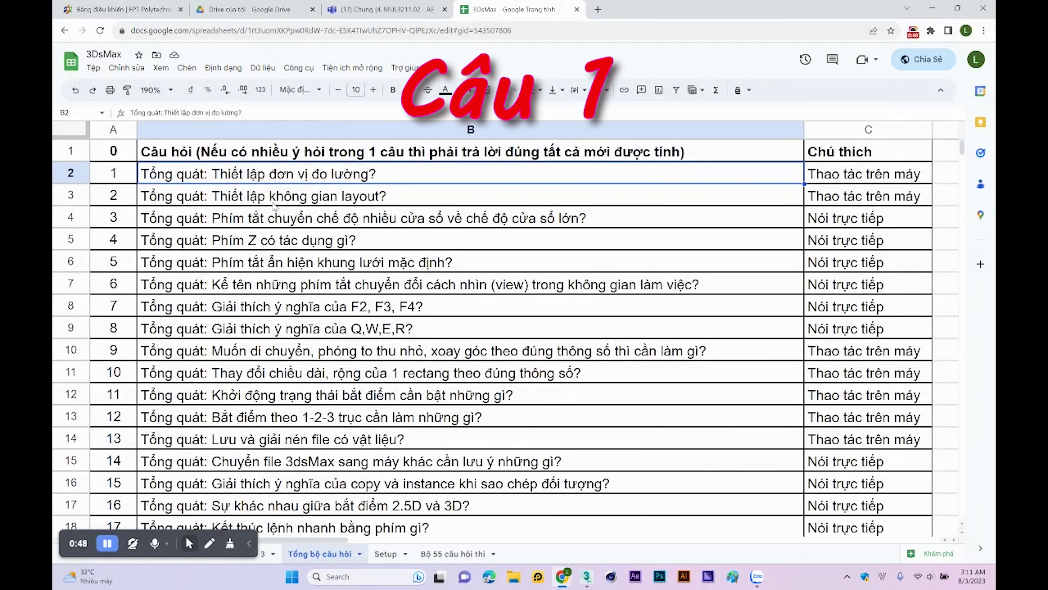
Step: Switch from the Google Sheets quiz list to the empty 3ds Max scene
click(597, 516)
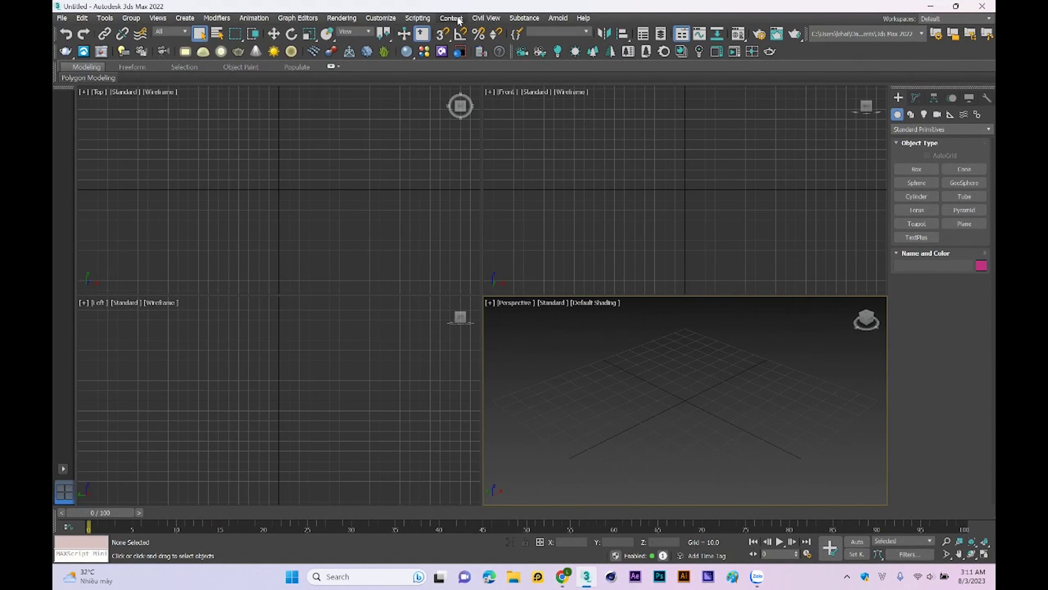
Step: Set the Units Setup display units to Metric Millimeters
click(381, 18)
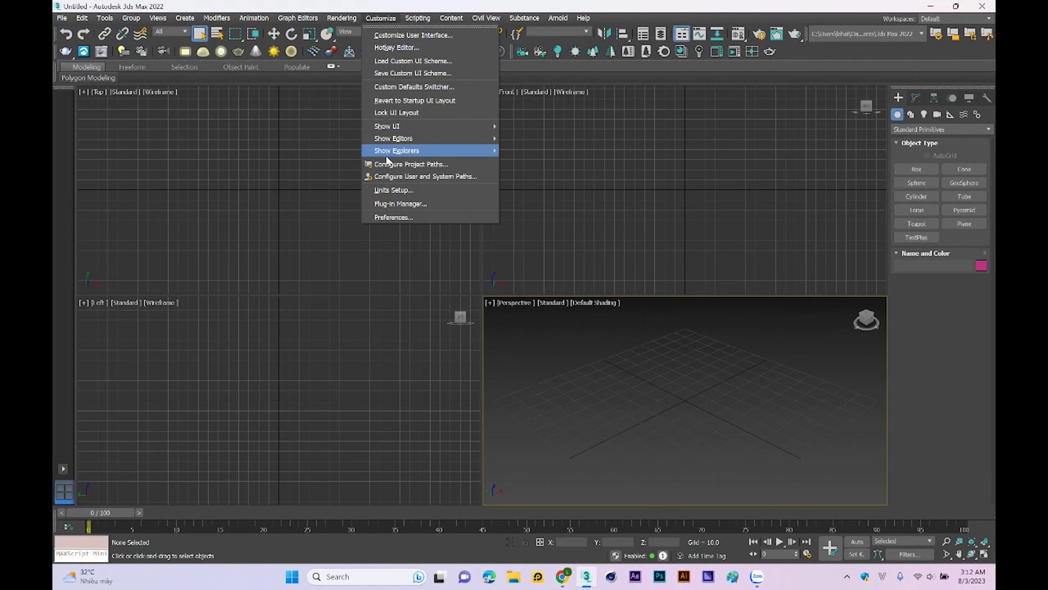
click(392, 191)
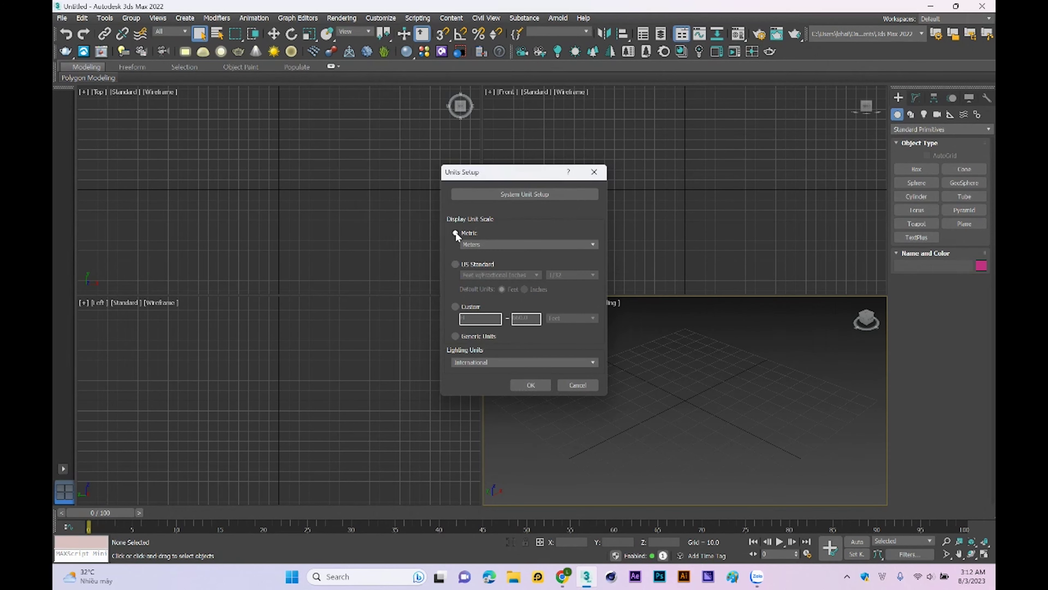
click(475, 243)
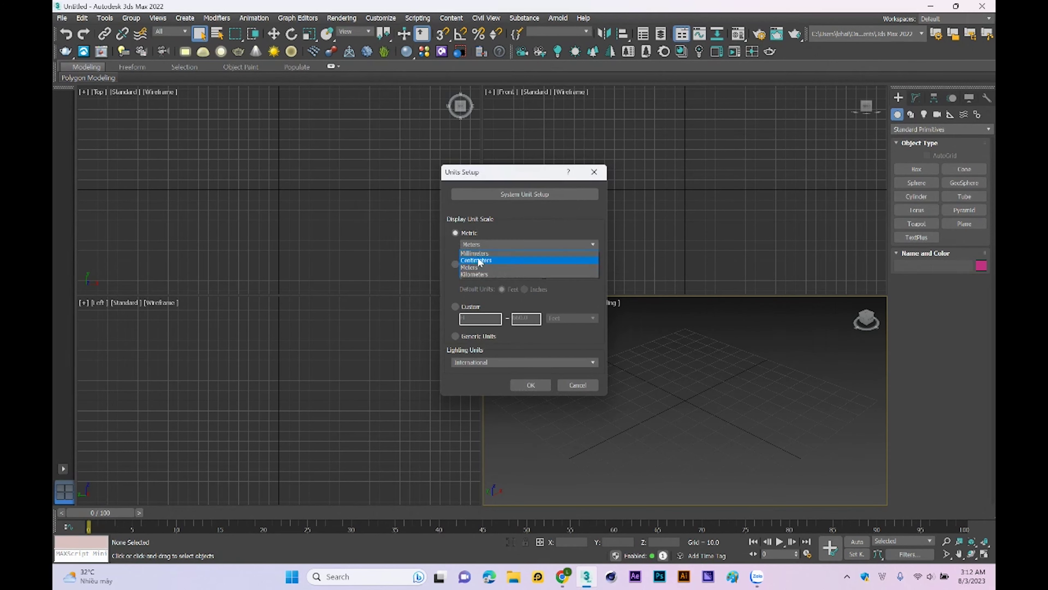
click(479, 254)
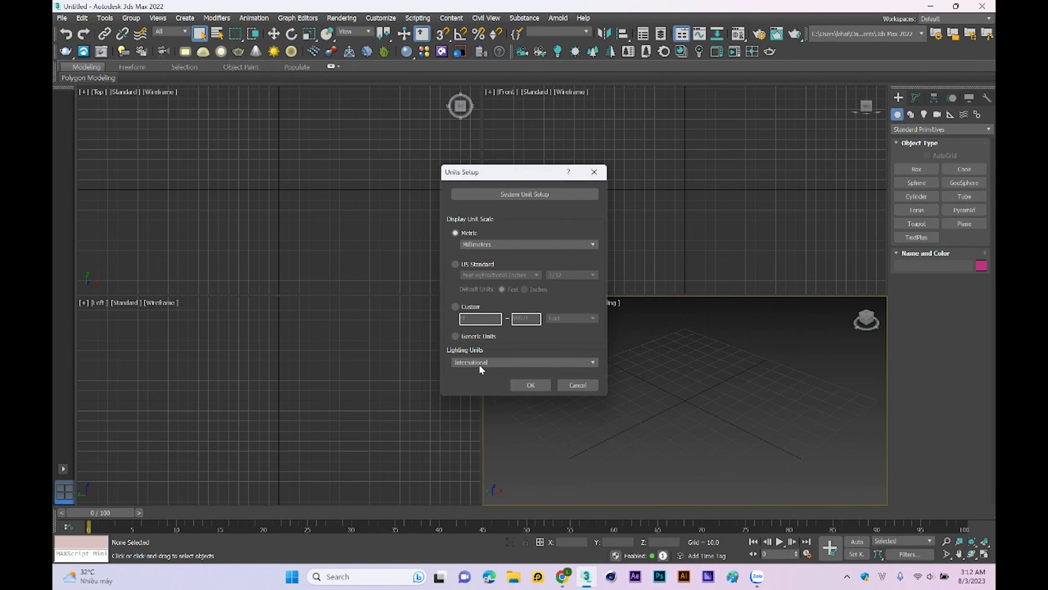
click(530, 385)
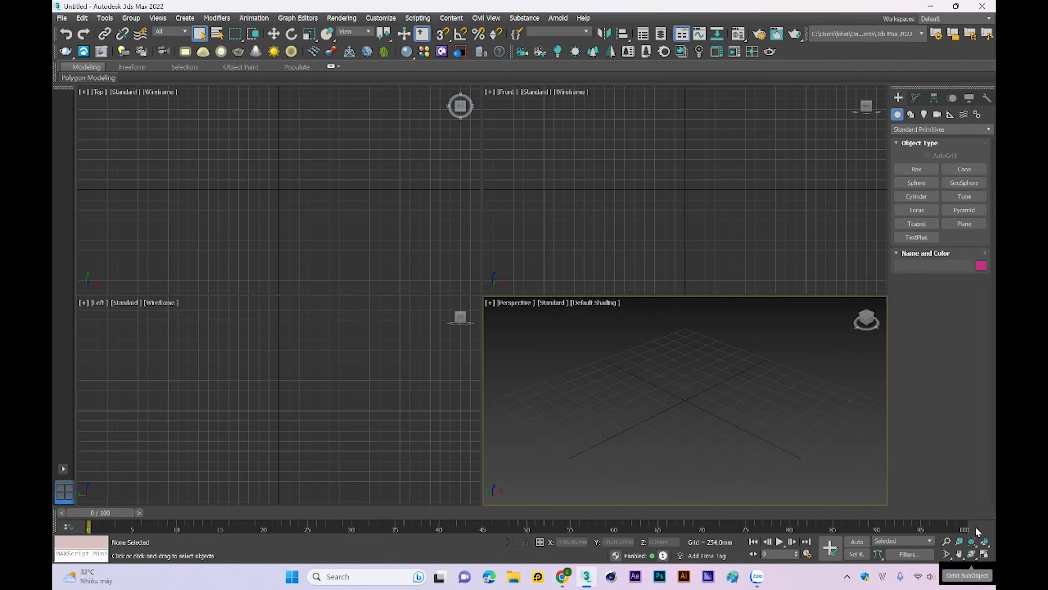
Step: Choose the vertical two-pane viewport layout showing Top and Front side by side
right_click(972, 552)
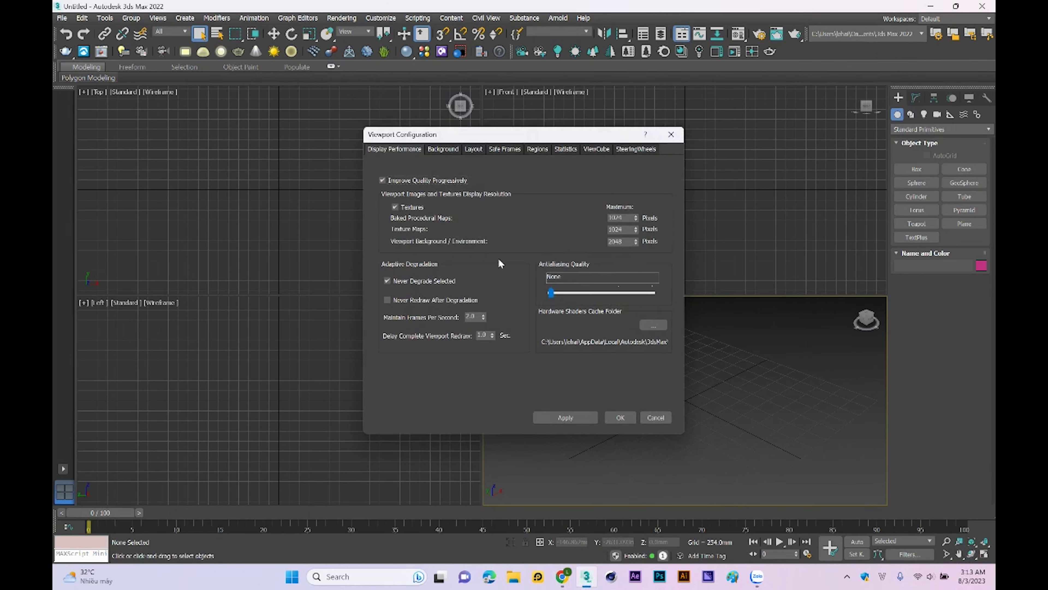
click(474, 149)
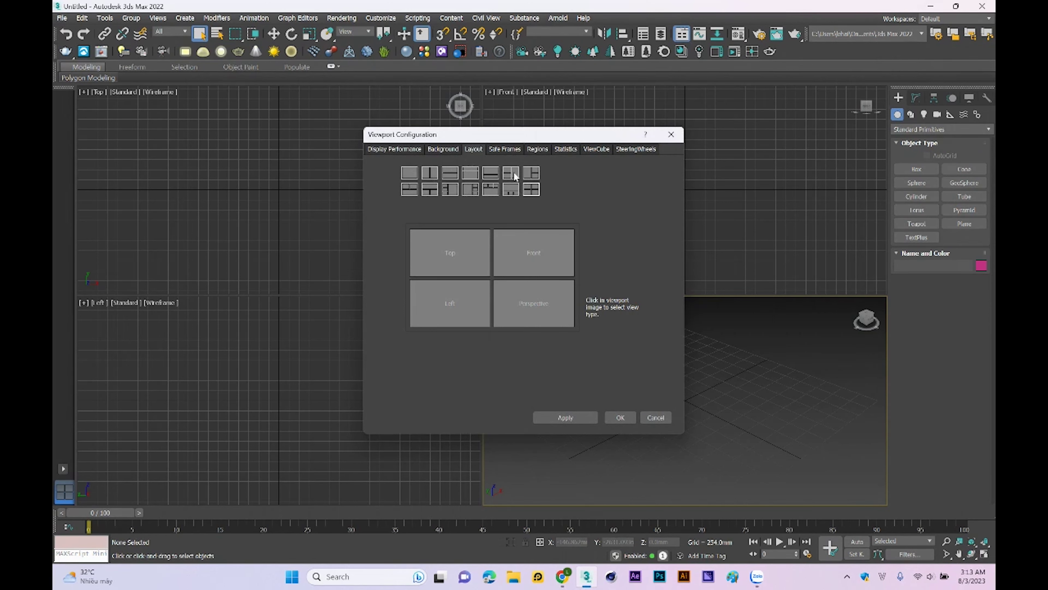
click(430, 175)
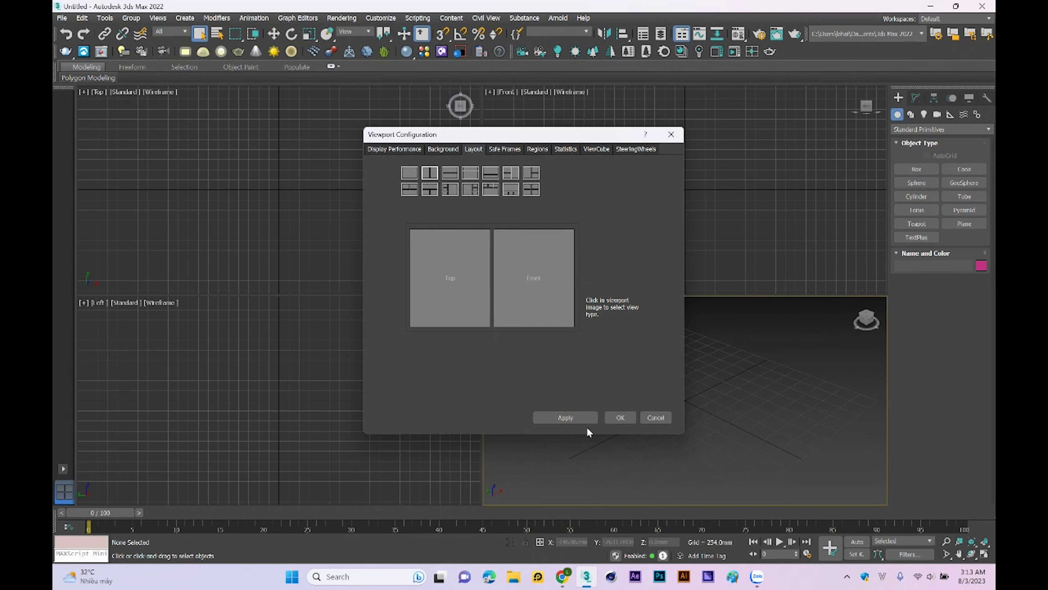
click(620, 417)
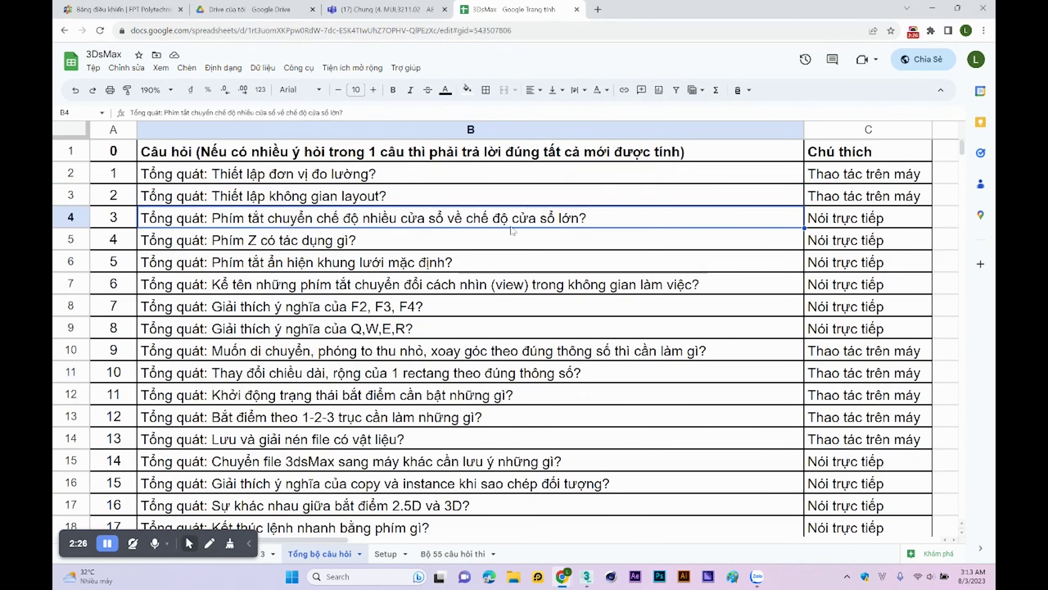
click(588, 577)
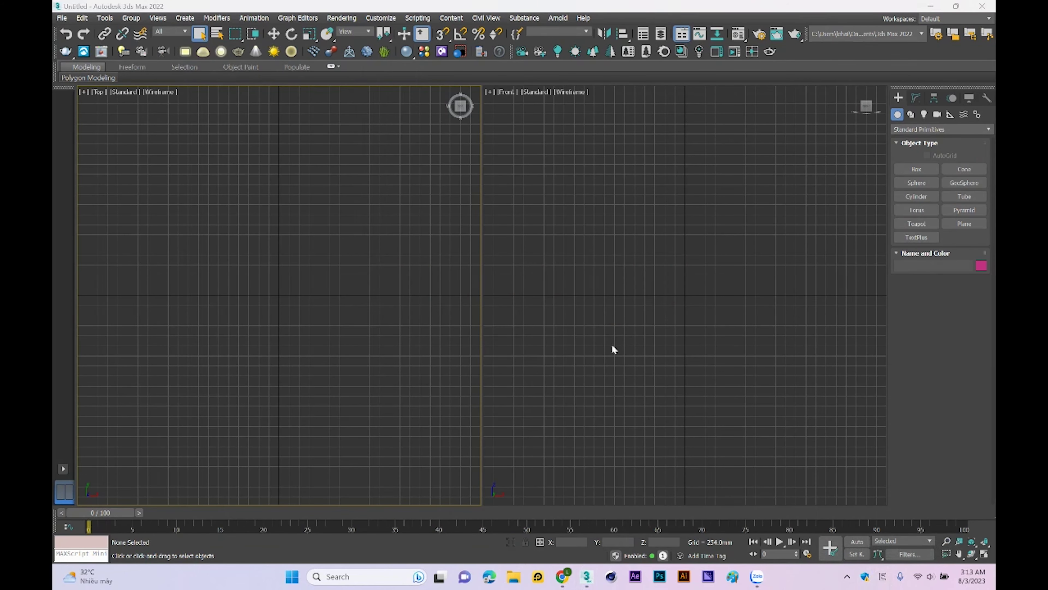
Step: Switch the right pane to Perspective and draw two boxes in it
click(606, 322)
click(917, 169)
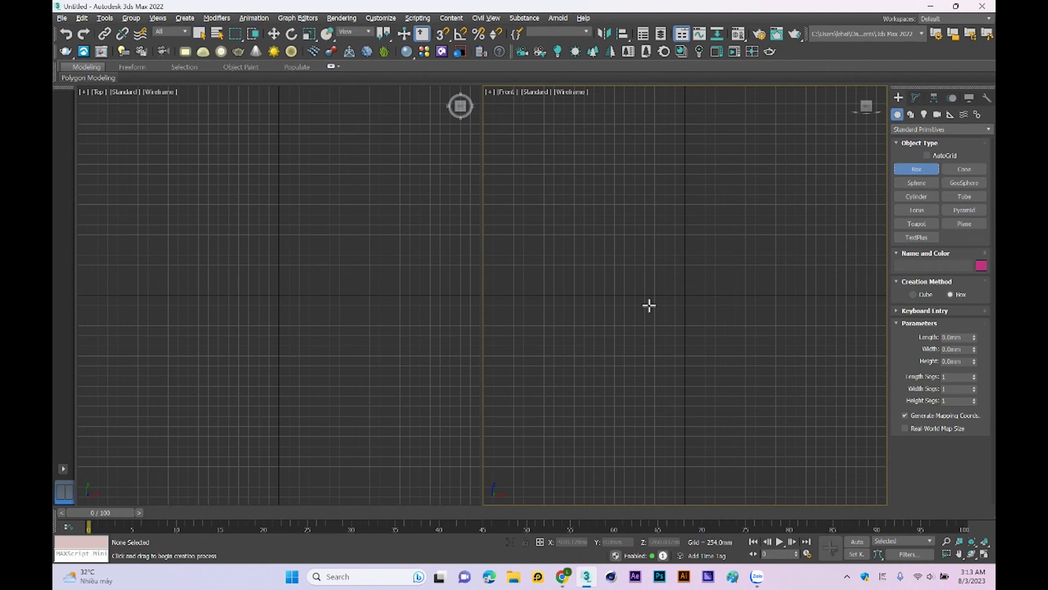
key(p)
drag(704, 253, 691, 327)
click(741, 273)
drag(802, 344, 772, 431)
scroll(725, 362, down, 5)
right_click(725, 362)
Step: Deselect the boxes, then pan and zoom the view to fit both
click(681, 387)
scroll(675, 390, down, 10)
middle_drag(588, 410, 779, 371)
key(z)
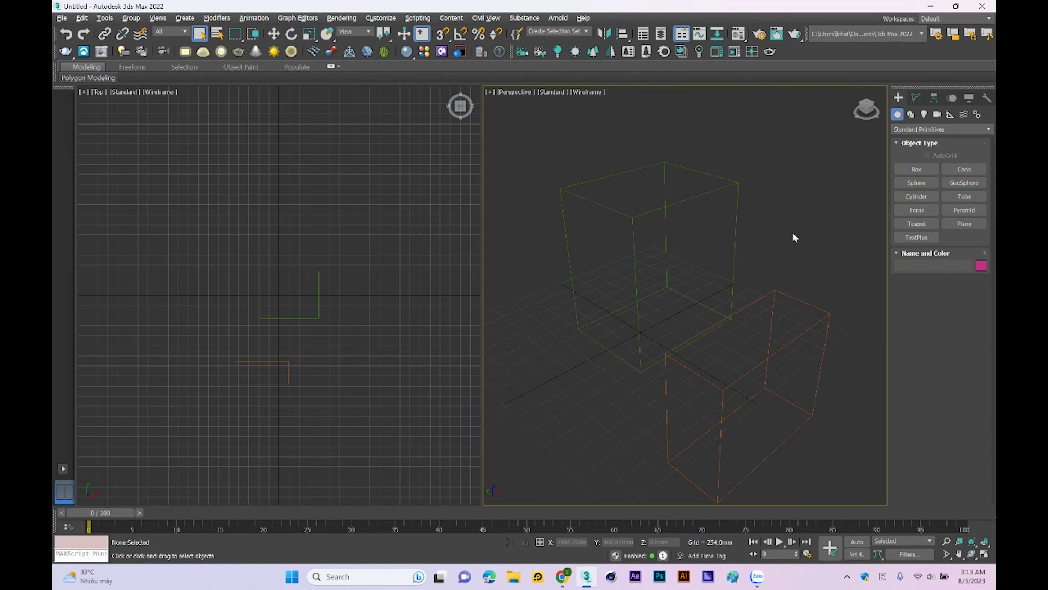
Step: Draw a third box, then select Box001 and frame it with Z
click(918, 169)
scroll(744, 287, down, 5)
drag(557, 284, 609, 310)
right_click(686, 306)
click(815, 242)
key(z)
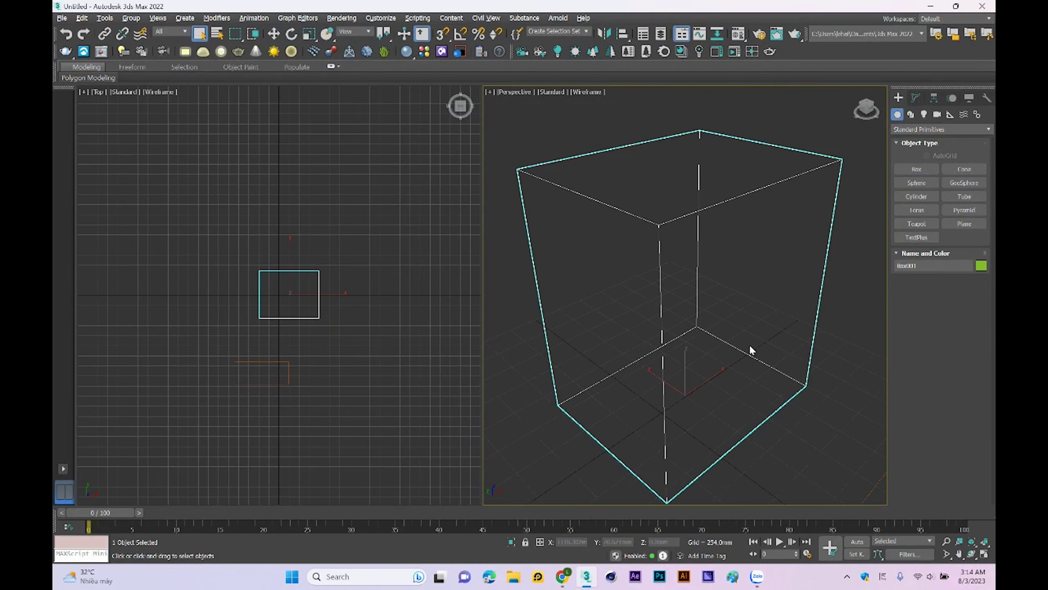
Step: Activate the Top viewport and open the Perspective viewport's label menu
right_click(474, 177)
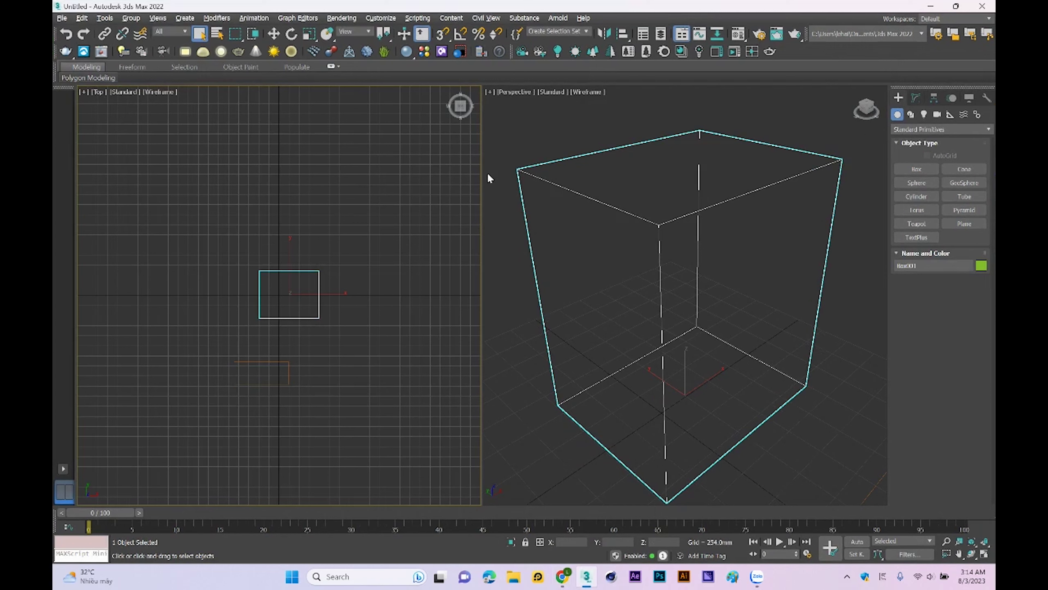
click(514, 93)
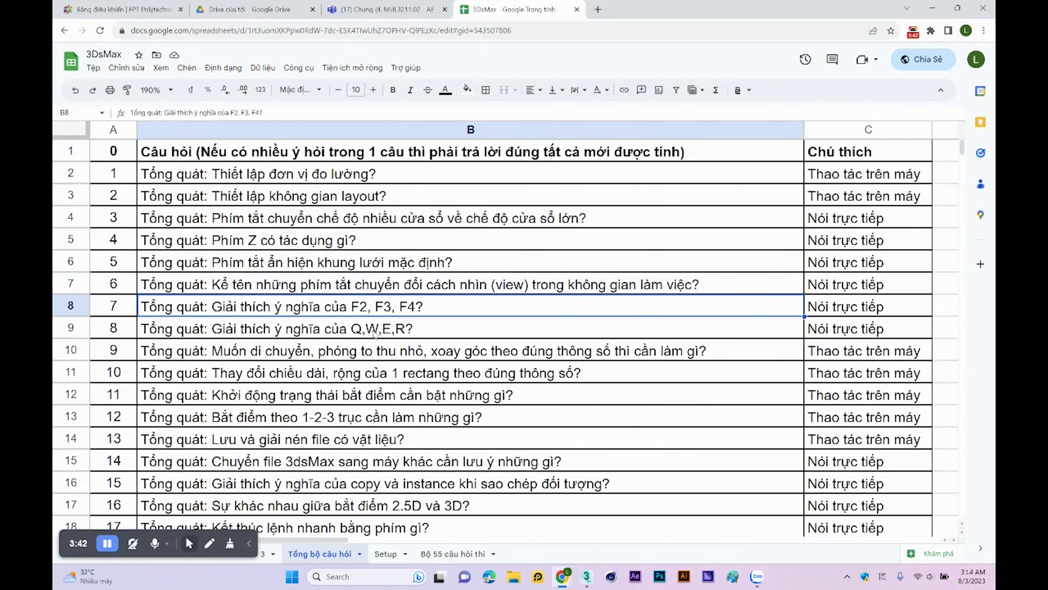
Step: Apply an Edit Poly modifier to Box001 from the Modifier List
click(587, 577)
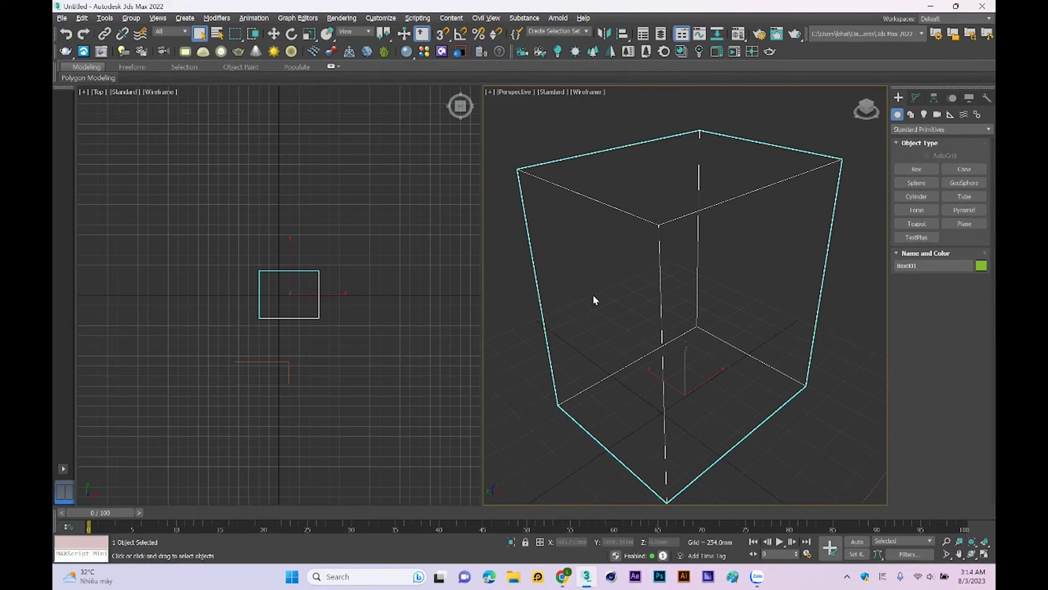
click(916, 99)
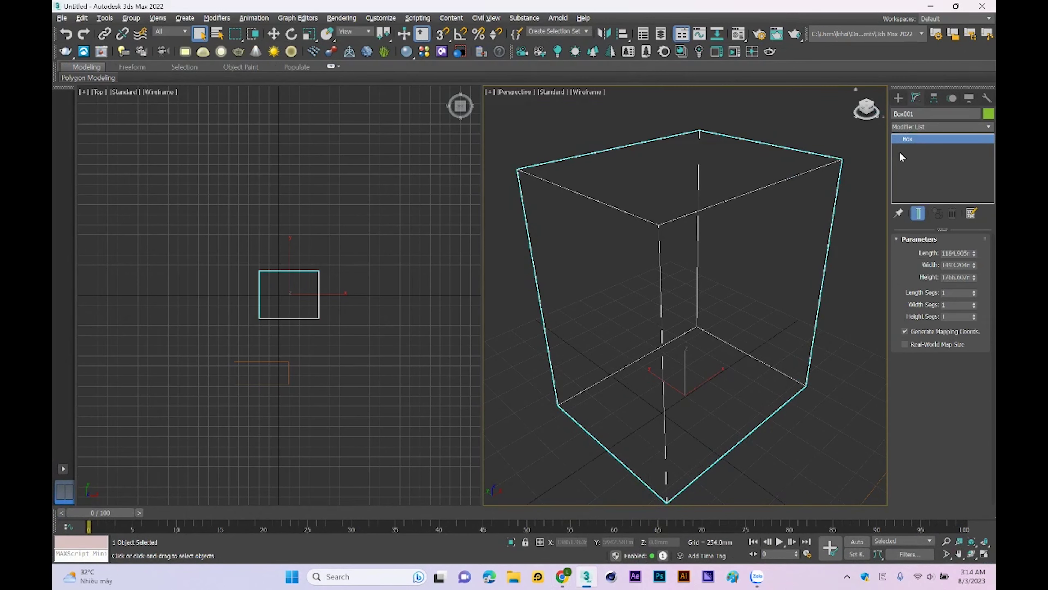
click(924, 128)
key(e)
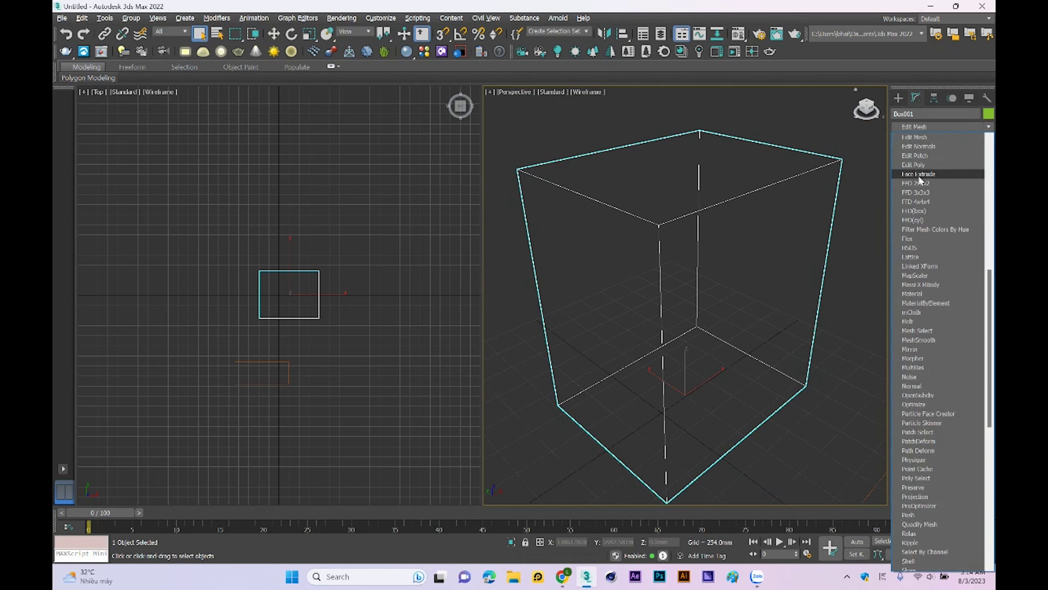
click(919, 165)
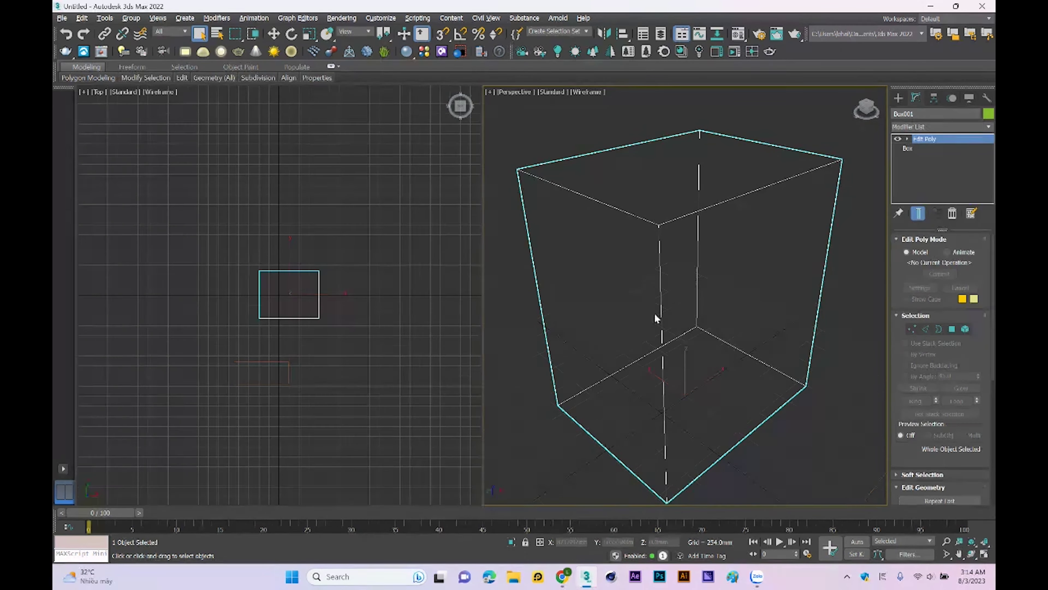
Step: In Polygon mode, select a front face, toggle its F2 shading, then exit
click(951, 329)
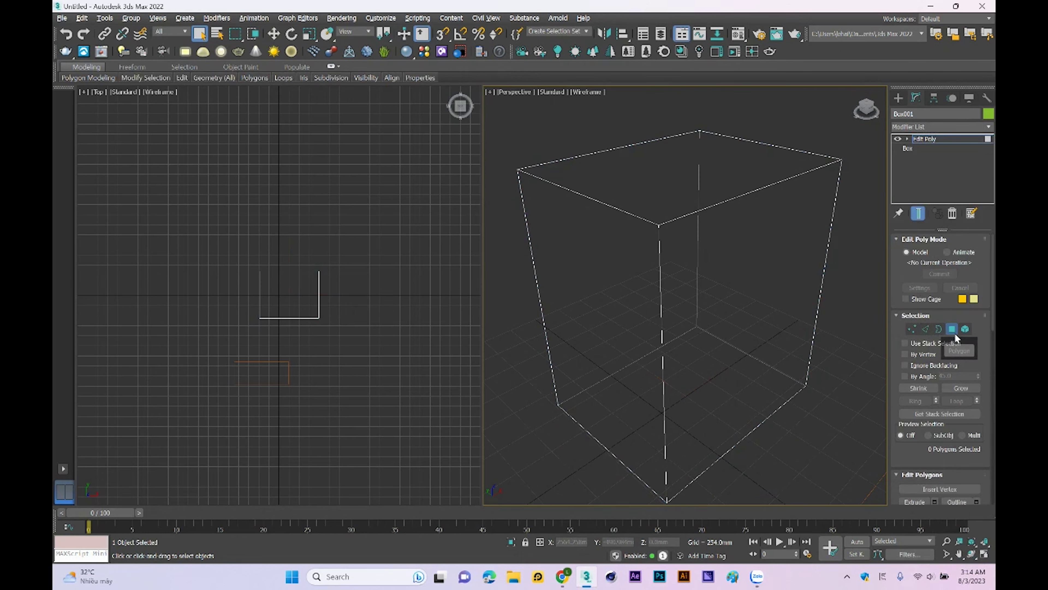
click(627, 329)
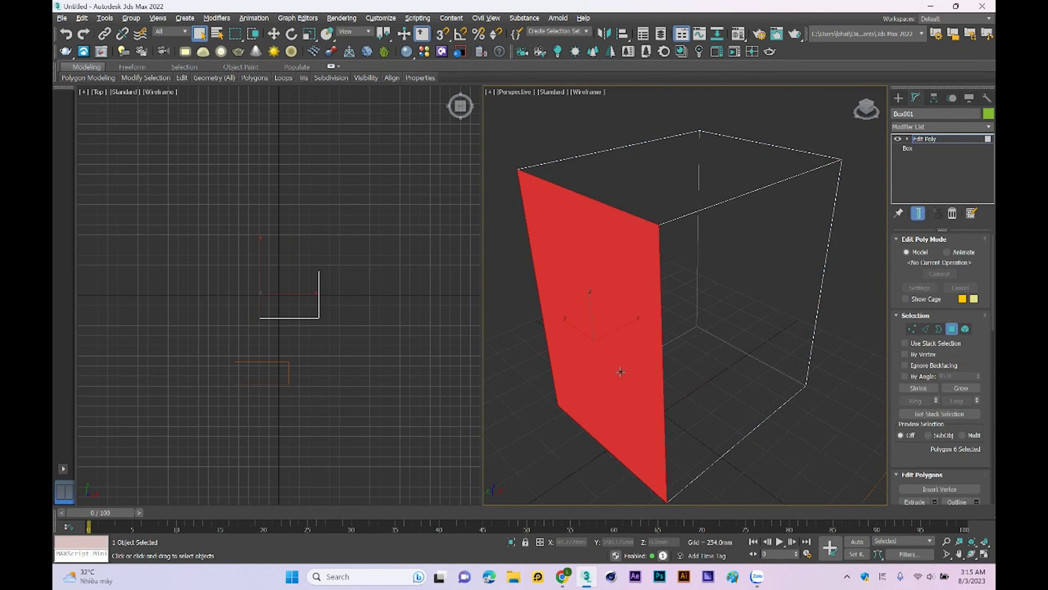
key(F2)
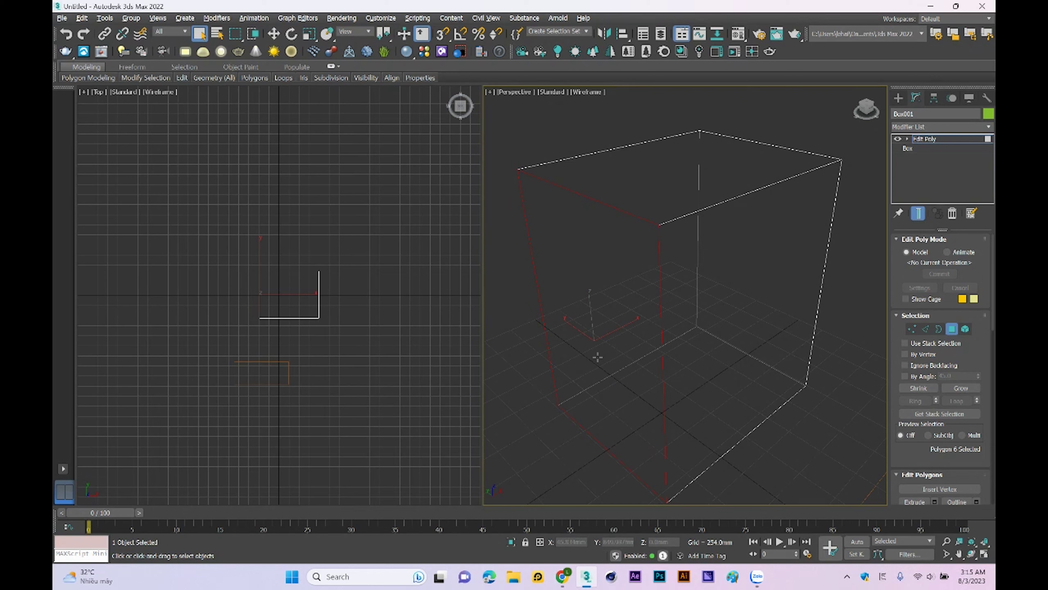
key(F2)
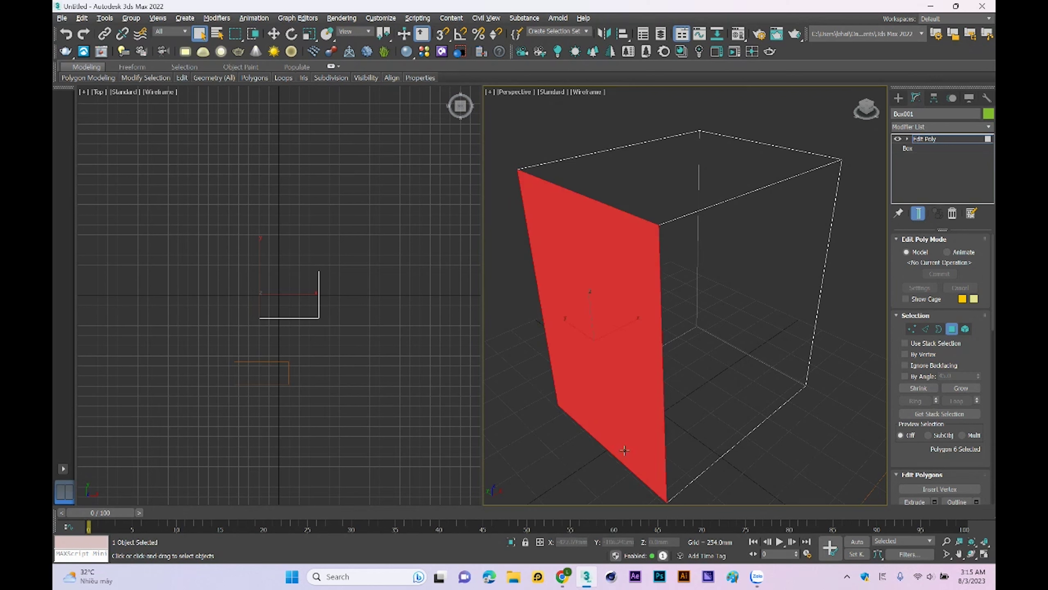
click(951, 329)
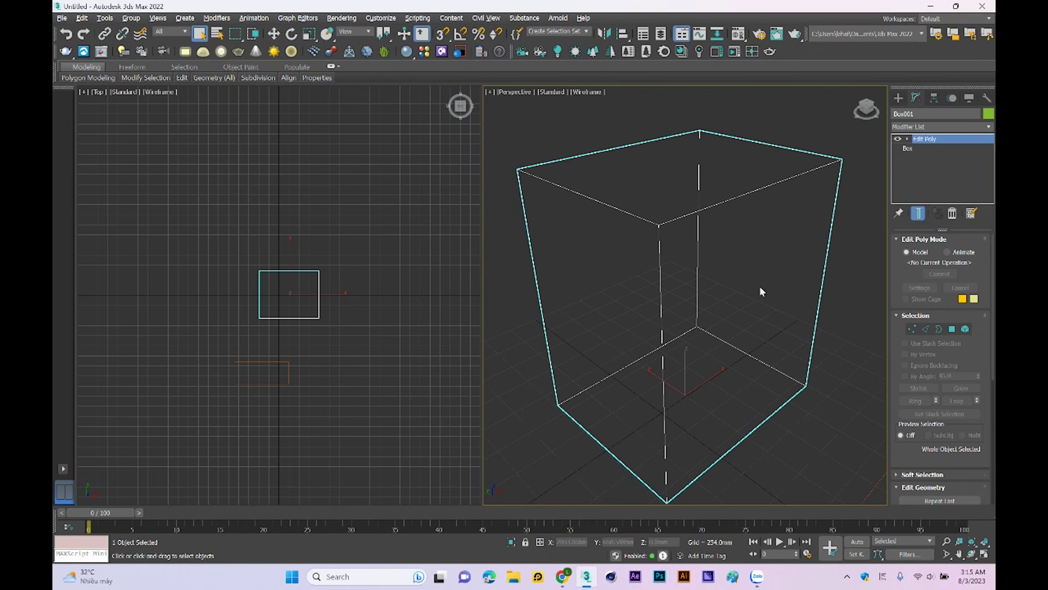
Step: Toggle F3 wireframe/shaded display and turn on F4 edged faces
key(F3)
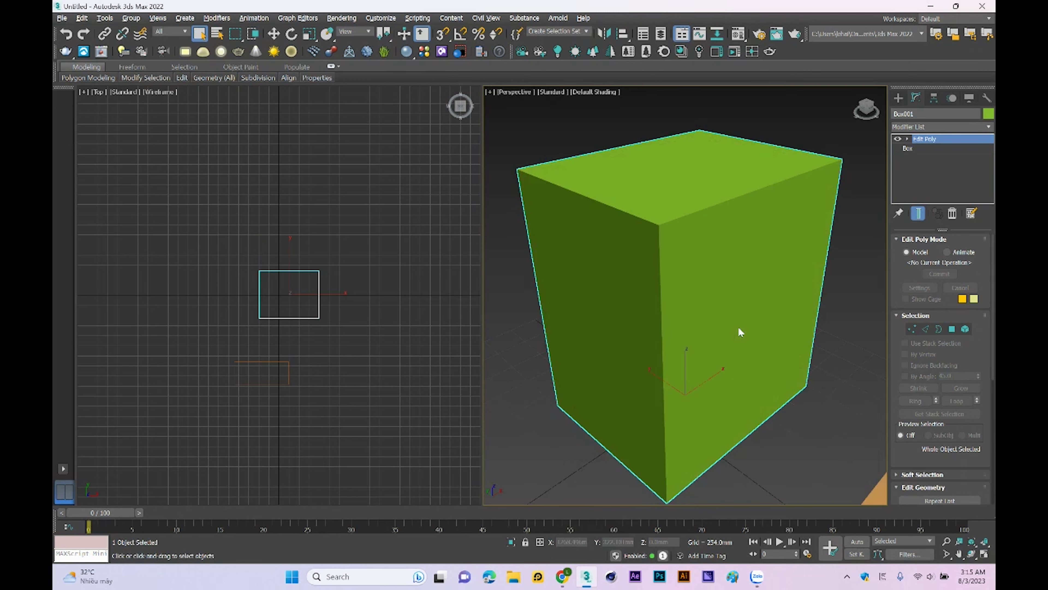
key(F3)
key(F3)
click(848, 268)
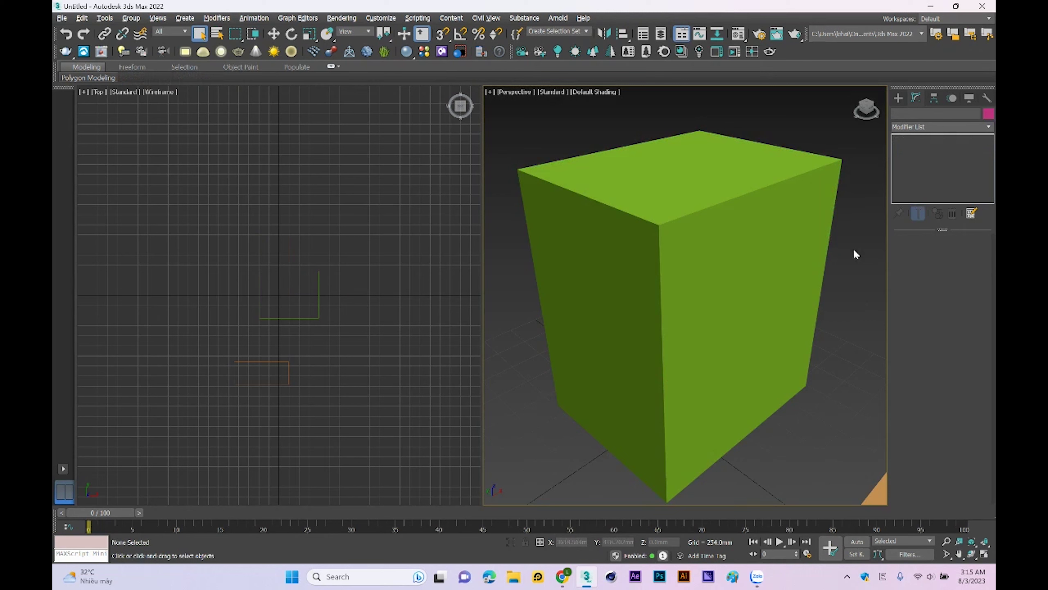
key(F4)
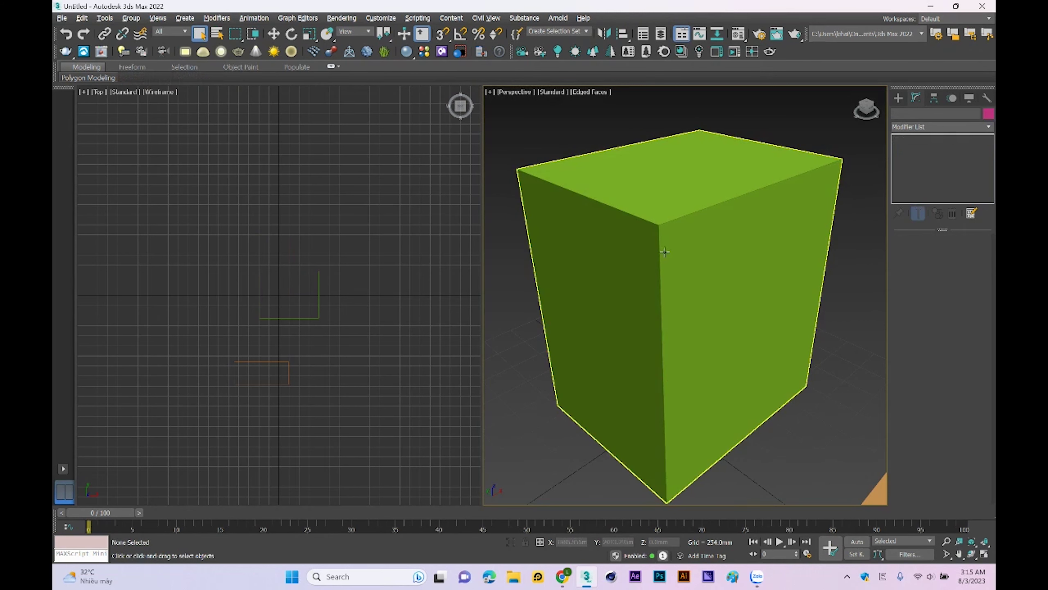
Step: Select the box, open and close the Material Editor, then clear the selection
click(693, 298)
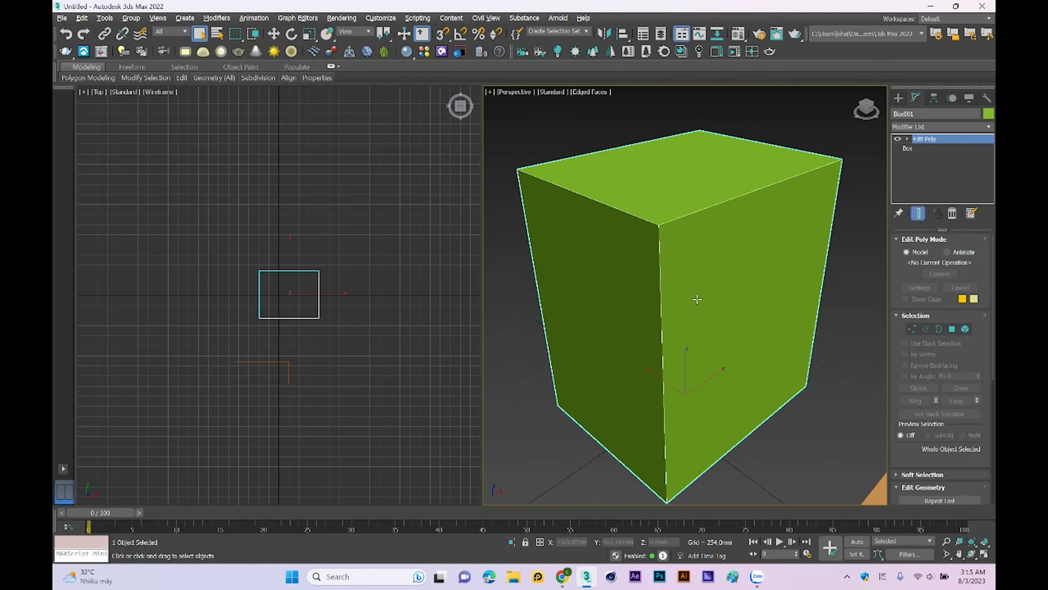
key(m)
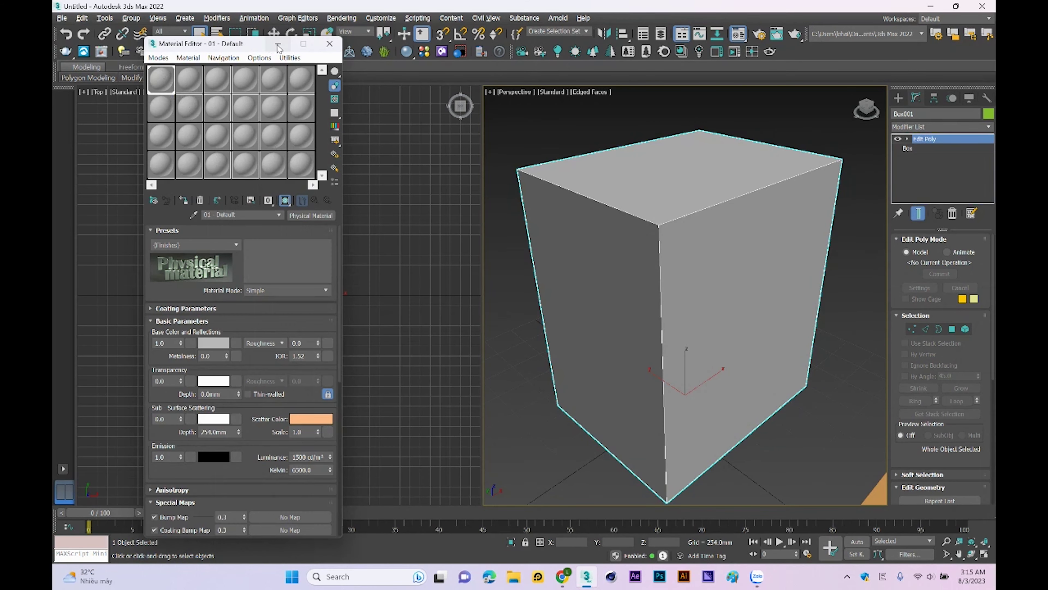
click(329, 43)
click(869, 248)
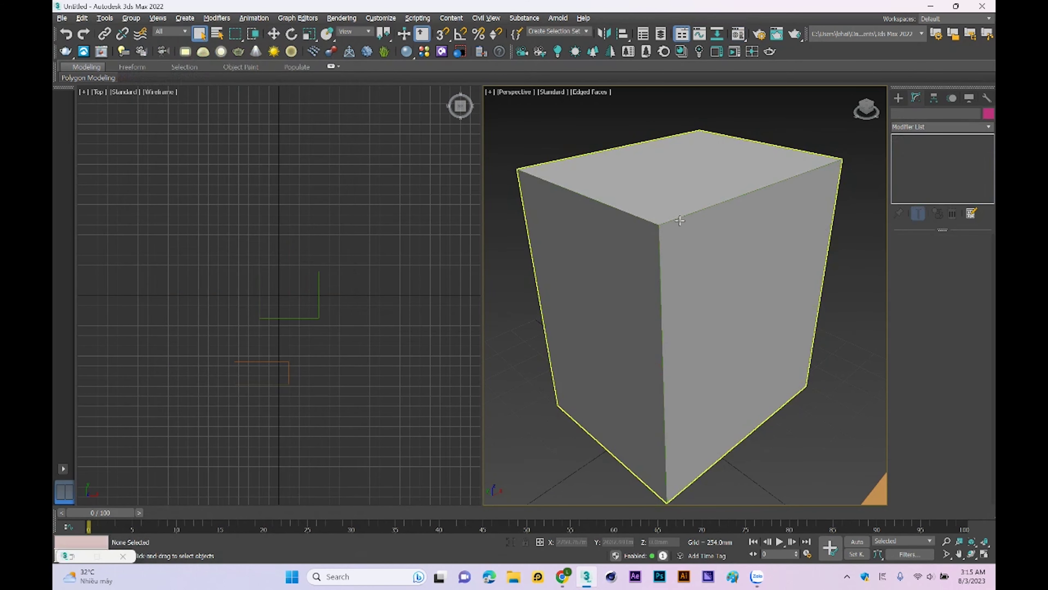
Step: Set the box's object colour to black and deselect it
click(783, 210)
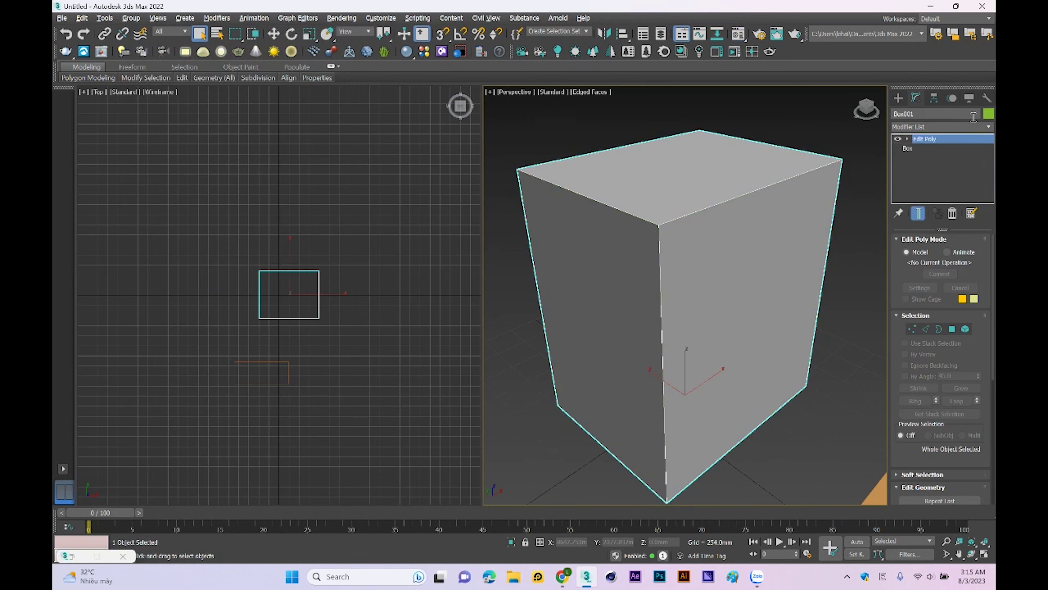
click(989, 113)
click(609, 313)
click(579, 348)
click(832, 270)
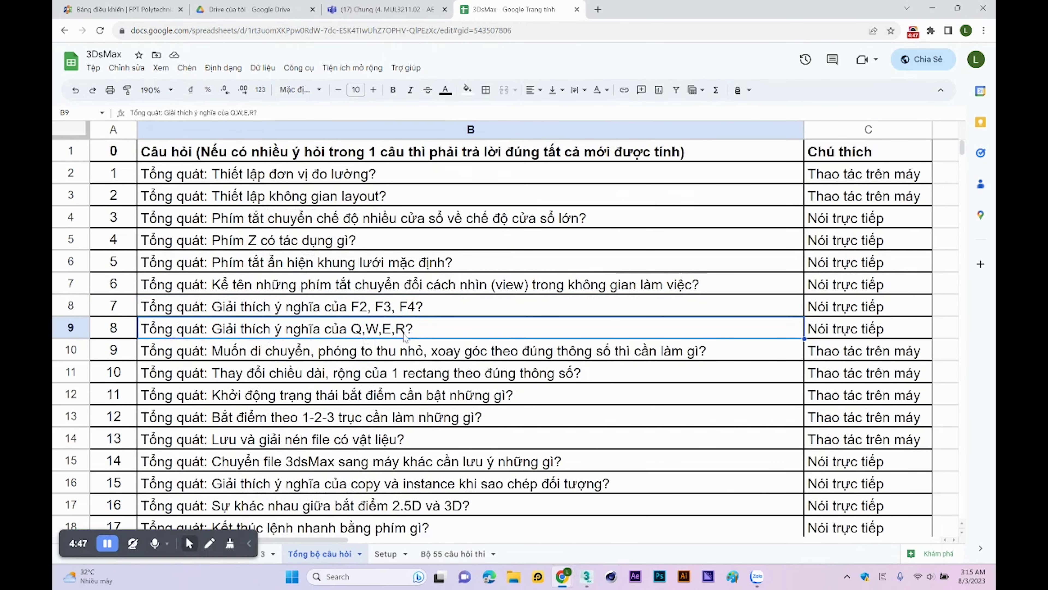
Step: Read question 8 about Q, W, E, R, then return to 3ds Max
click(583, 581)
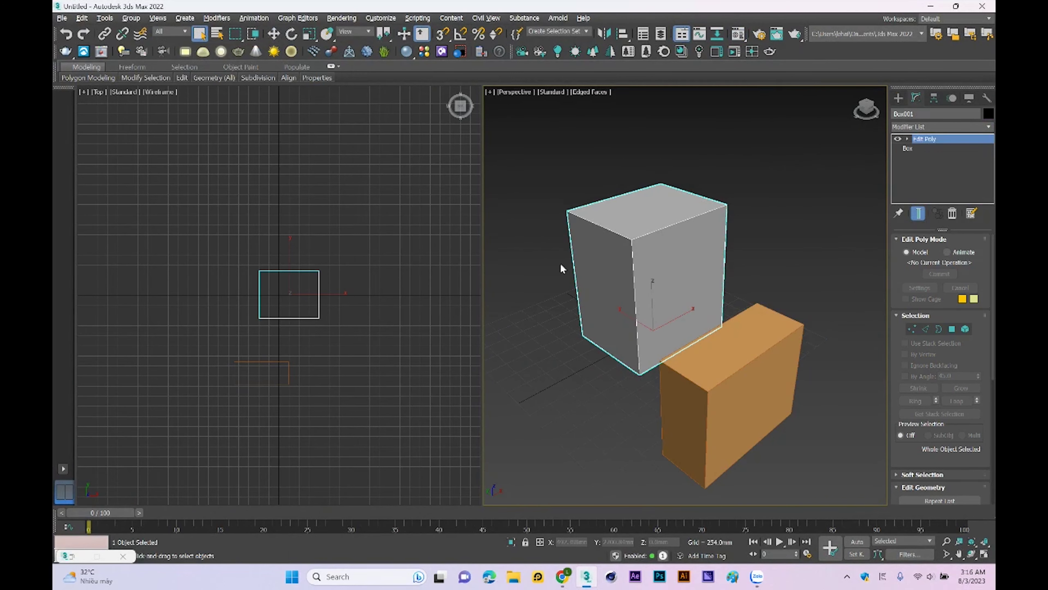
Step: Move the grey box left, cancel a trial rotation, and scale it up to about 110%
key(w)
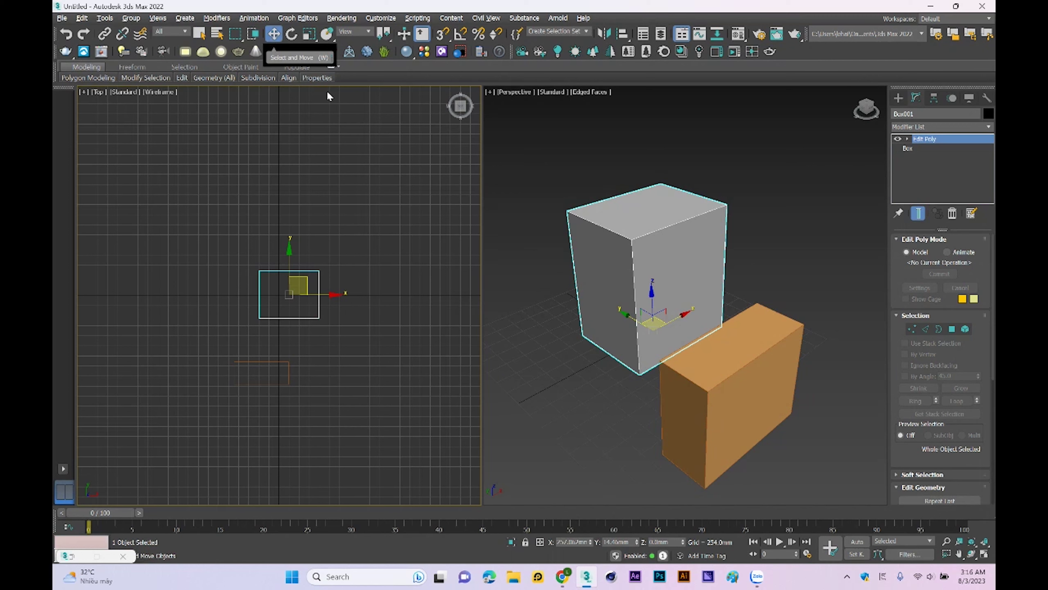
mouse_move(675, 320)
mouse_down()
mouse_move(612, 348)
mouse_move(635, 307)
mouse_move(634, 320)
mouse_up()
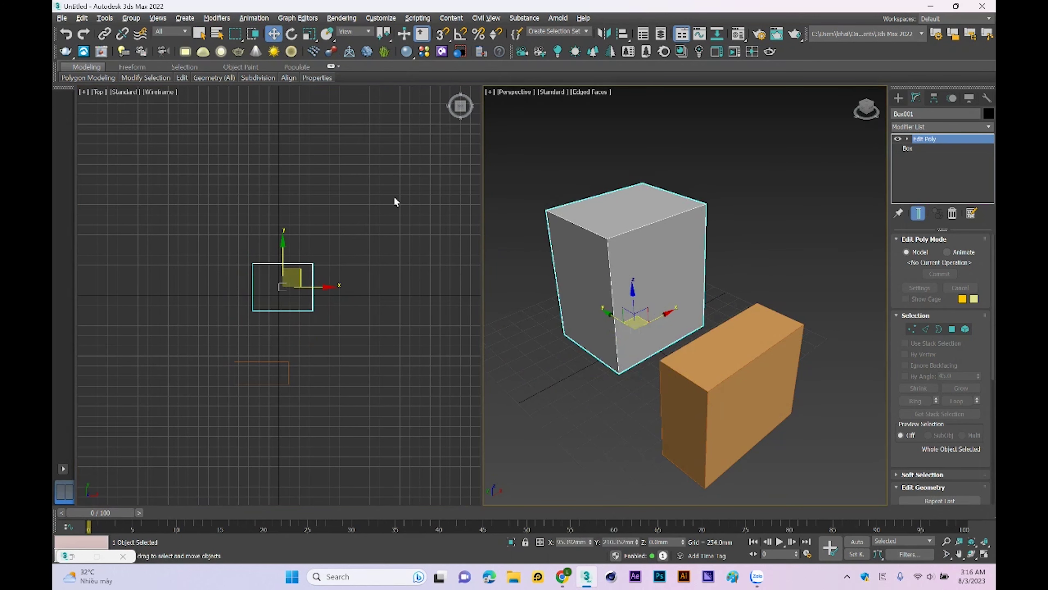
click(292, 33)
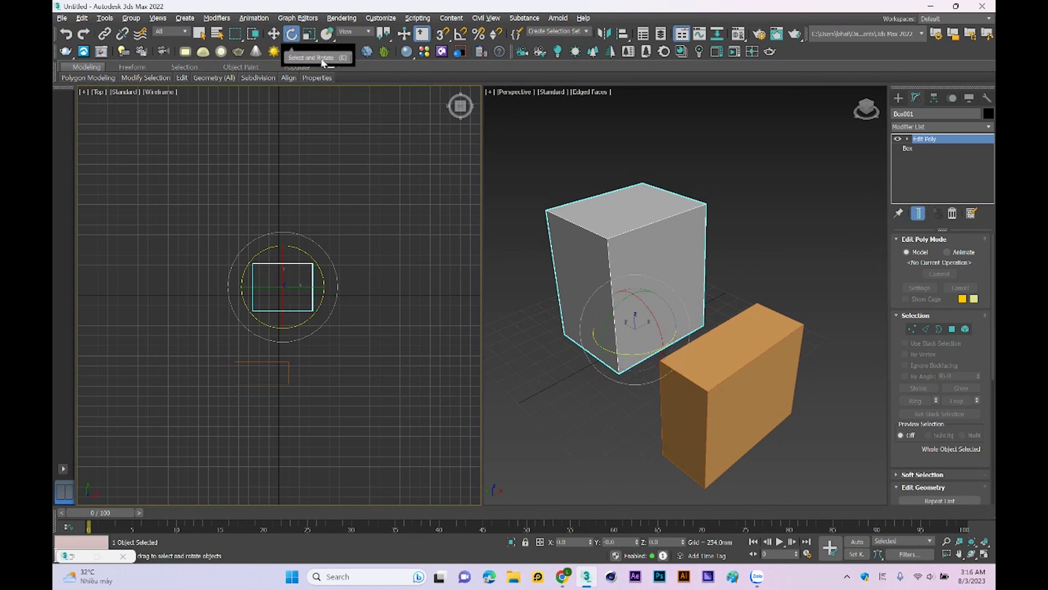
drag(654, 319, 652, 338)
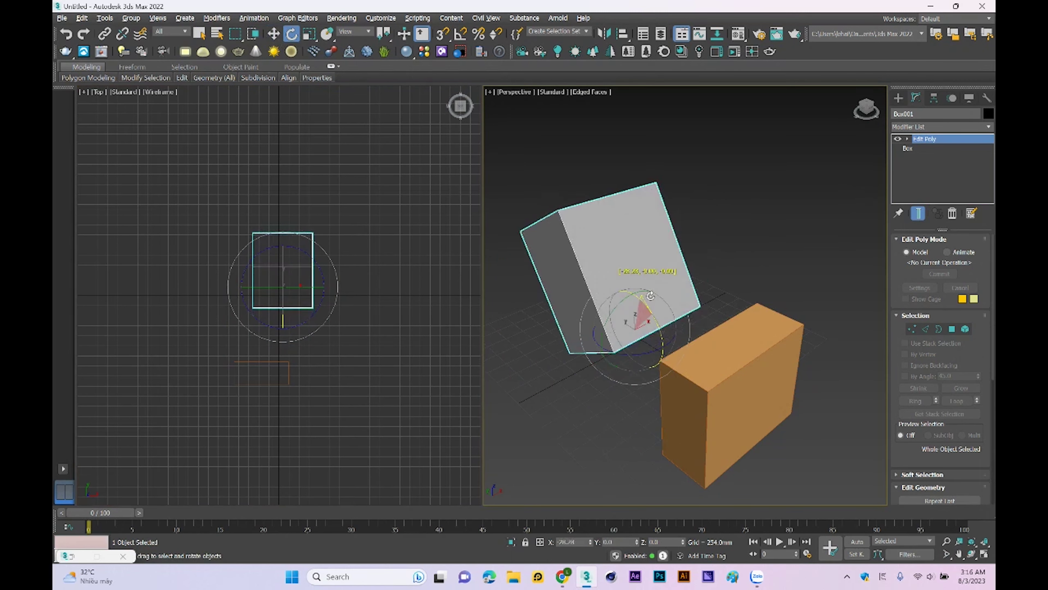
right_click(652, 338)
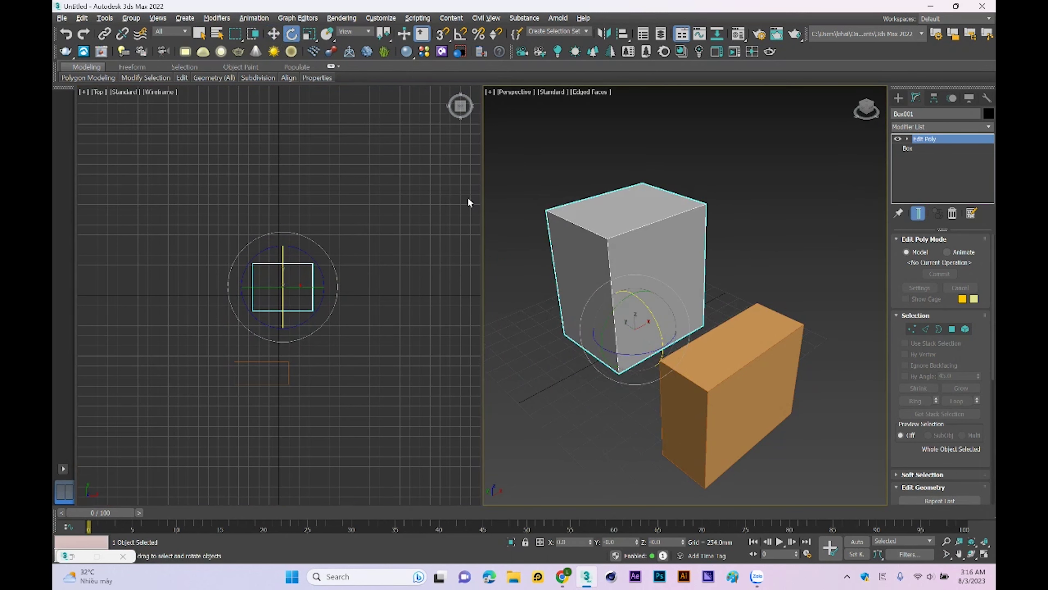
click(309, 34)
drag(626, 335, 628, 328)
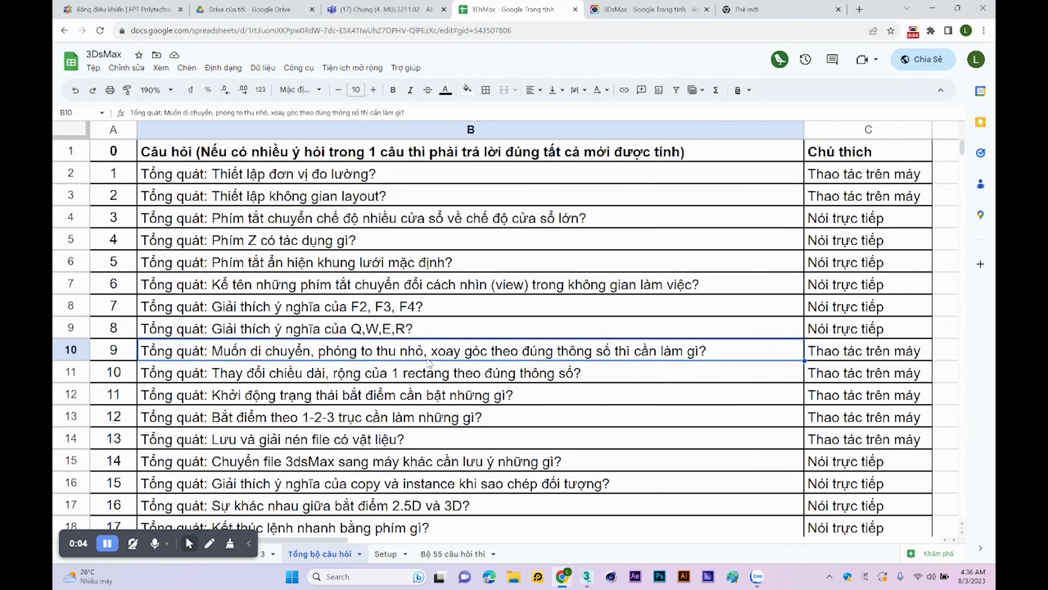
click(586, 576)
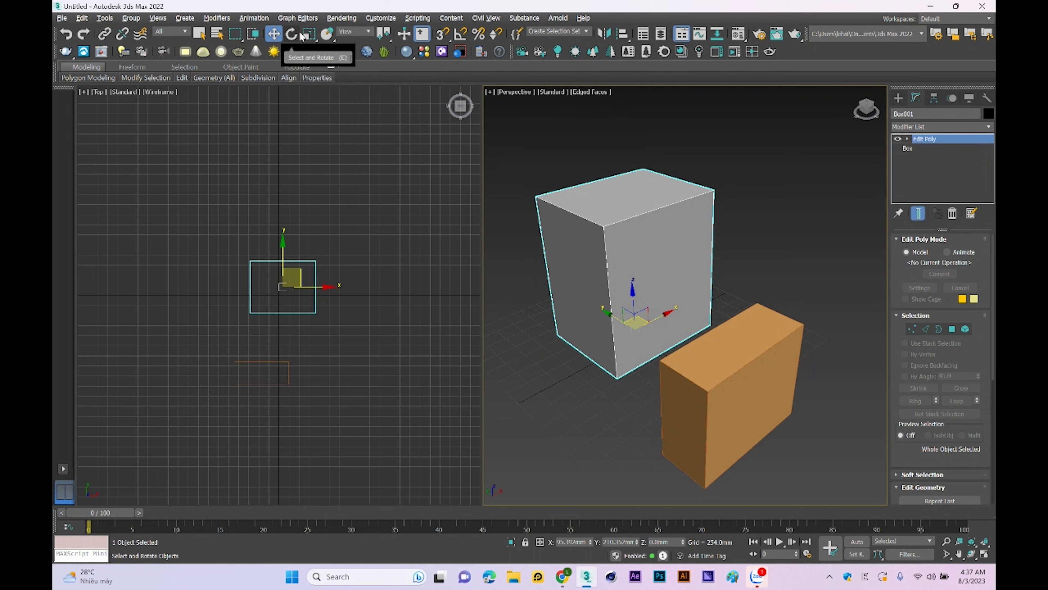
Step: Open the Move Transform Type-In panel and move it out of the way
right_click(282, 35)
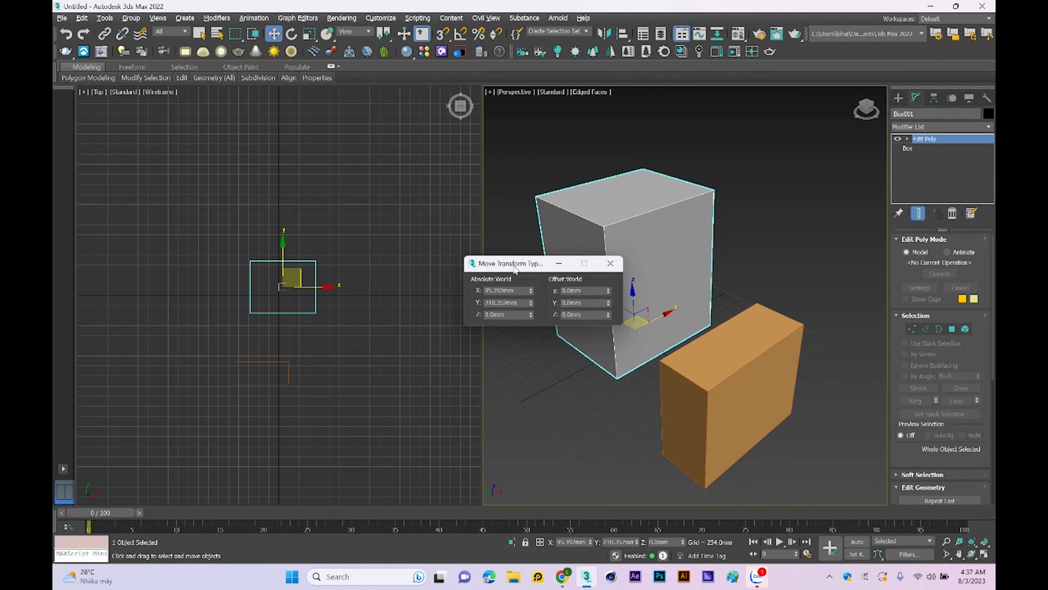
drag(516, 264, 400, 157)
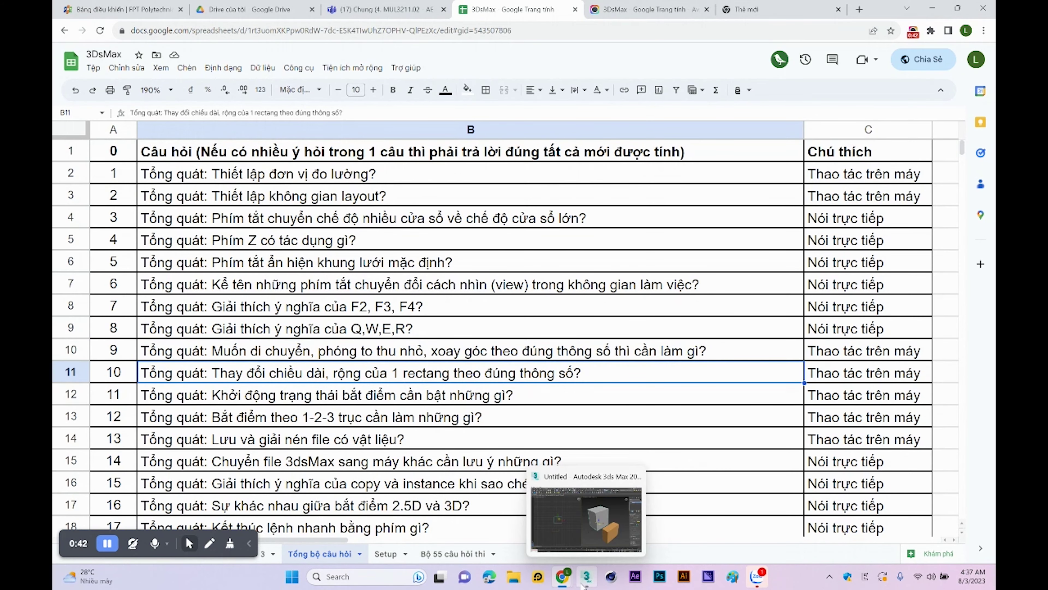
click(586, 576)
Step: Draw a rectangle spline on the ground plane in the Perspective view
click(898, 98)
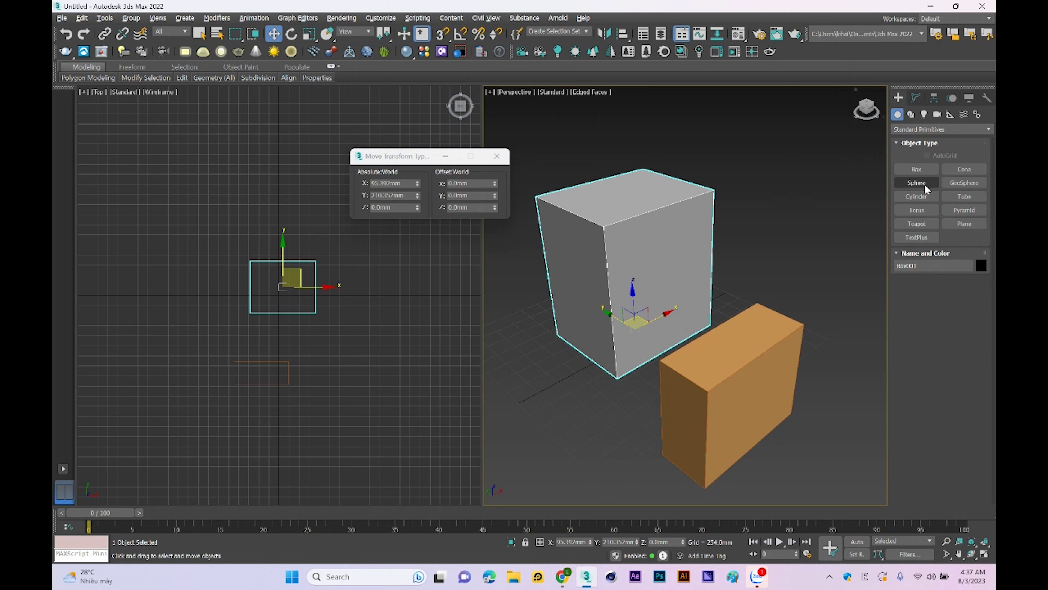
click(911, 114)
click(964, 182)
drag(577, 406, 561, 510)
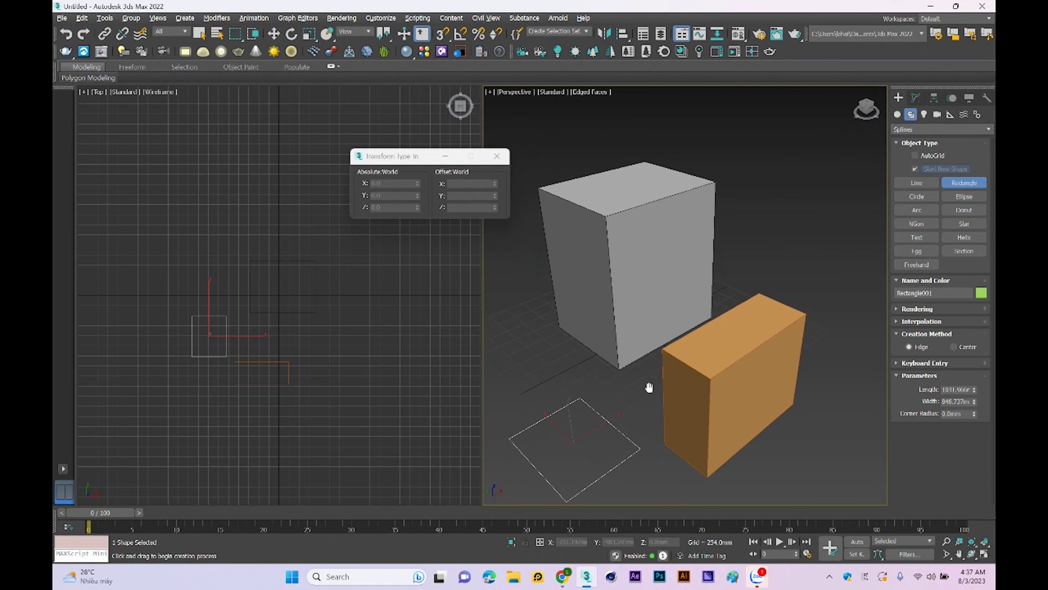
alt+middle_drag(648, 386, 654, 311)
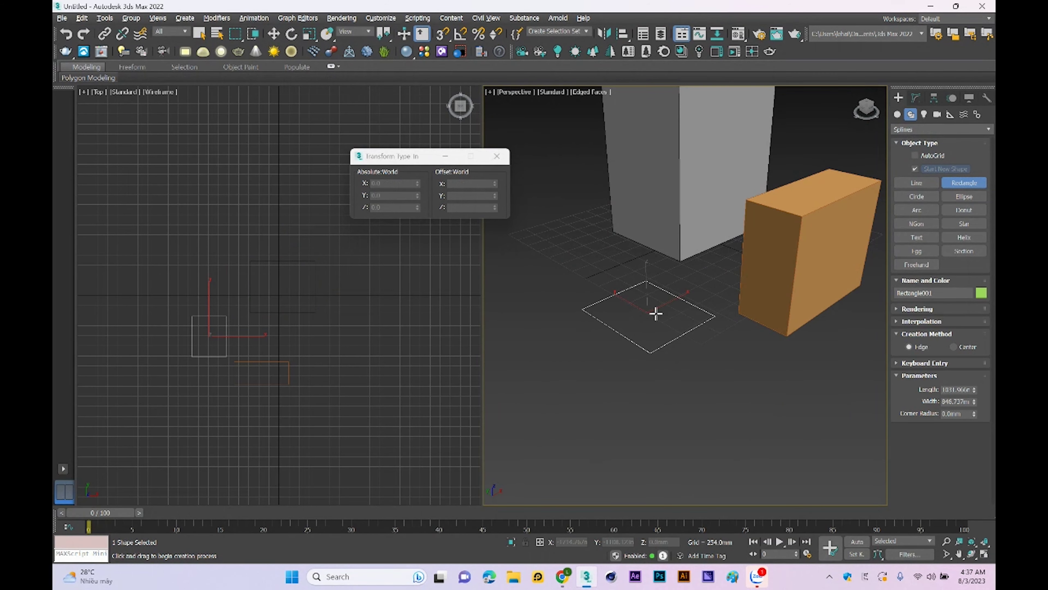
Step: Resize the rectangle to length 1444.753 and width 1168.496
click(919, 100)
key(w)
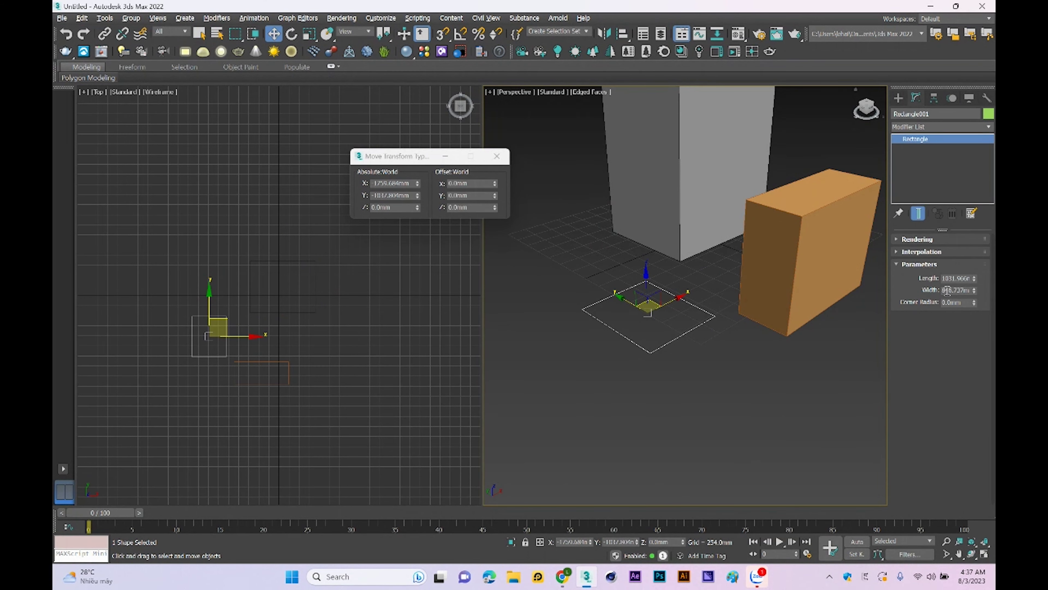
mouse_move(974, 279)
mouse_down()
mouse_move(974, 264)
mouse_move(974, 305)
mouse_up()
click(445, 156)
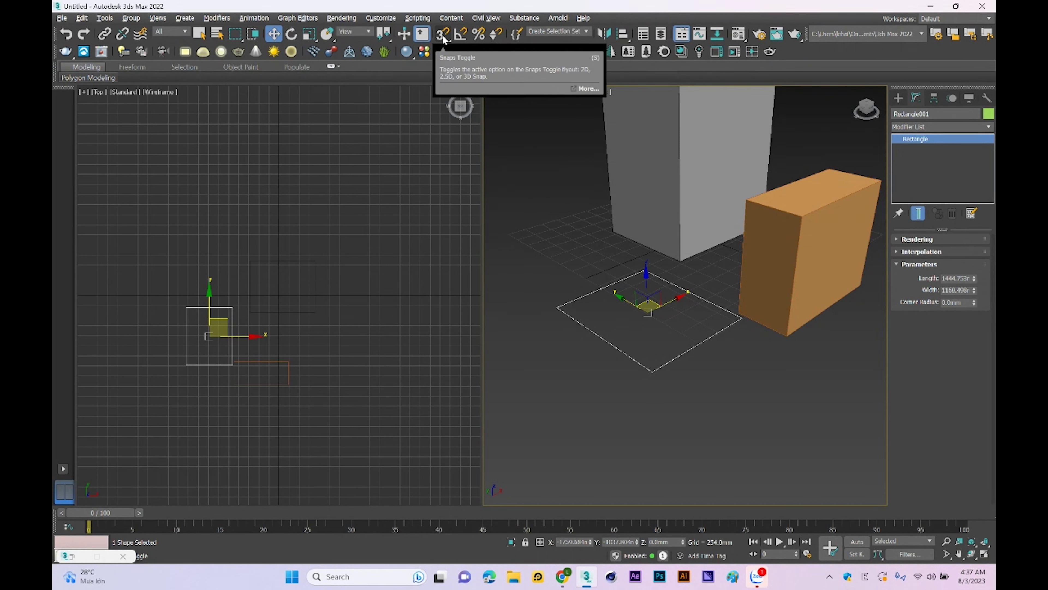
Step: Review the Grid and Snap Settings, then turn 3D snapping on with the S key
right_click(443, 39)
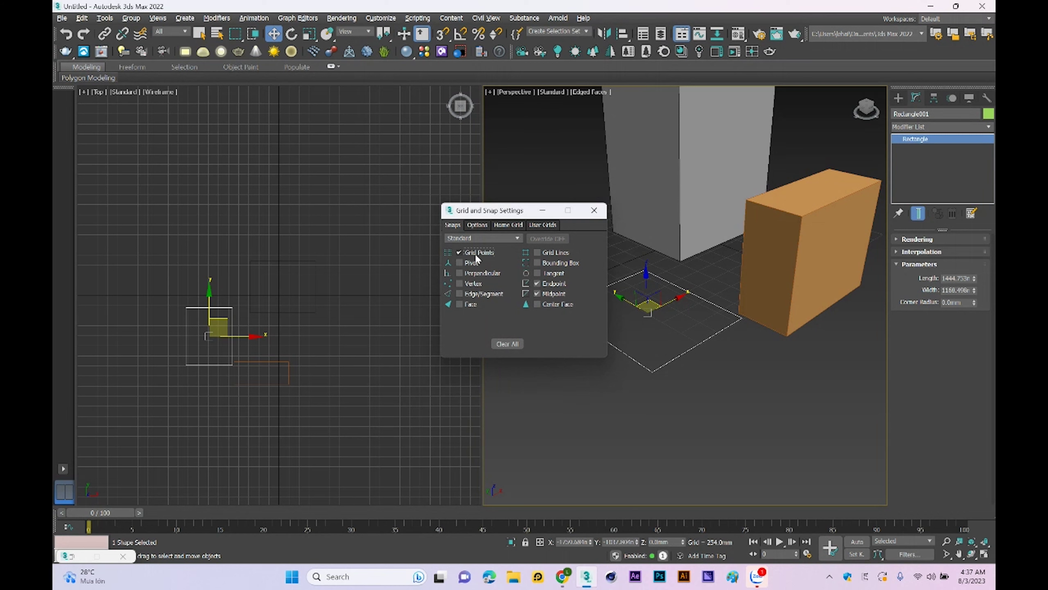
click(594, 210)
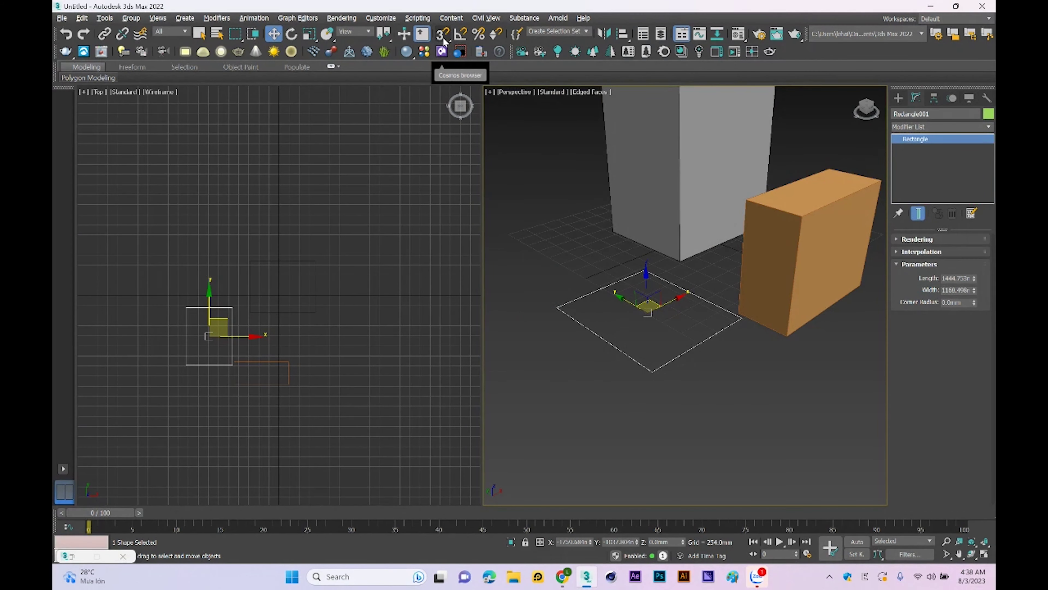
click(443, 39)
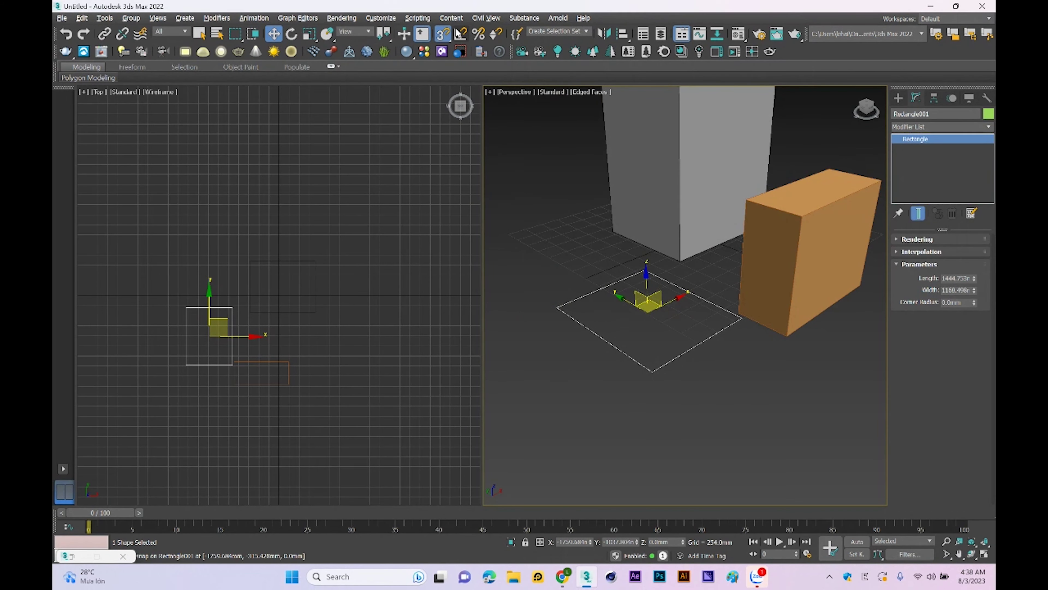
key(s)
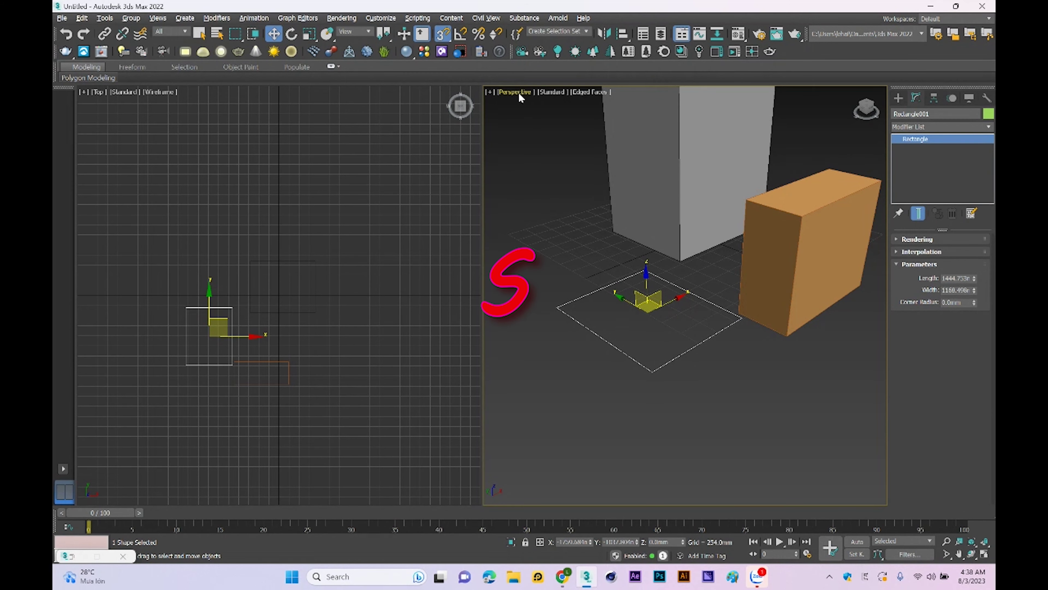
key(s)
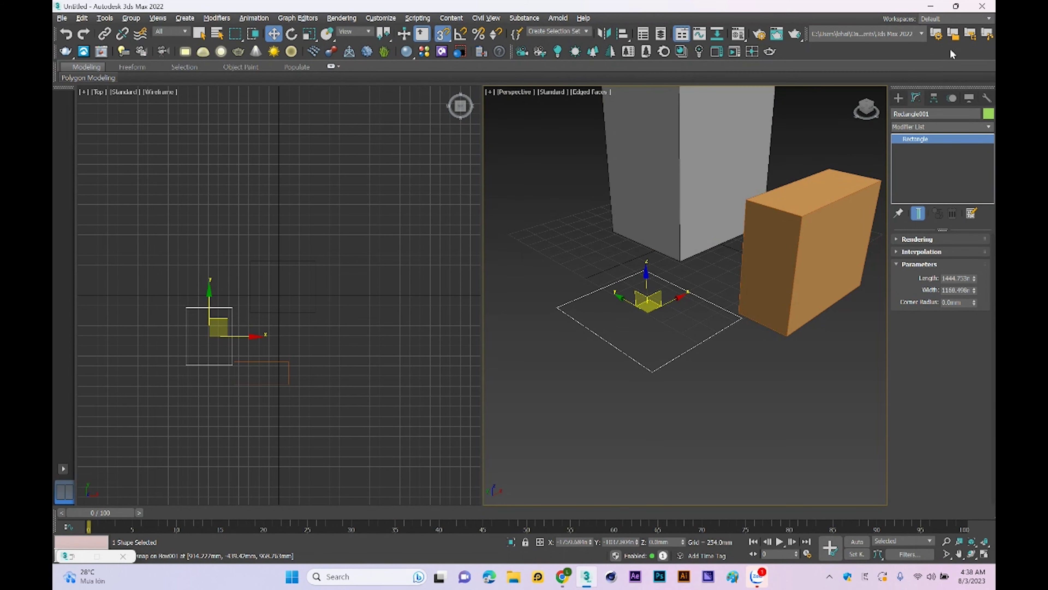
Step: Show the Axis Constraints toolbar and dock it beside the viewports
right_click(862, 21)
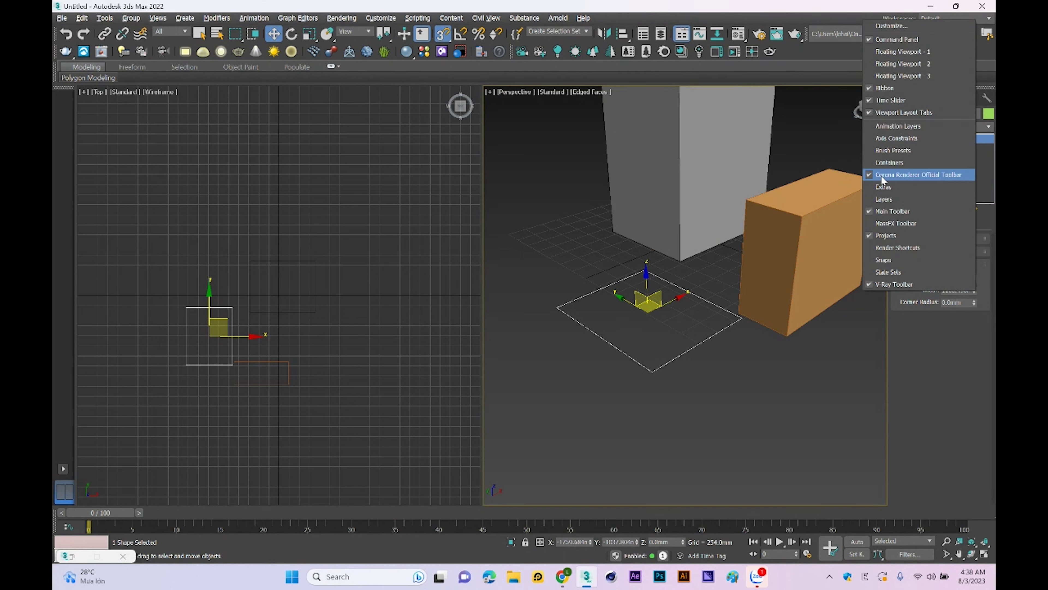
click(896, 139)
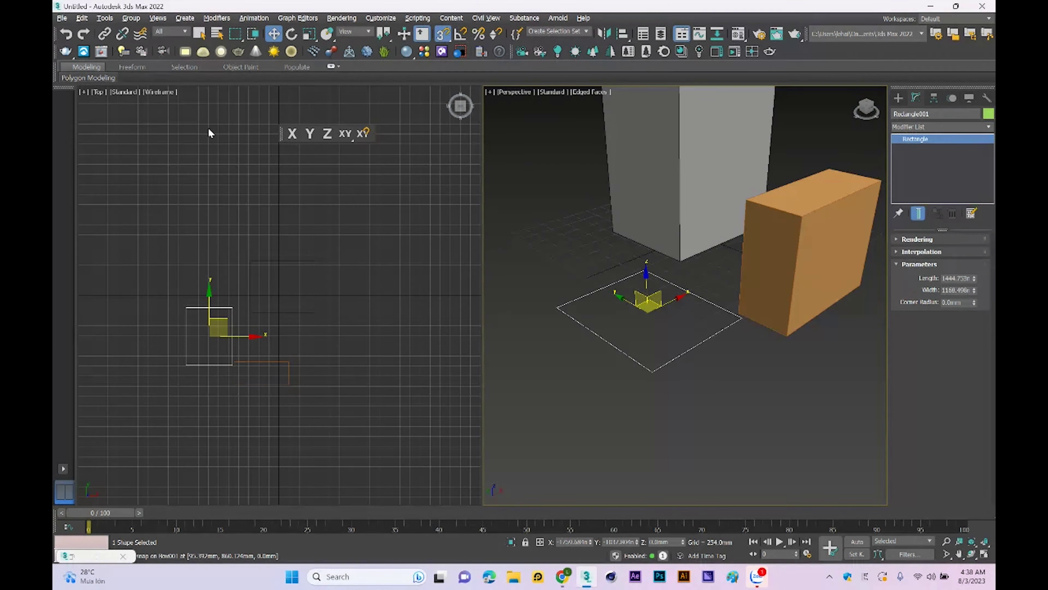
drag(282, 132, 79, 148)
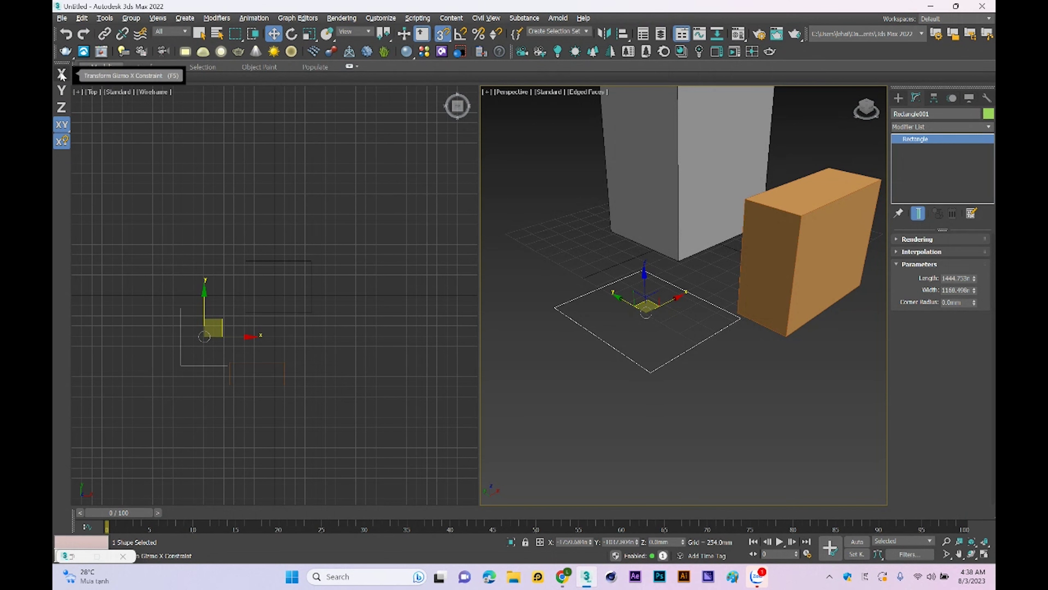
Step: Restrict movement to Y, then the XY plane, and deselect the rectangle in Top view
click(63, 92)
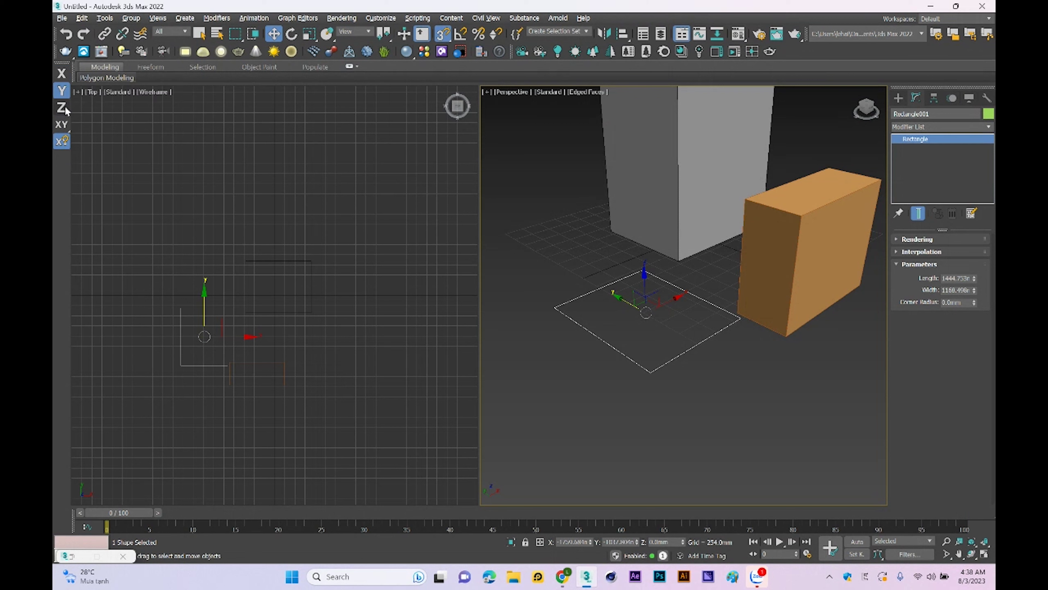
click(62, 125)
drag(65, 129, 75, 133)
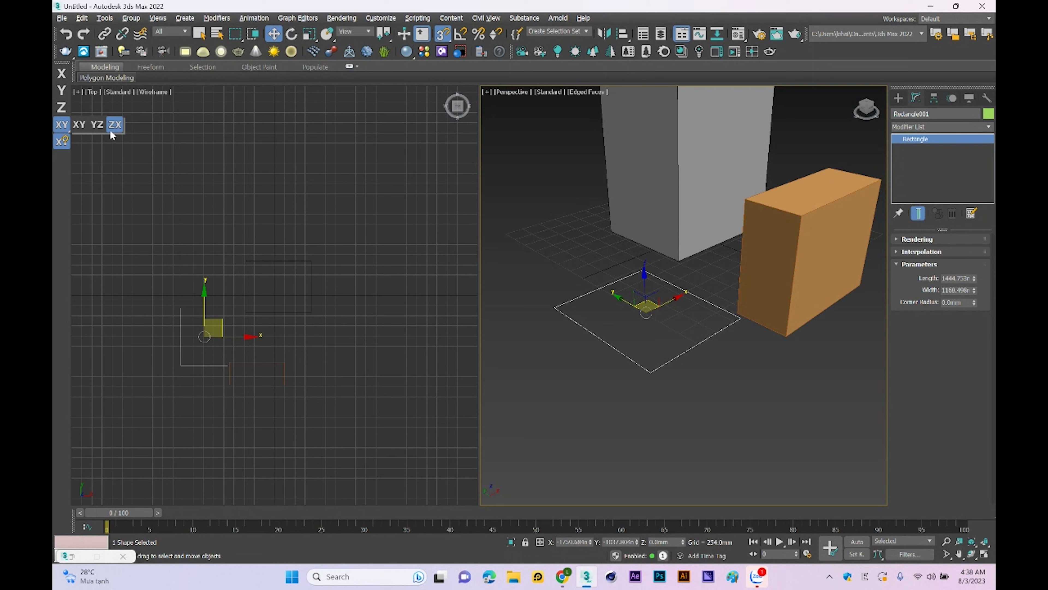
click(101, 166)
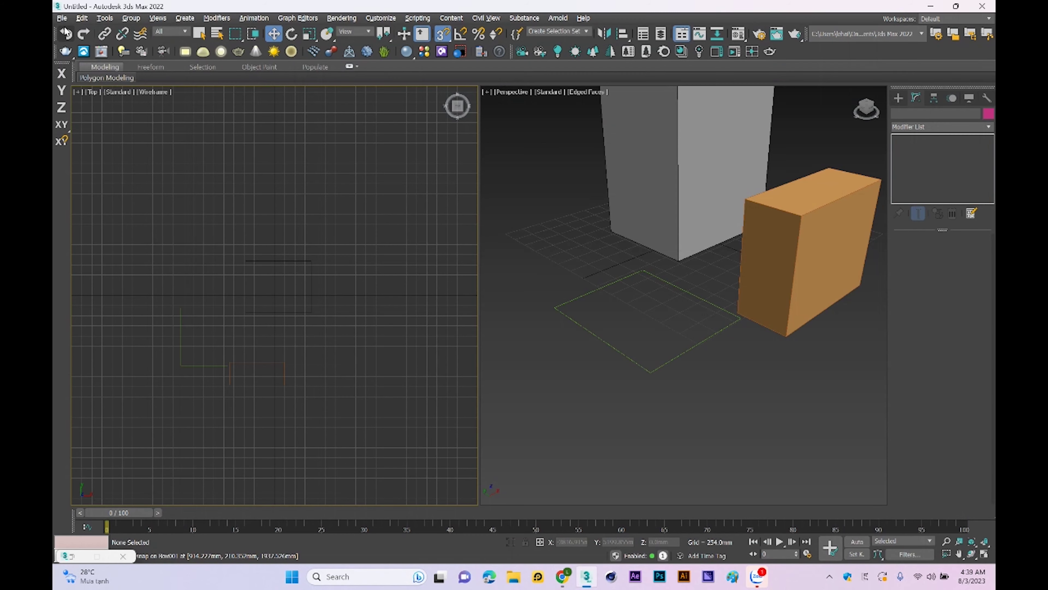
Step: Bring up the 3ds Max File menu
click(62, 17)
Step: Choose Archive to save the scene with its materials as a zip
click(76, 150)
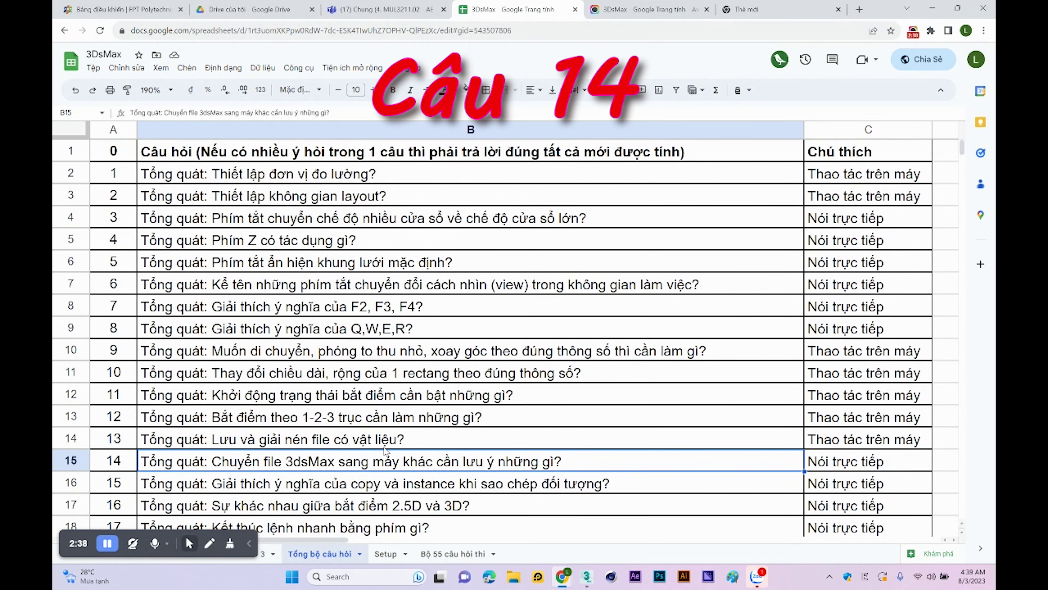
scroll(384, 450, down, 4)
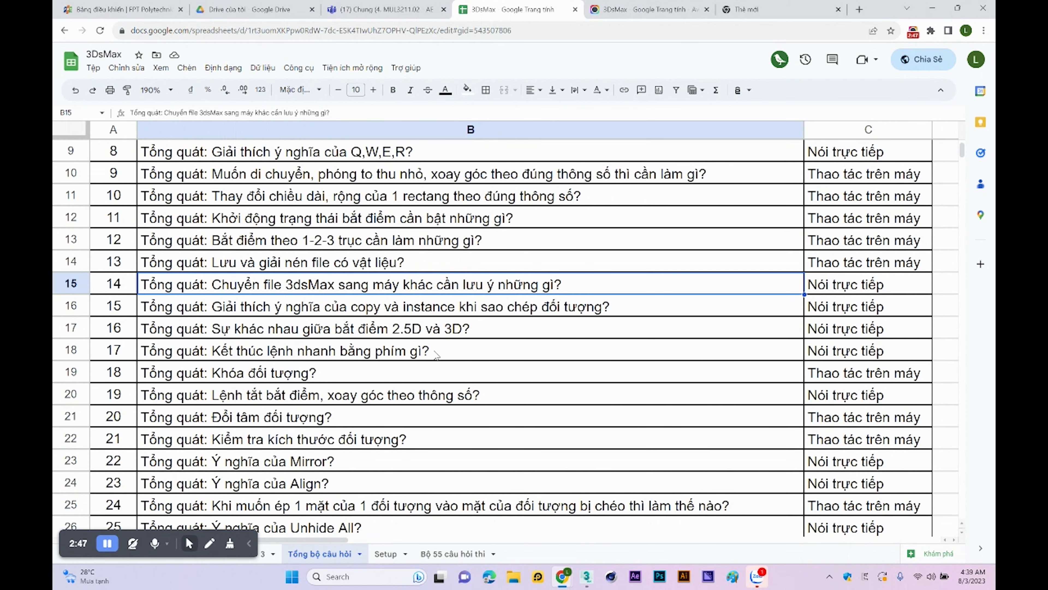
Step: Return to the 3ds Max window from the quiz sheet
click(586, 576)
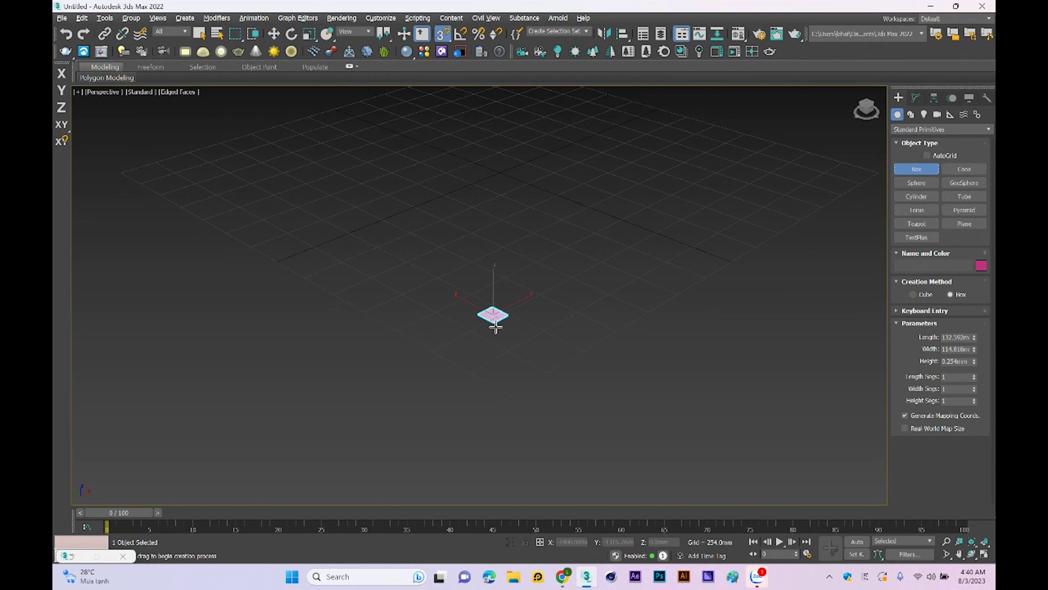
Step: Draw a box and Shift-drag two Copy clones, one to the right and one front-right
drag(493, 309, 503, 463)
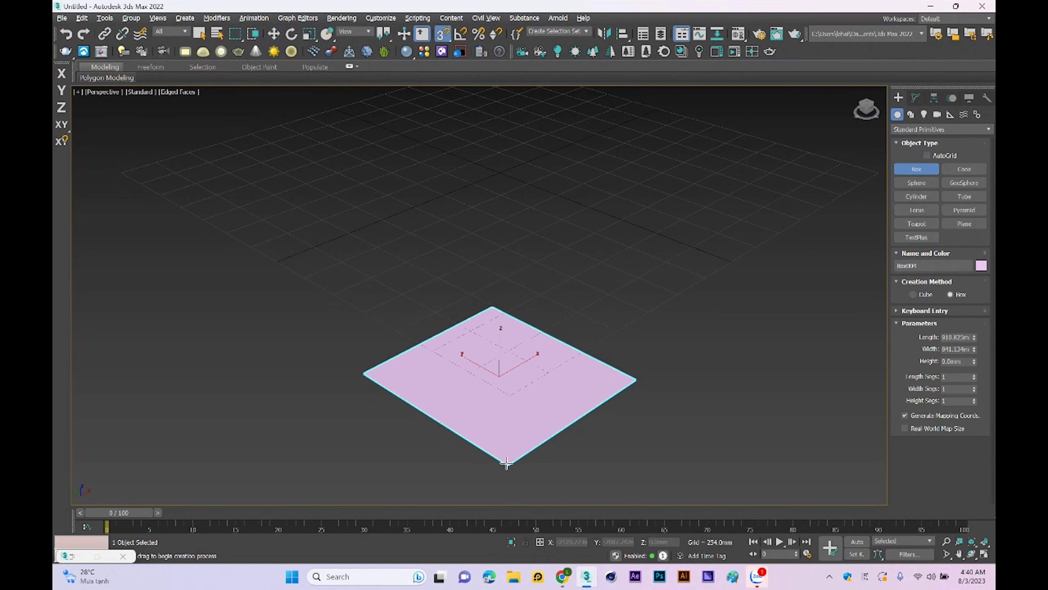
click(580, 316)
scroll(580, 315, down, 2)
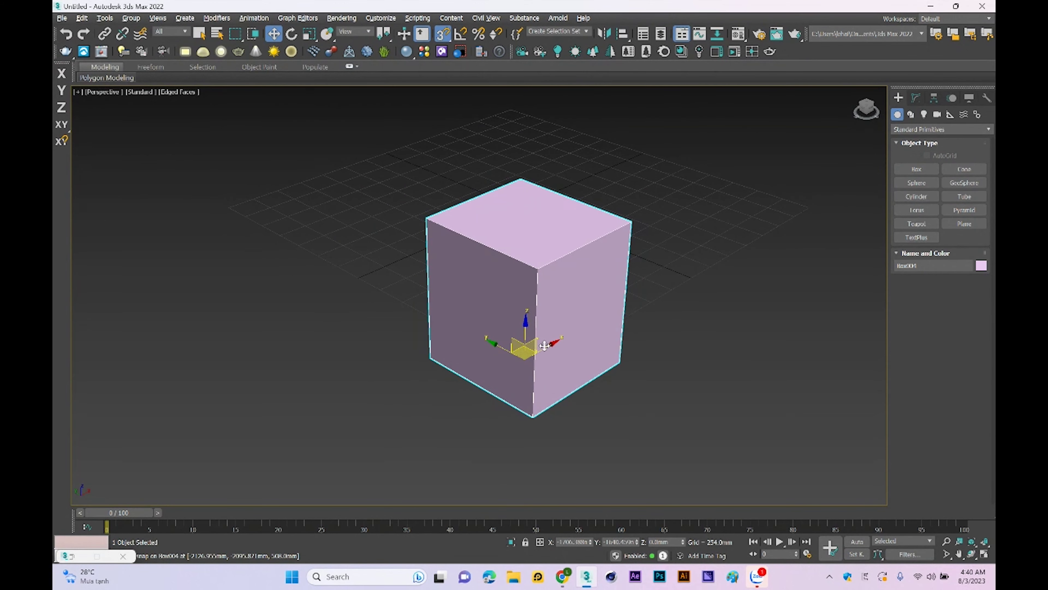
shift+drag(545, 344, 663, 310)
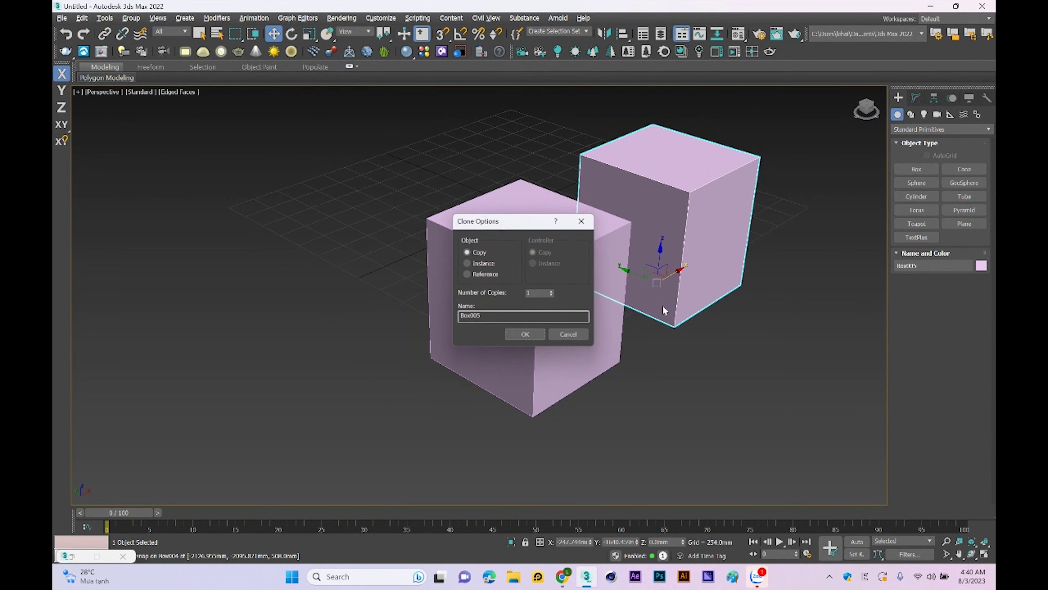
click(527, 333)
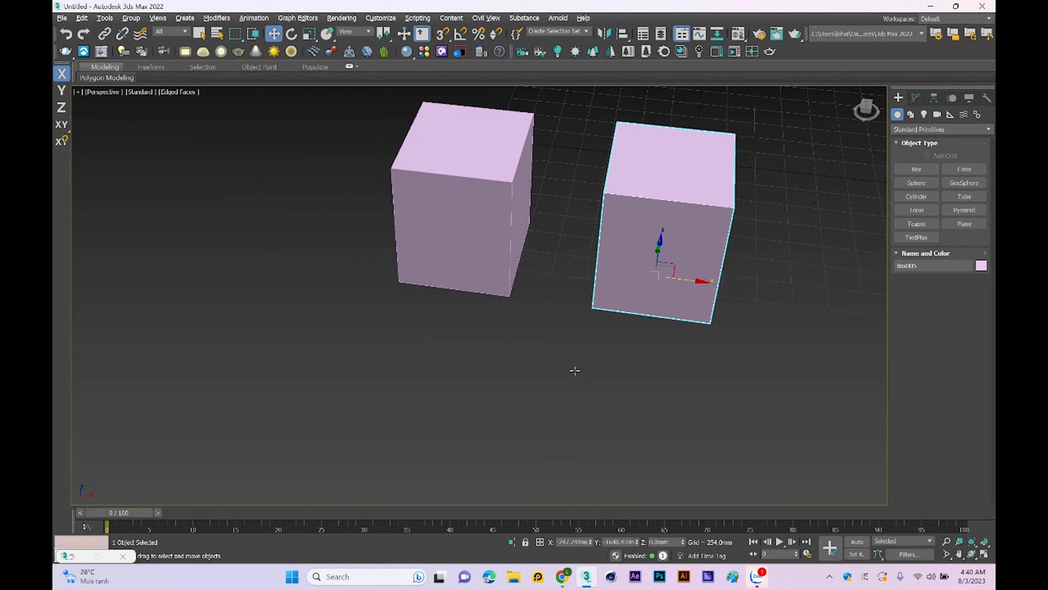
shift+drag(494, 253, 661, 431)
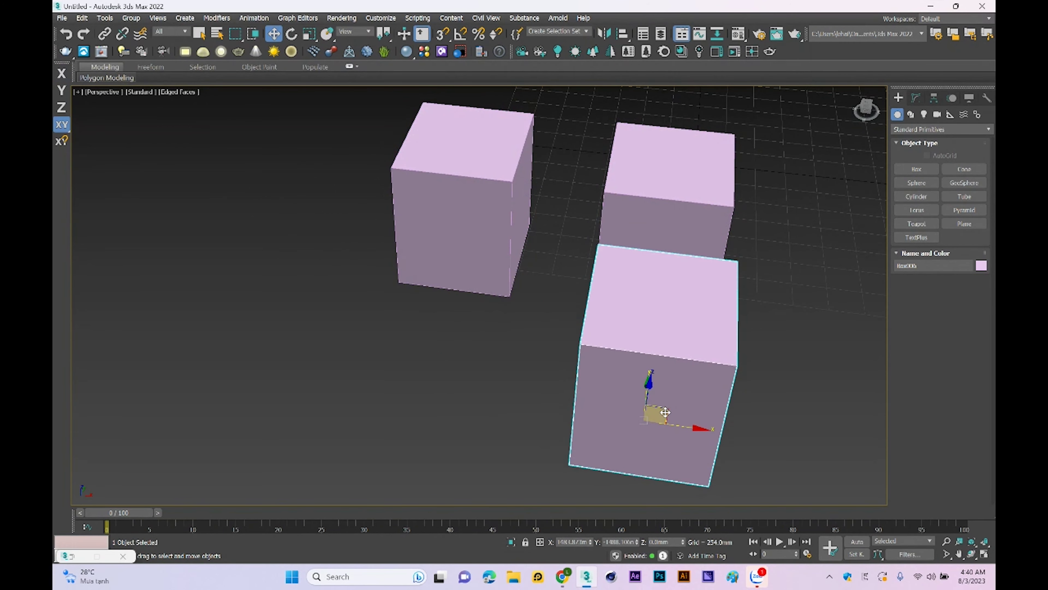
Step: Add Edit Poly to the front copy and pull a corner vertex outward along X
click(525, 334)
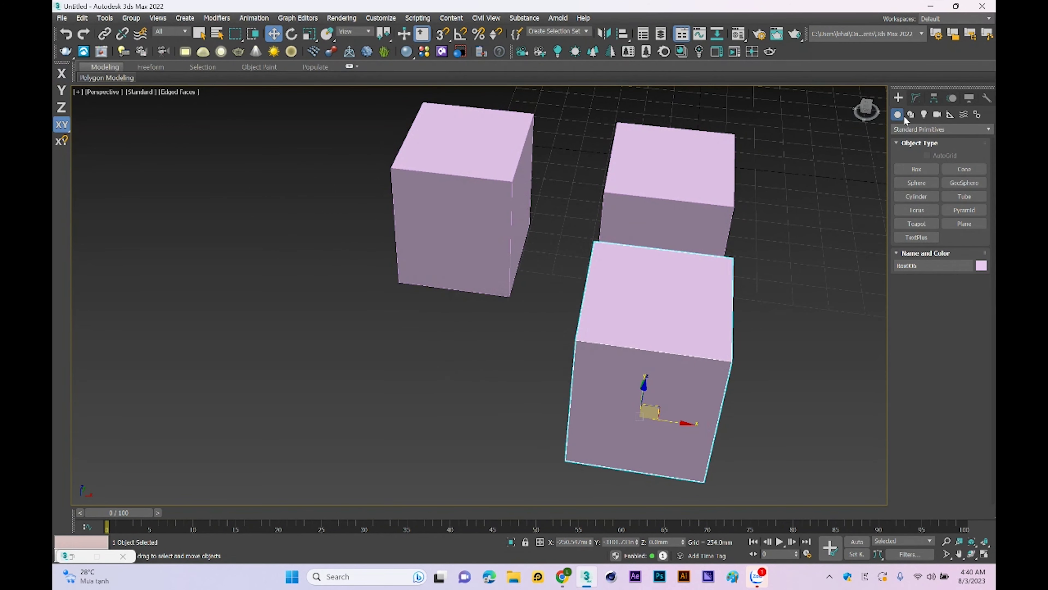
click(916, 97)
click(926, 126)
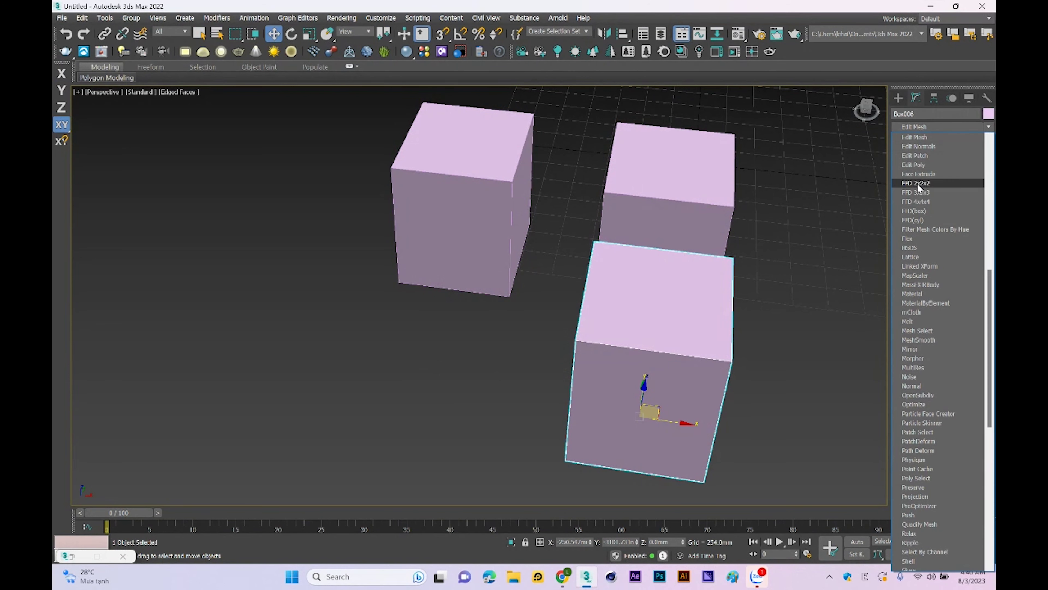
click(921, 170)
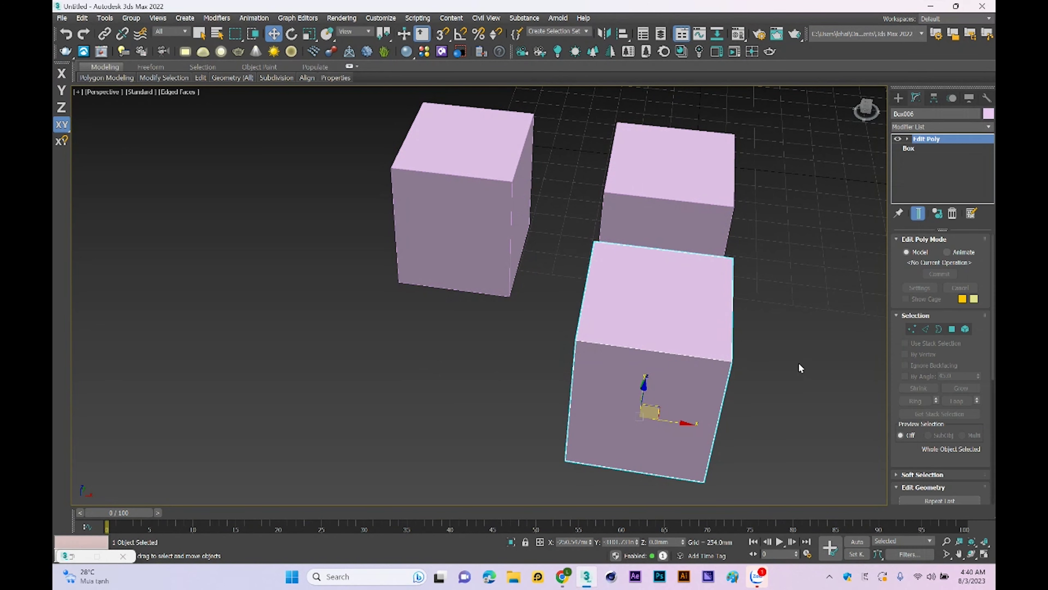
key(1)
click(734, 359)
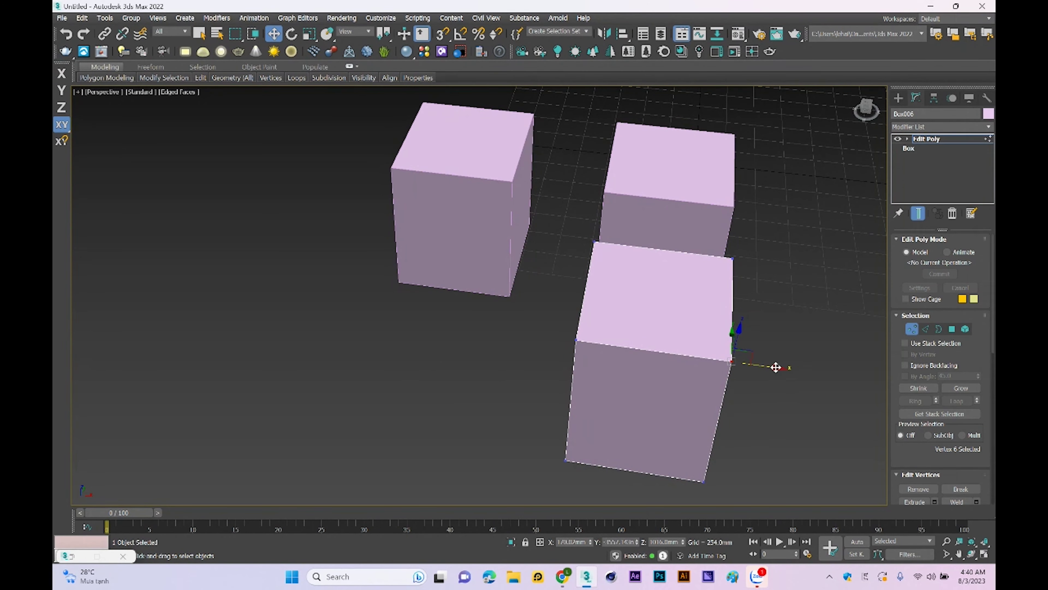
drag(779, 367, 804, 371)
Step: Add Edit Poly to the back copy, test a vertex move, undo it, and deselect
click(696, 248)
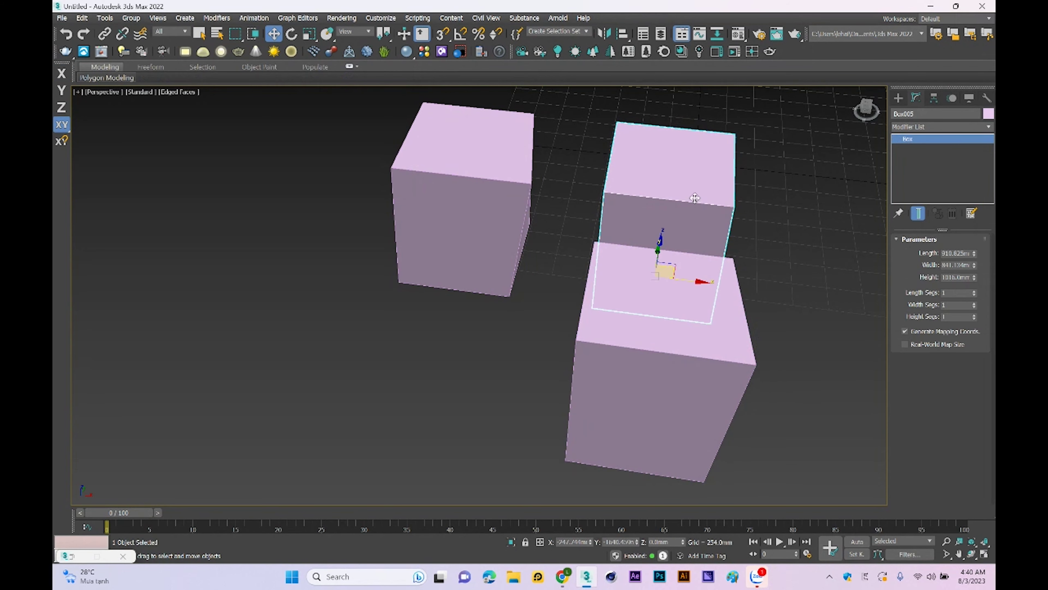
click(926, 127)
click(921, 165)
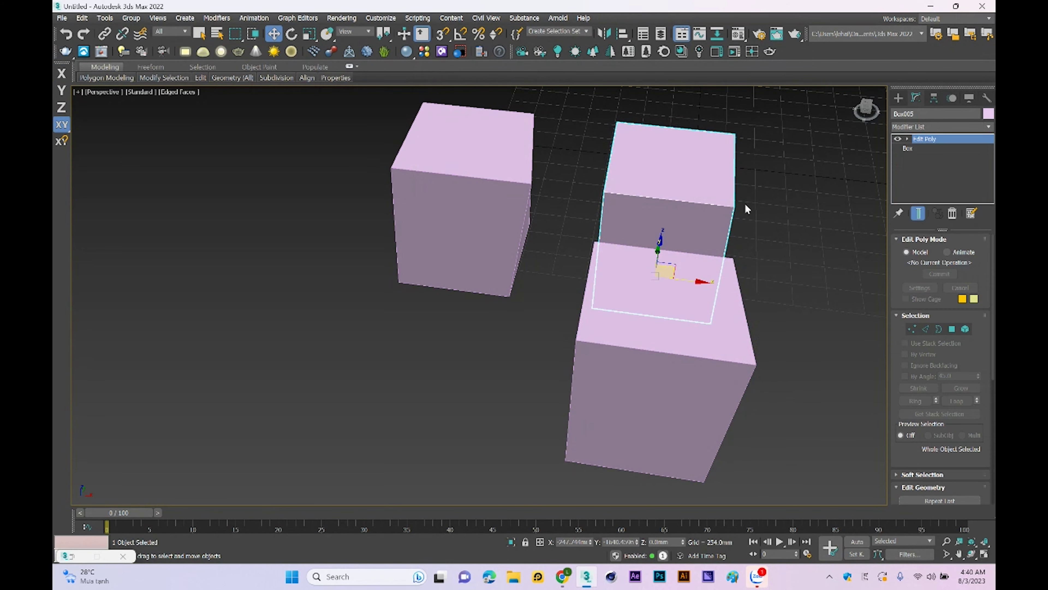
key(1)
click(735, 206)
drag(772, 213, 789, 219)
key(ctrl+z)
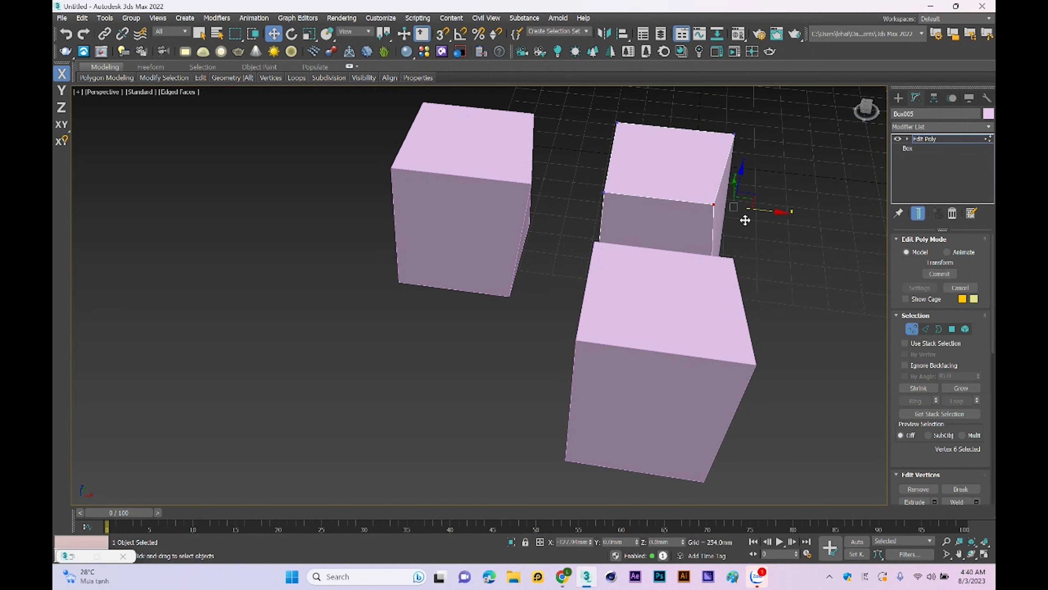
key(1)
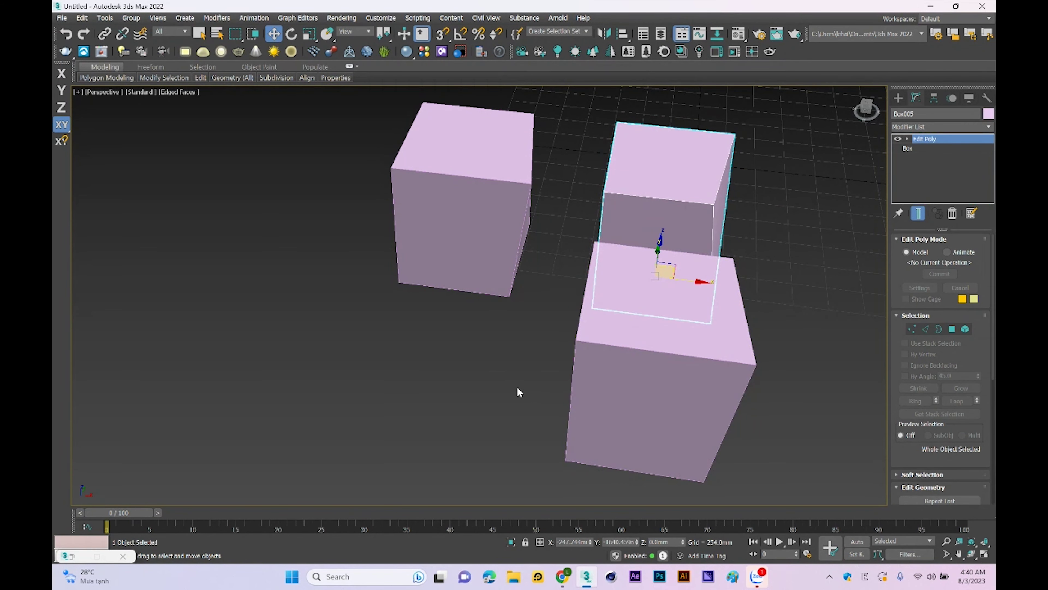
click(520, 391)
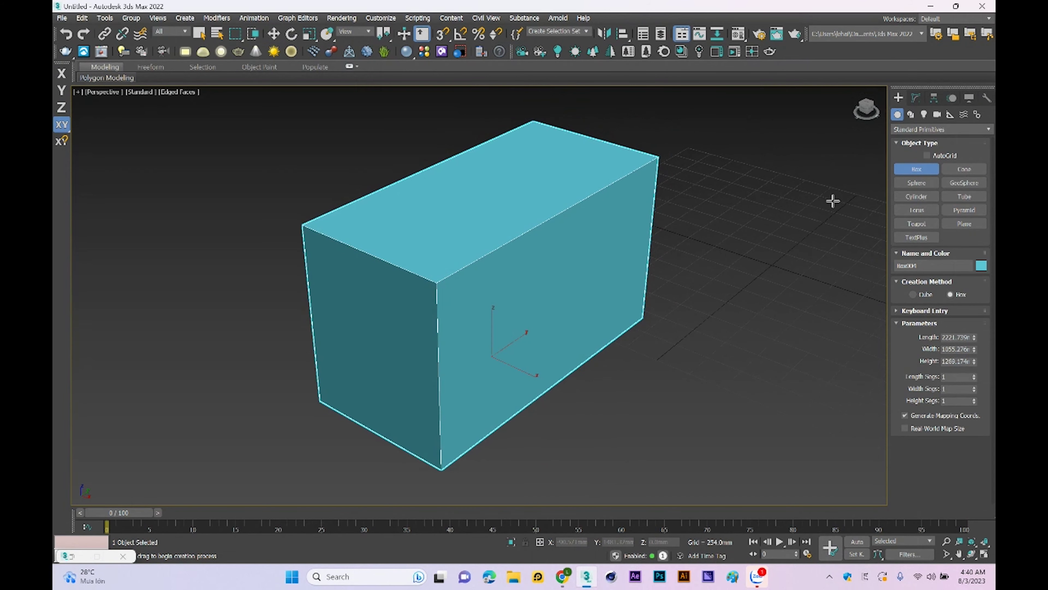
Step: Draw a rectangle from the box's top corner with 3D snap, inspect it, then delete it
click(911, 114)
click(965, 182)
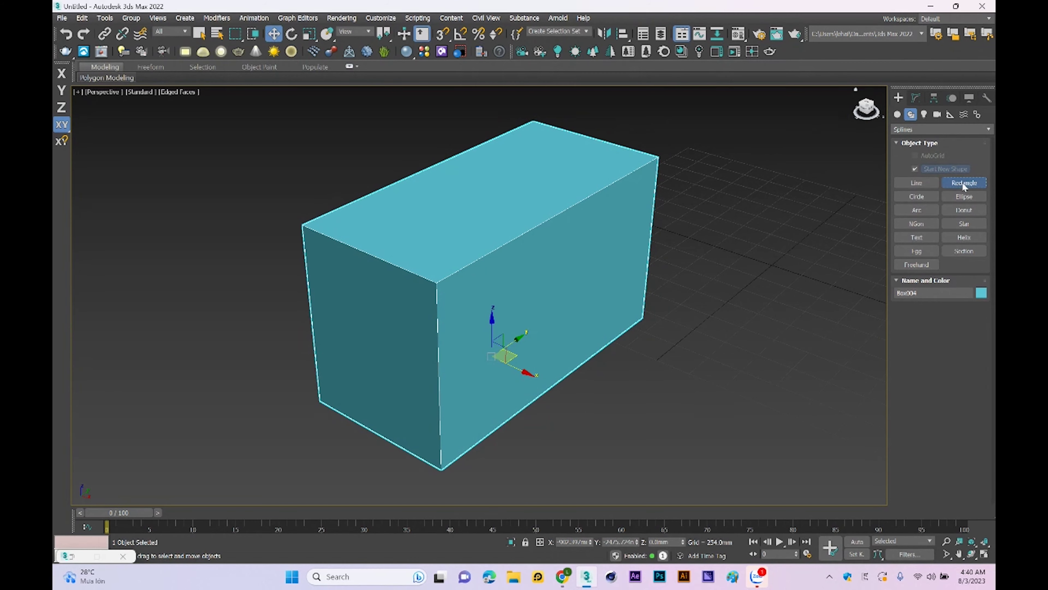
alt+middle_drag(742, 330, 656, 290)
click(442, 34)
drag(568, 206, 711, 341)
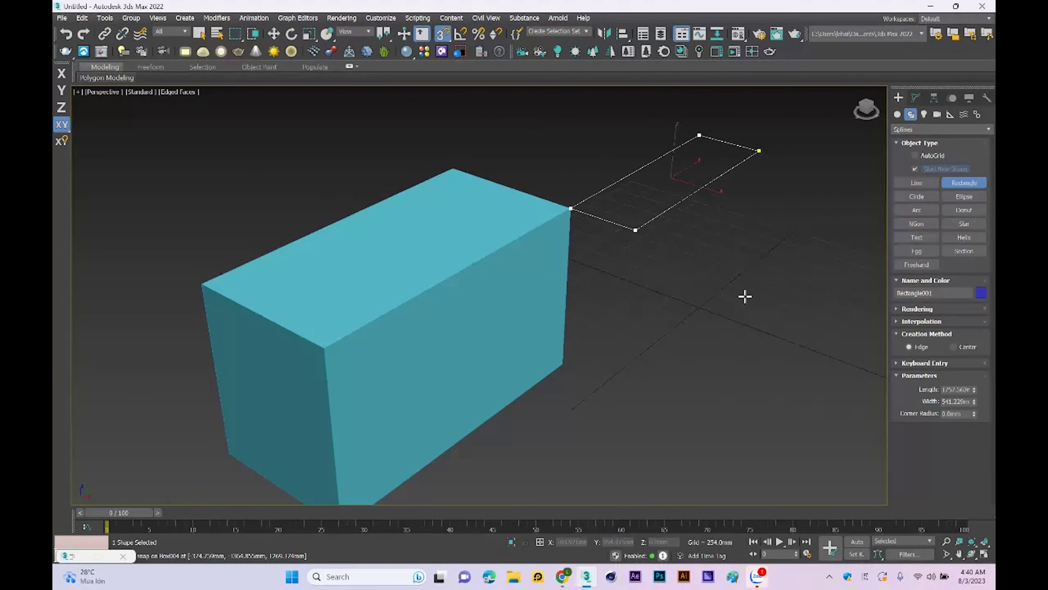
mouse_move(711, 341)
alt+middle_down()
mouse_move(589, 297)
mouse_move(608, 298)
alt+middle_up()
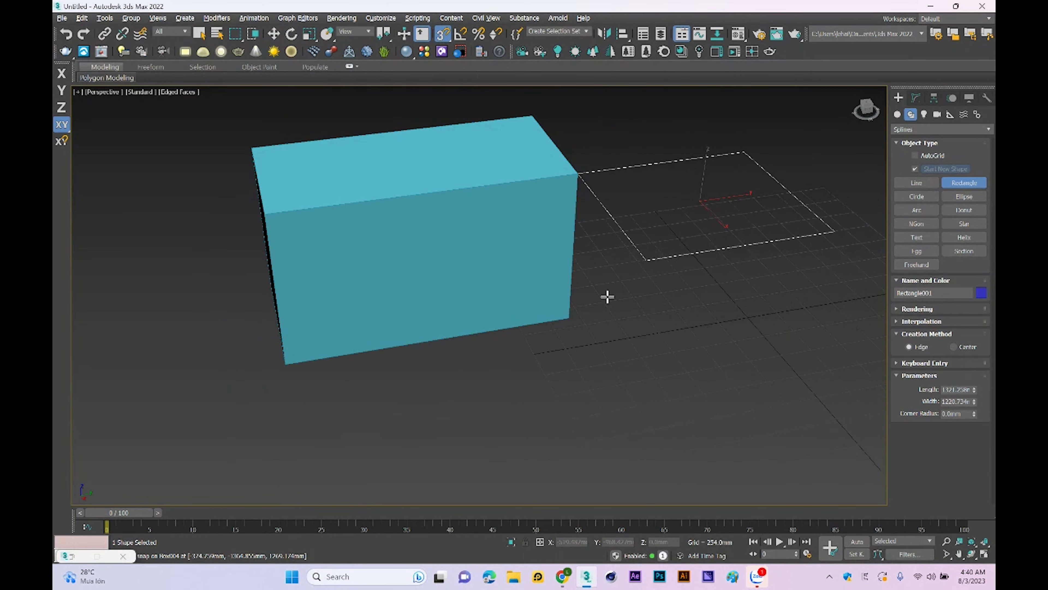
mouse_move(568, 198)
alt+middle_down()
mouse_move(599, 188)
mouse_move(573, 197)
mouse_move(638, 227)
alt+middle_up()
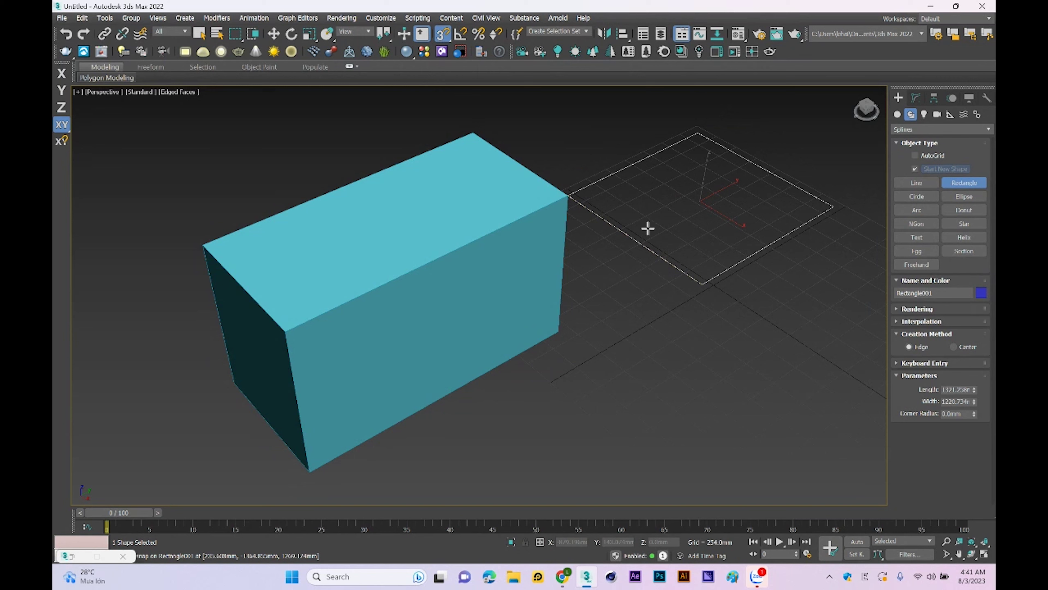
key(Delete)
Step: Redraw the rectangle with 2.5D snap so it lies flat, checking Top, Front, Left and Perspective views
drag(445, 33, 453, 69)
mouse_move(567, 194)
mouse_down()
mouse_move(765, 285)
mouse_move(828, 225)
mouse_up()
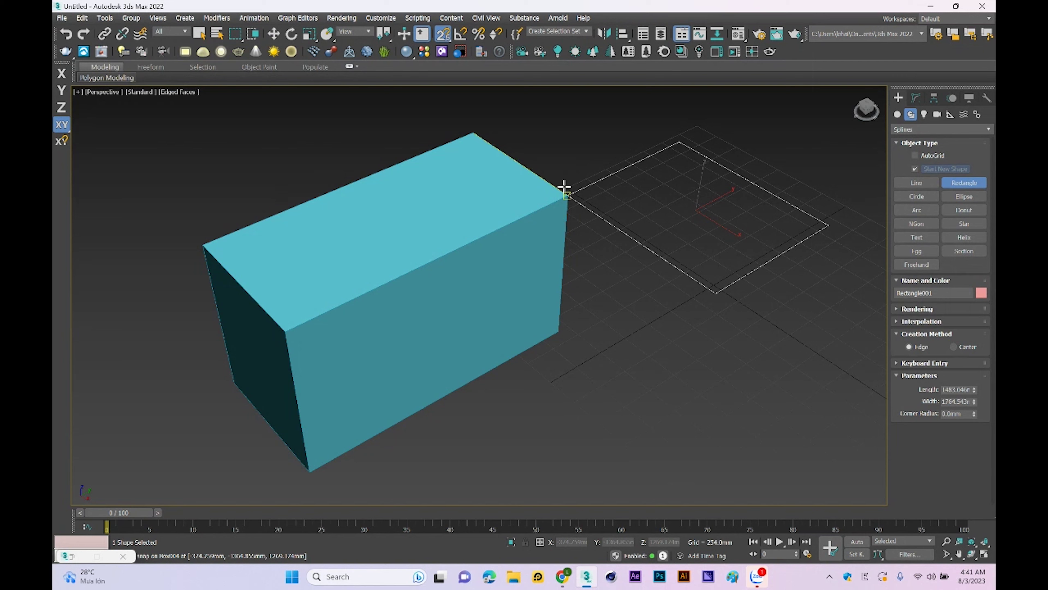
mouse_move(610, 322)
alt+middle_down()
mouse_move(563, 311)
mouse_move(578, 327)
mouse_move(603, 323)
mouse_move(620, 232)
alt+middle_up()
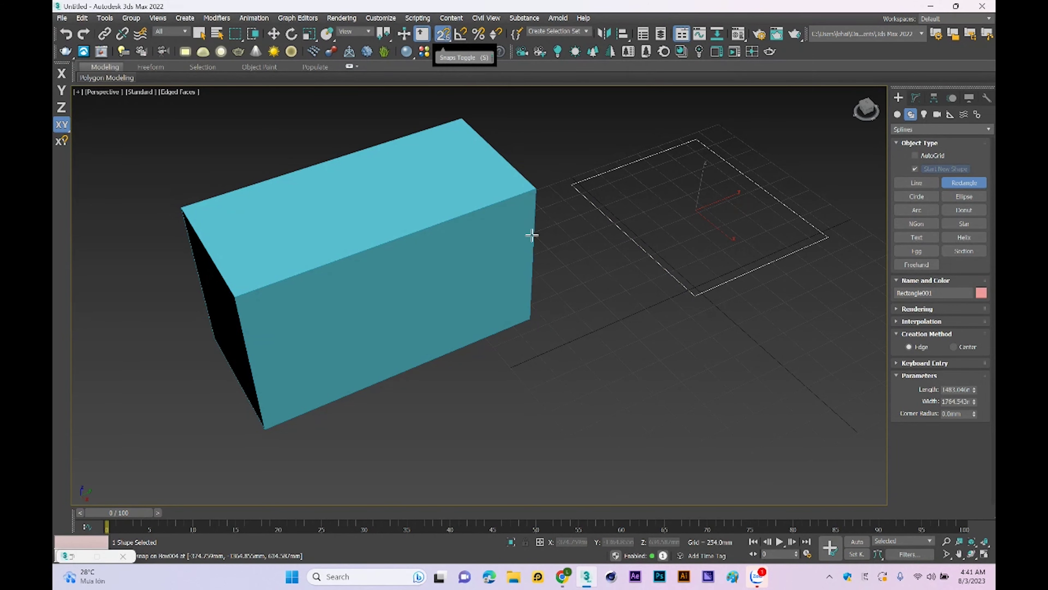
key(t)
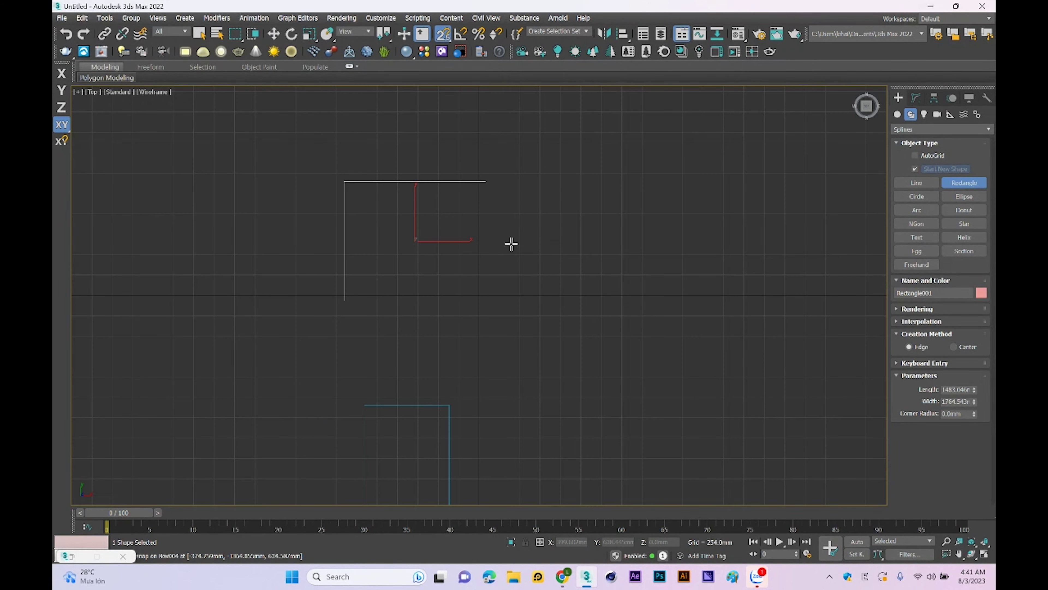
key(f)
key(l)
key(p)
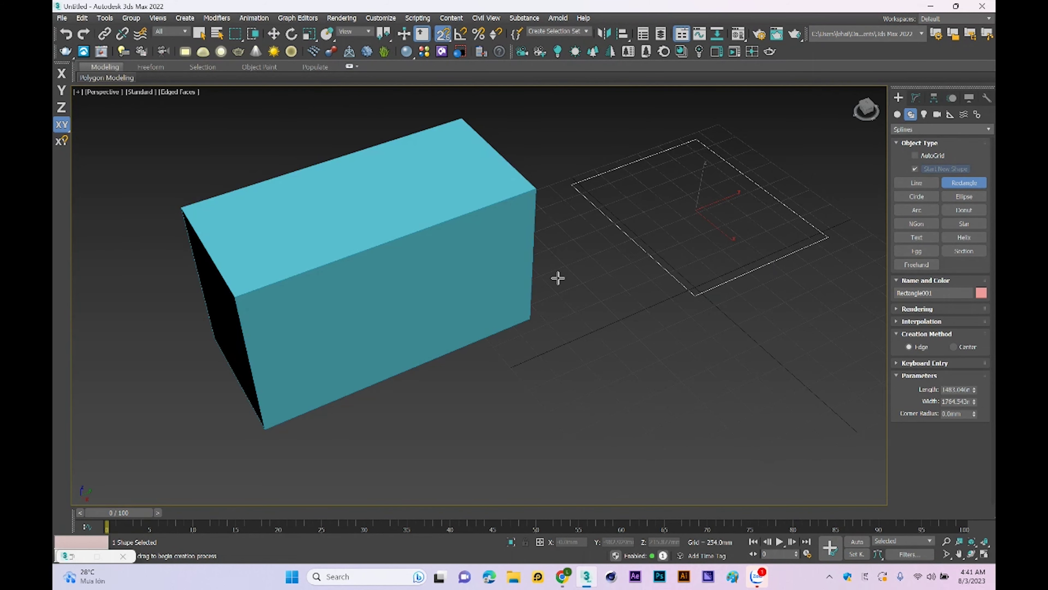
key(p)
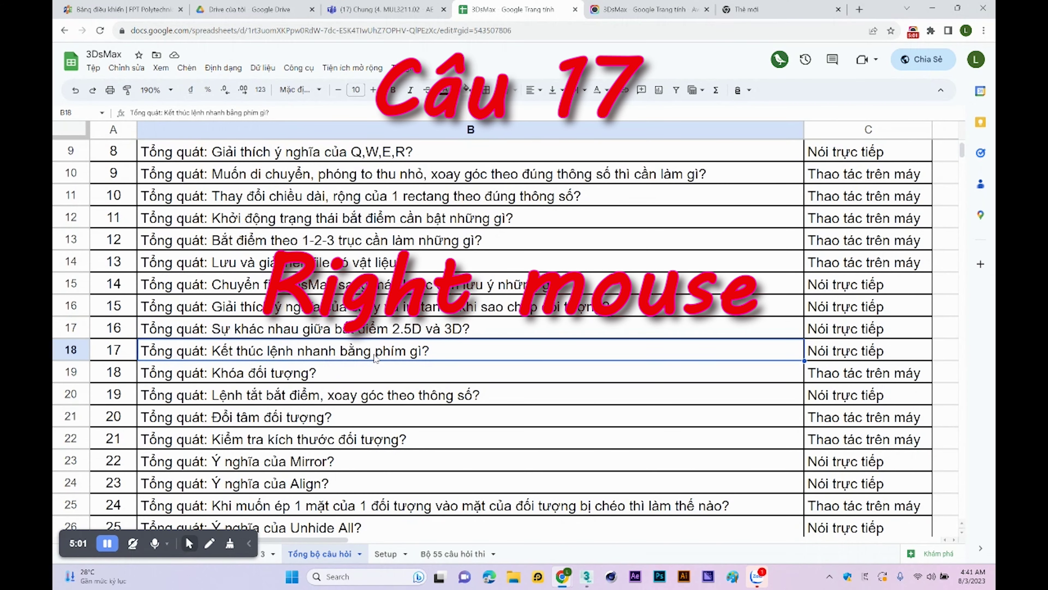
Step: Draw and resize a second rectangle on the grid, then lock the selection with Space
click(586, 576)
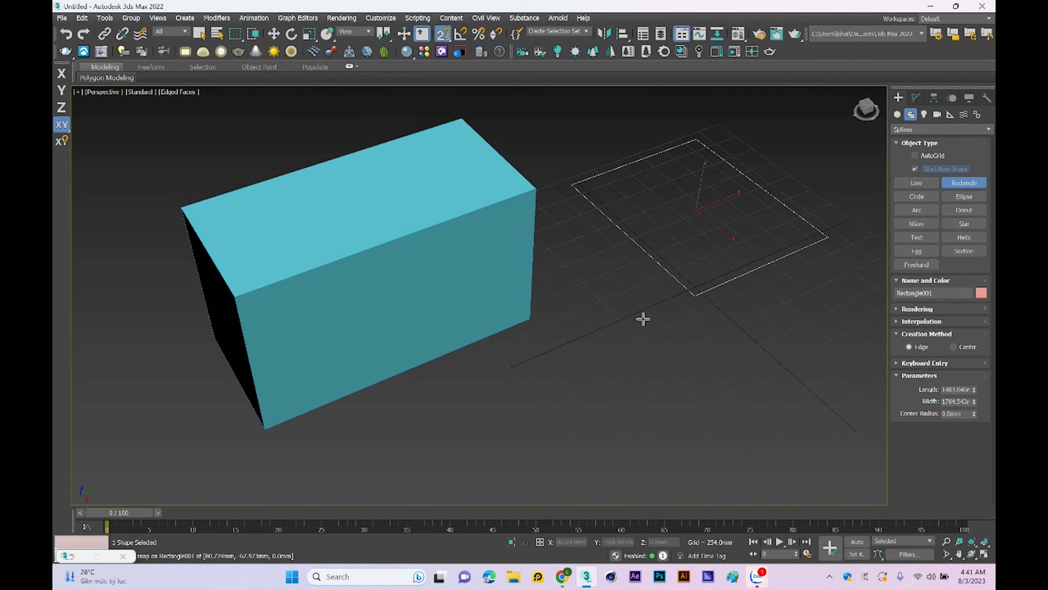
drag(588, 303, 754, 329)
drag(754, 329, 765, 346)
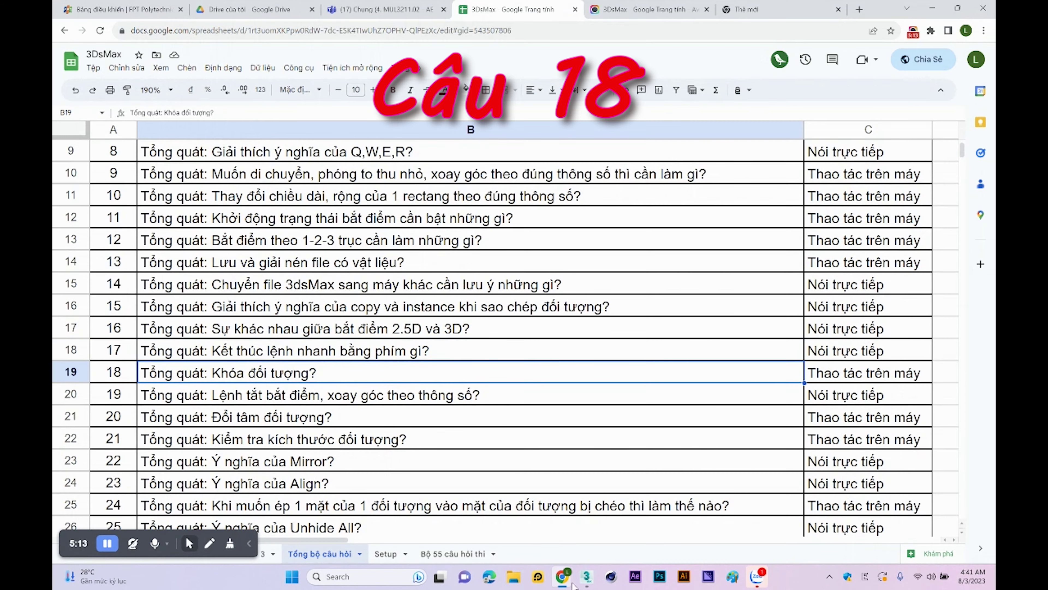
key(space)
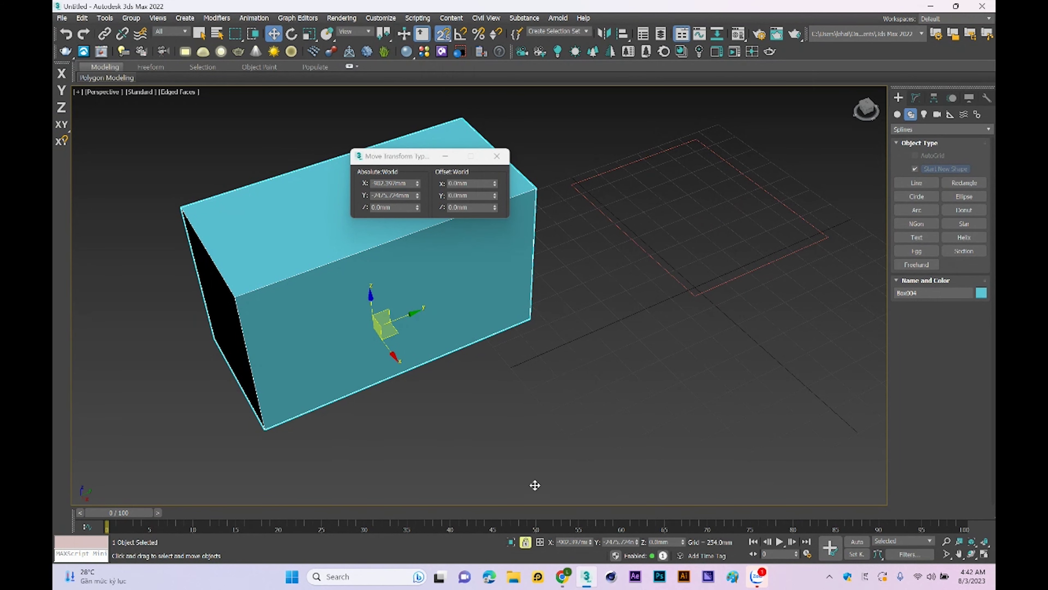
Step: Release the selection lock and move the box, snapping to the rectangle's midpoint
click(526, 544)
drag(381, 326, 403, 338)
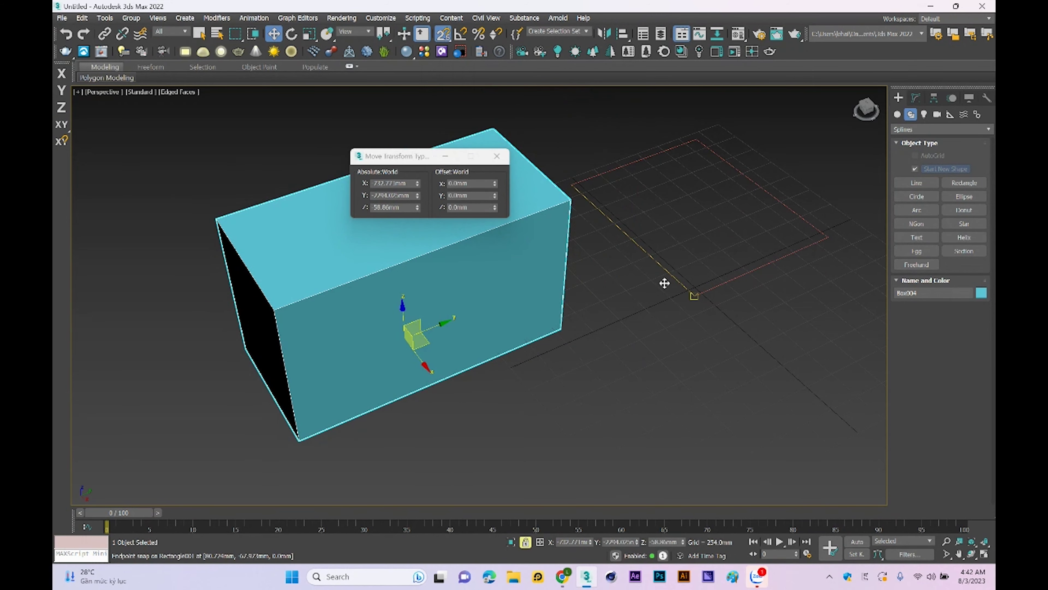
drag(679, 274, 671, 282)
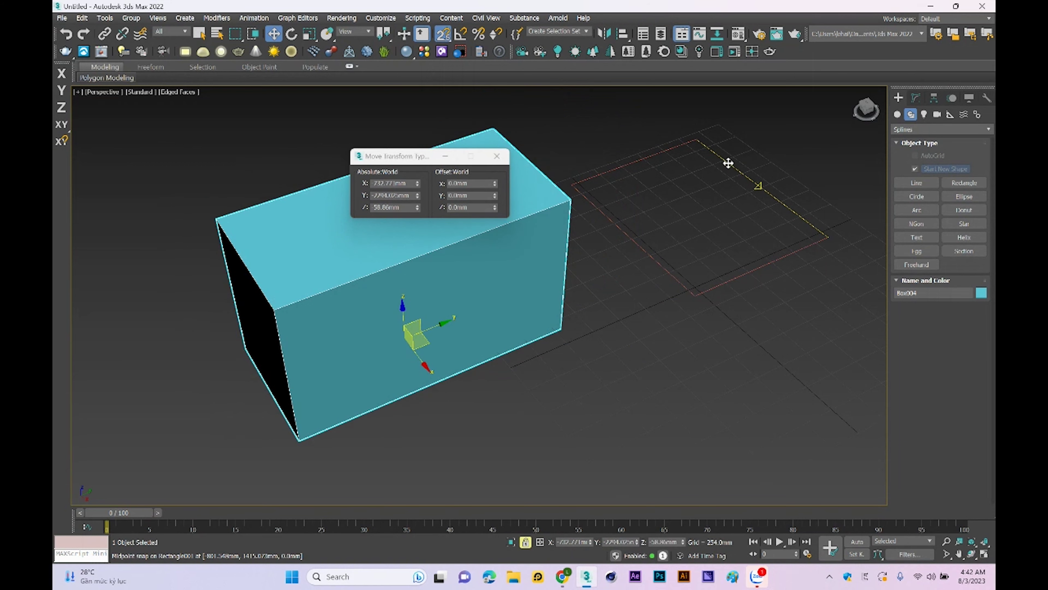
click(526, 542)
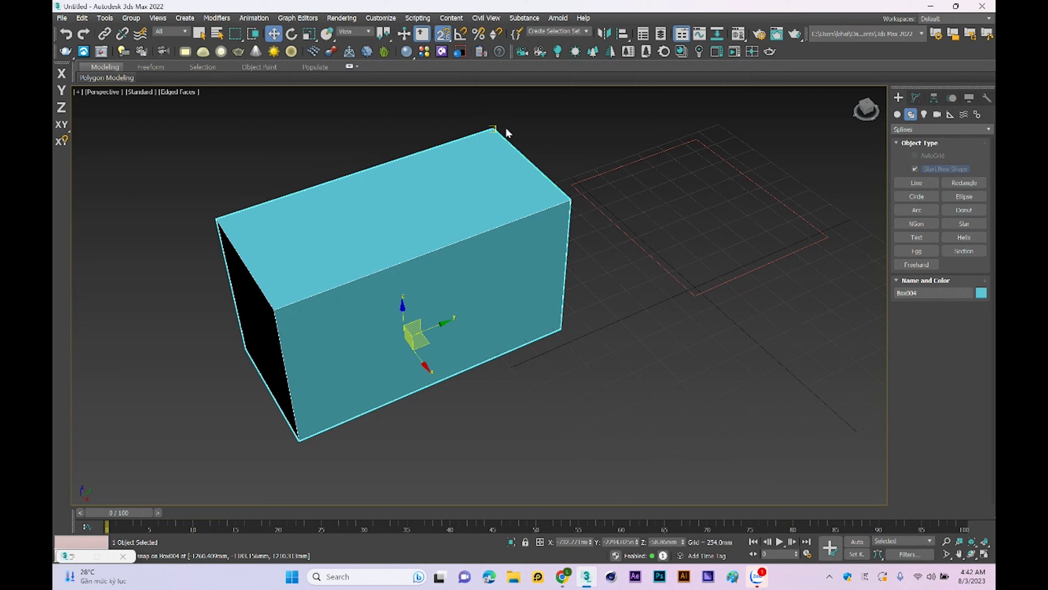
Step: Turn on angle snapping and point snapping, and close the Transform Type-In window
key(a)
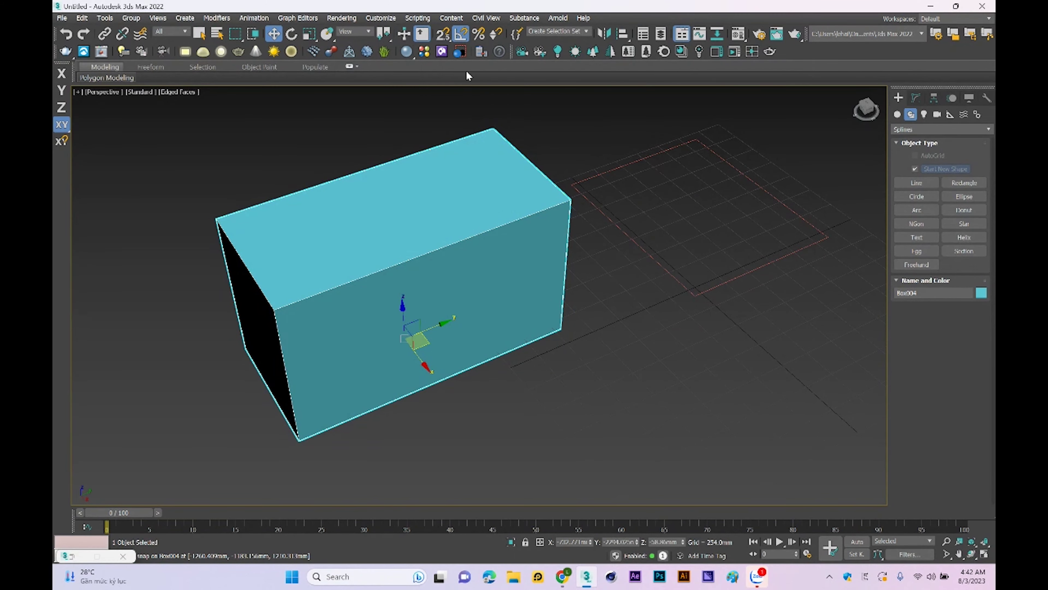
key(s)
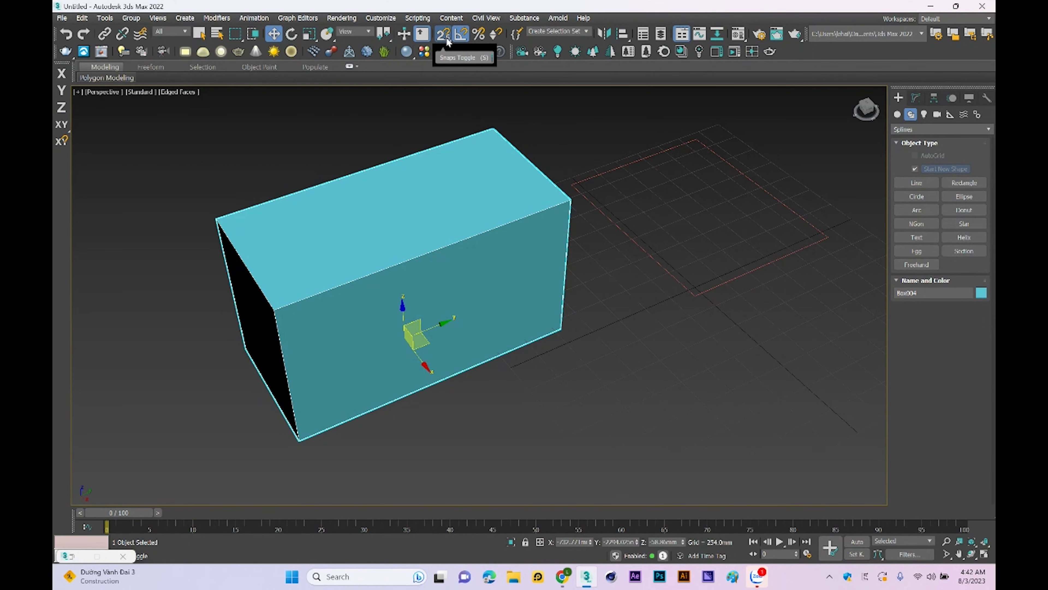
click(589, 571)
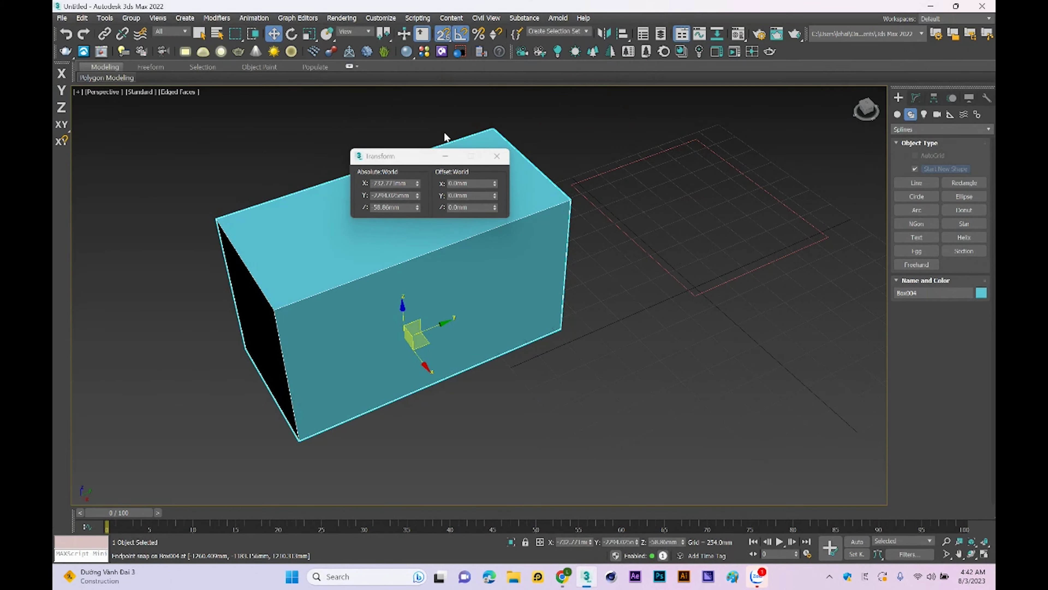
click(449, 158)
mouse_move(464, 335)
alt+middle_down()
mouse_move(444, 320)
mouse_move(409, 360)
alt+middle_up()
key(shift+z)
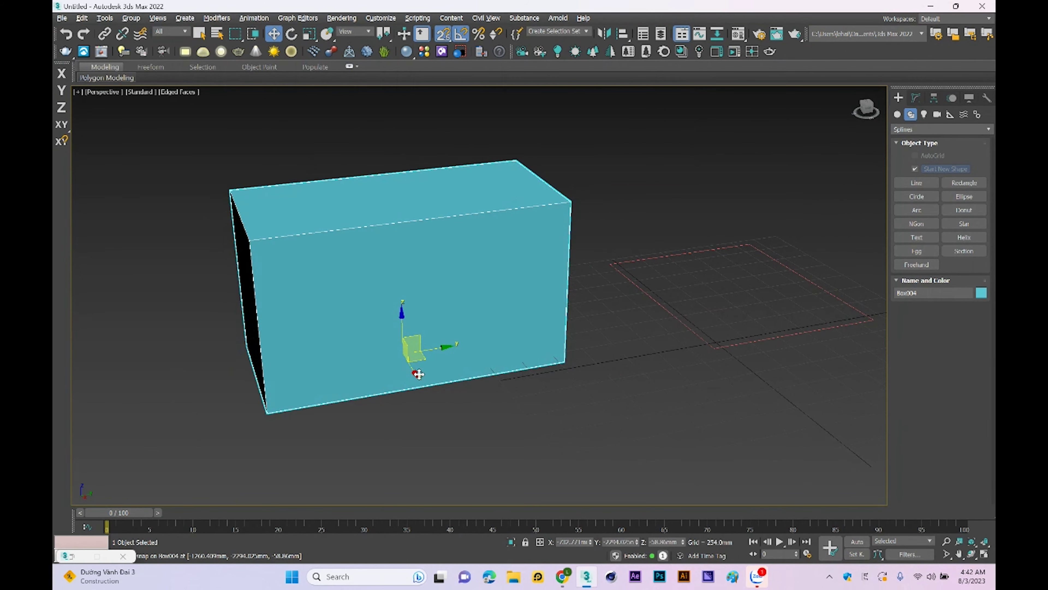
Step: Move Box004's pivot to its lower front-right corner using Affect Pivot Only
click(934, 99)
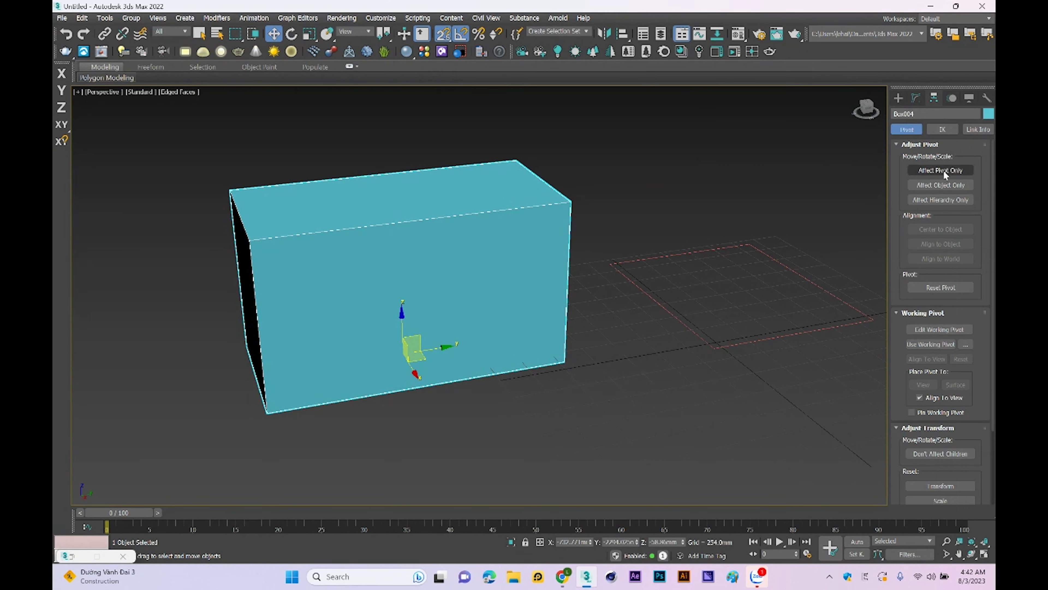
click(944, 170)
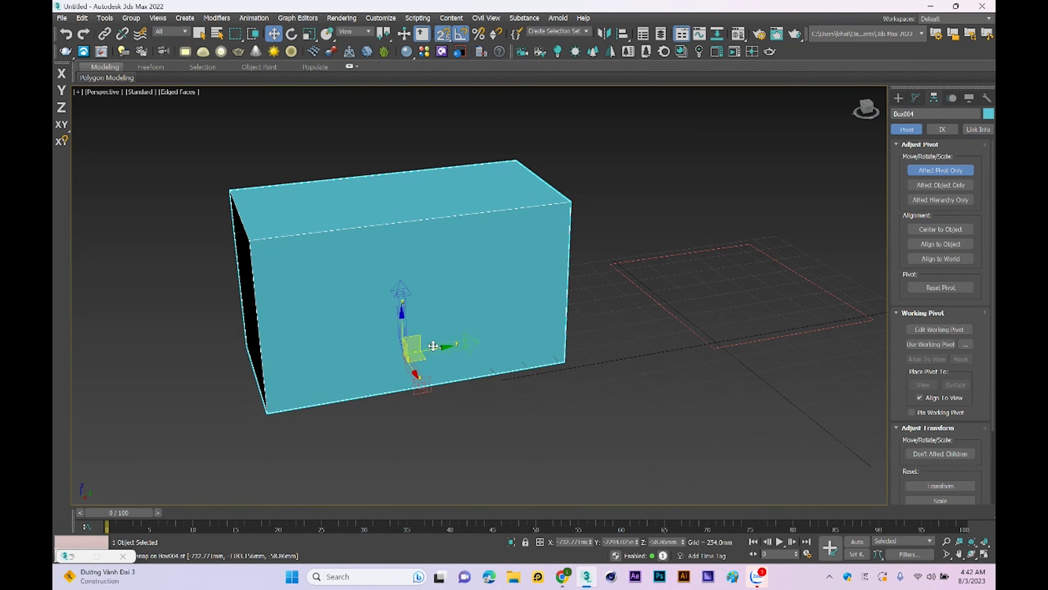
mouse_move(433, 346)
mouse_down()
mouse_move(617, 329)
mouse_move(561, 366)
mouse_up()
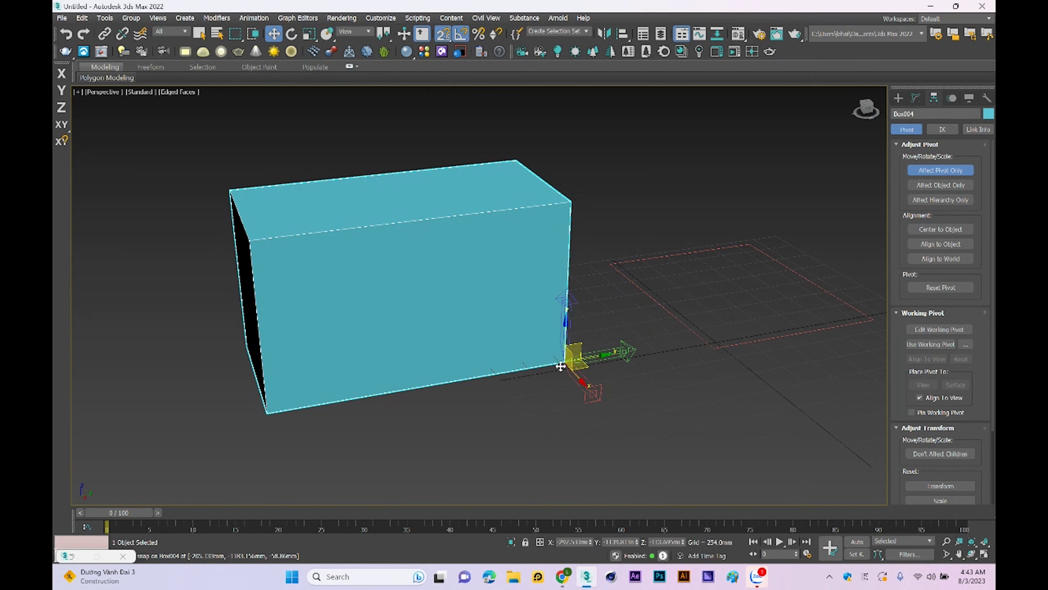
Step: Cycle through the Select, Move, Rotate and Scale tools with Q, W, E and R
key(q)
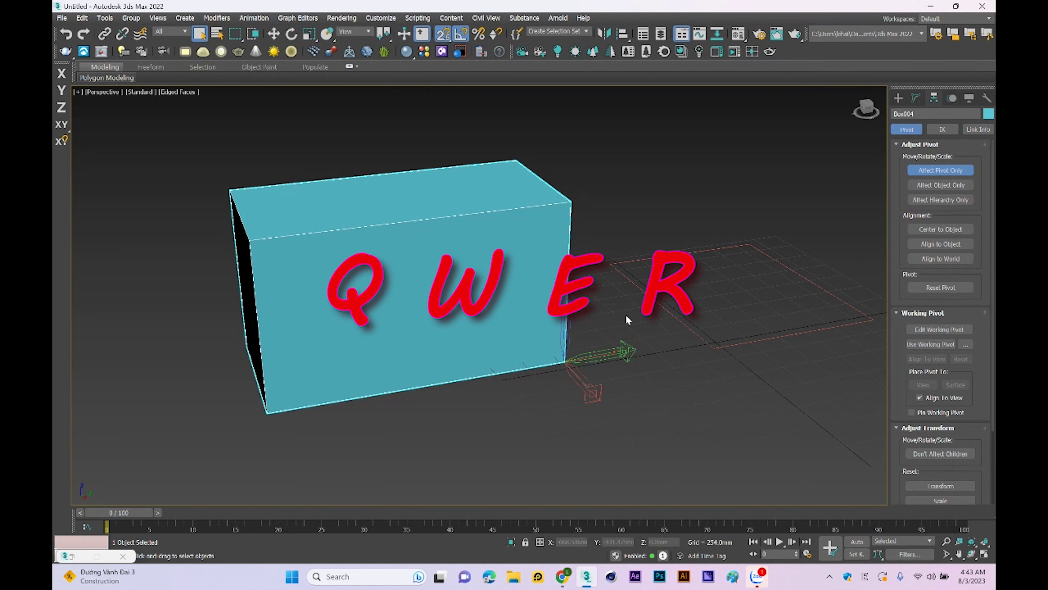
key(w)
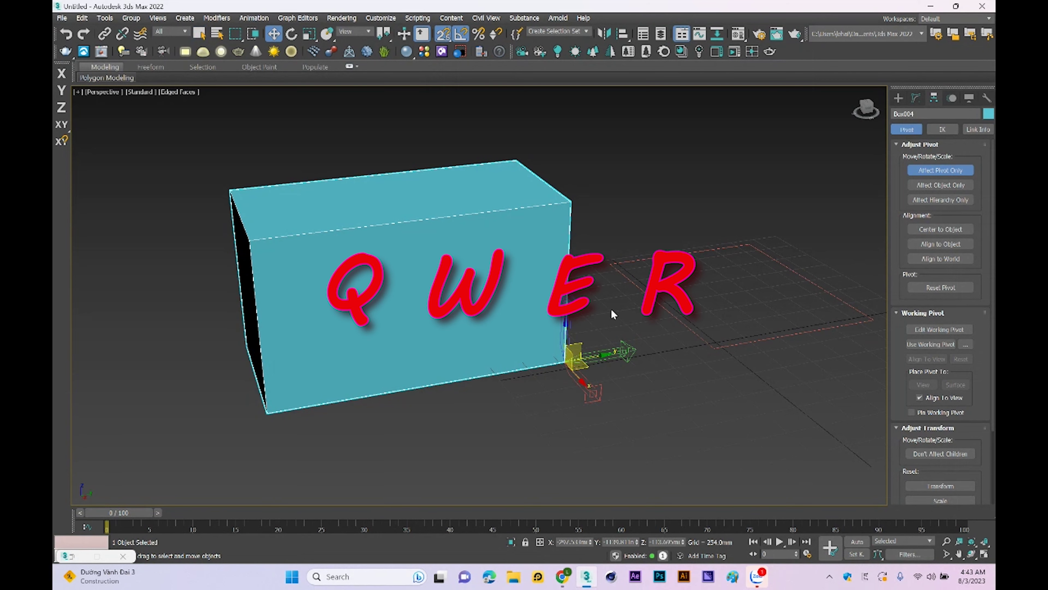
key(e)
key(r)
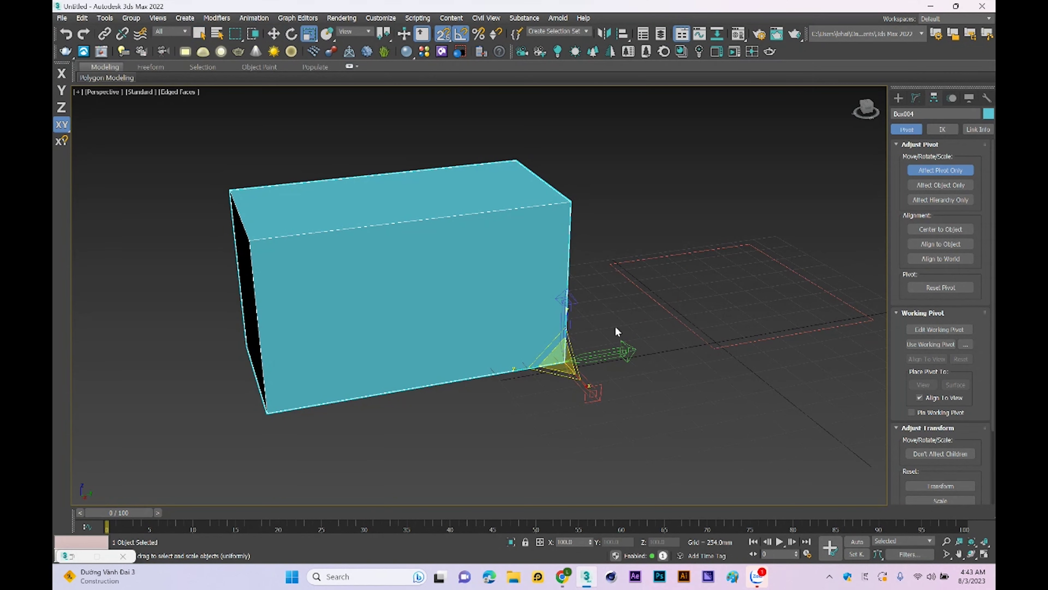
Step: Show Box004's area, volume and dimensions (Y 2221.739 mm, Z 1269.174 mm) in the Measure utility
click(899, 99)
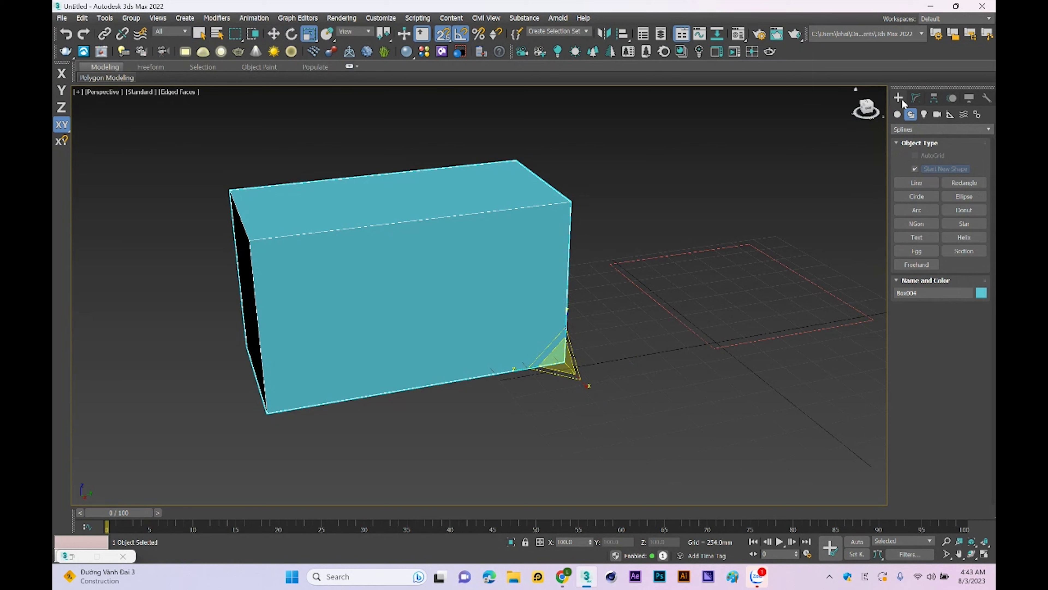
mouse_move(613, 386)
alt+middle_down()
mouse_move(552, 388)
mouse_move(511, 414)
alt+middle_up()
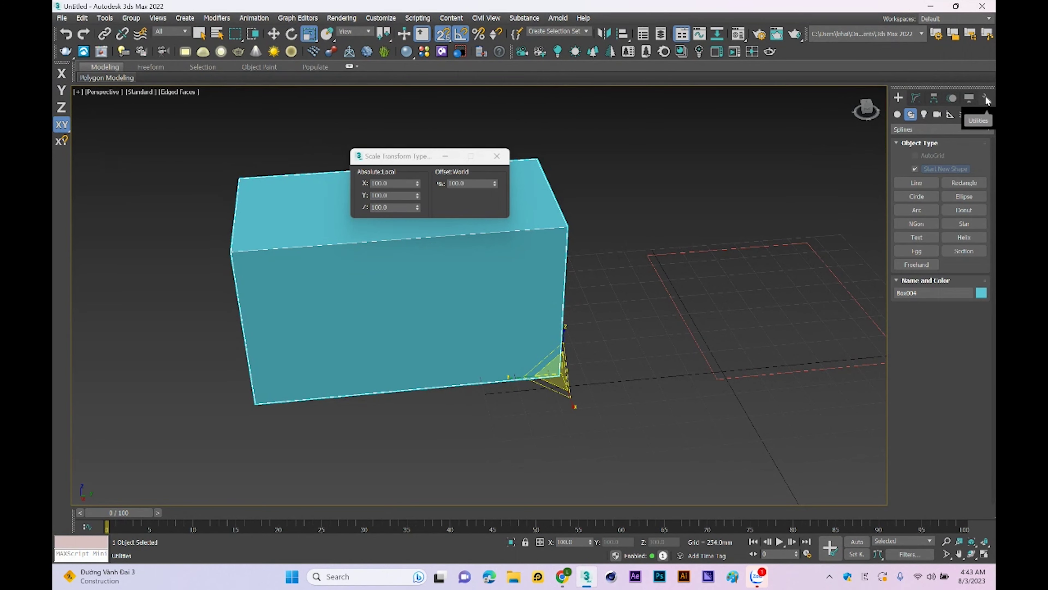
click(986, 98)
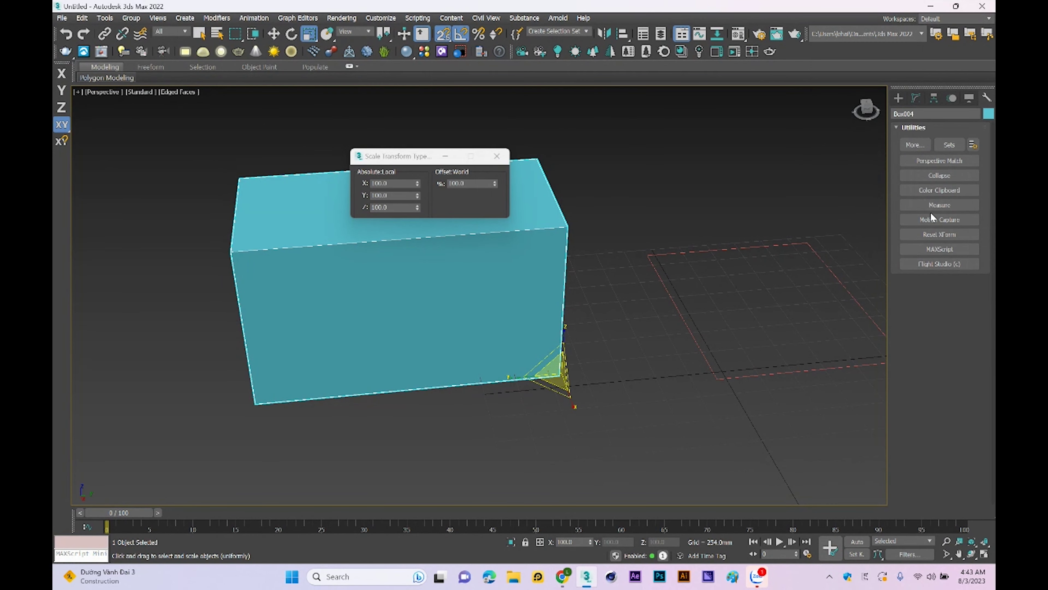
click(938, 207)
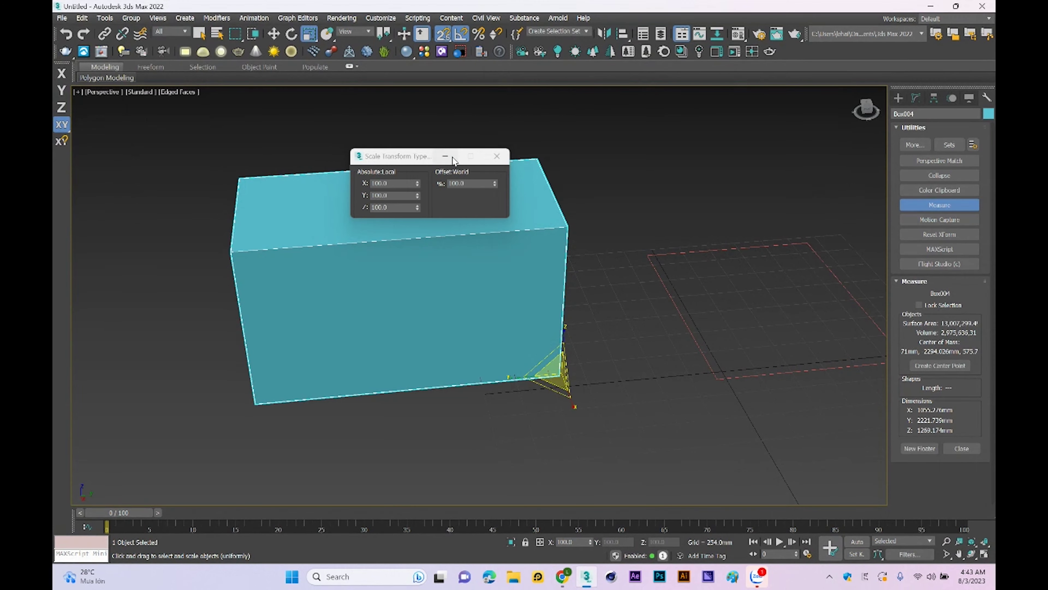
click(446, 156)
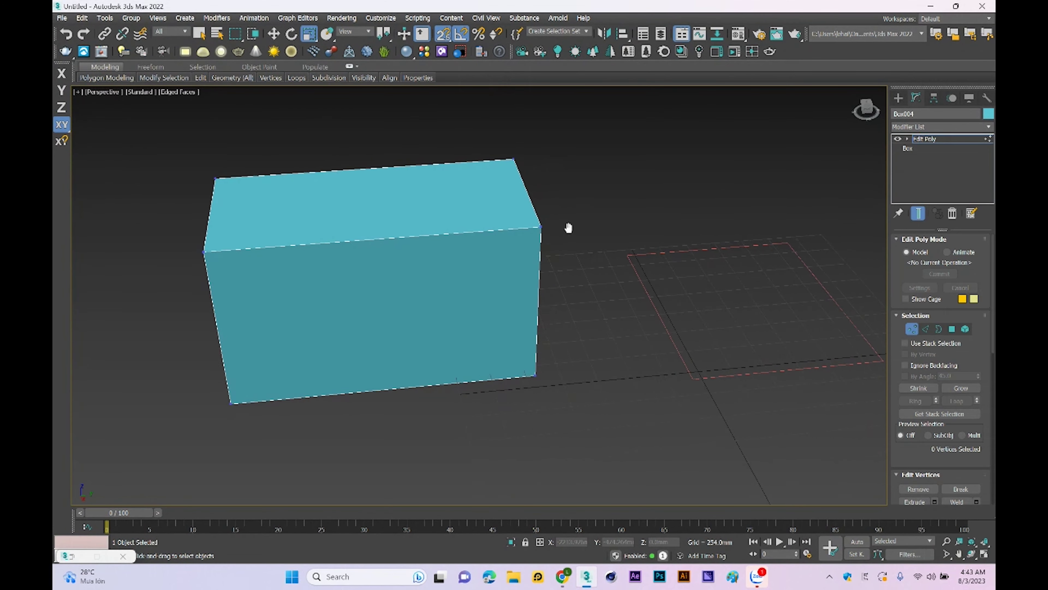
Step: Slant the box's right face by shifting its top vertices, then mirror a copy across Y
drag(543, 215, 413, 215)
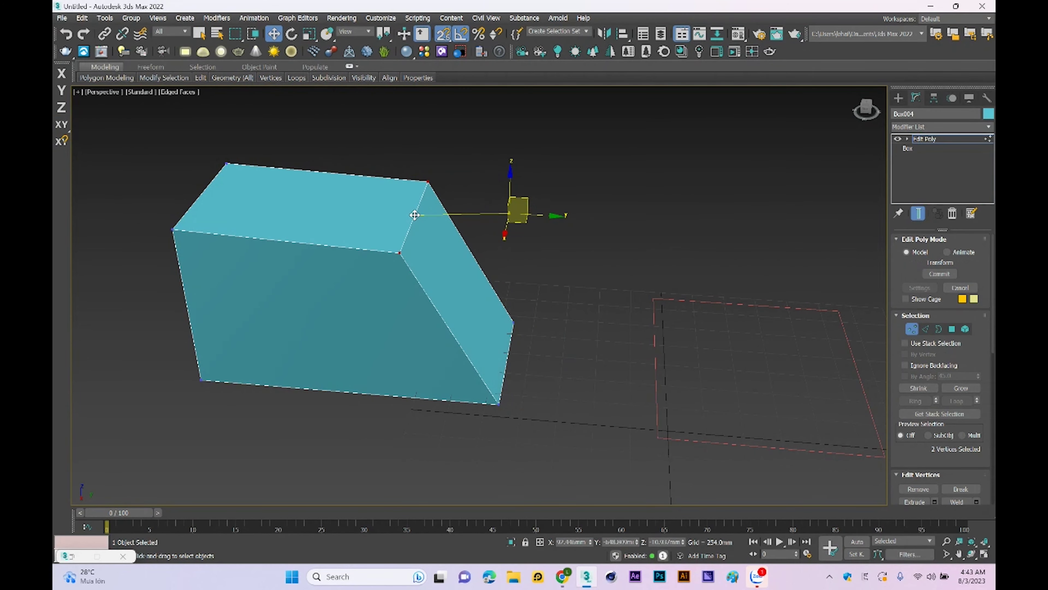
key(1)
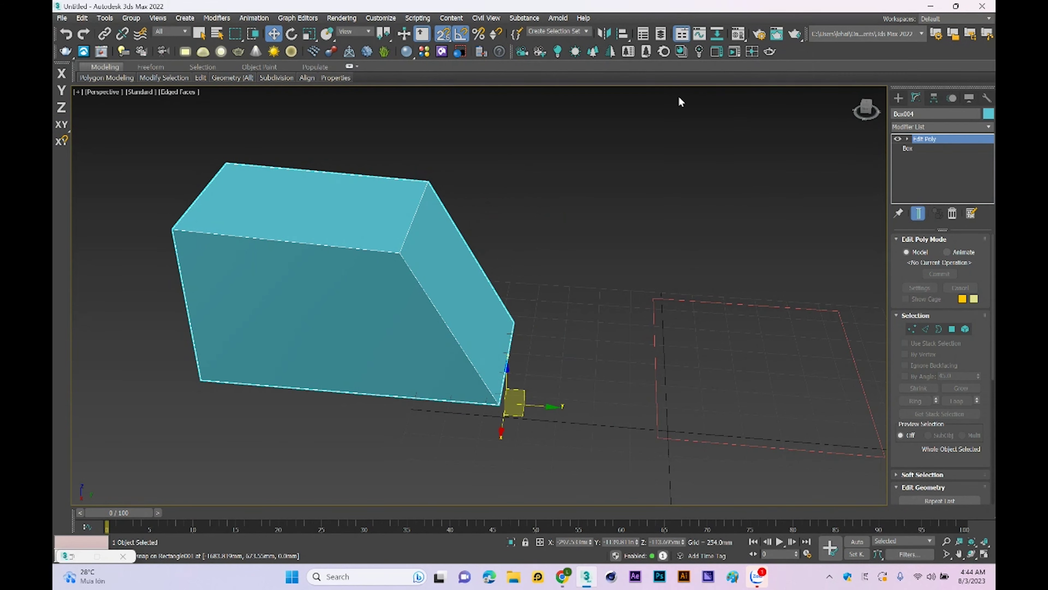
click(604, 34)
drag(508, 178, 764, 193)
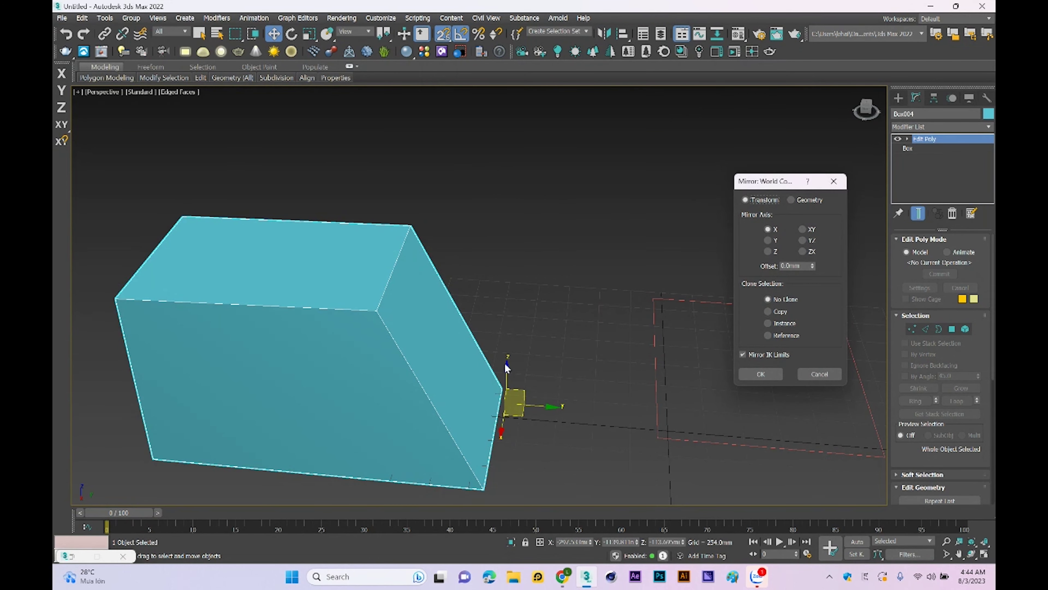
click(768, 240)
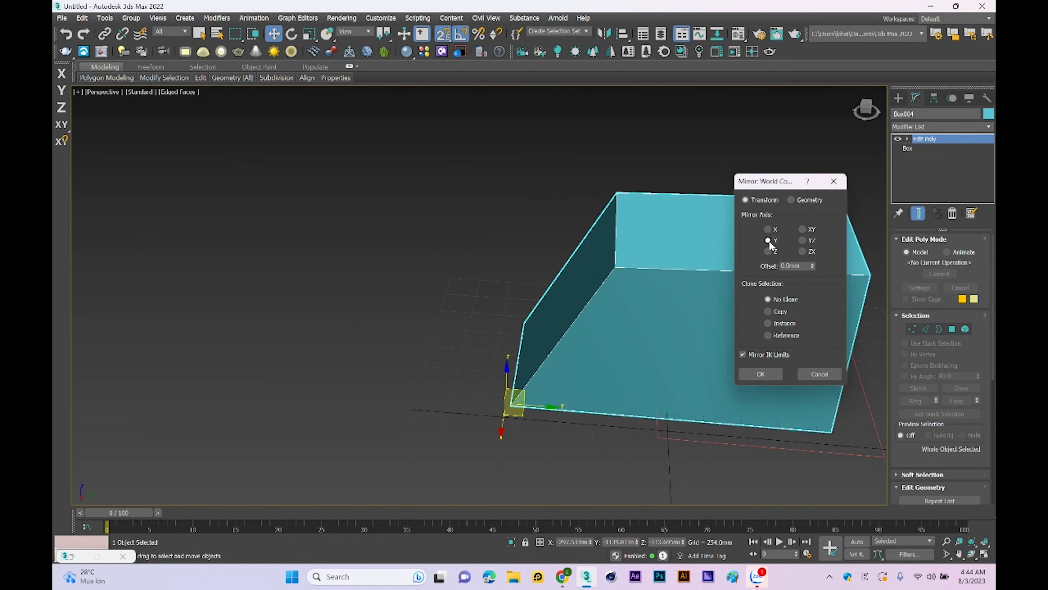
click(768, 249)
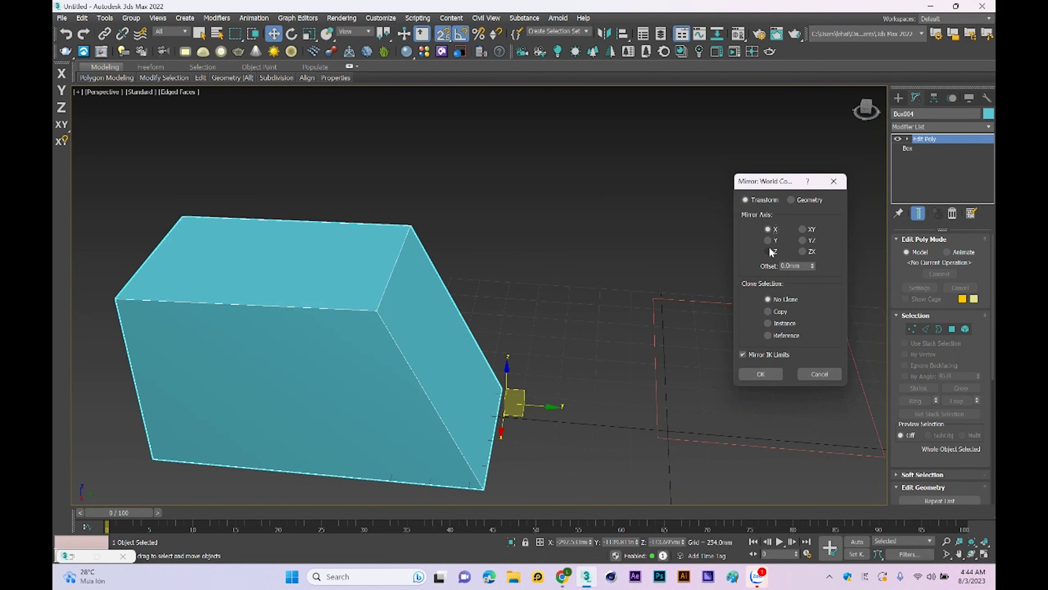
click(767, 240)
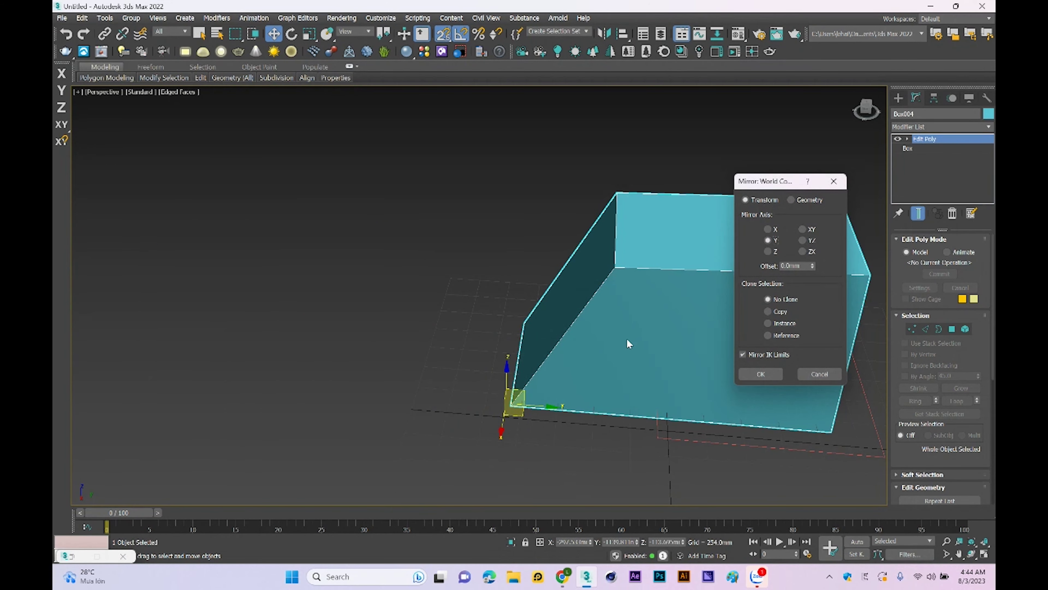
click(771, 310)
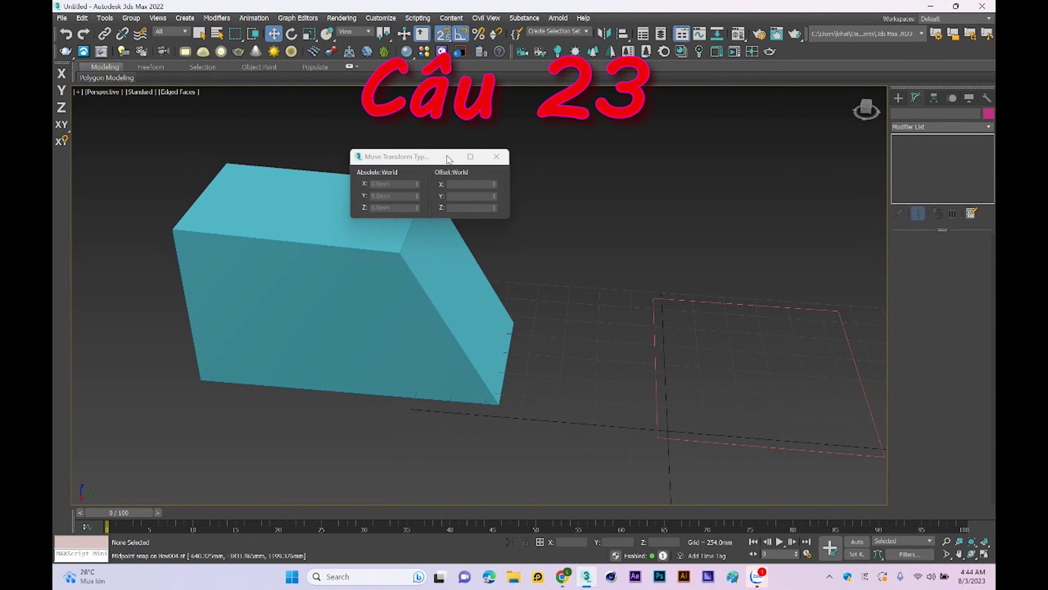
Step: Create a new standard box beside the slanted box
click(899, 98)
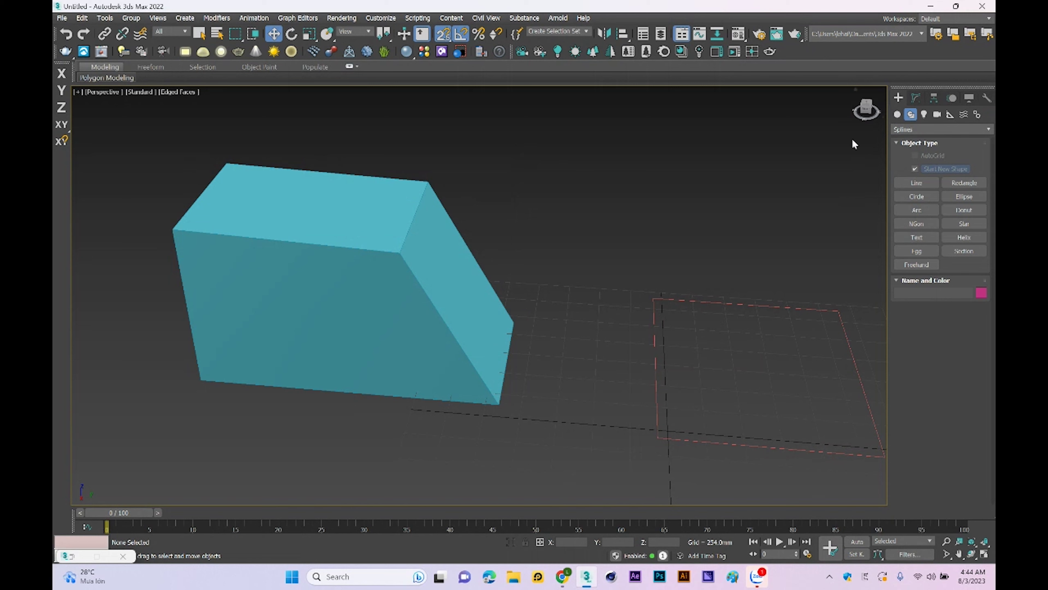
click(898, 114)
click(917, 169)
drag(675, 323, 562, 395)
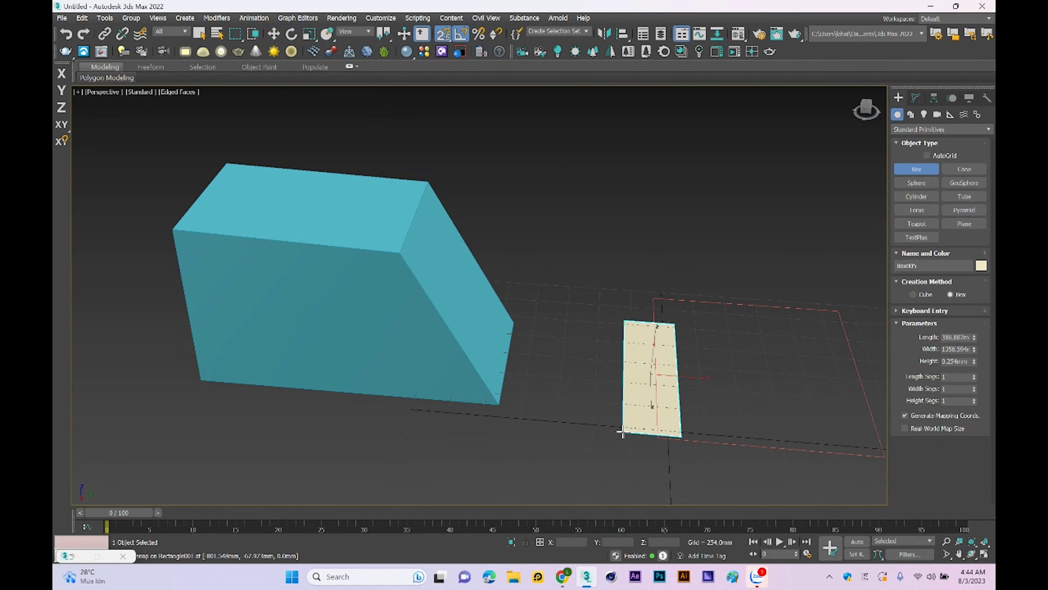
click(570, 355)
right_click(598, 338)
mouse_move(599, 338)
alt+middle_down()
mouse_move(619, 326)
mouse_move(617, 297)
alt+middle_up()
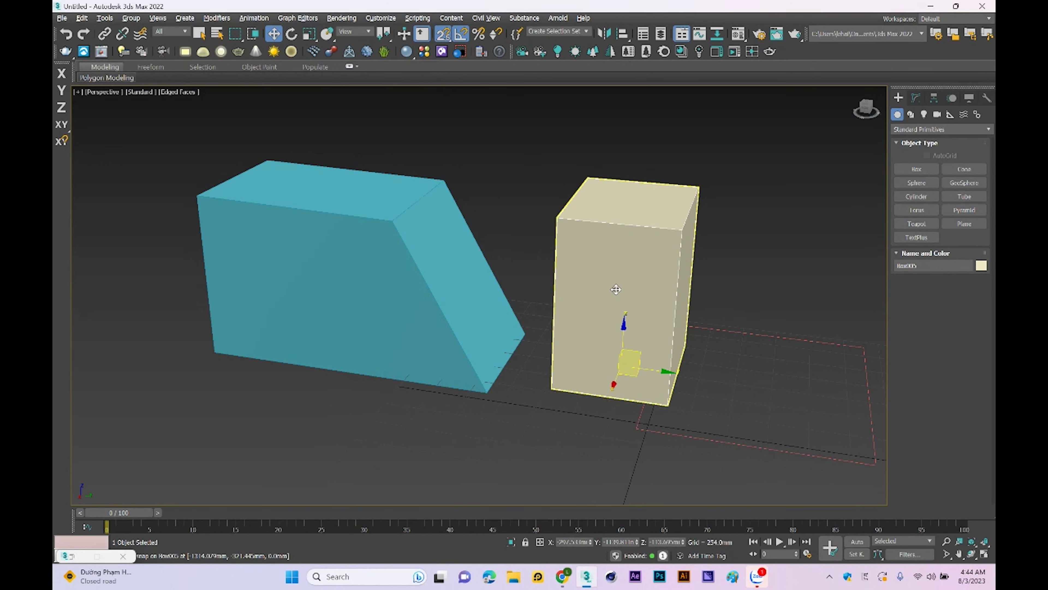
Step: Align the beige box's maximum to the cyan box's pivot point on X, Y and Z
key(alt+a)
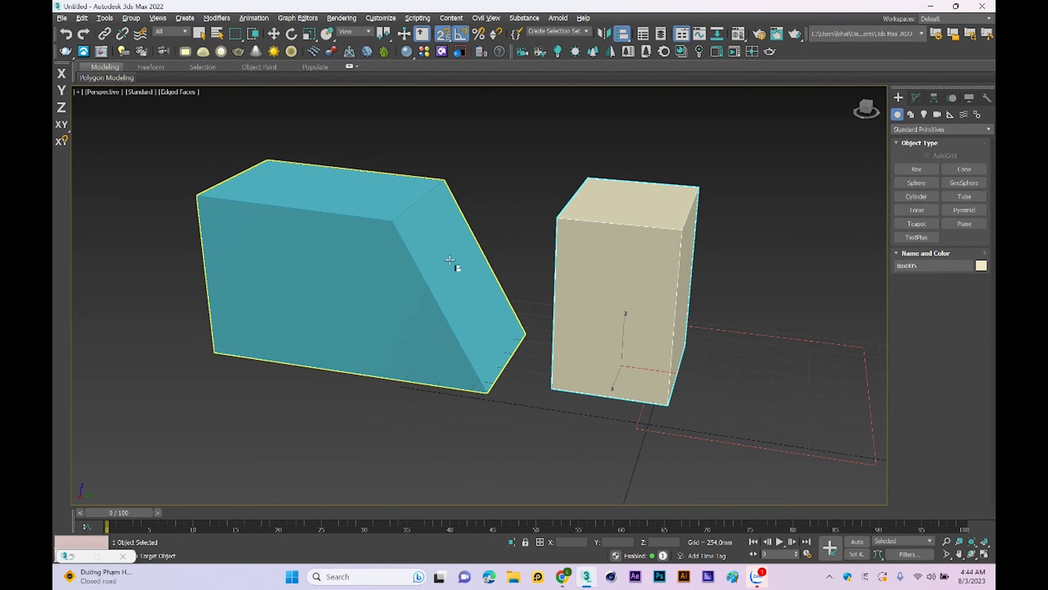
click(439, 269)
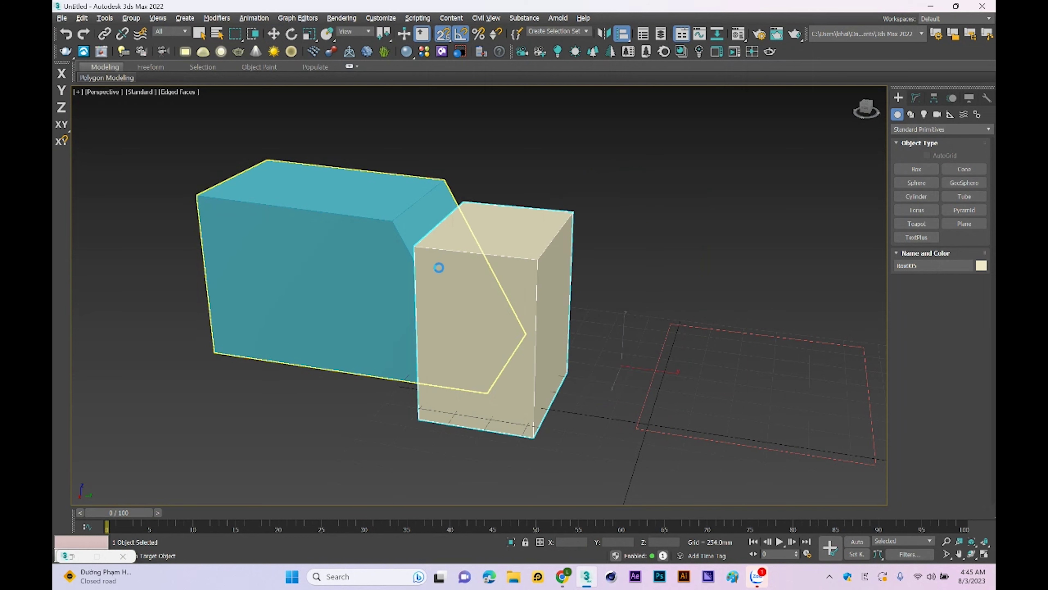
drag(504, 186, 666, 173)
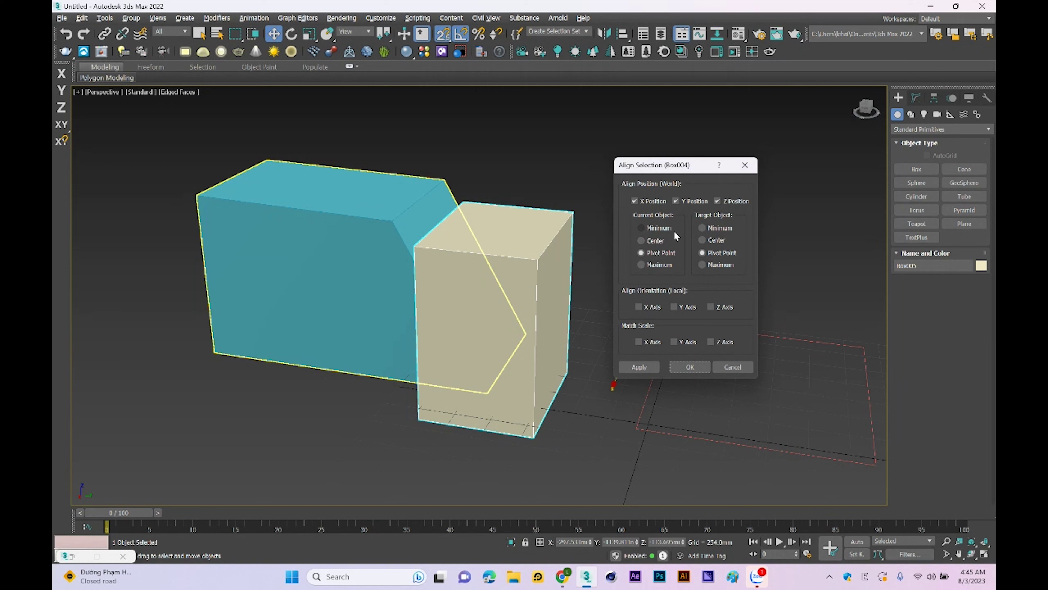
click(653, 227)
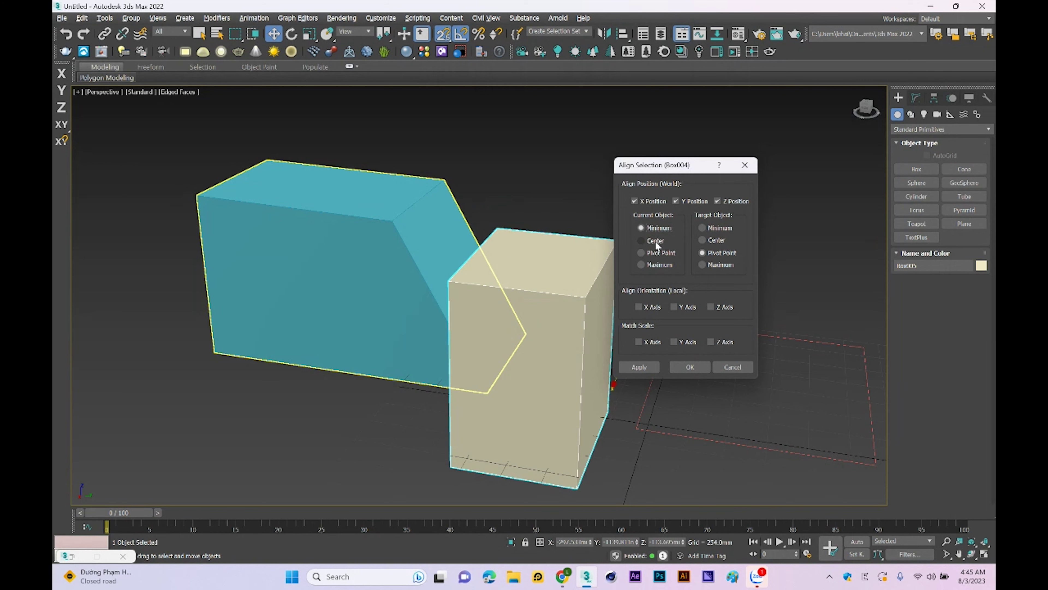
click(655, 240)
click(652, 253)
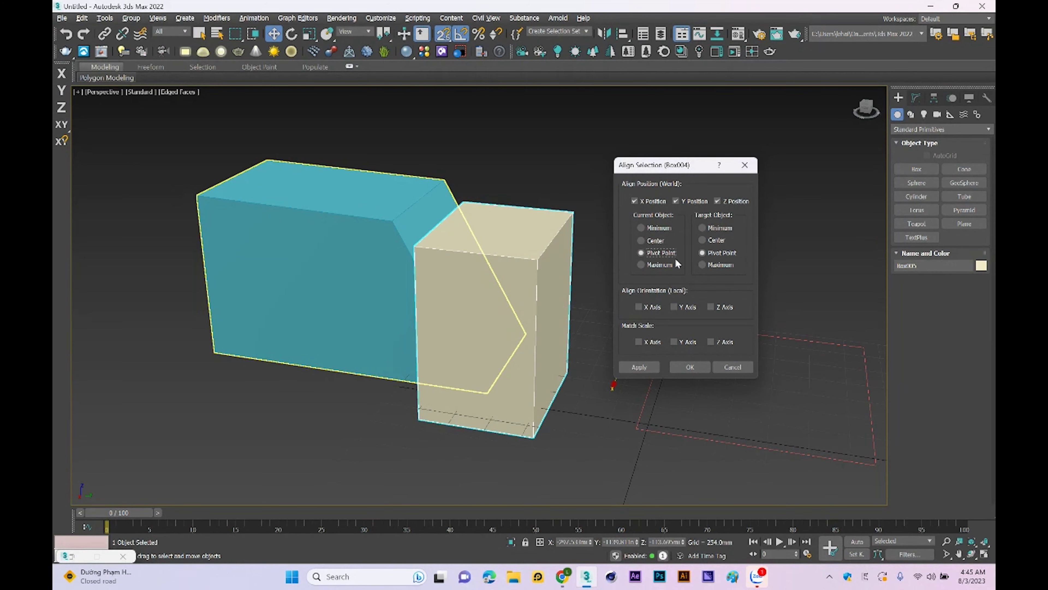
click(654, 265)
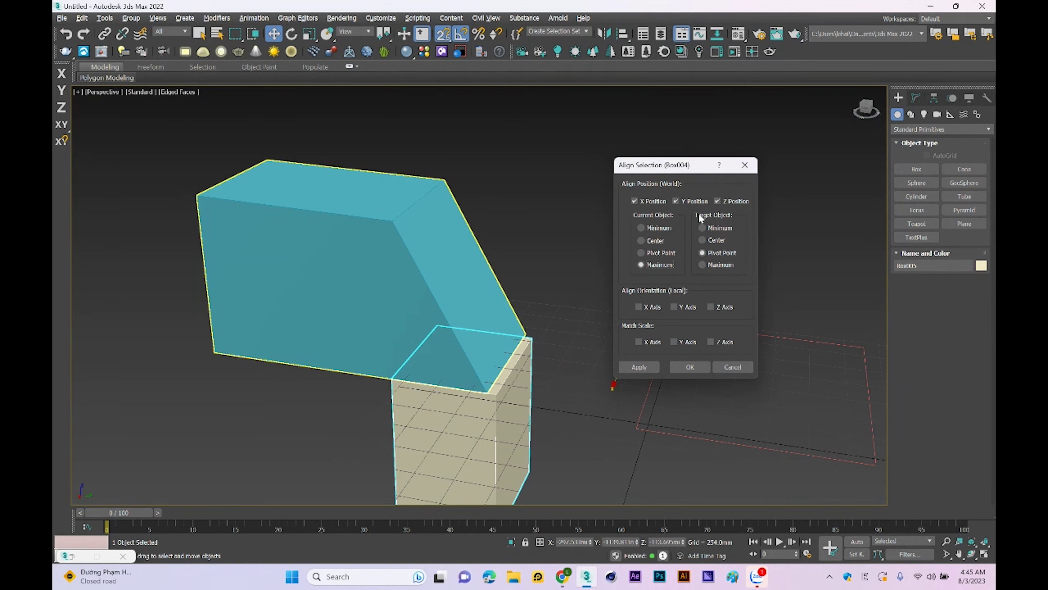
click(694, 363)
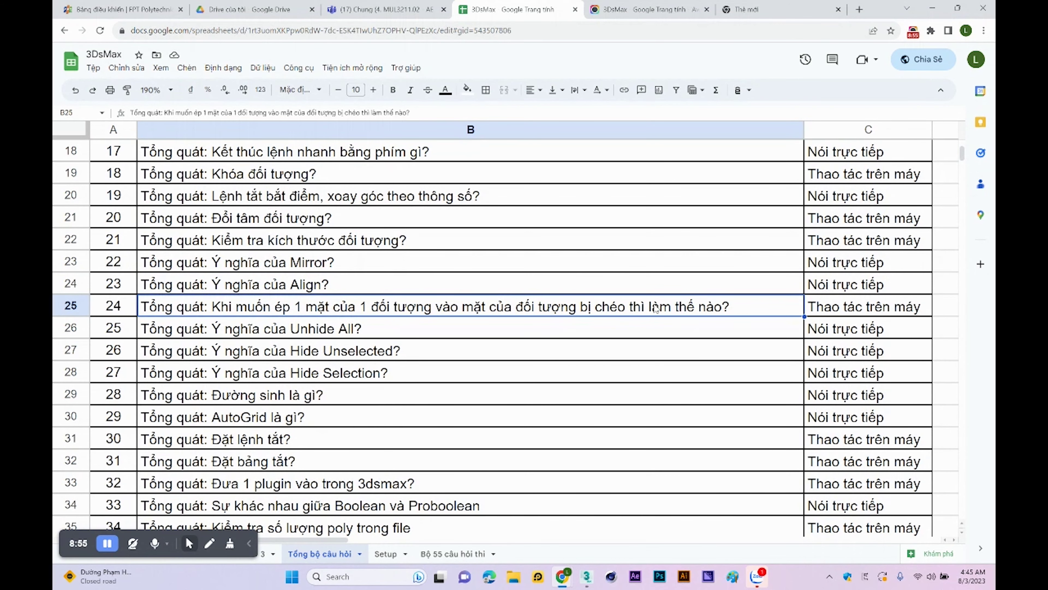
click(587, 576)
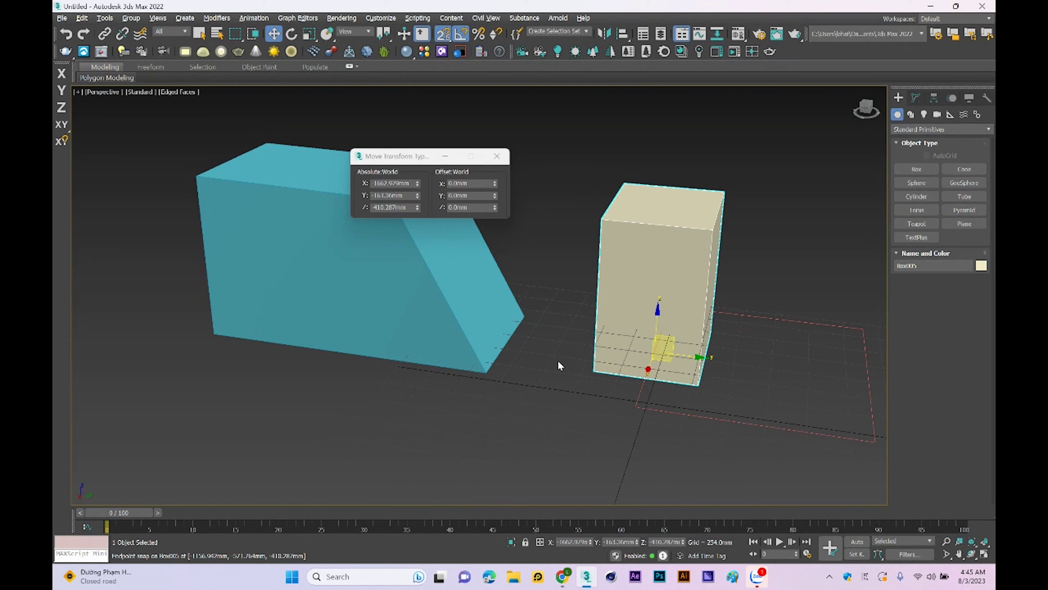
Step: Normal-align a beige box face to the cyan box's slanted face, then undo it
alt+middle_drag(597, 281, 555, 295)
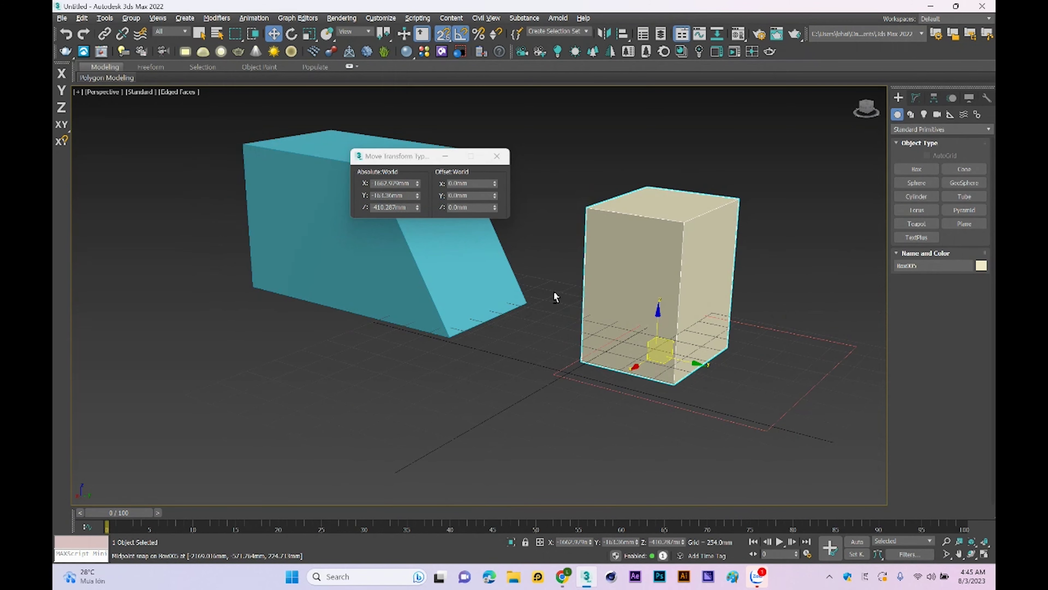
mouse_move(473, 219)
alt+middle_down()
mouse_move(513, 246)
mouse_move(534, 244)
alt+middle_up()
mouse_move(622, 34)
mouse_down()
mouse_move(627, 120)
mouse_move(626, 90)
mouse_up()
click(605, 283)
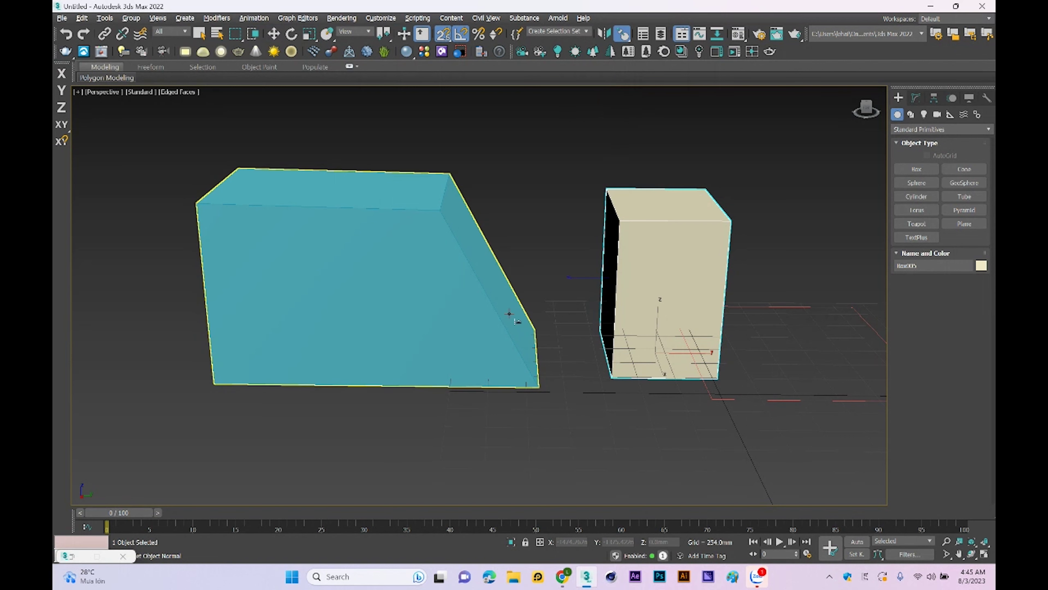
click(497, 285)
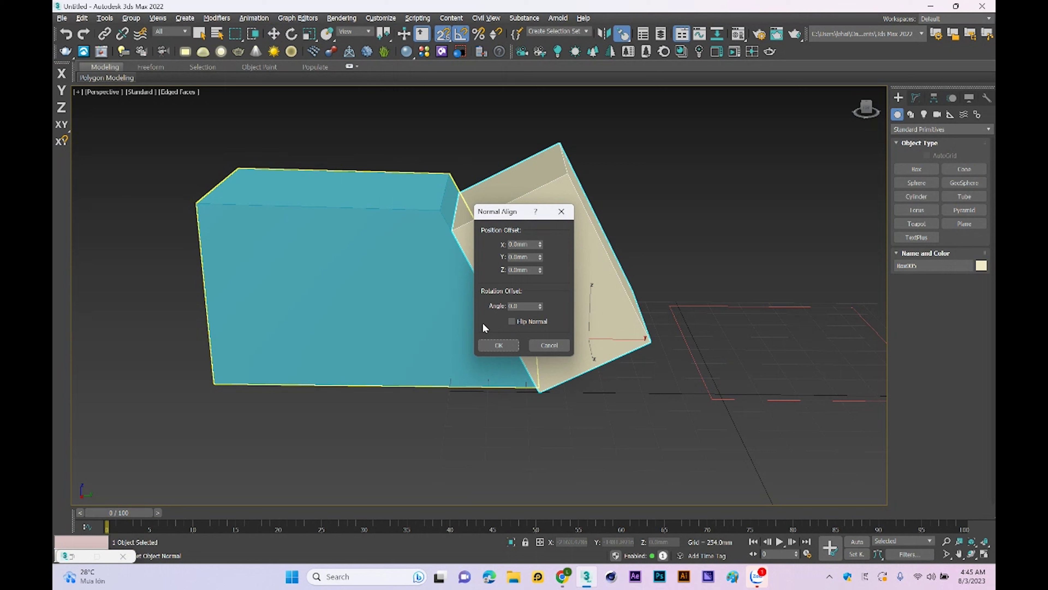
click(496, 345)
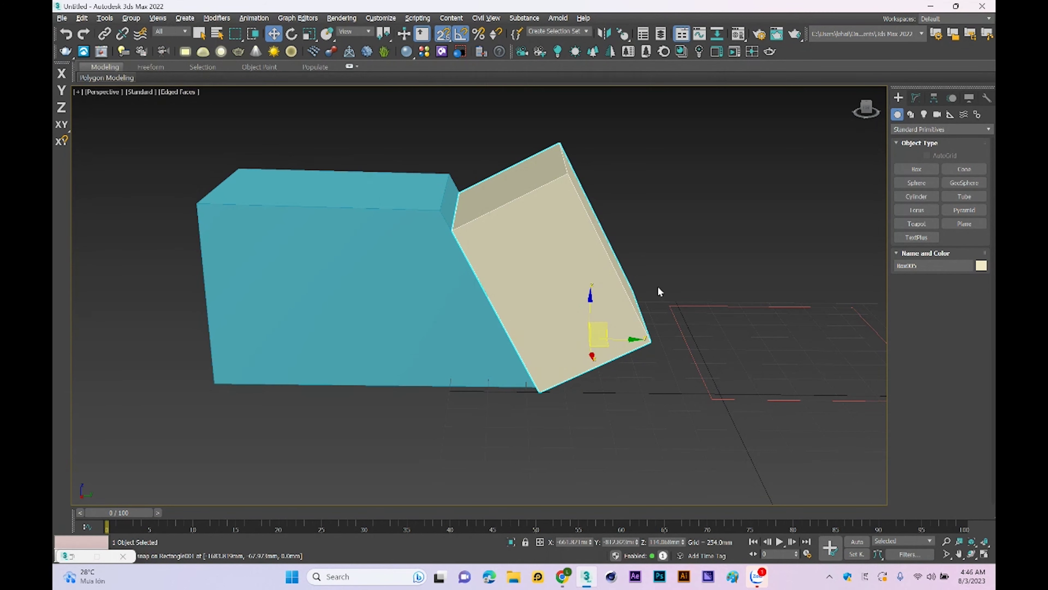
key(ctrl+z)
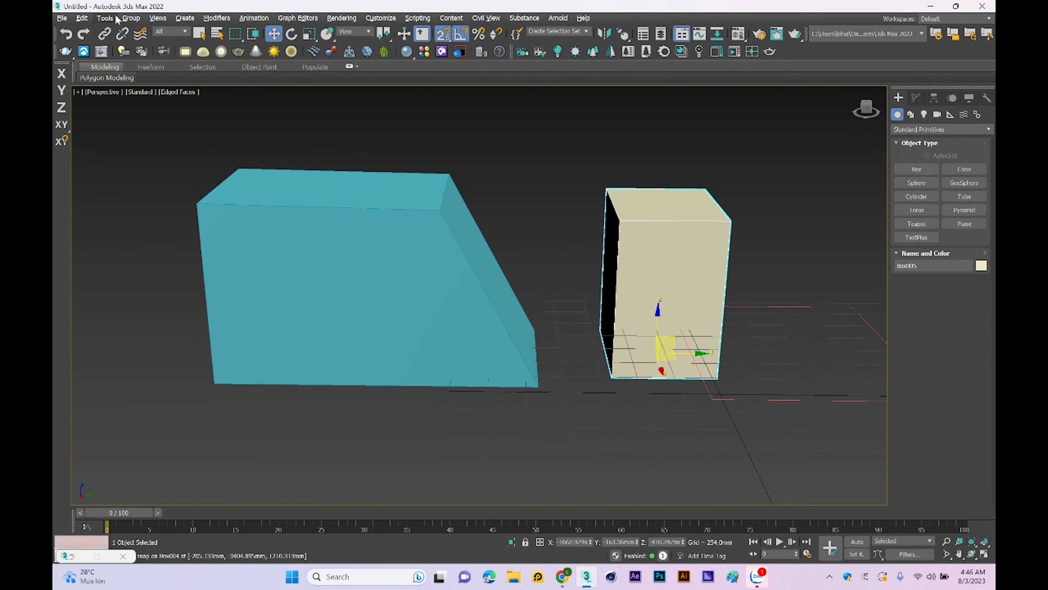
Step: Run Normal Align from the Tools menu, picking a beige box face then a cyan face
click(100, 23)
mouse_move(123, 226)
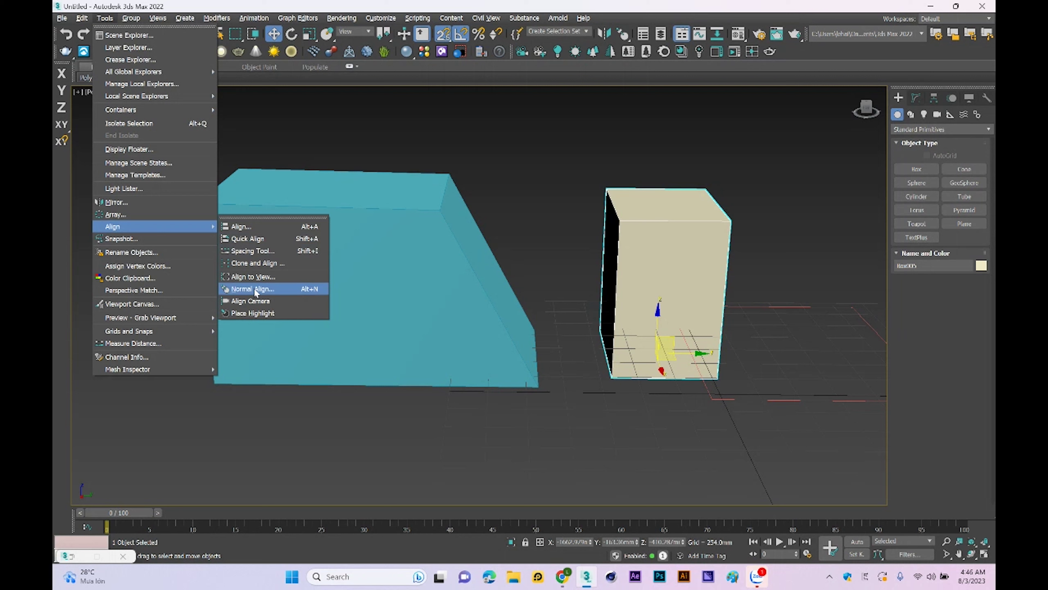
mouse_move(252, 289)
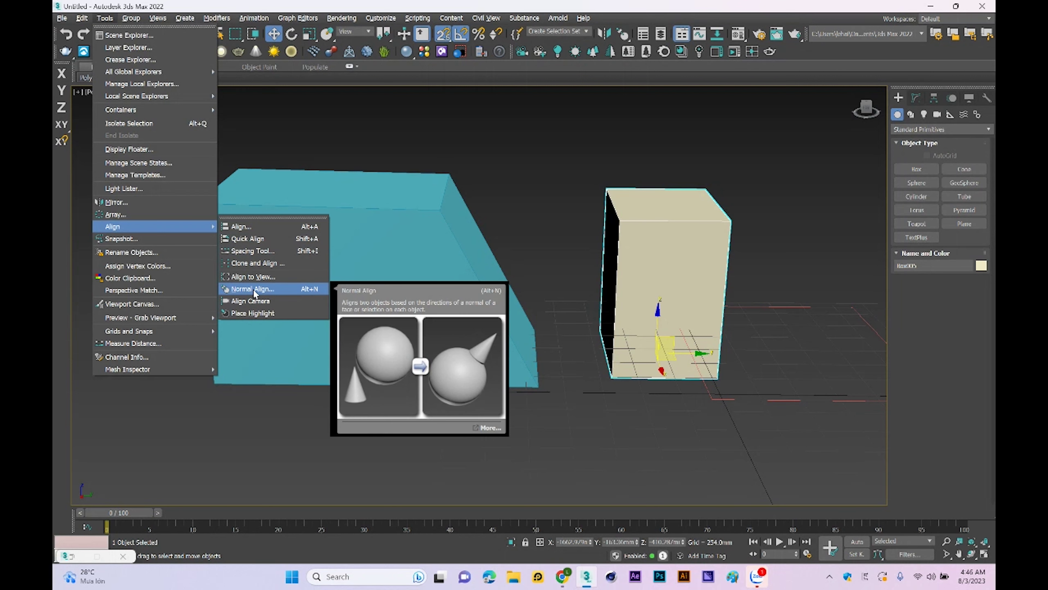
click(252, 289)
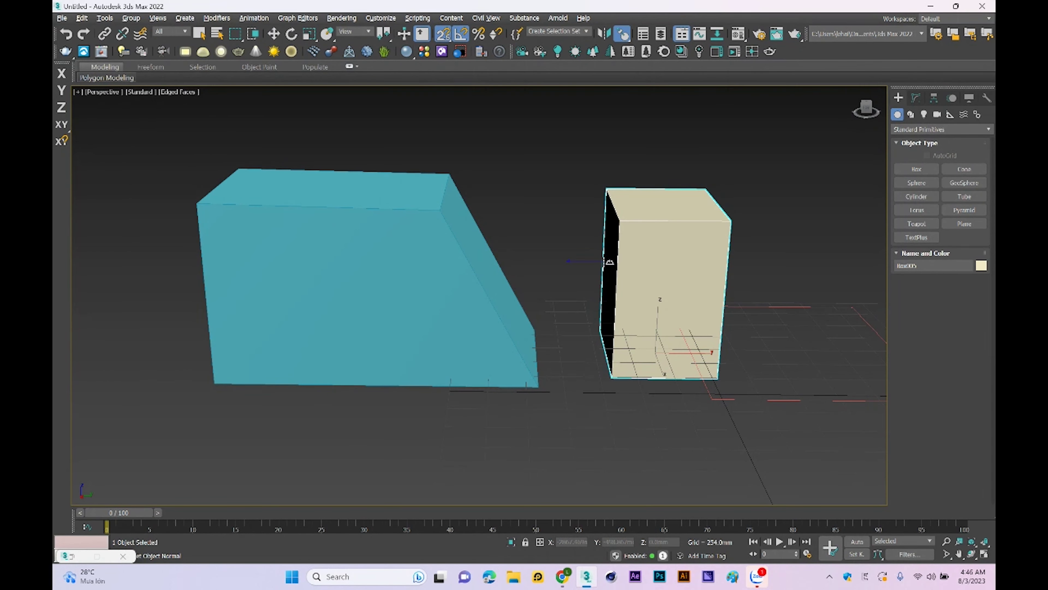
click(500, 290)
click(515, 348)
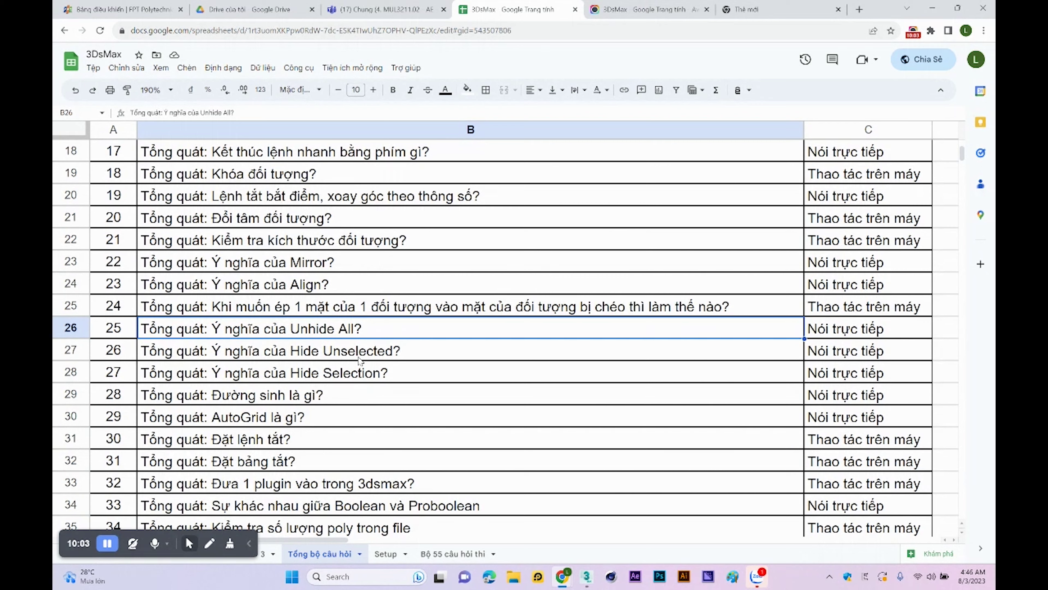
click(586, 576)
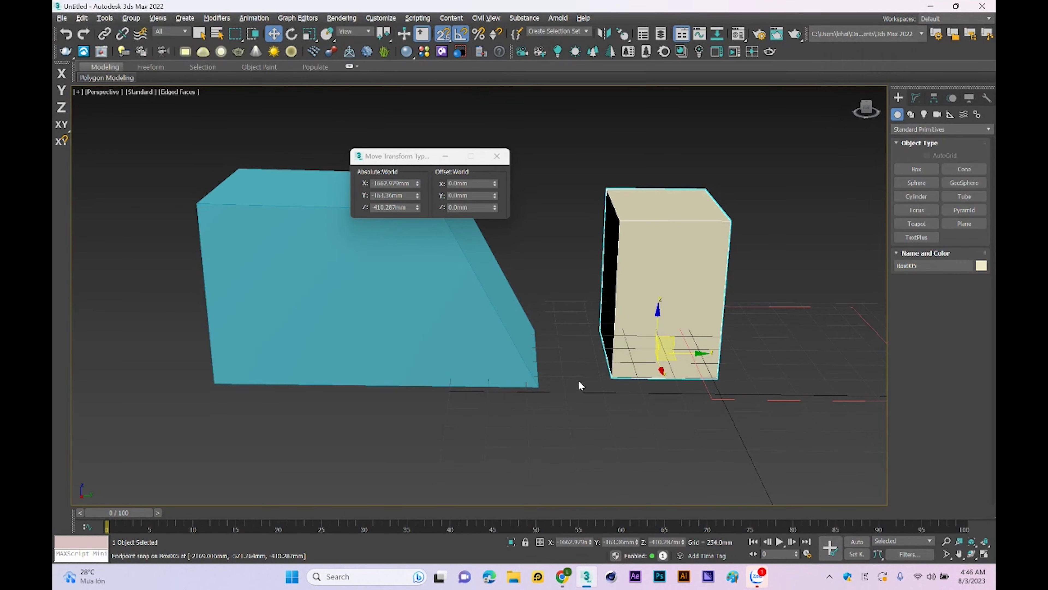
Step: Create a flat yellow box in front of the cyan box
click(917, 169)
drag(631, 410, 538, 502)
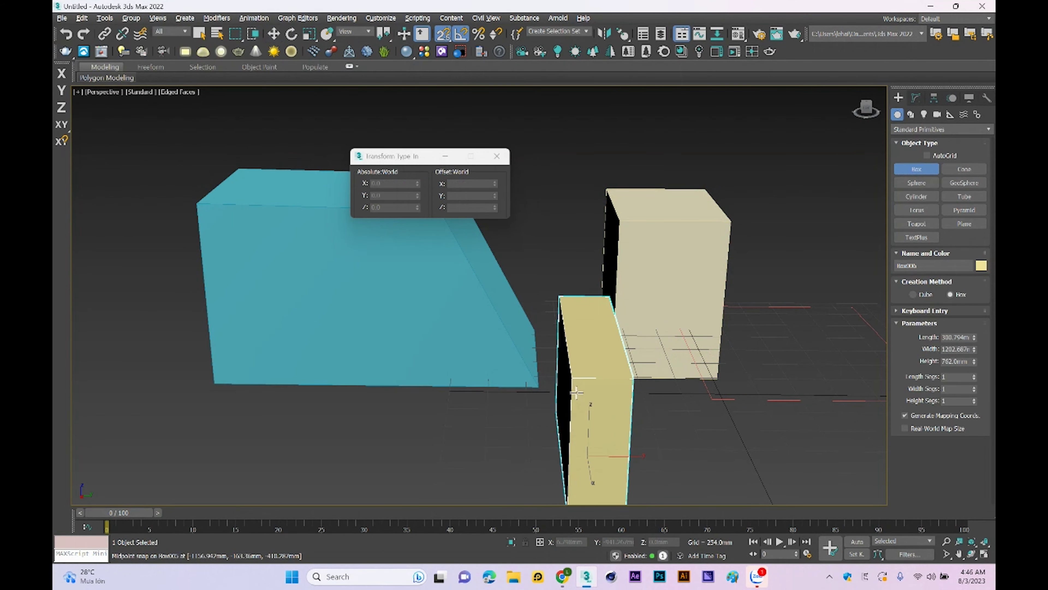
click(575, 398)
alt+middle_drag(575, 398, 617, 379)
key(w)
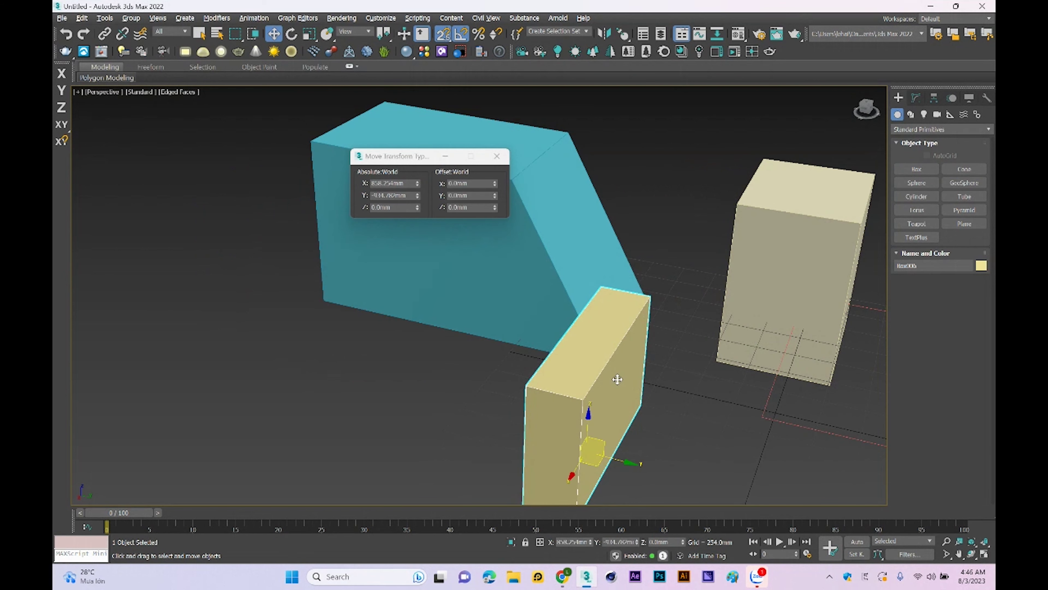
Step: Hide the yellow box with Hide Selection, then bring it back with Unhide All
right_click(618, 379)
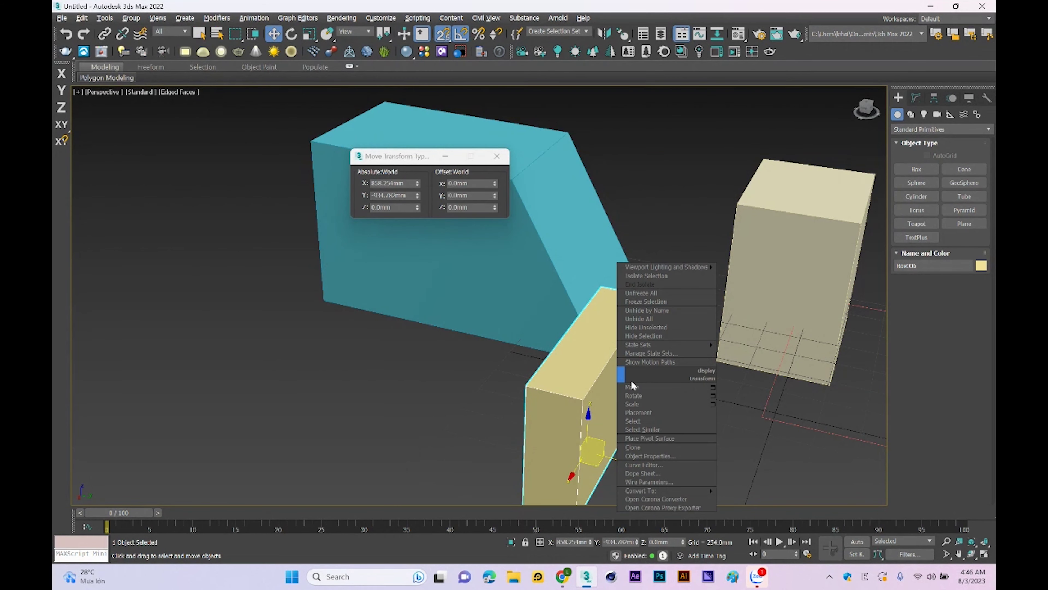
click(649, 338)
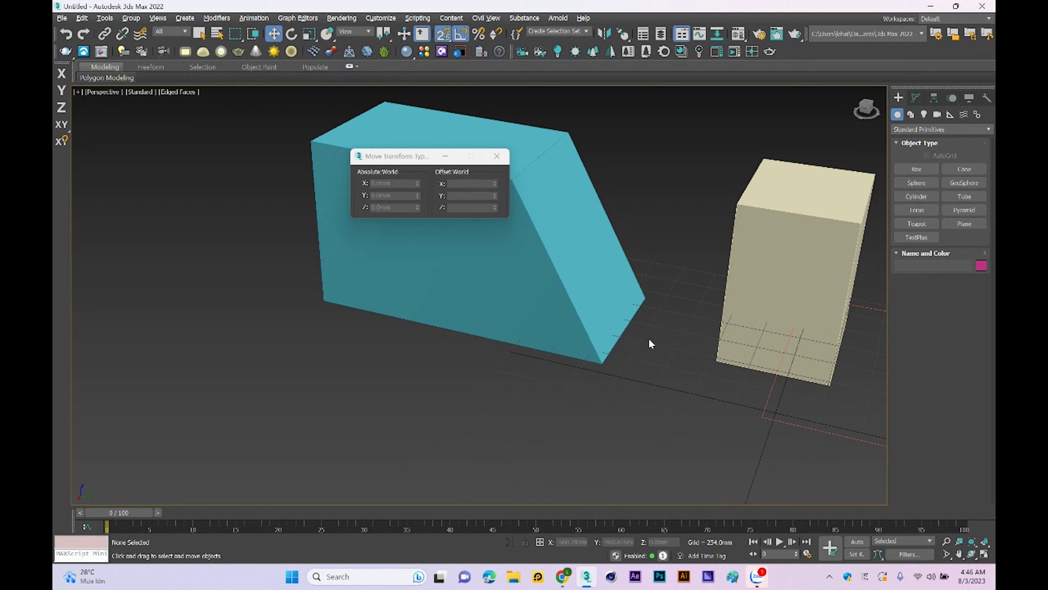
right_click(657, 360)
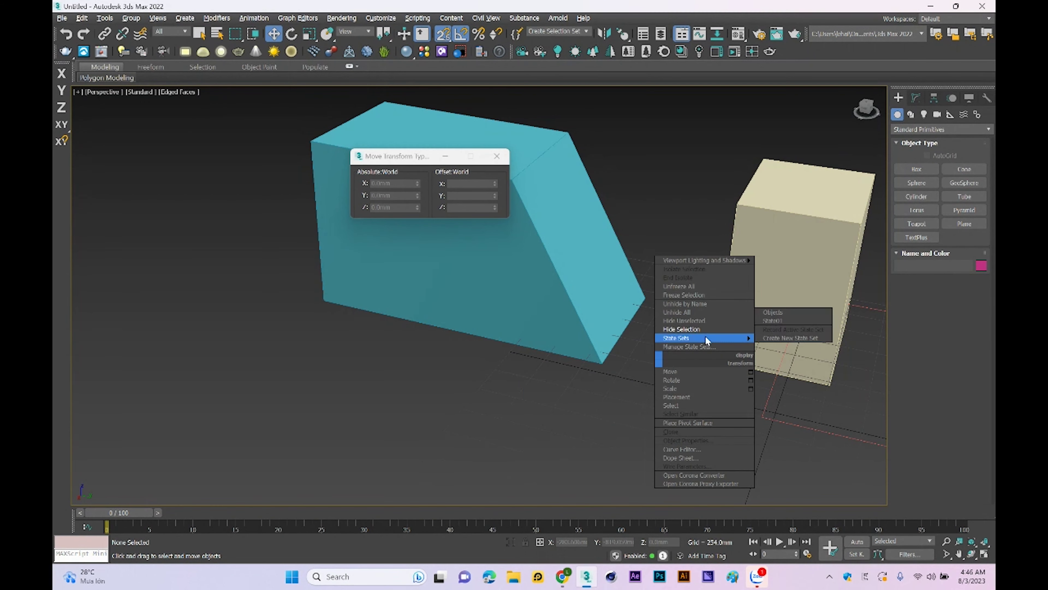
click(687, 313)
mouse_move(685, 316)
alt+middle_down()
mouse_move(639, 370)
mouse_move(596, 356)
alt+middle_up()
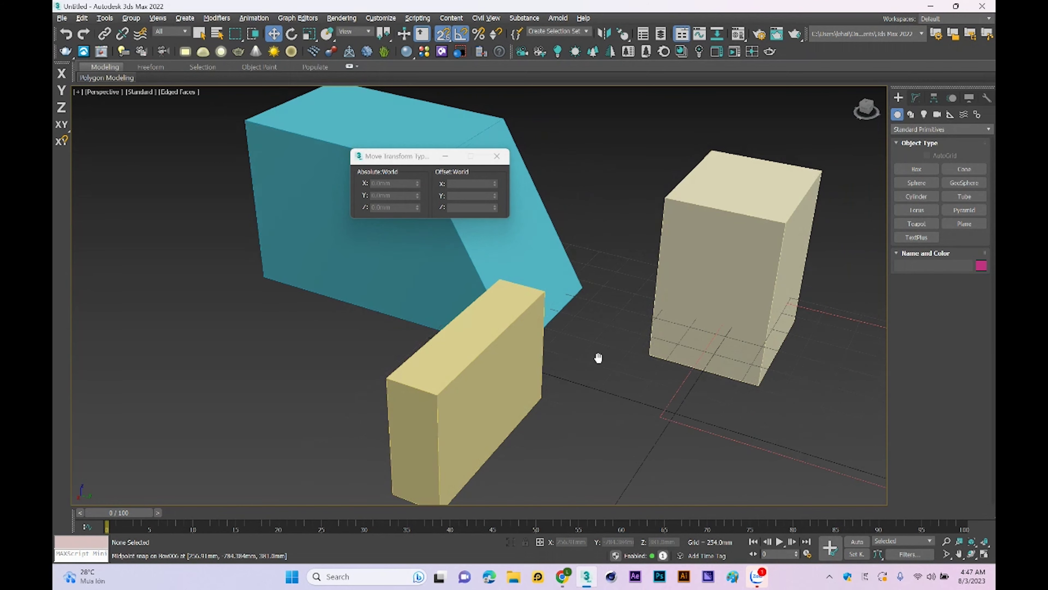
key(F12)
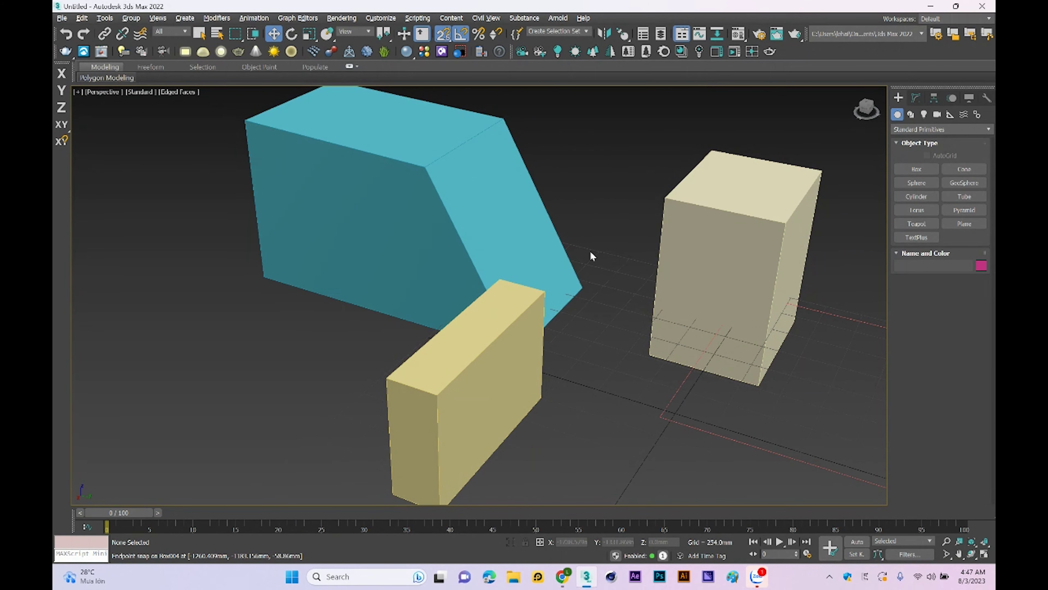
Step: Hide everything except the cyan box with Hide Unselected, then Unhide All
click(519, 246)
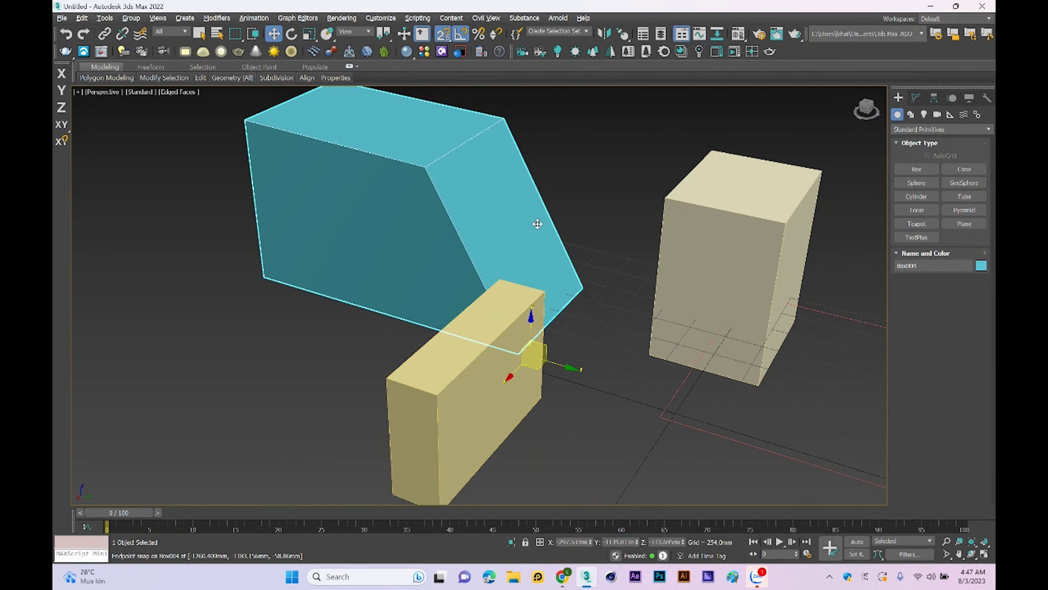
right_click(577, 211)
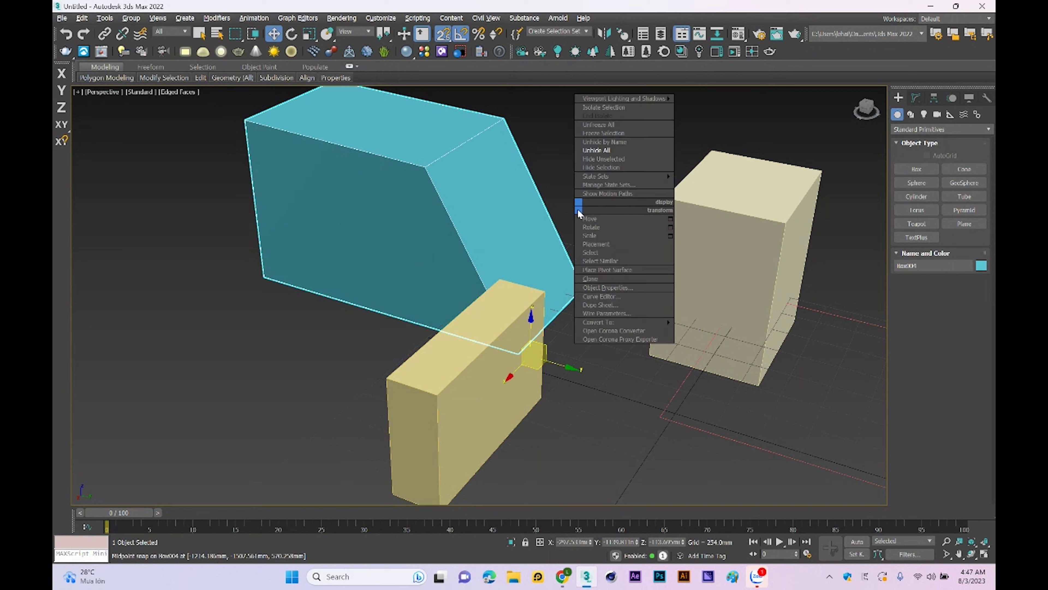
click(613, 163)
right_click(605, 323)
click(638, 265)
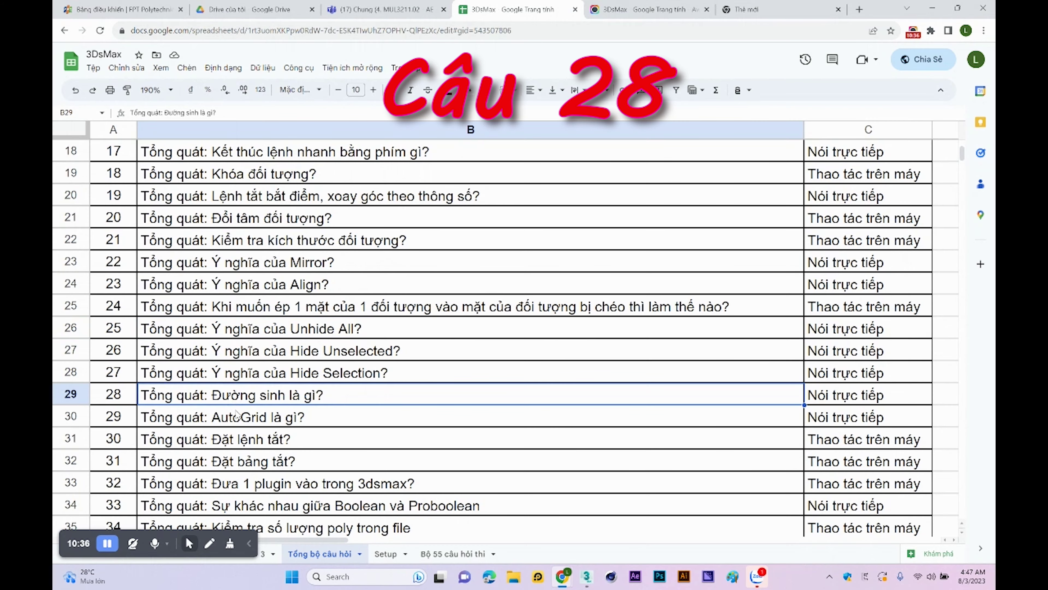
Step: Switch from the browser back to the 3ds Max scene with the nested rectangles
click(586, 576)
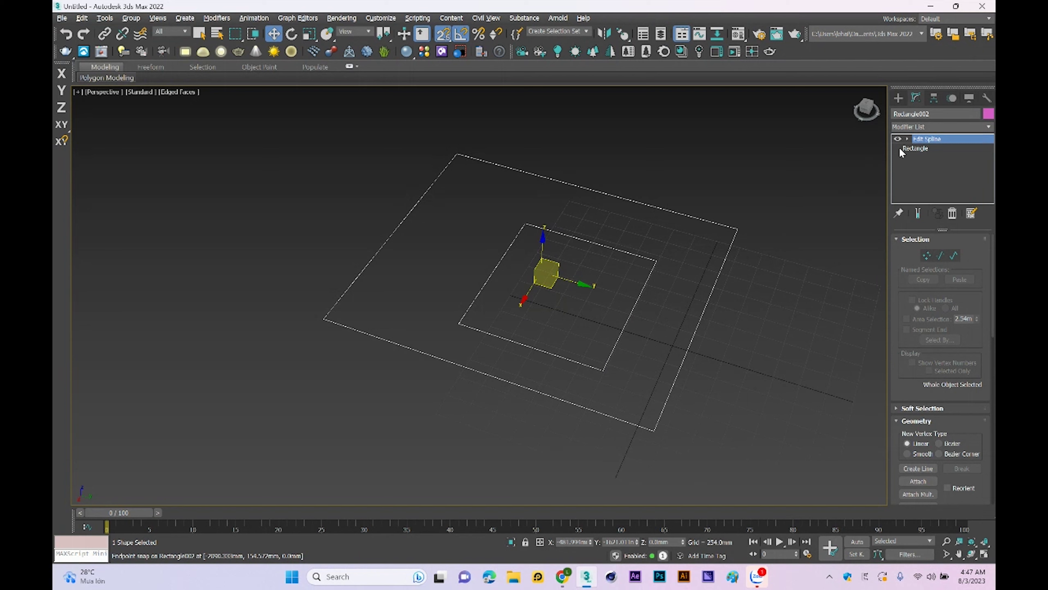
Step: Add an Edit Poly modifier to Rectangle002
click(922, 128)
key(e)
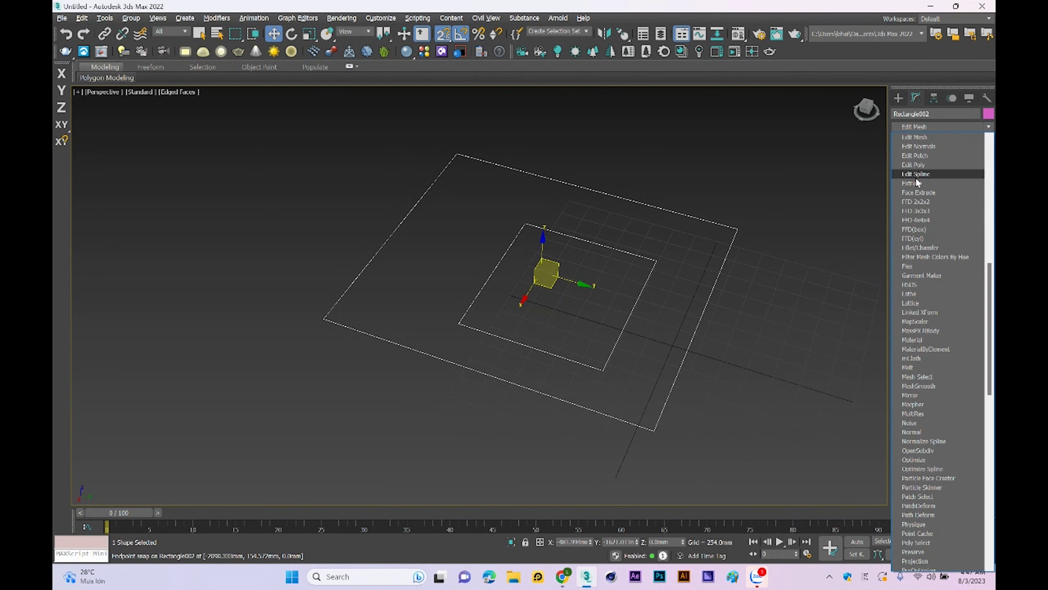
click(923, 165)
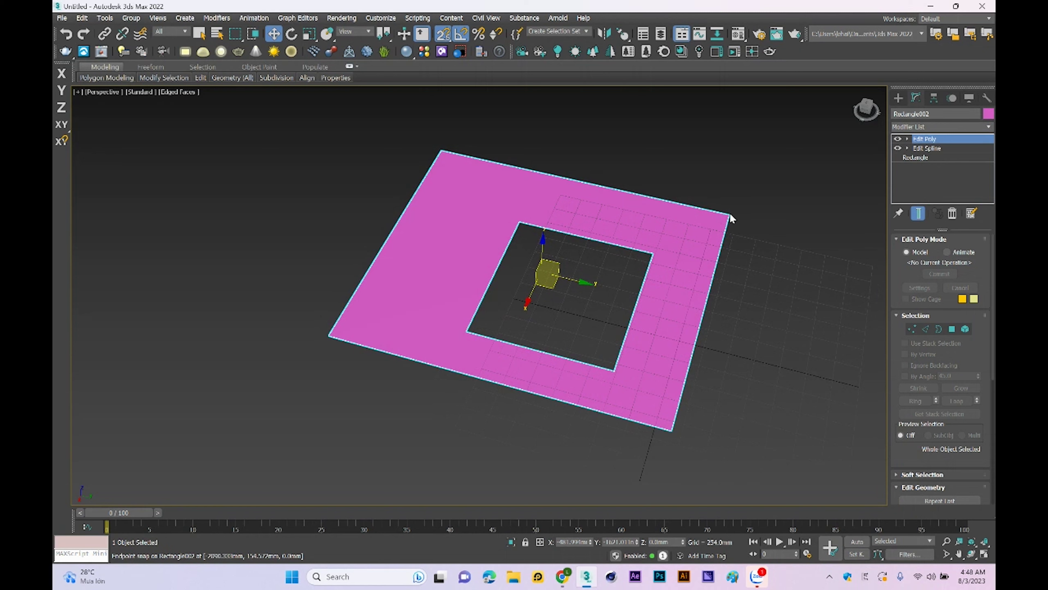
Step: In Edge mode, hide the home grid and select one edge of the pink frame
click(924, 329)
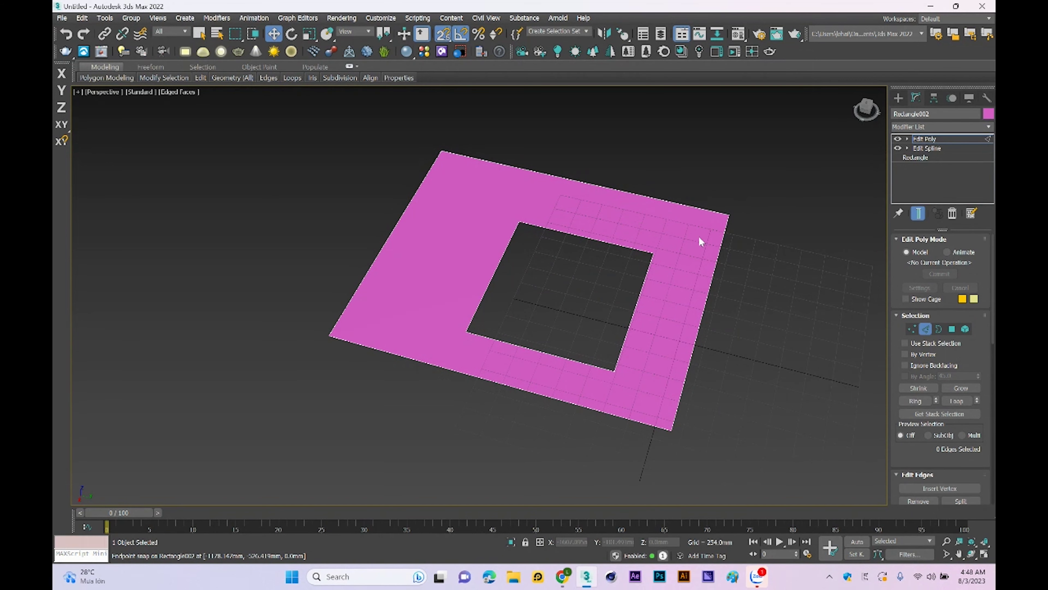
key(g)
click(466, 230)
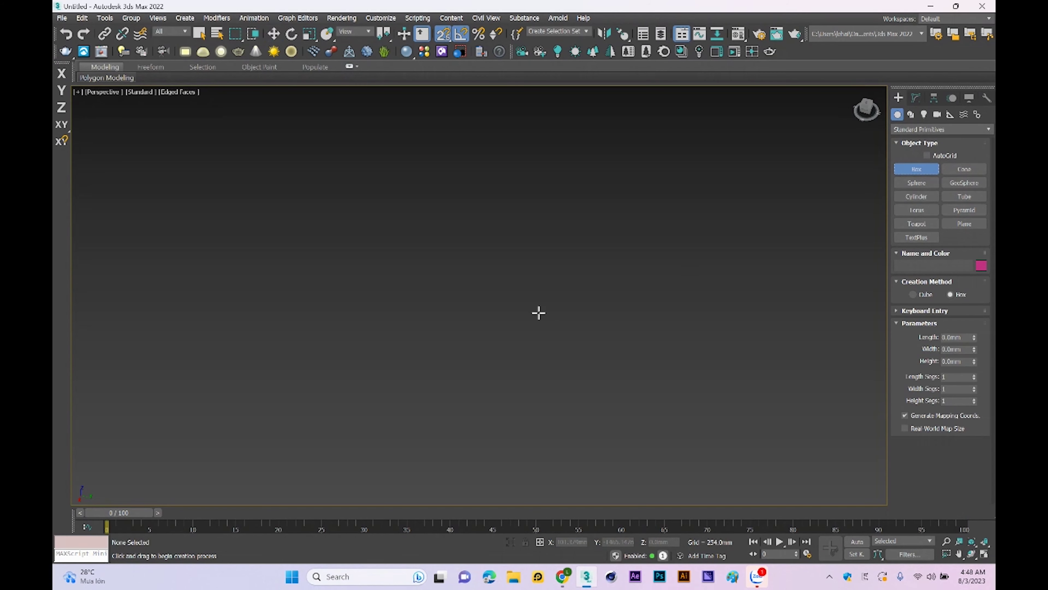
Step: With AutoGrid, draw a pink box, a blue box on its face, and a light-green box on the blue one
drag(461, 284, 585, 440)
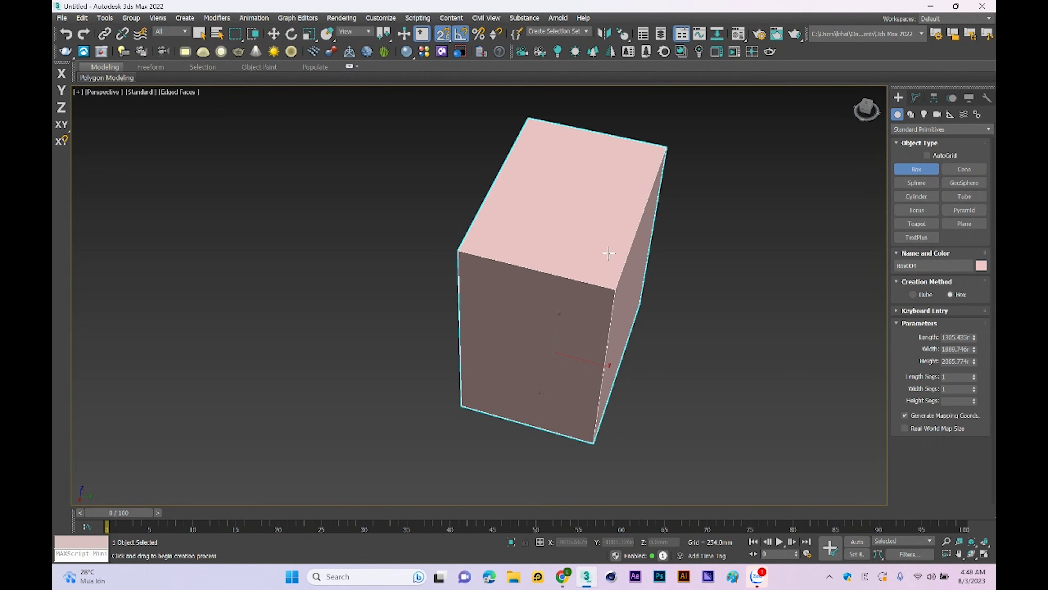
alt+middle_drag(640, 296, 592, 274)
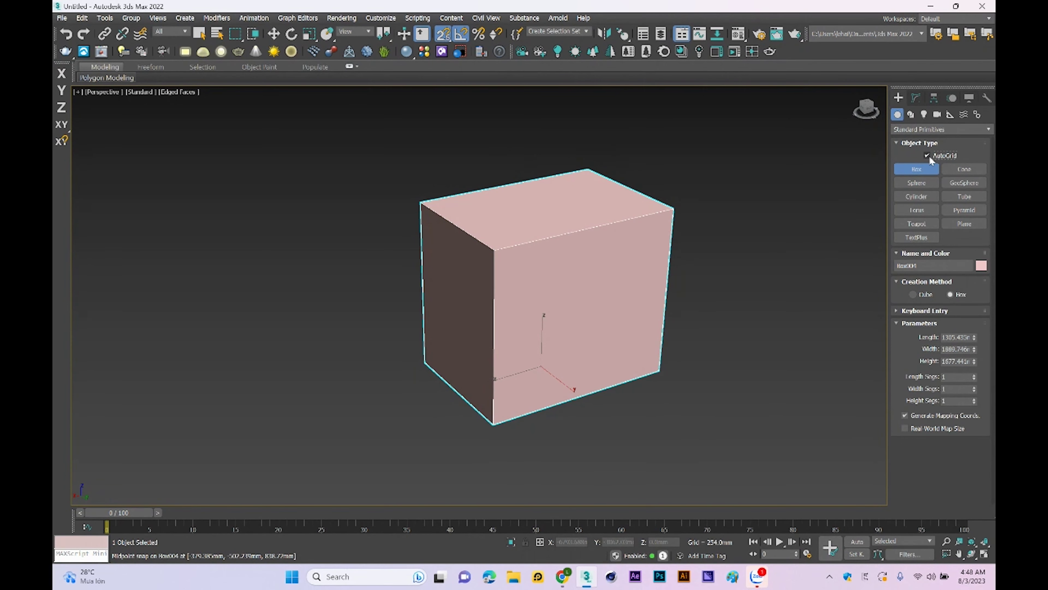
drag(621, 267, 532, 364)
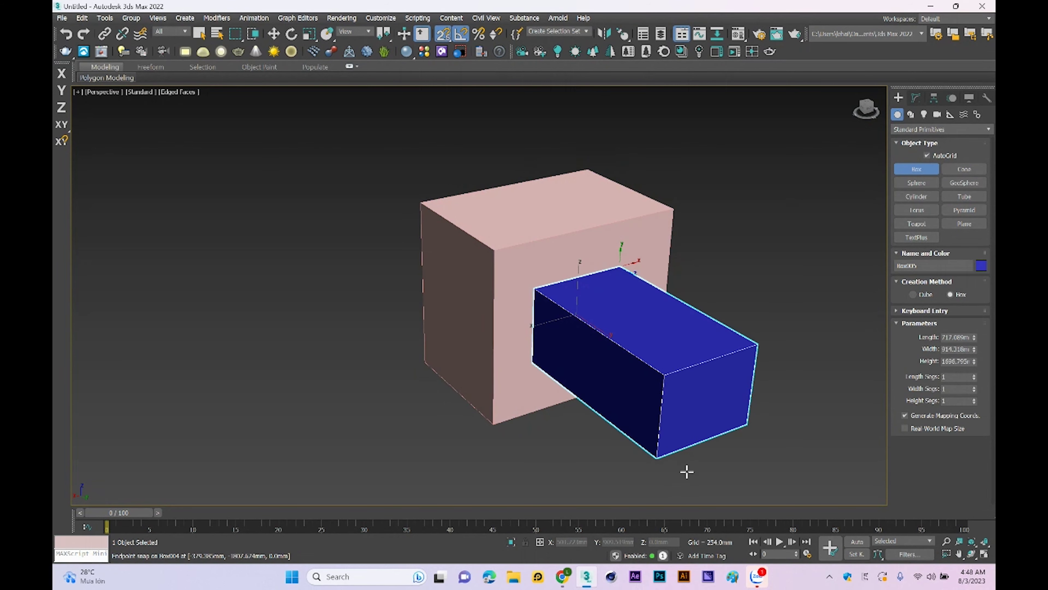
drag(578, 337, 637, 429)
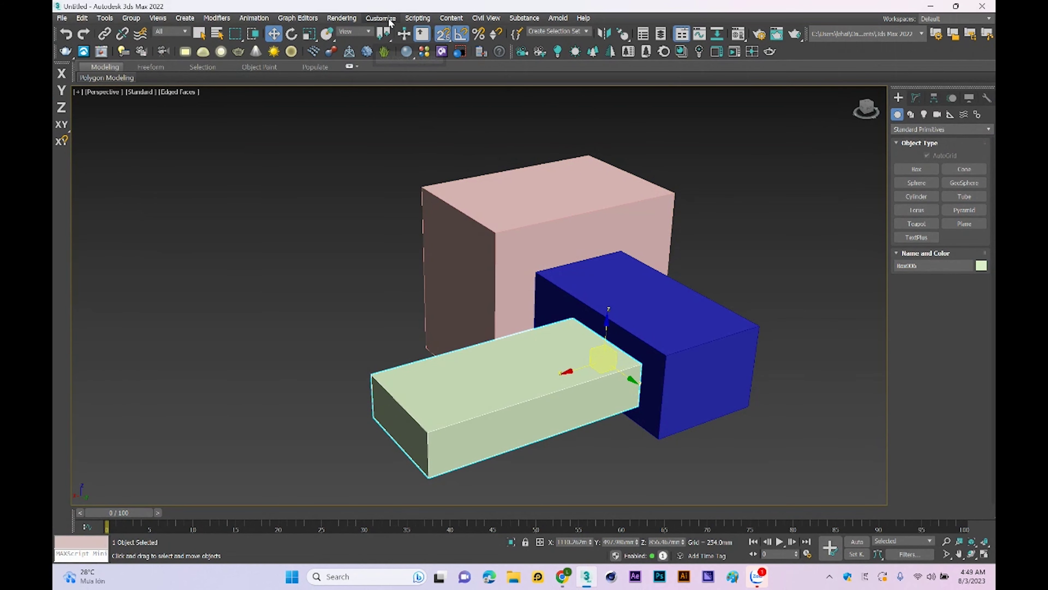
Step: Assign Ctrl+Alt+E to the Edit Poly Modifier action in the Hotkey Editor
click(380, 19)
click(397, 49)
drag(617, 263, 453, 110)
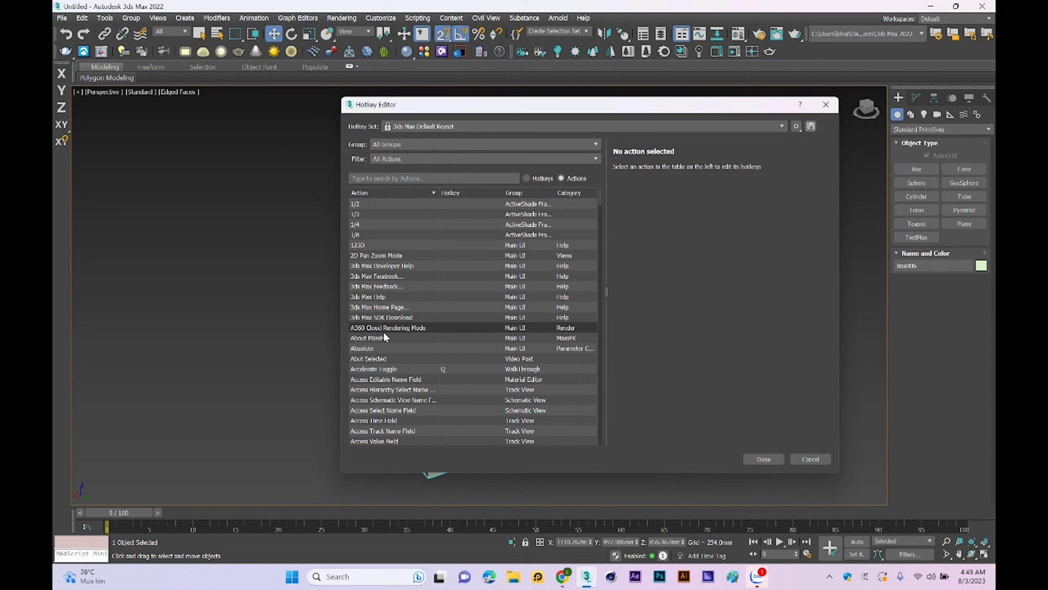
click(405, 180)
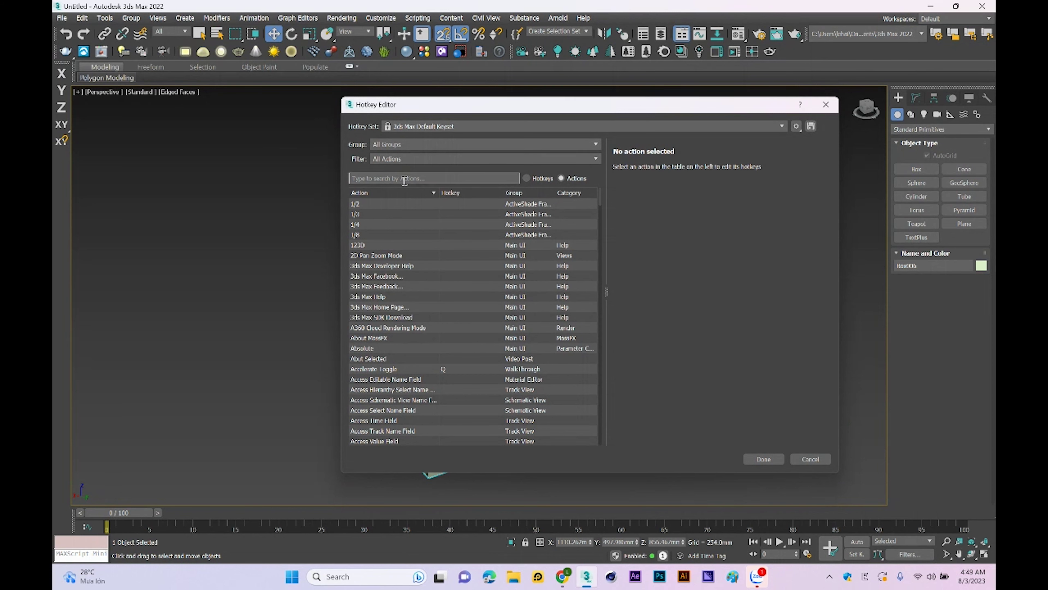
text(edit)
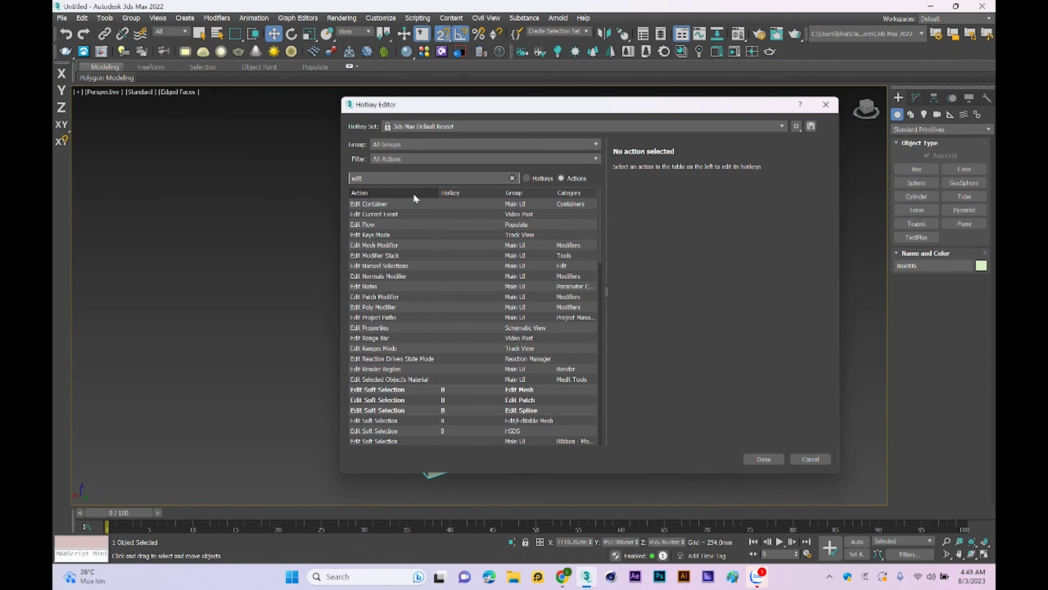
text( poly)
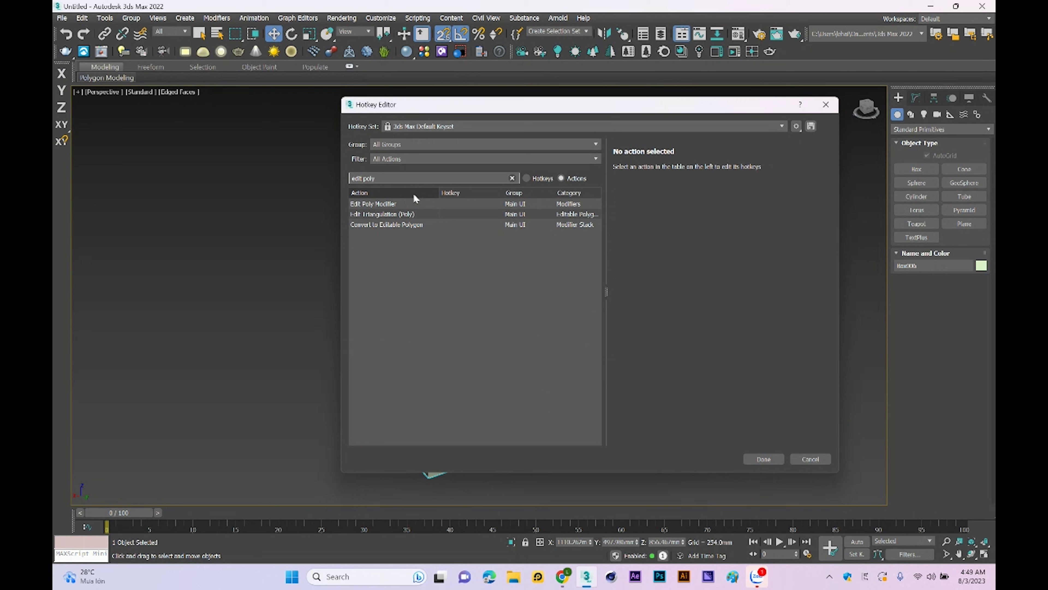
click(395, 204)
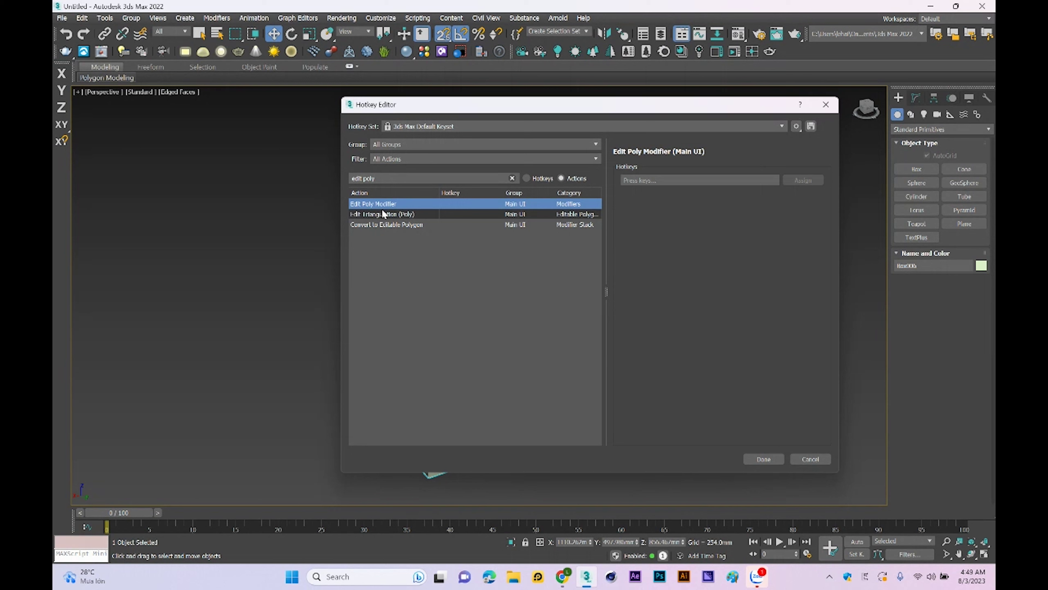
click(654, 180)
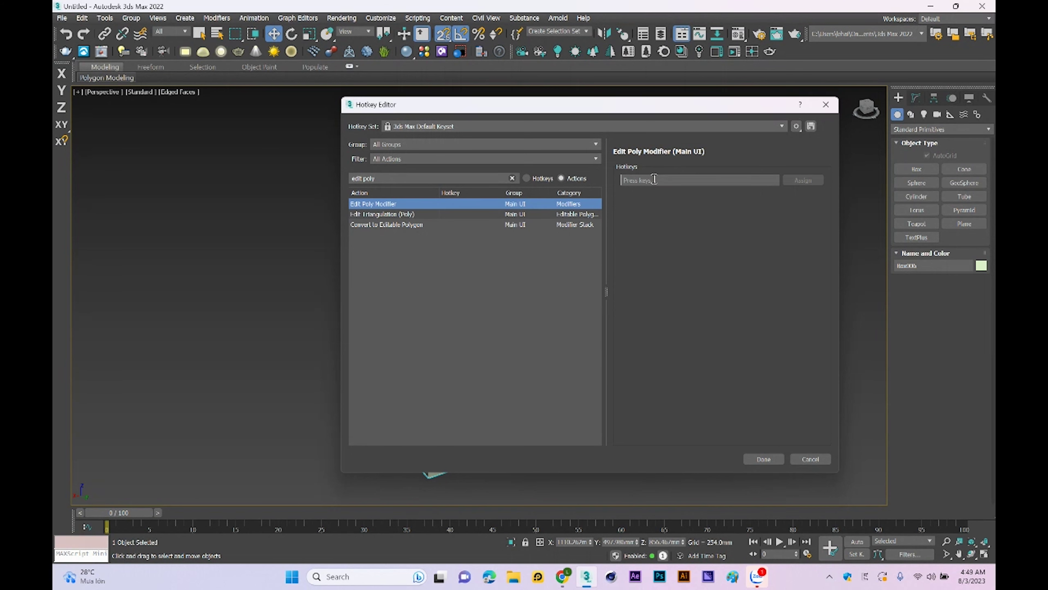
key(ctrl+alt+e)
click(803, 180)
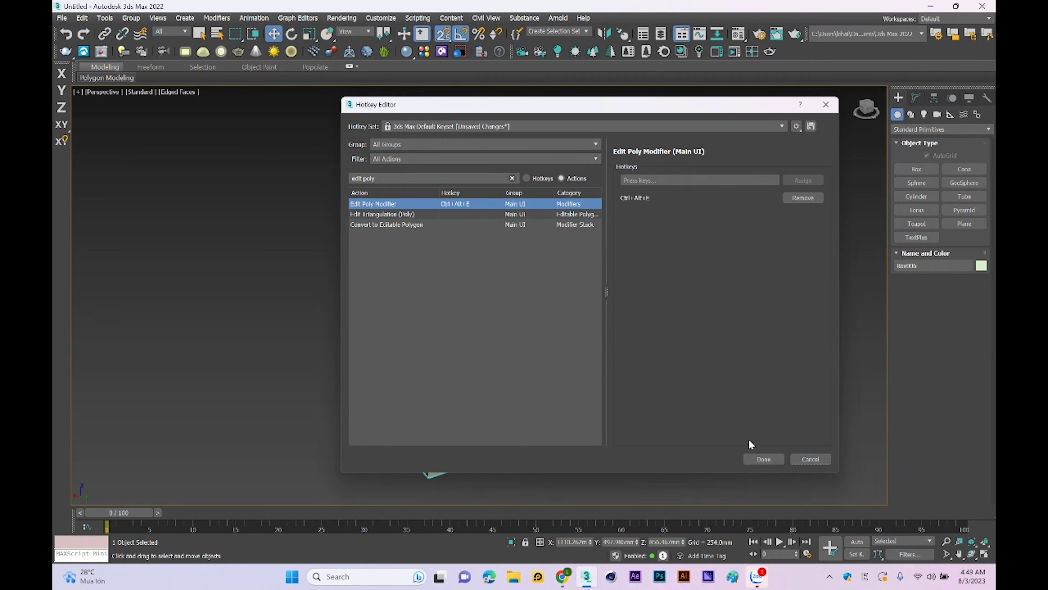
click(757, 459)
Step: Save the changed hotkey set as '1' on the Desktop
click(560, 309)
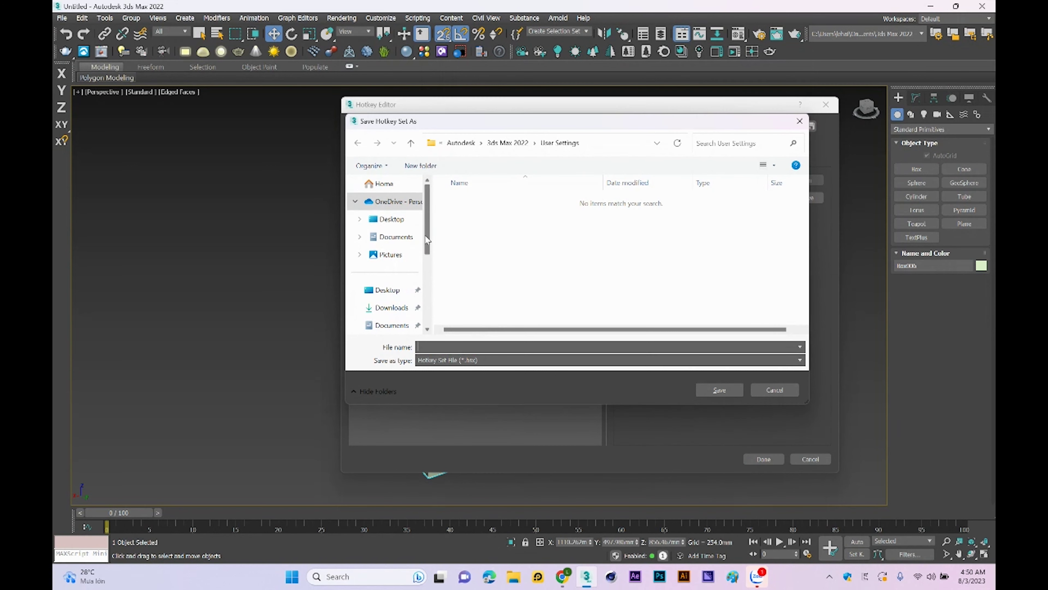
click(387, 289)
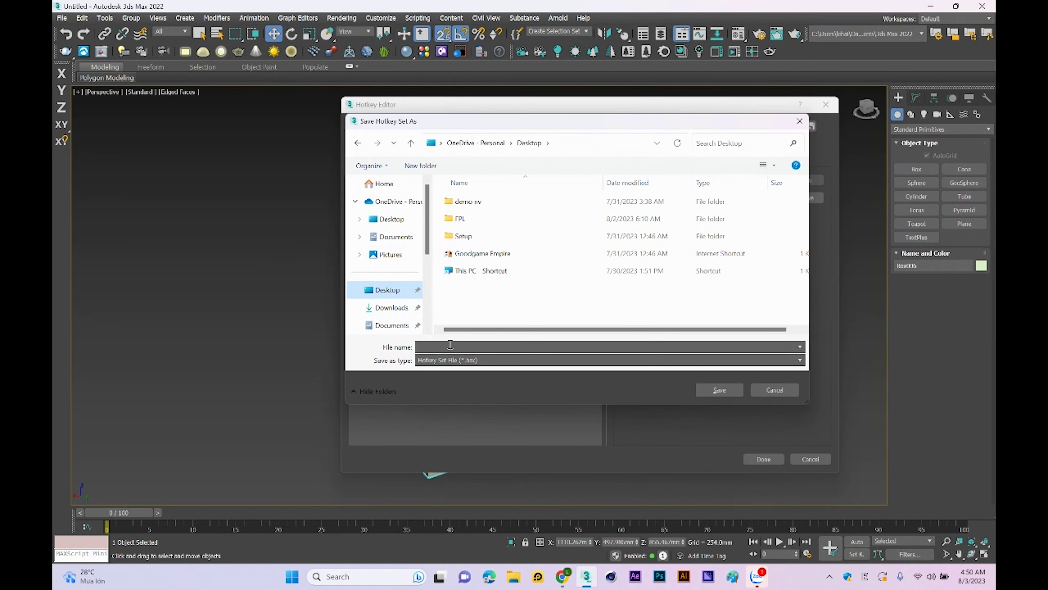
text(1)
click(720, 390)
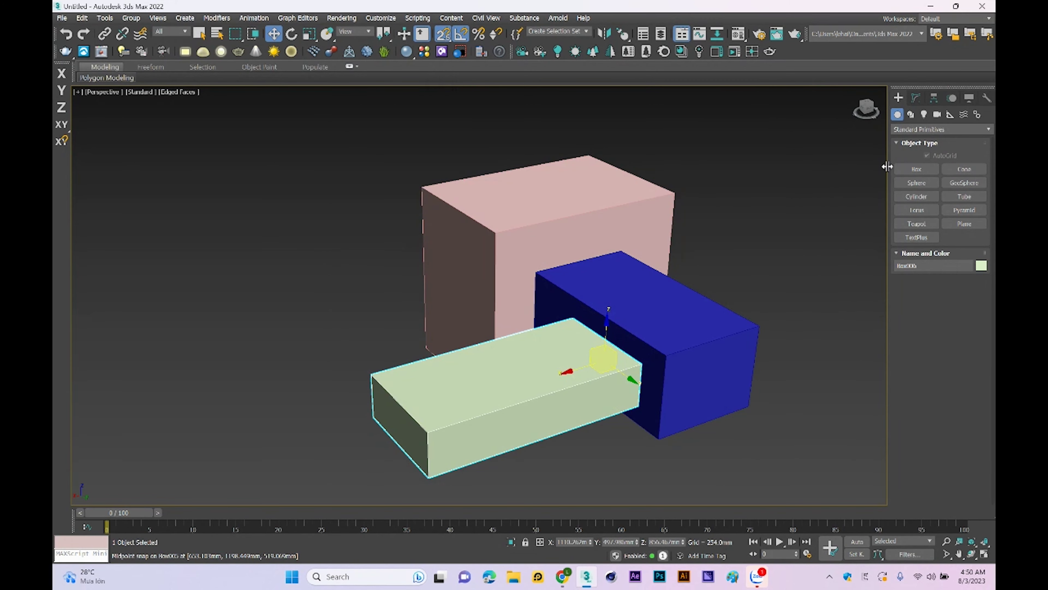
Step: Add an Edit Poly modifier to the blue box and show the modifier buttons above the stack
click(710, 338)
click(912, 99)
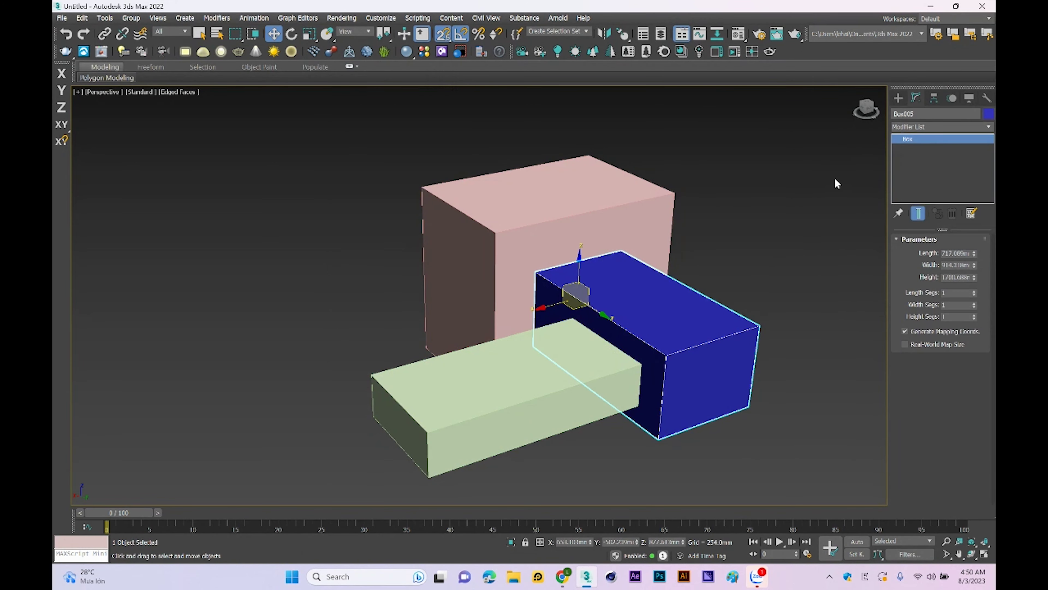
key(alt+e)
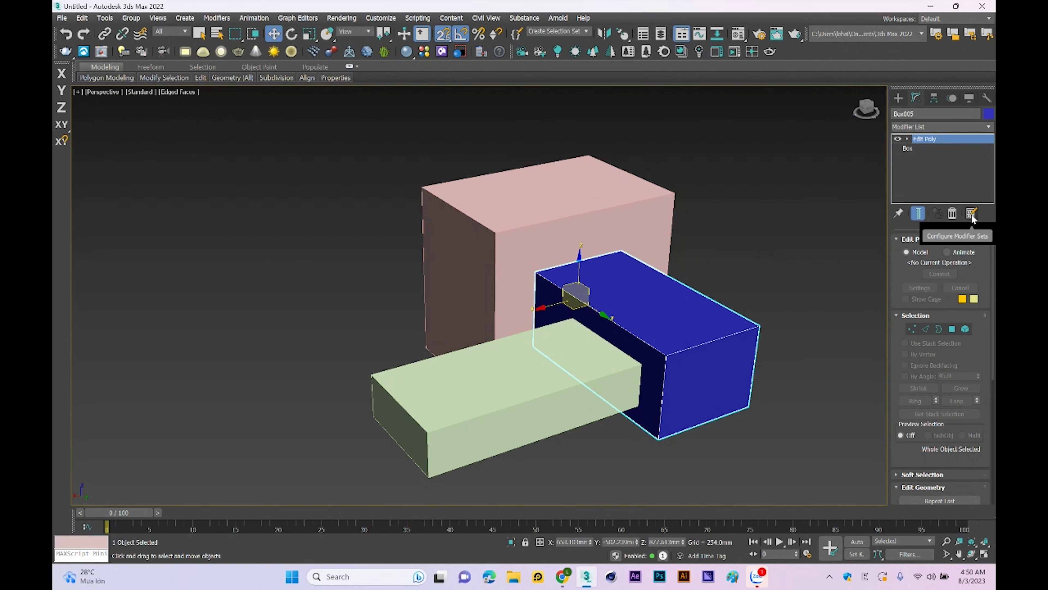
click(972, 220)
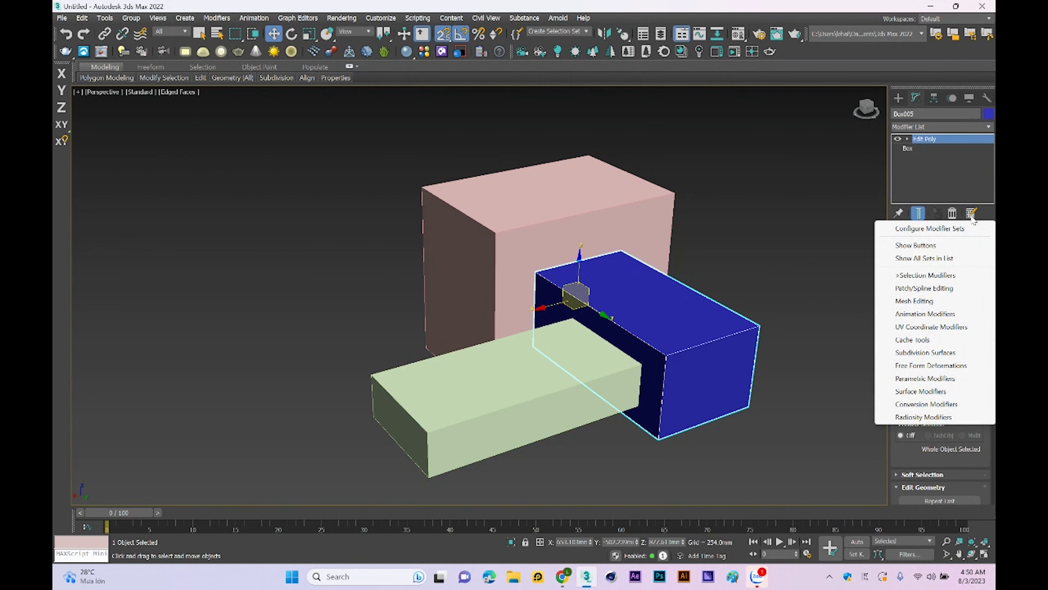
click(908, 246)
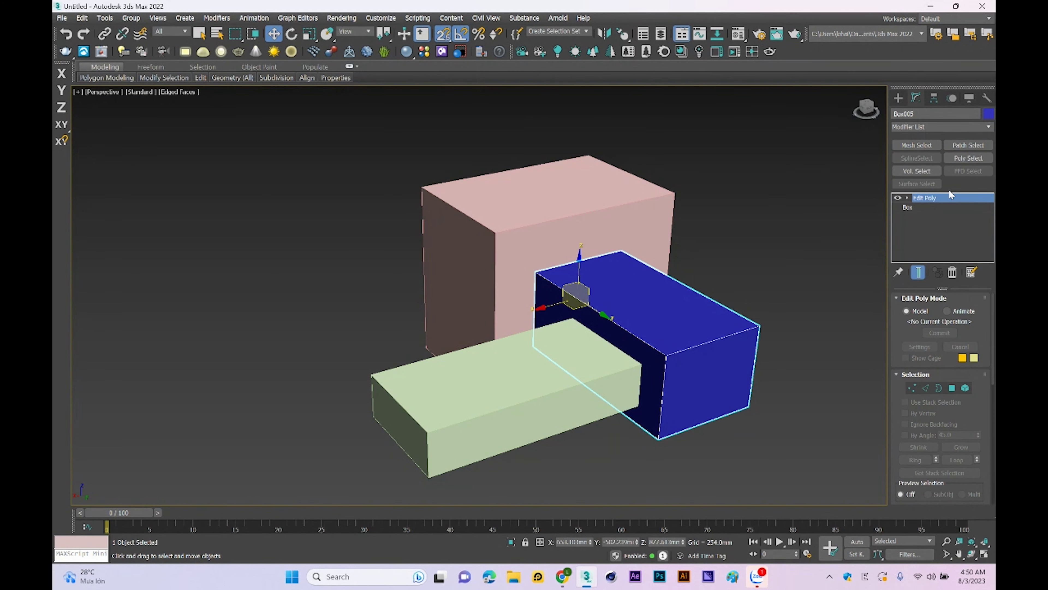
Step: Configure the modifier set to three buttons: Bevel Profile, Patch Select and SplineSelect
click(970, 276)
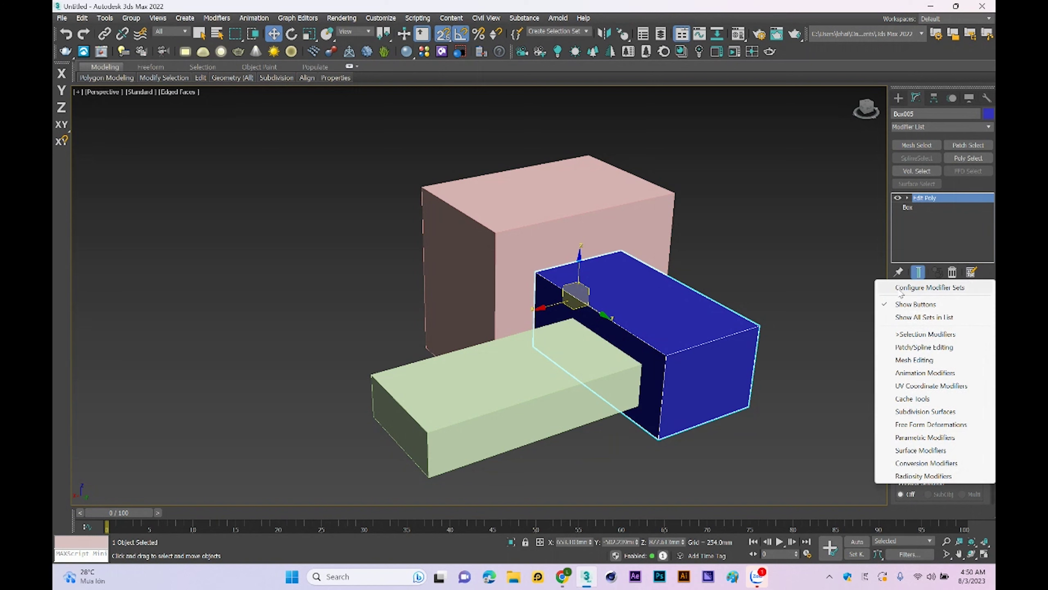
click(923, 288)
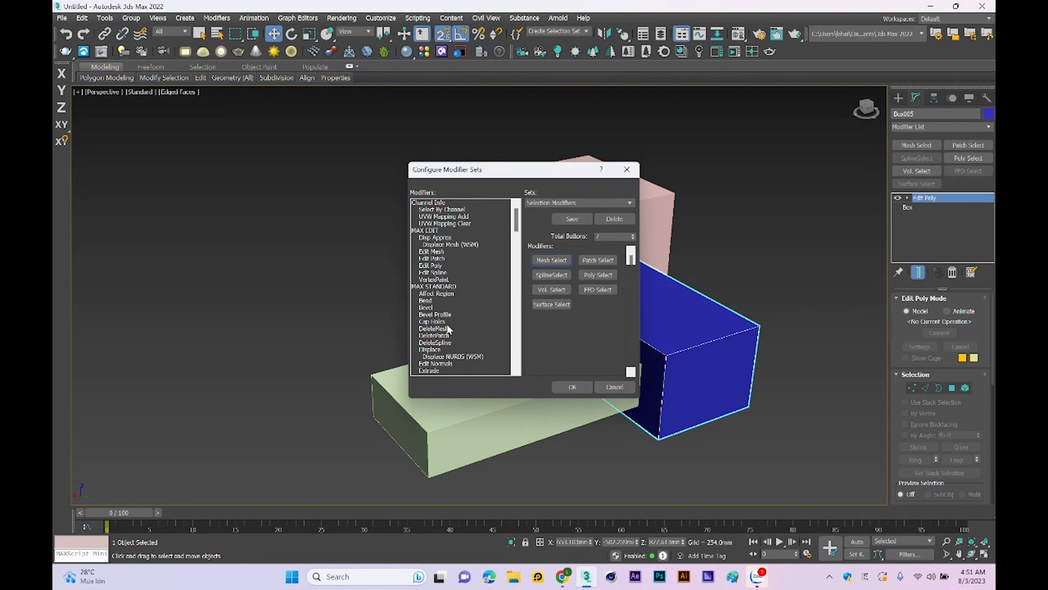
drag(440, 316, 553, 261)
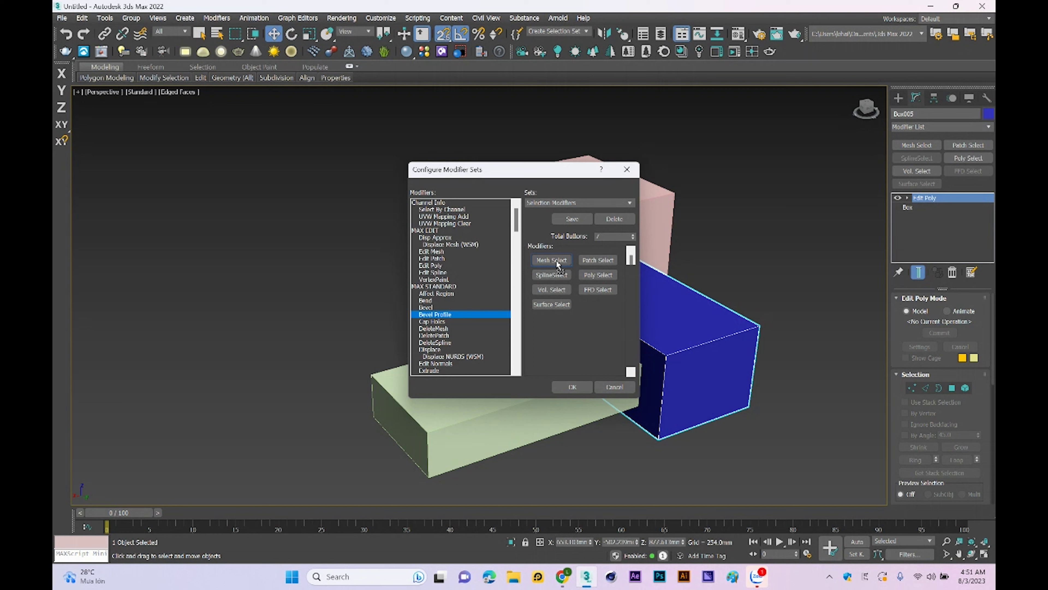
click(609, 236)
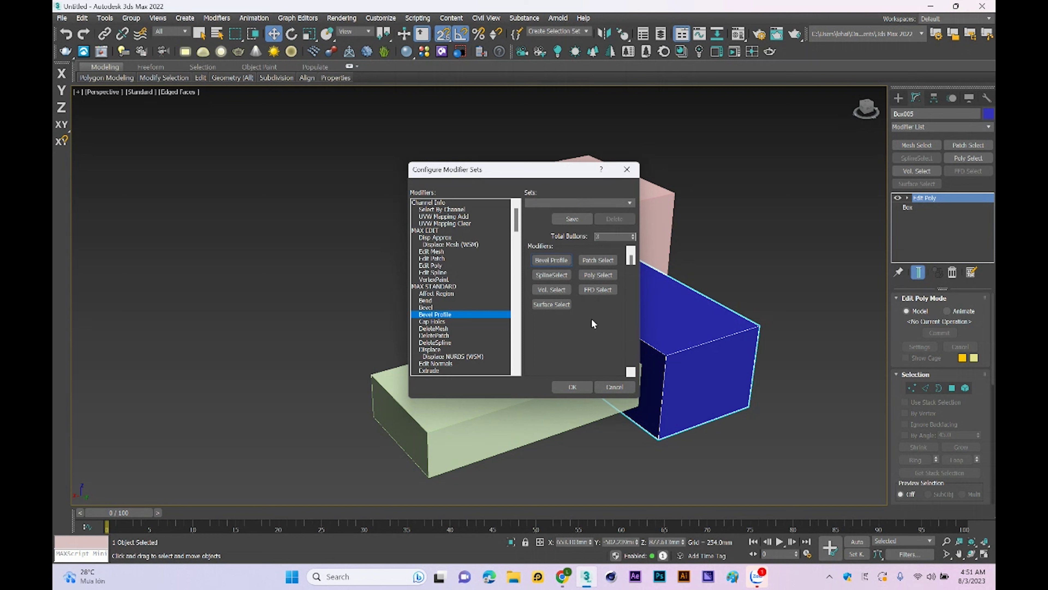
click(471, 279)
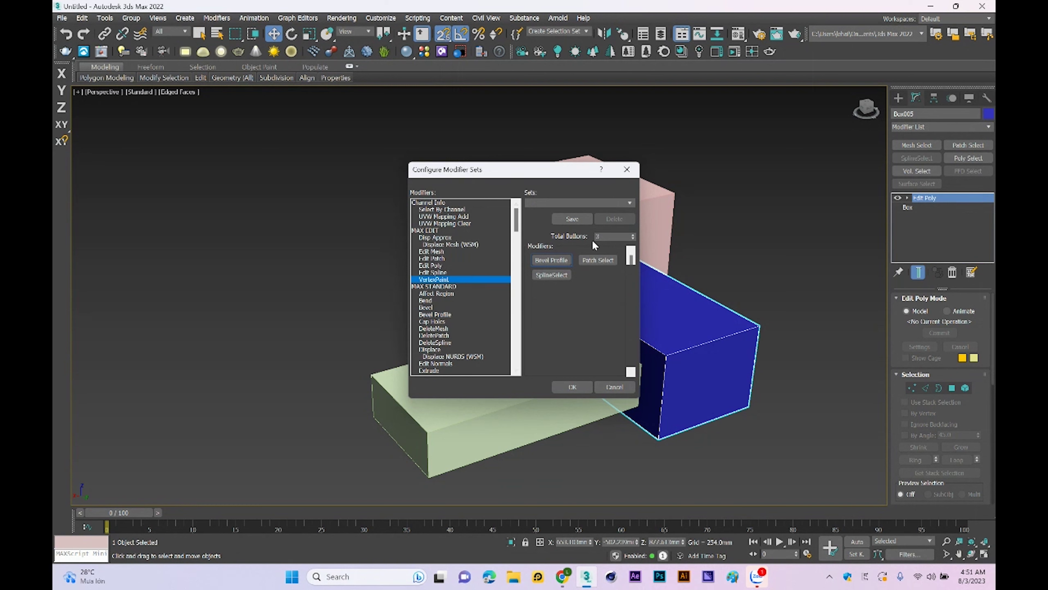
click(572, 388)
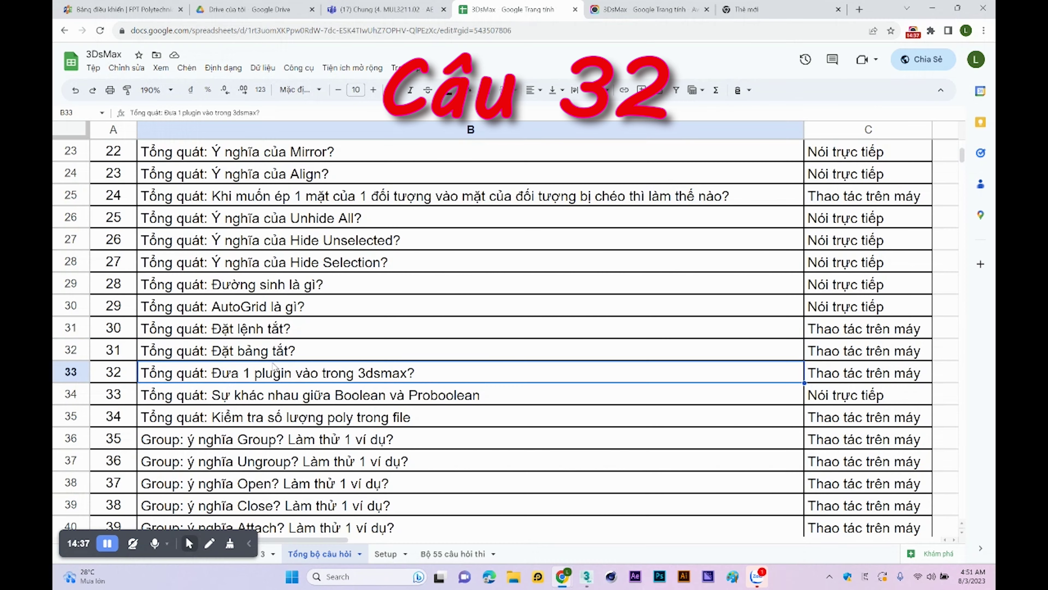
scroll(274, 367, down, 1)
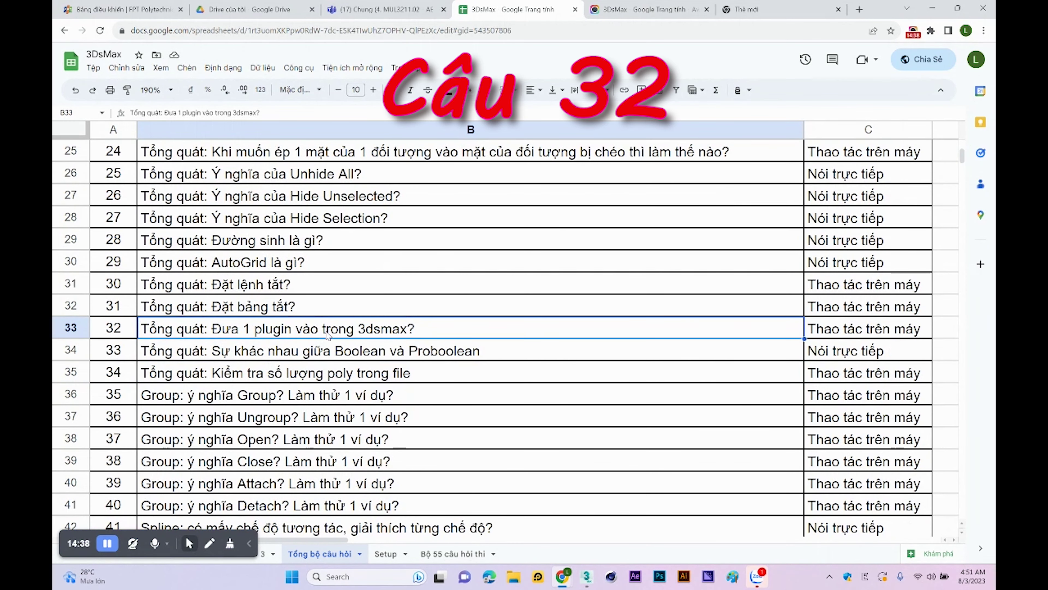
key(alt+Tab)
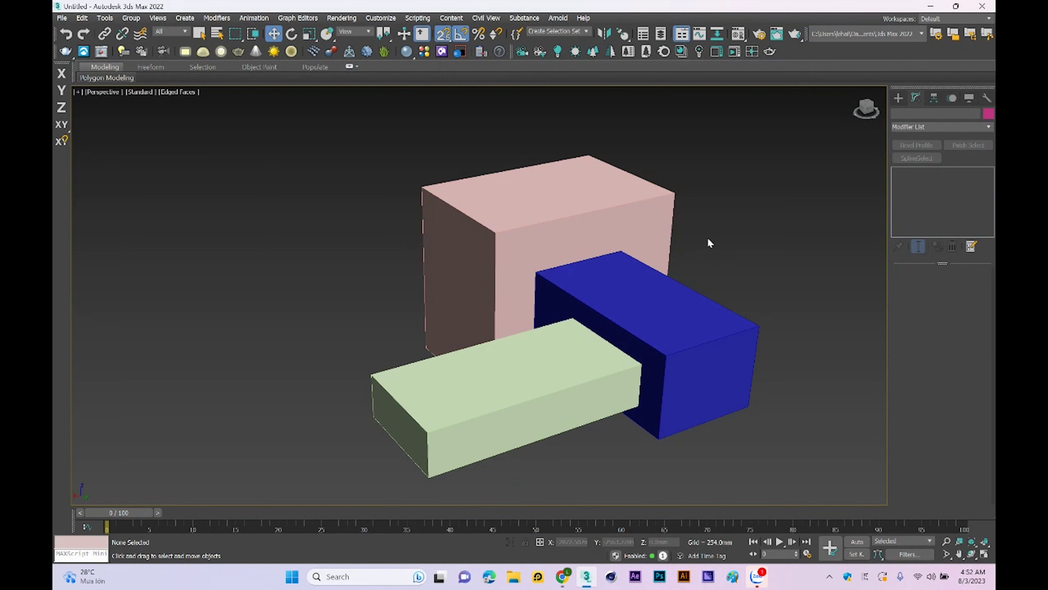
Step: Run the CopyPasteObjects script from the FPL folder and orbit to view both pink boxes
click(418, 19)
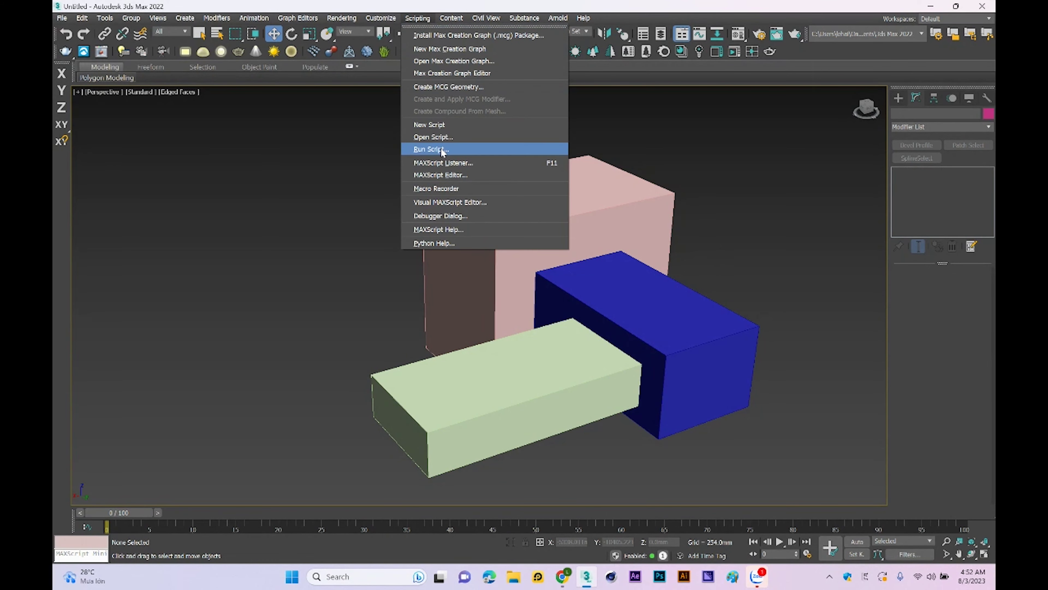
click(442, 151)
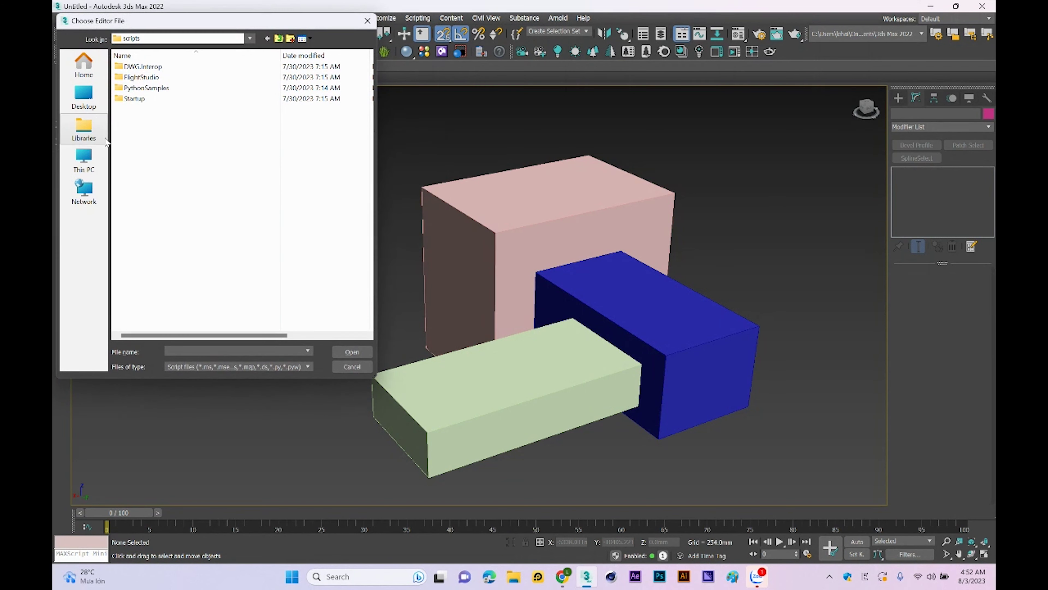
click(96, 104)
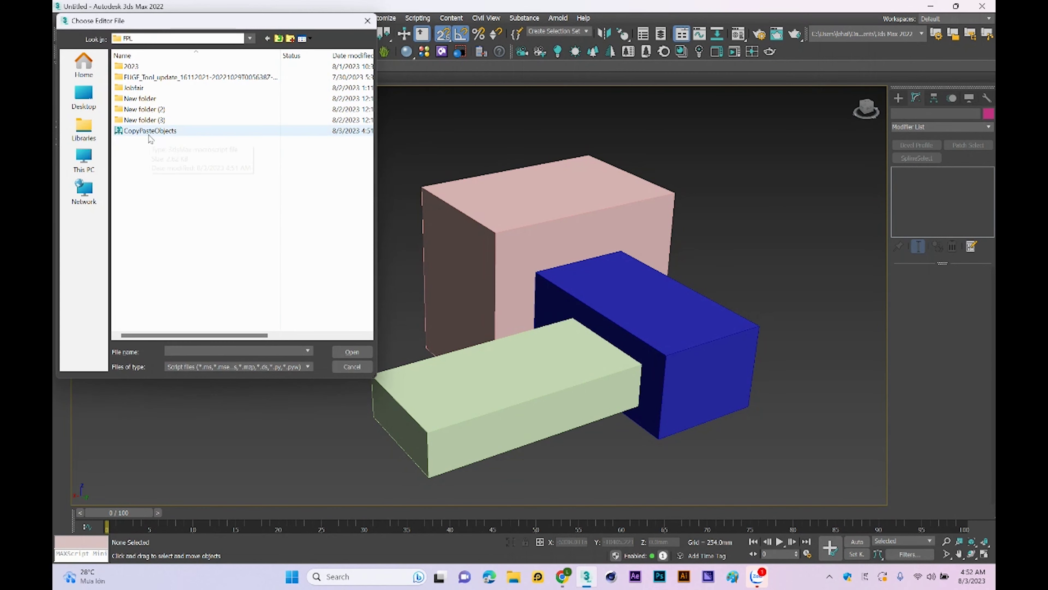
double_click(145, 132)
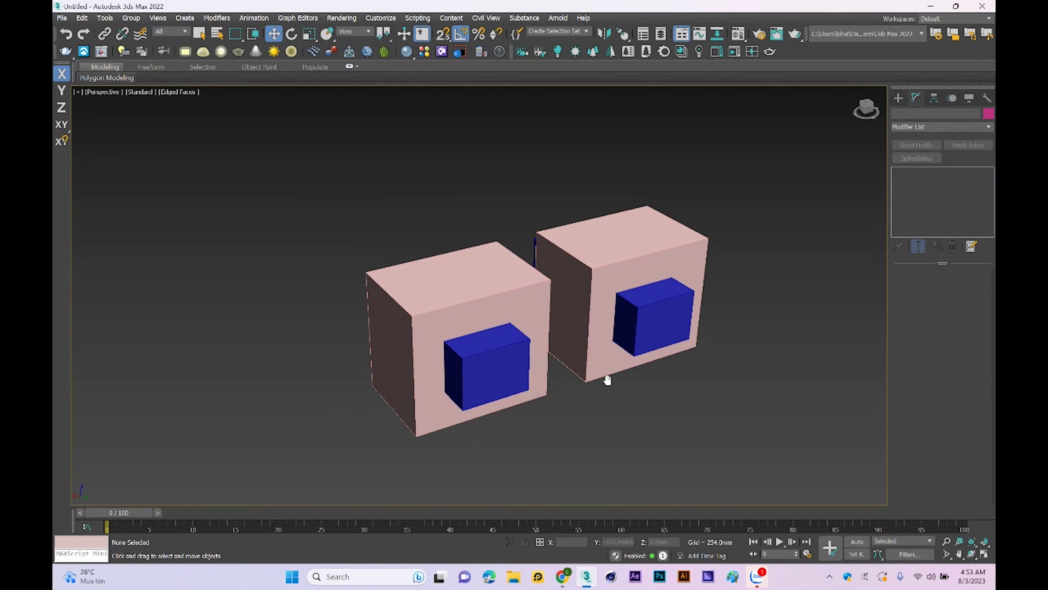
mouse_move(606, 374)
alt+middle_down()
mouse_move(639, 381)
mouse_move(603, 374)
mouse_move(610, 389)
mouse_move(524, 331)
alt+middle_up()
Step: Cut the blue box out of the left pink box with a ProBoolean
click(520, 324)
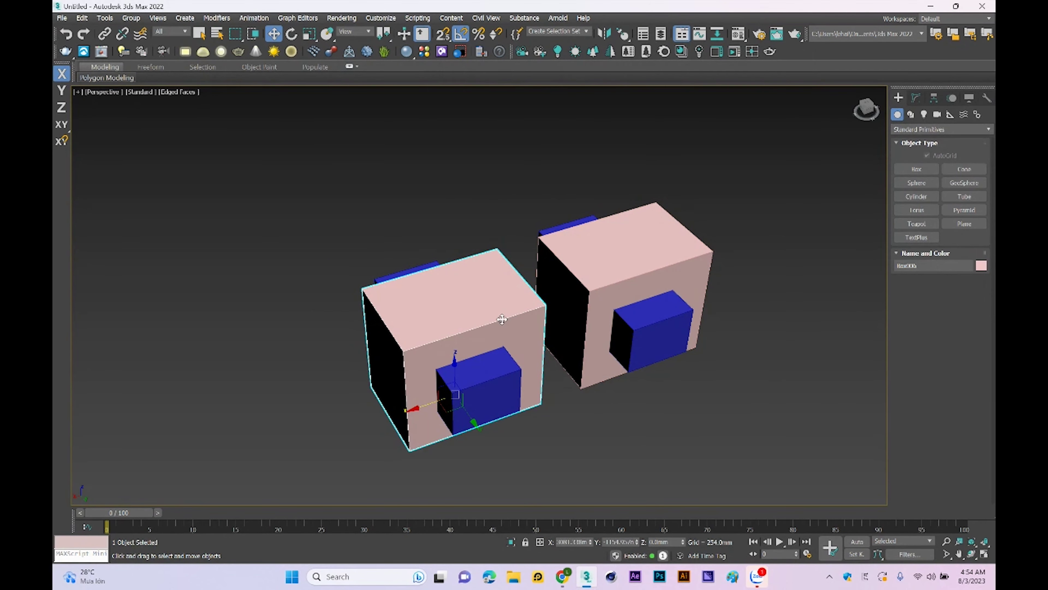
click(909, 132)
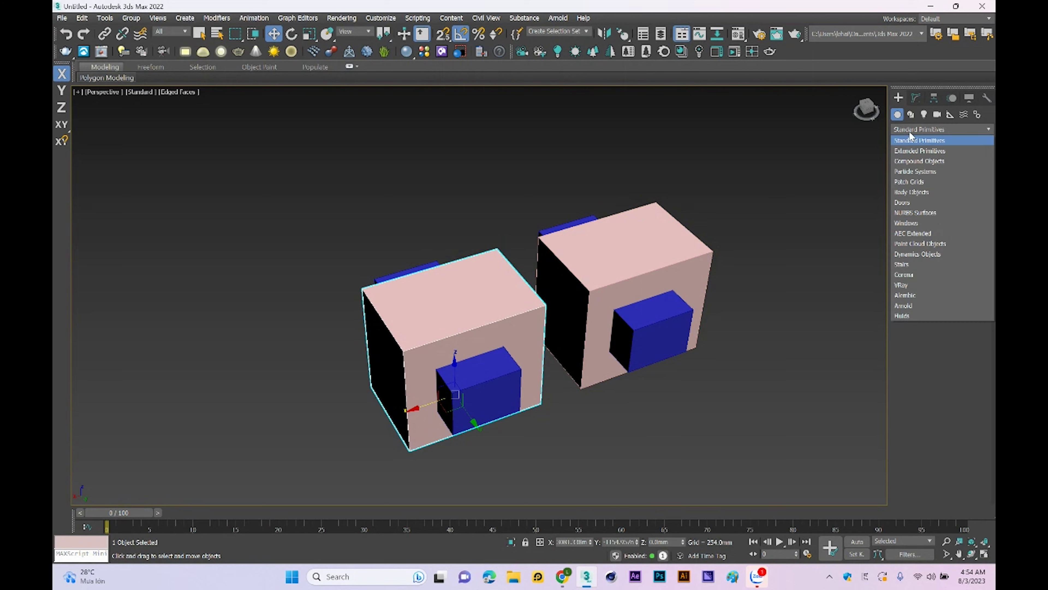
click(913, 161)
click(966, 223)
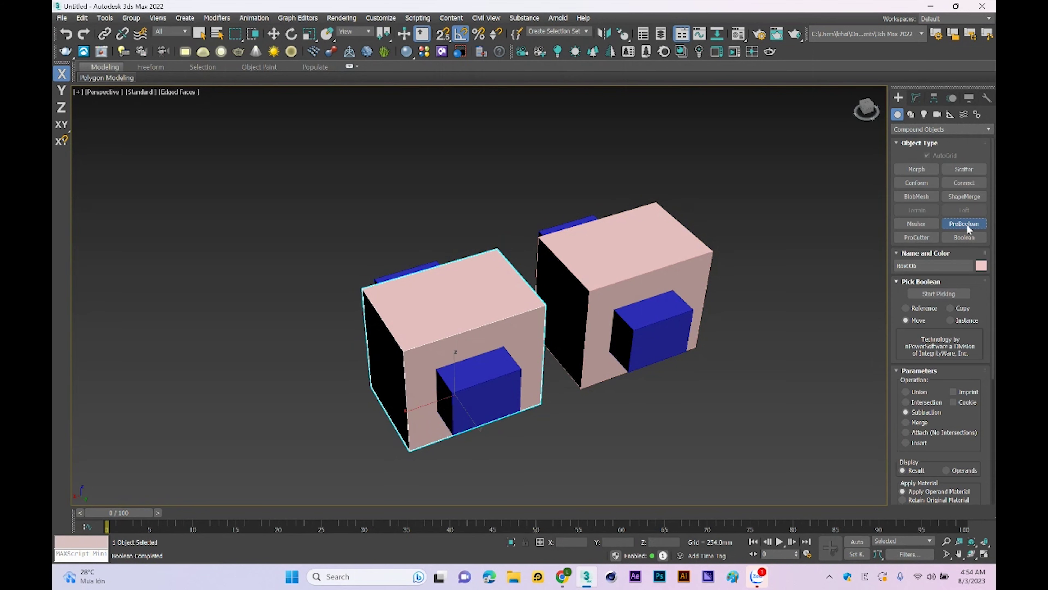
click(937, 294)
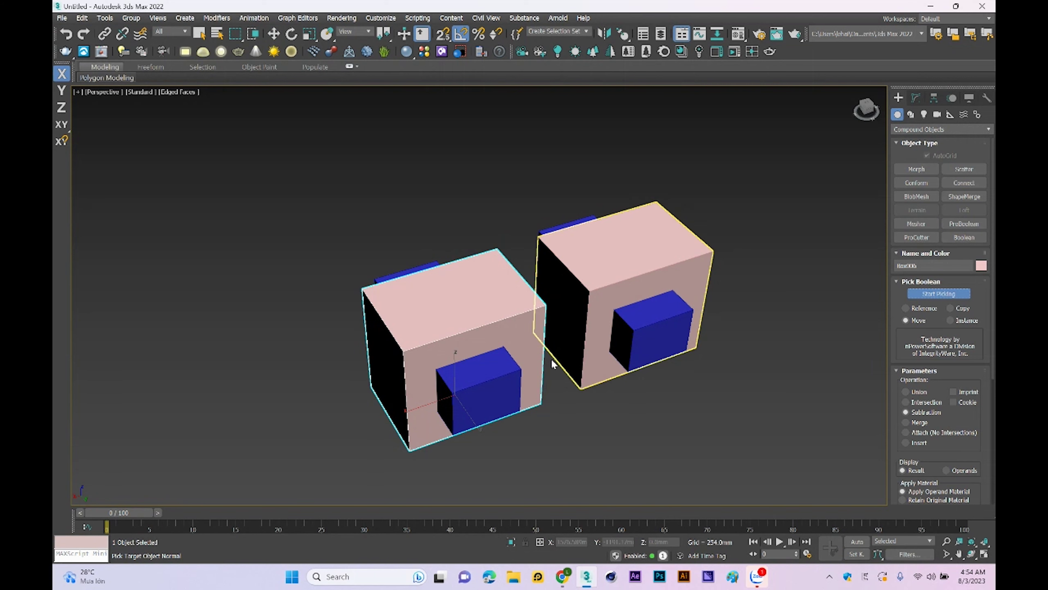
click(492, 404)
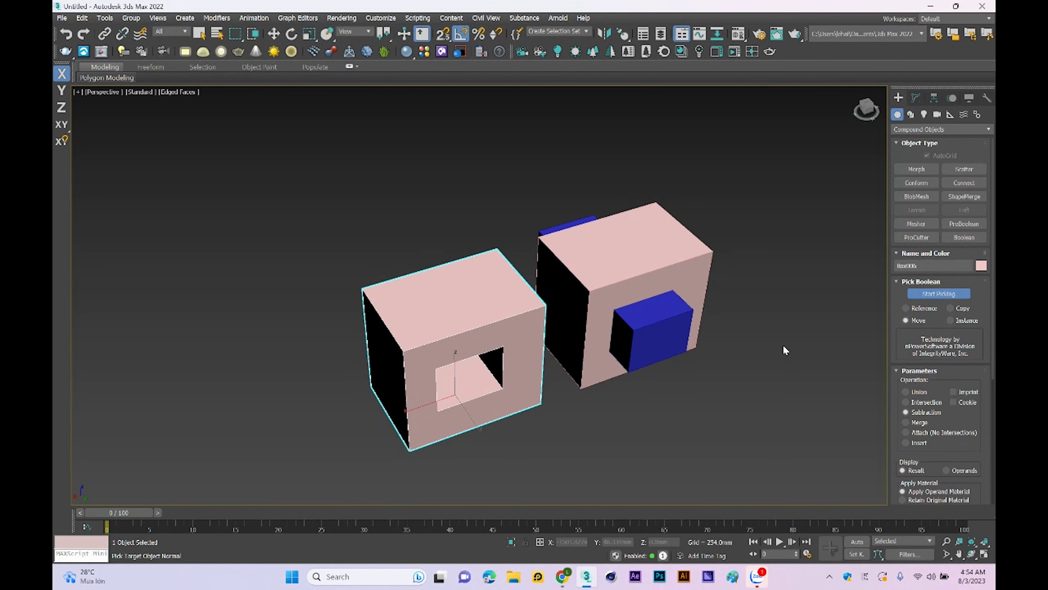
key(w)
Step: Add the blue box to a Boolean on the right pink box and set it to Subtract
click(686, 248)
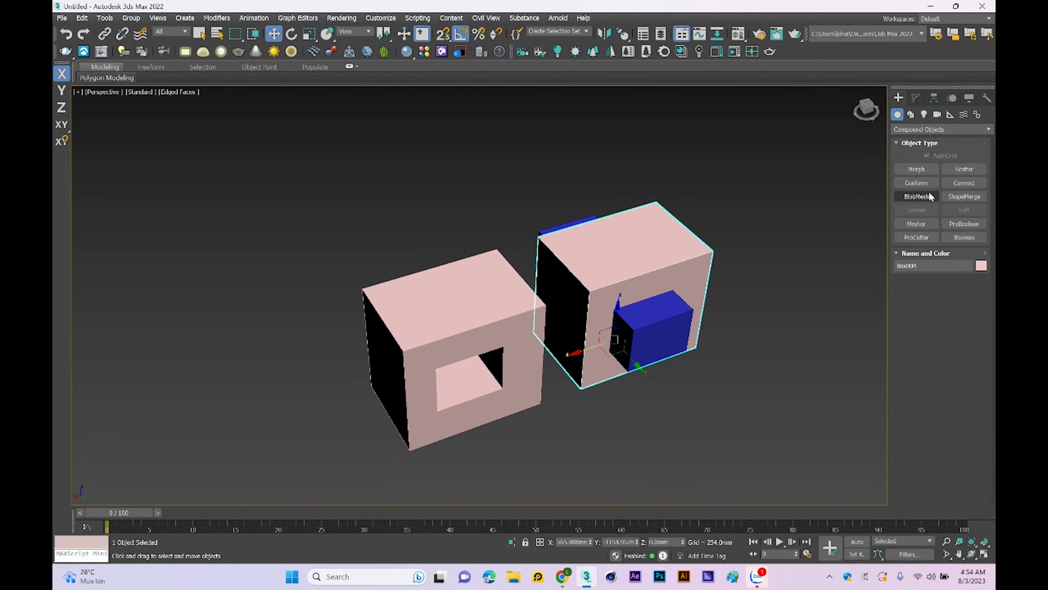
click(960, 236)
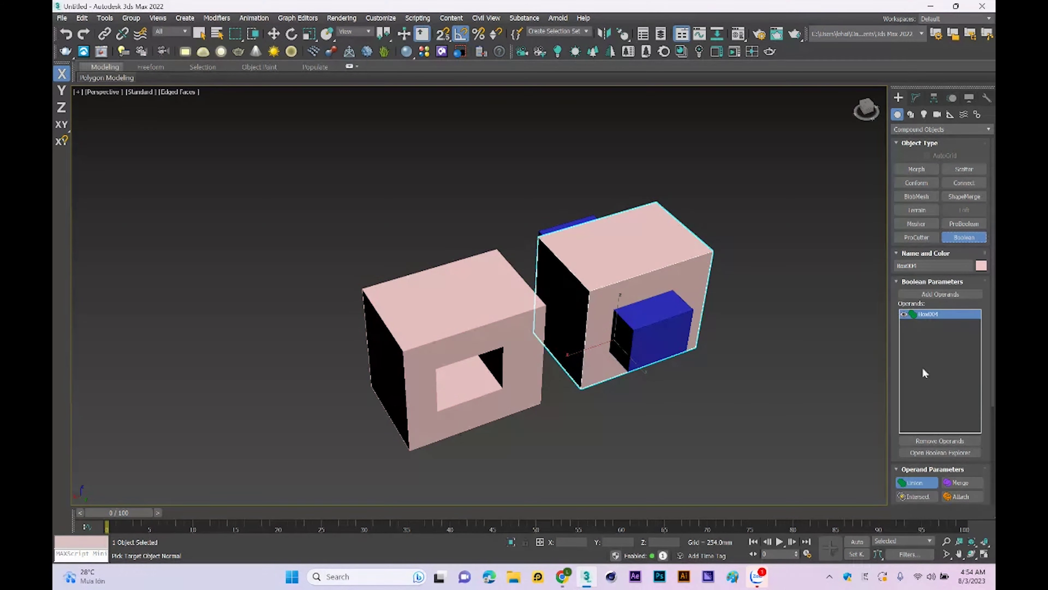
click(942, 295)
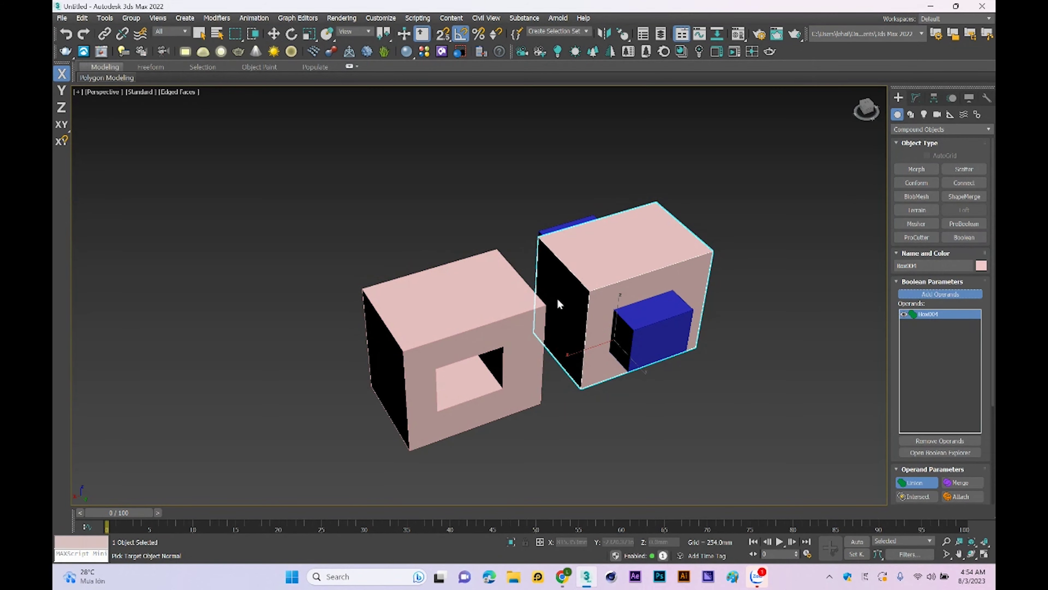
click(661, 330)
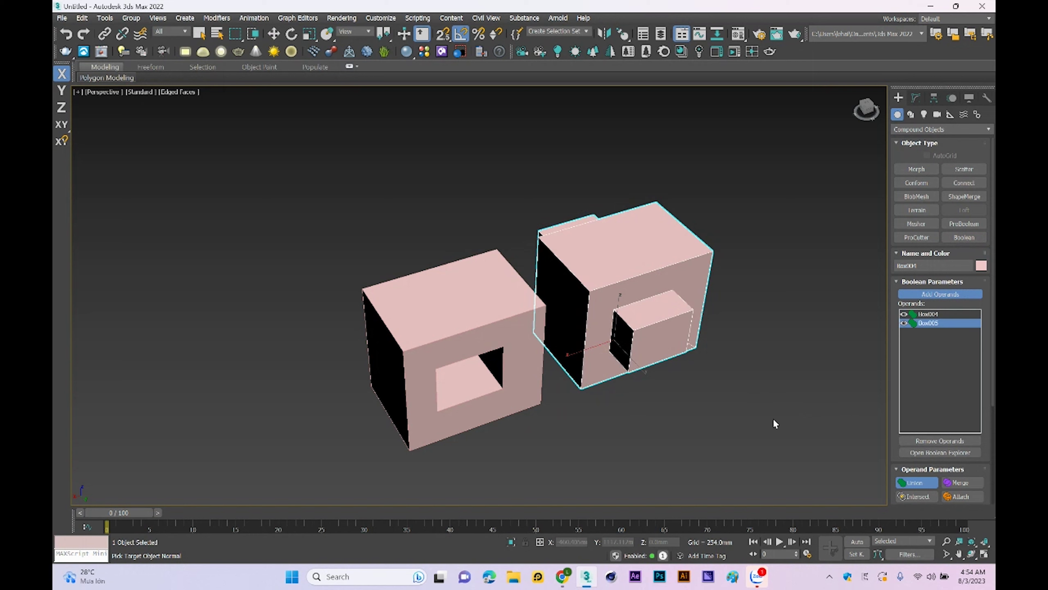
key(w)
click(508, 338)
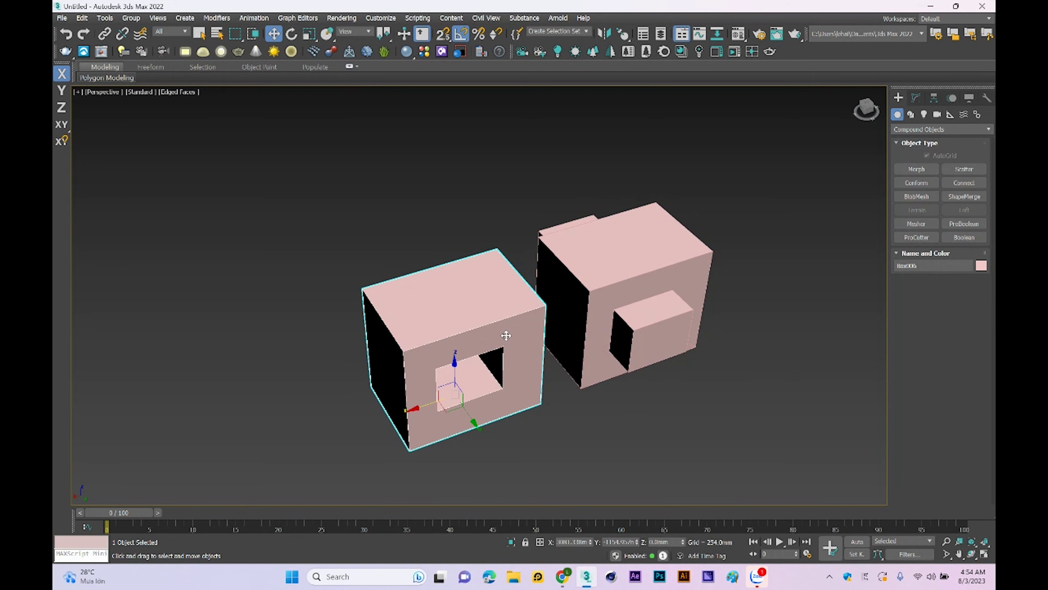
click(915, 98)
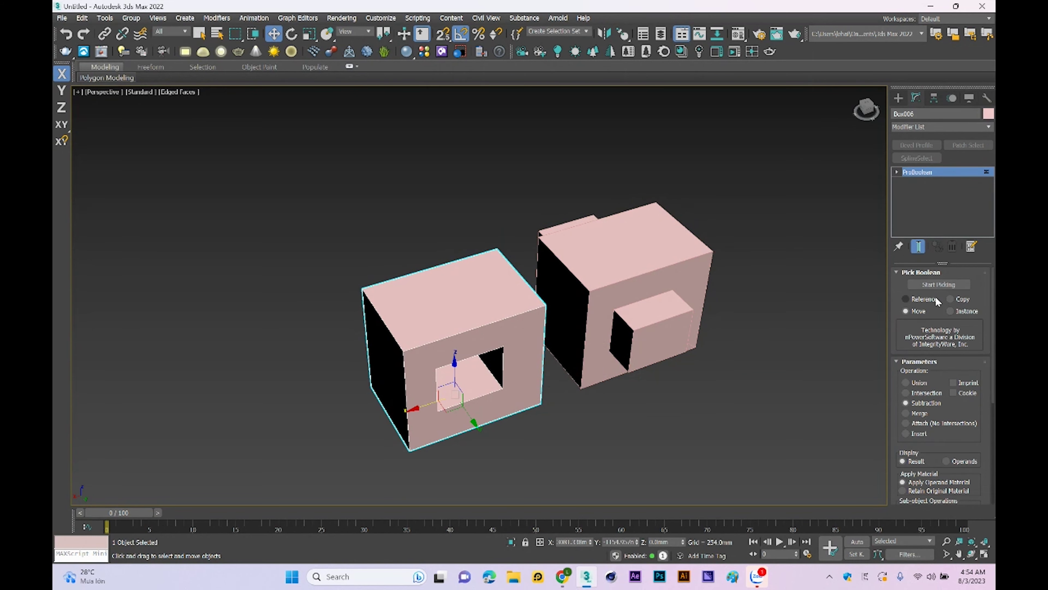
click(679, 271)
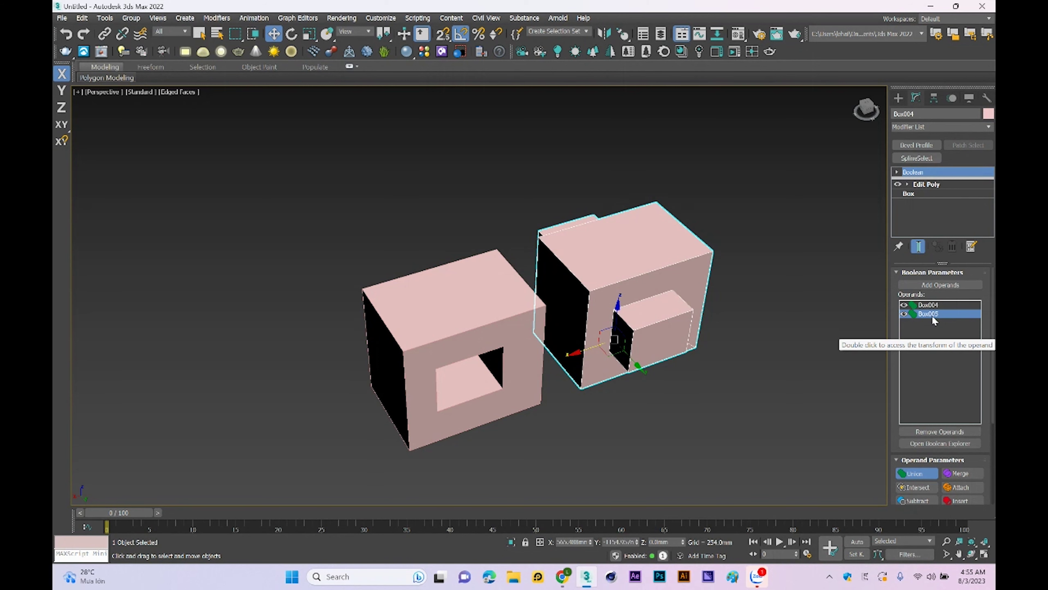
click(920, 500)
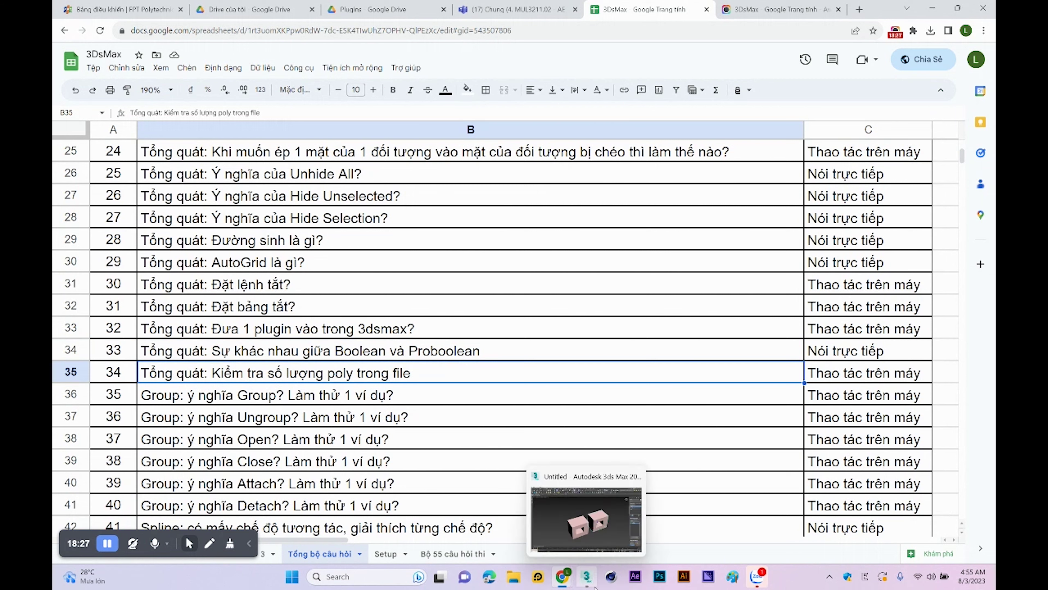
Step: Mark the poly-count question, toggle scene statistics with 7, and mark row 41's Group question
click(587, 516)
key(7)
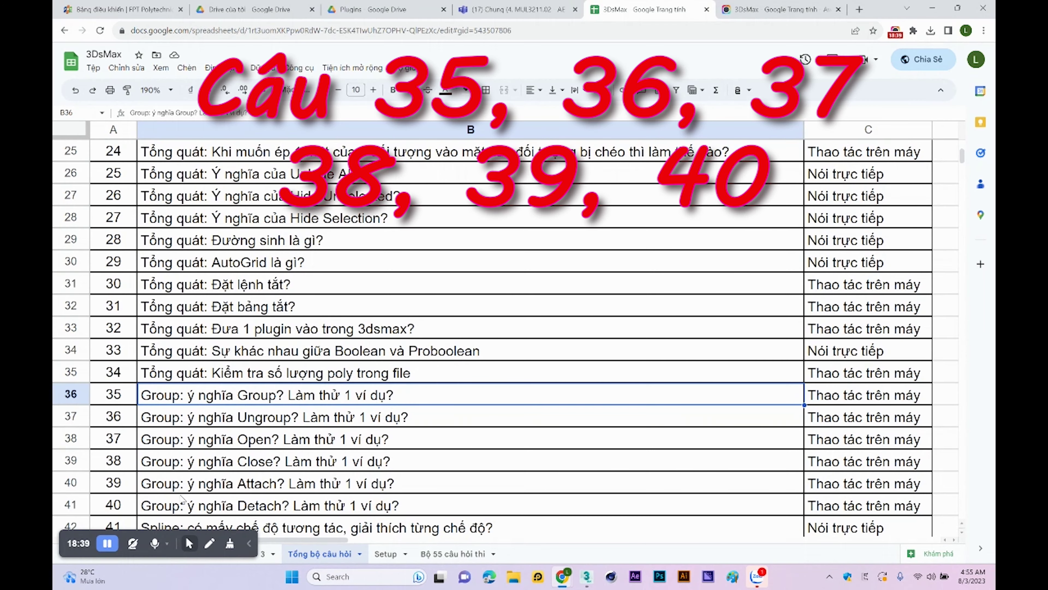
click(178, 508)
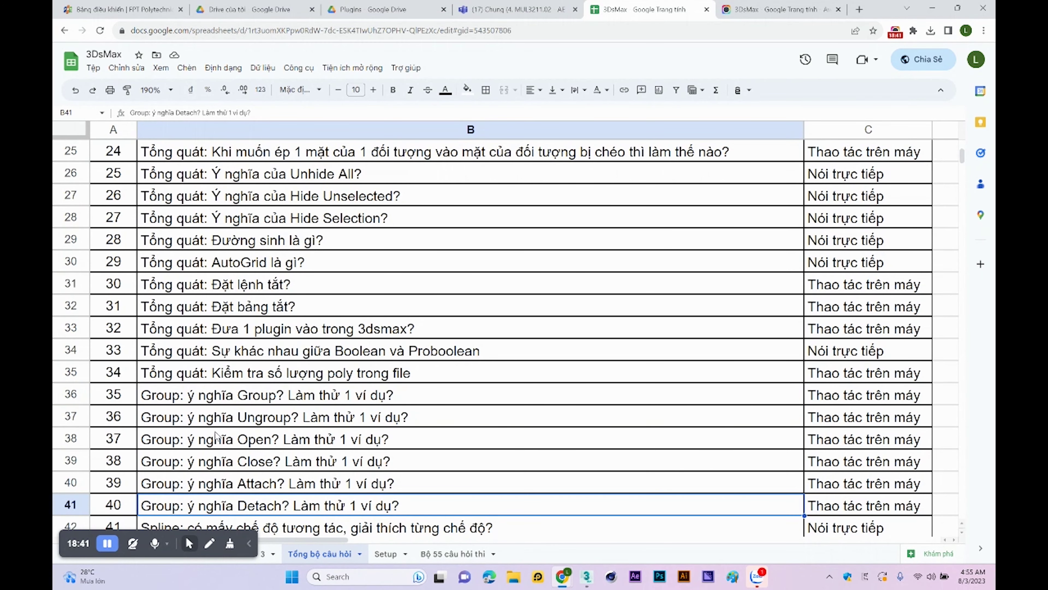
scroll(181, 501, down, 1)
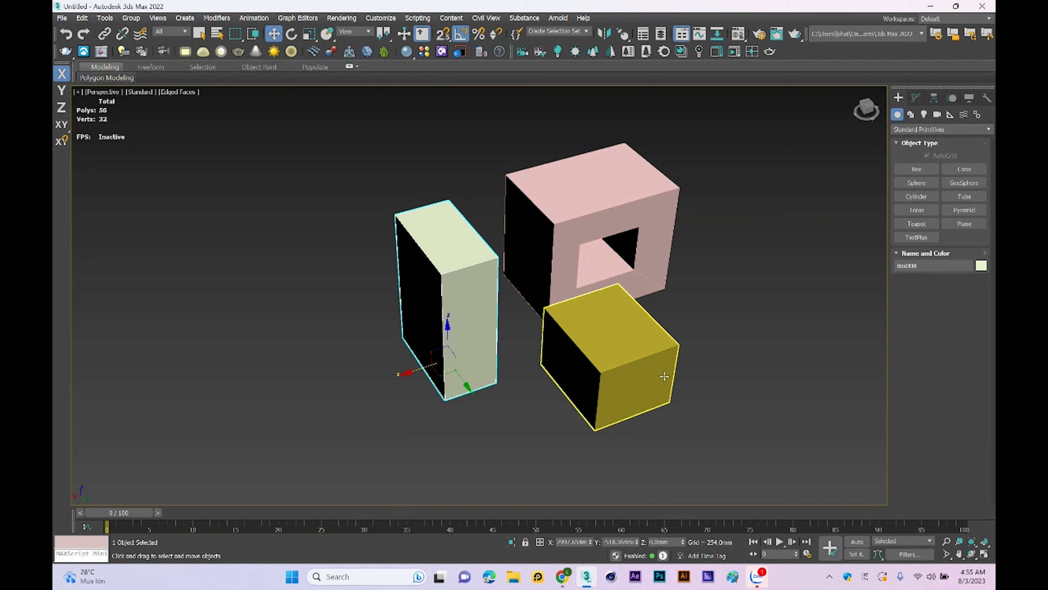
Step: Group the three boxes together as Group001
drag(393, 198, 328, 163)
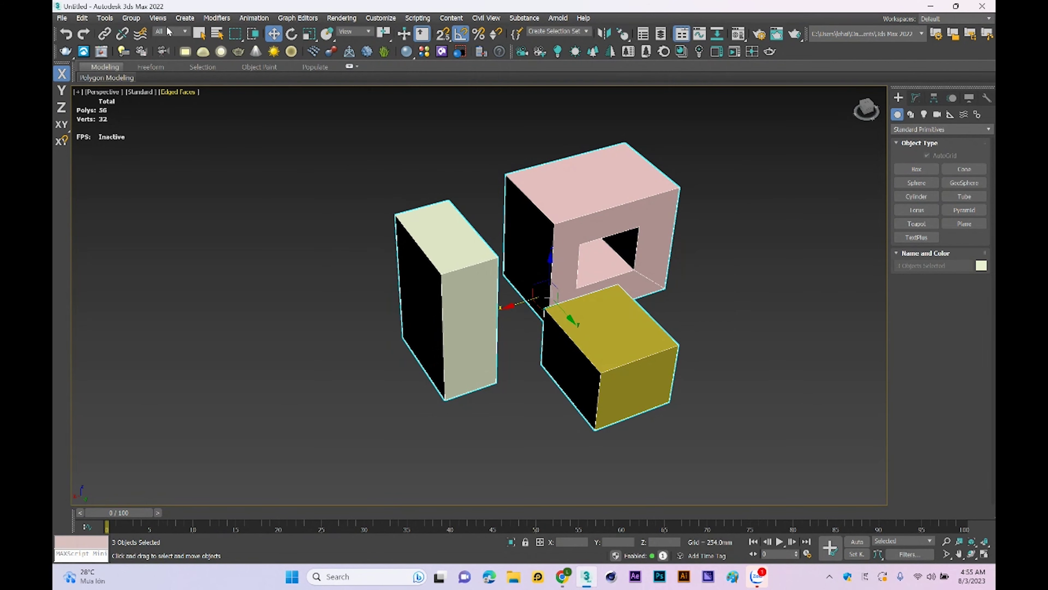
click(128, 18)
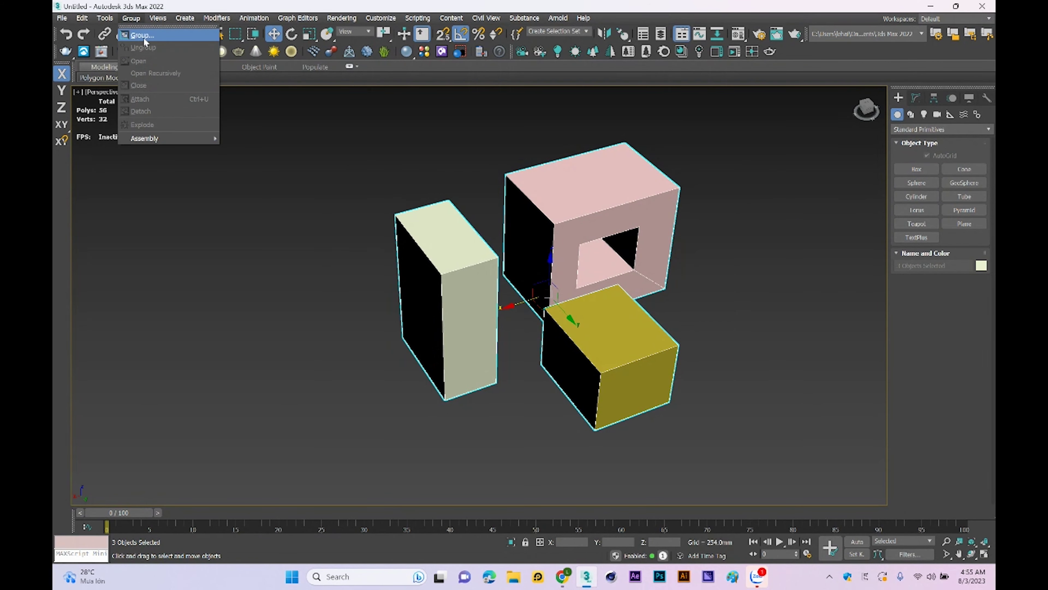
click(143, 37)
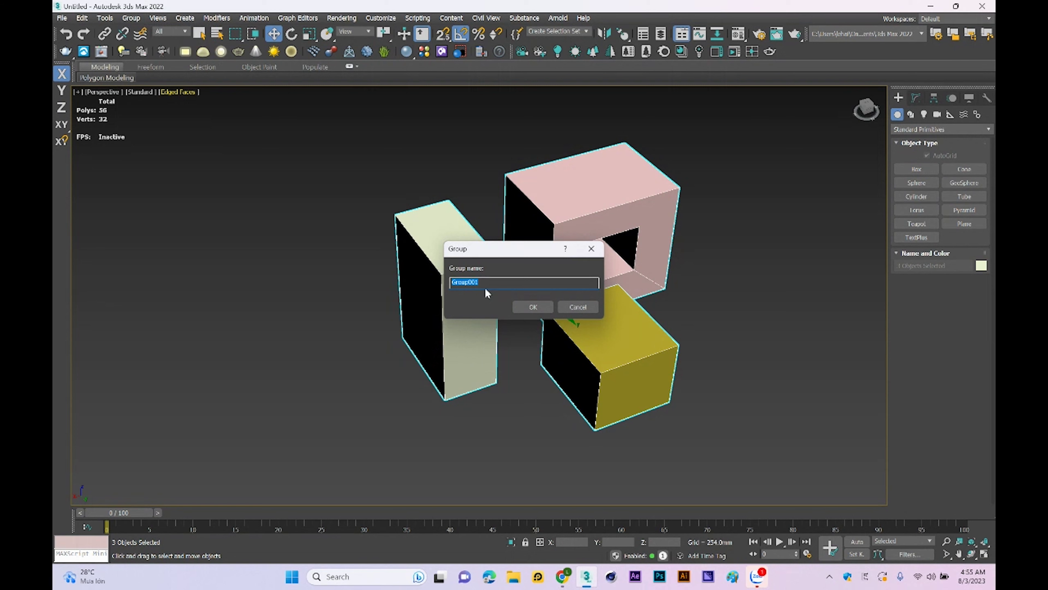
click(532, 306)
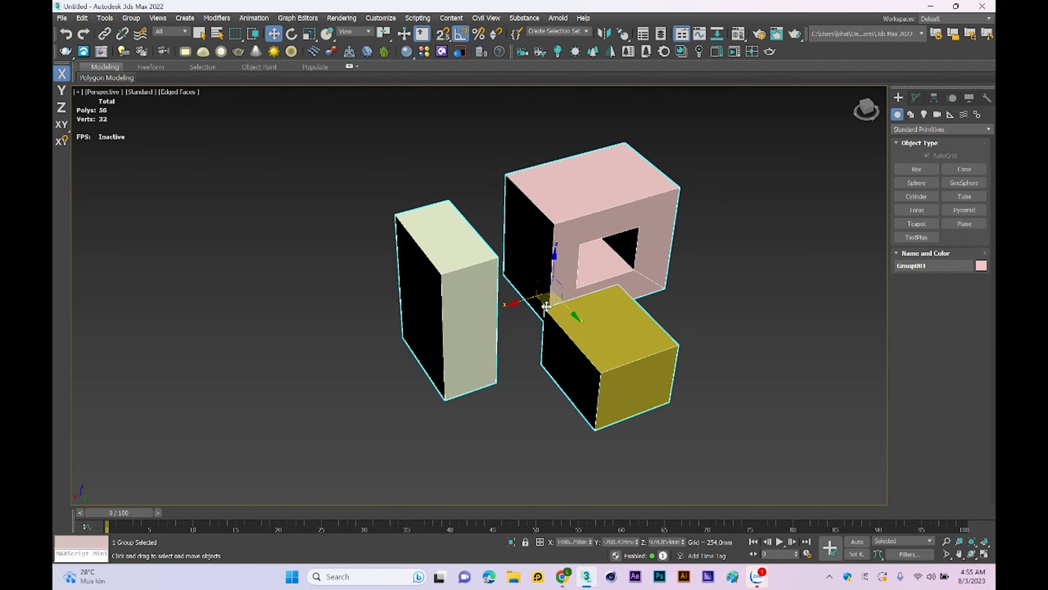
Step: Ungroup Group001 and select the white, pink and yellow boxes individually
click(136, 21)
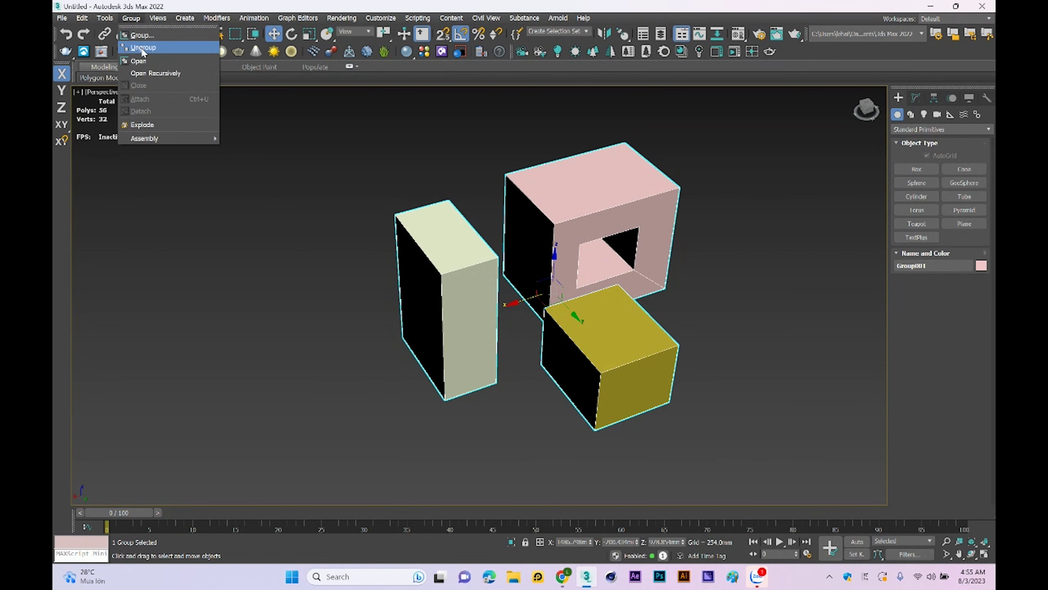
click(142, 47)
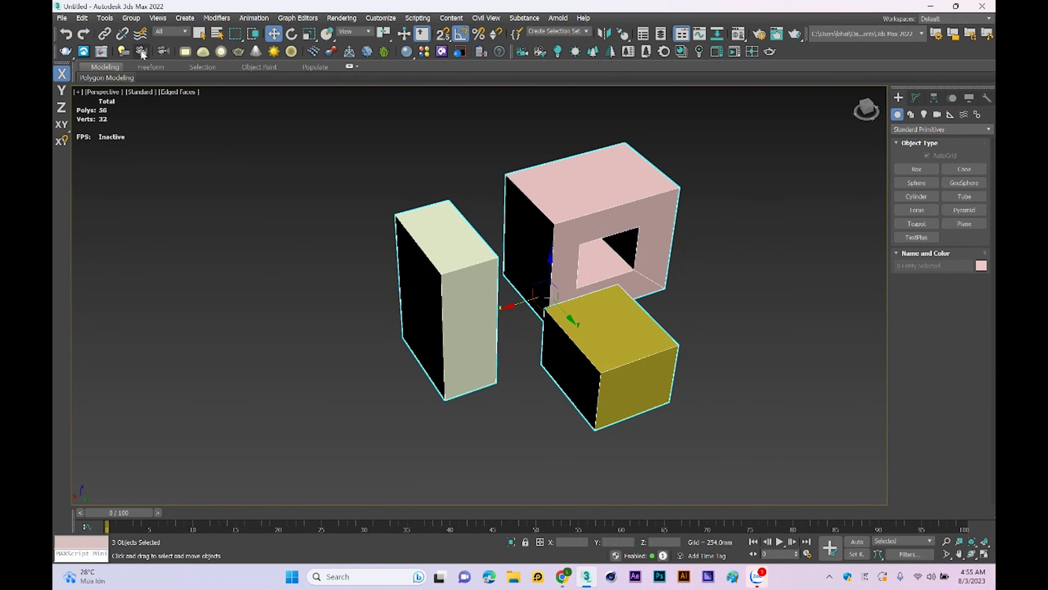
click(729, 241)
click(660, 256)
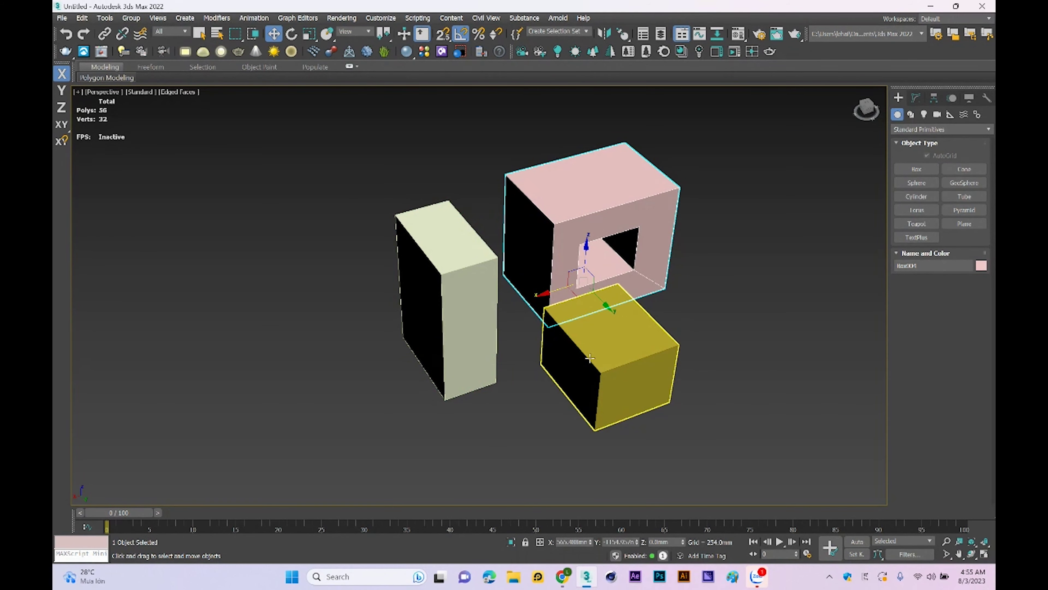
click(623, 348)
click(461, 291)
click(596, 275)
click(596, 328)
click(529, 272)
click(470, 314)
click(542, 296)
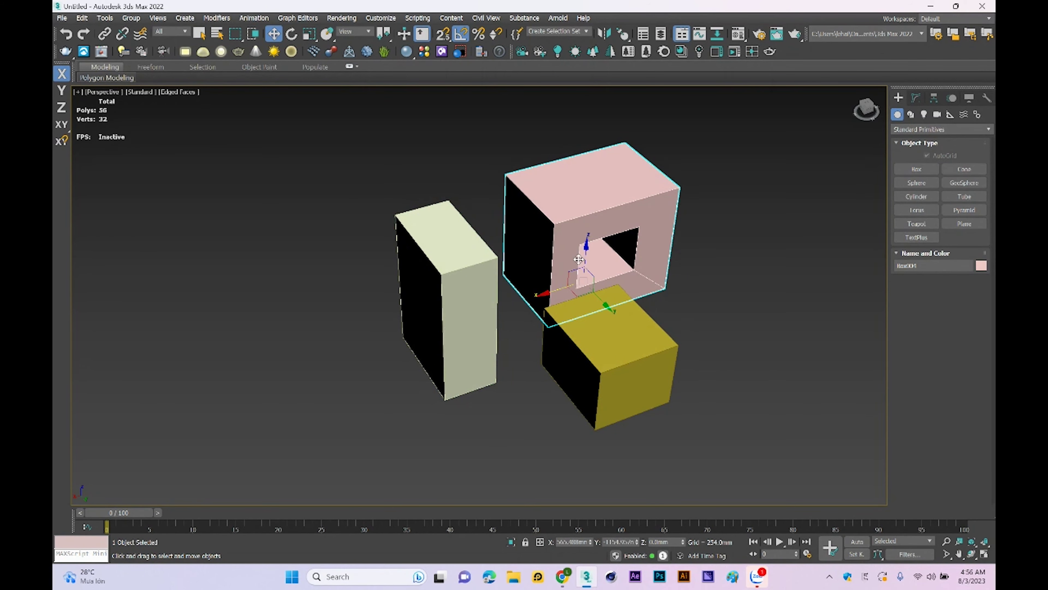
drag(716, 396, 395, 243)
Step: Regroup the three boxes as Group001 and open the group for editing
click(130, 18)
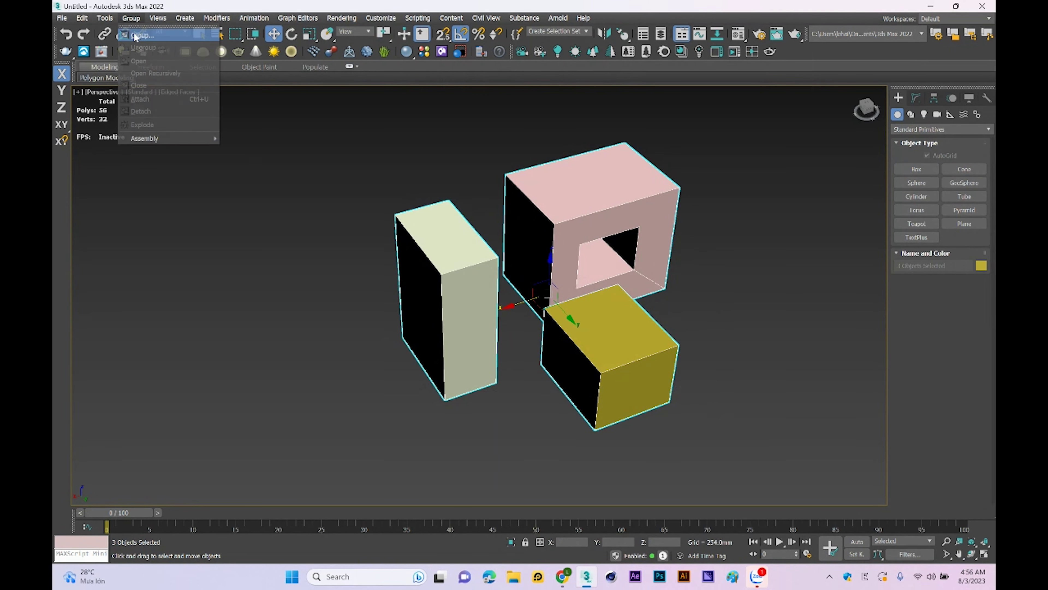
click(532, 305)
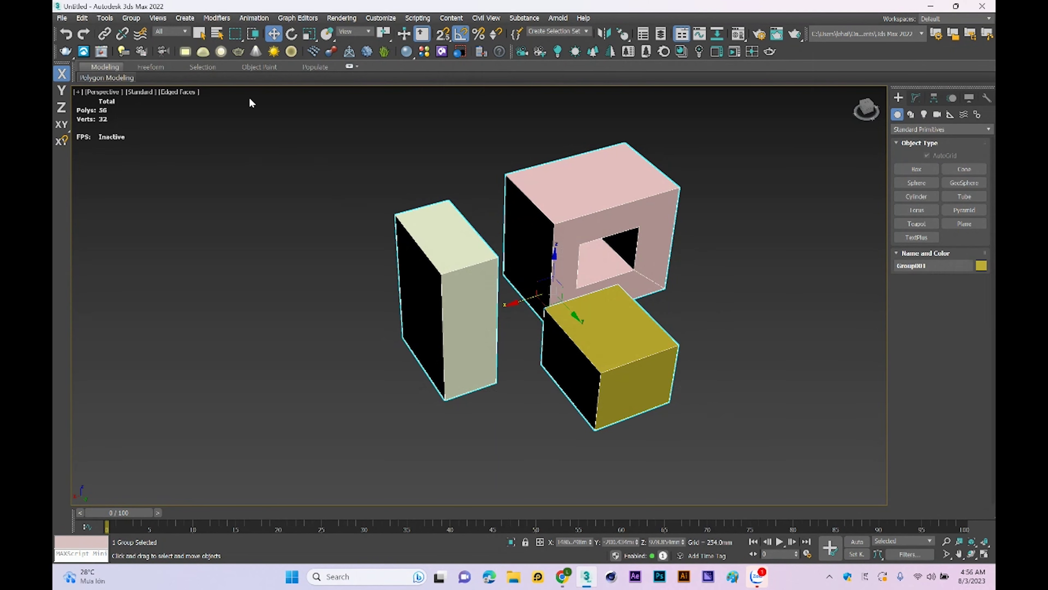
click(130, 20)
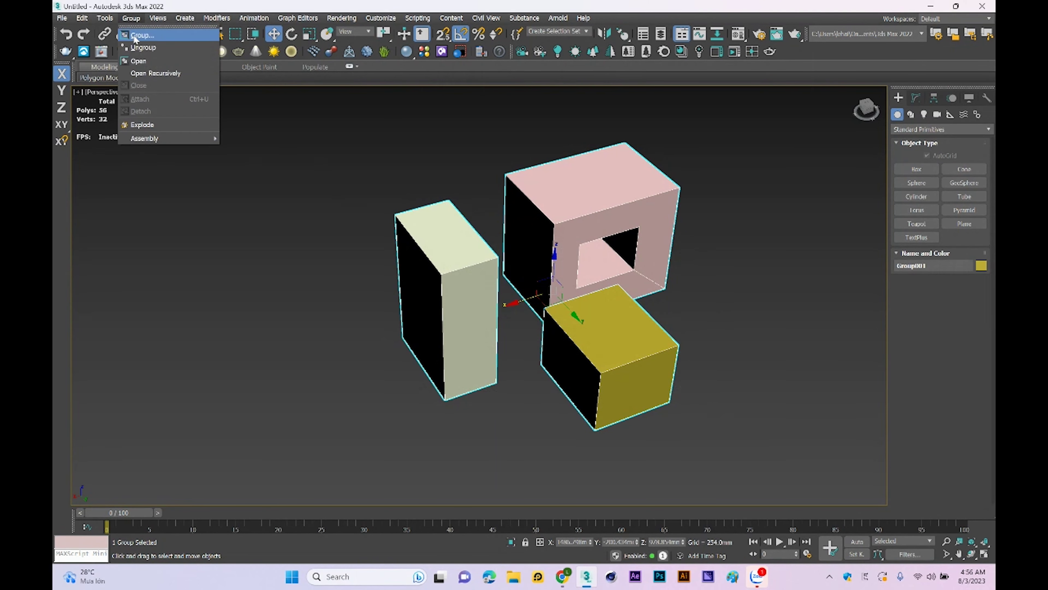
click(141, 62)
click(599, 222)
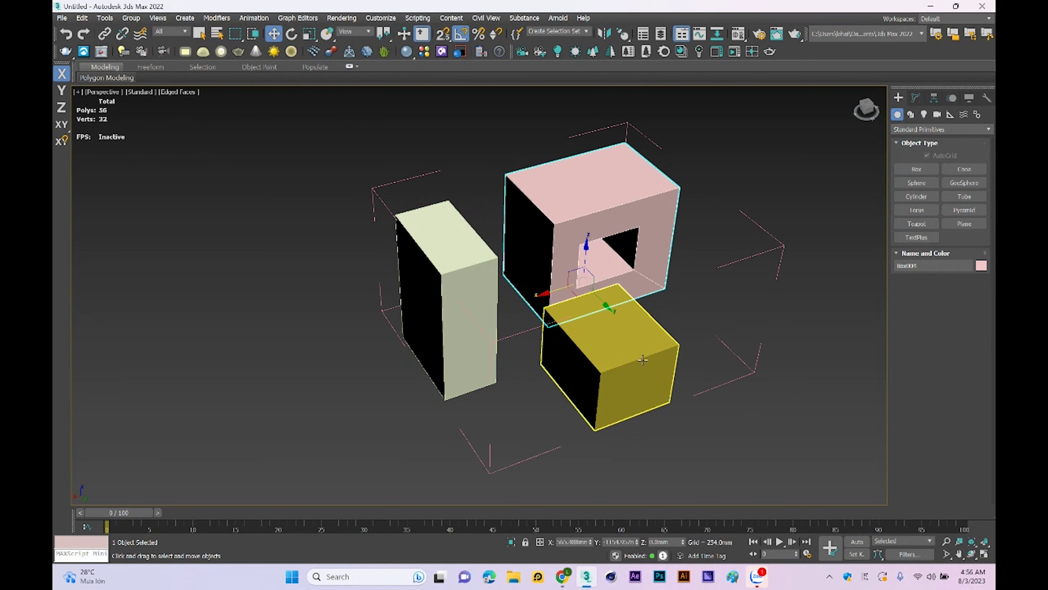
Step: Draw a new blue box right of the group and attach it to the open group
click(916, 170)
drag(807, 314, 780, 404)
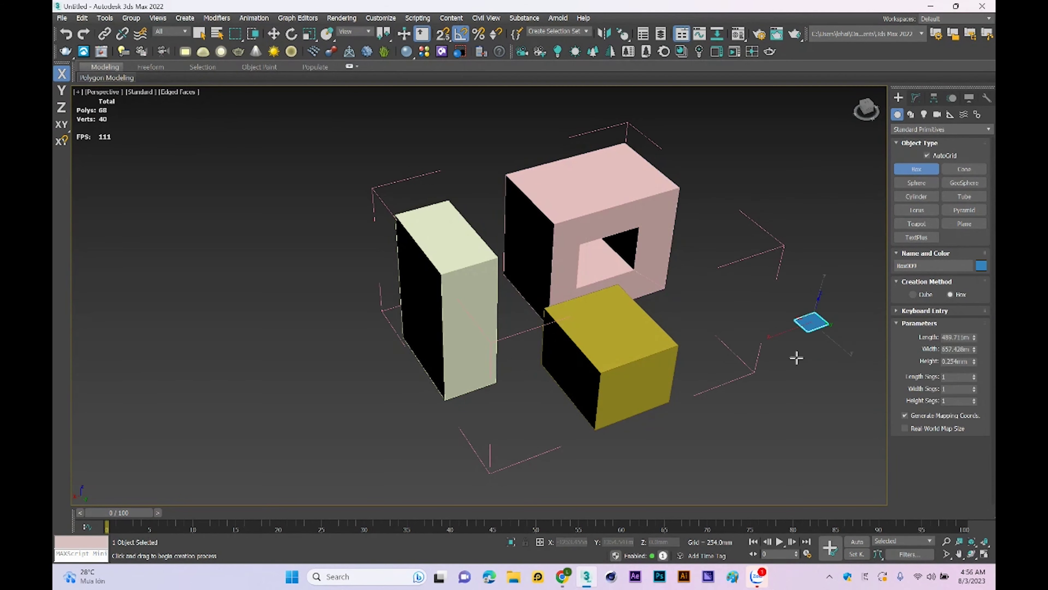
key(w)
middle_drag(798, 274, 739, 273)
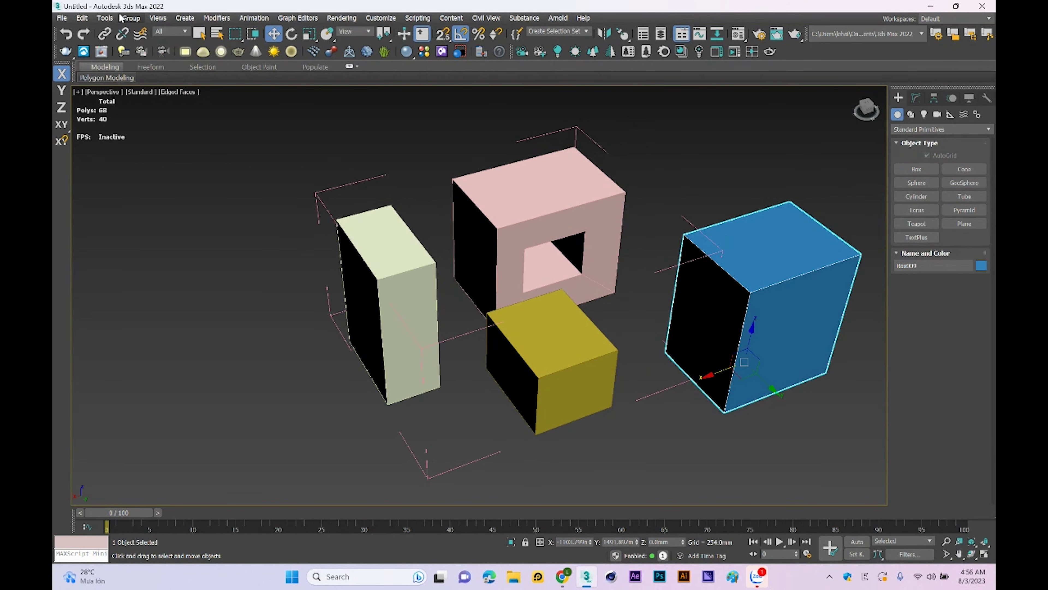
click(127, 21)
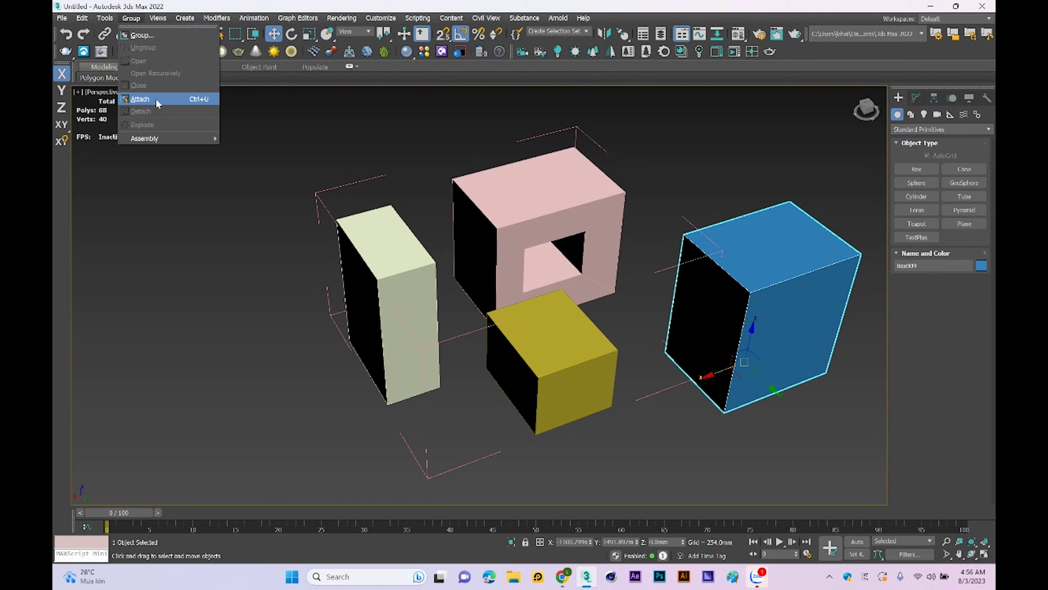
click(156, 99)
click(688, 223)
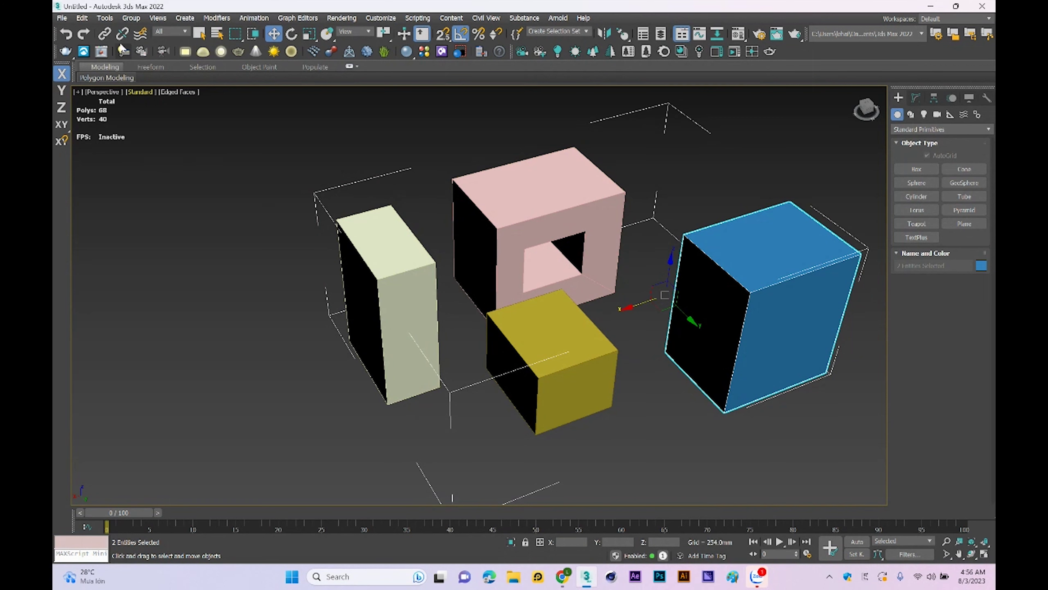
Step: Detach the pink hollow box, move the remaining Group001 boxes down-left, and close the group
click(508, 228)
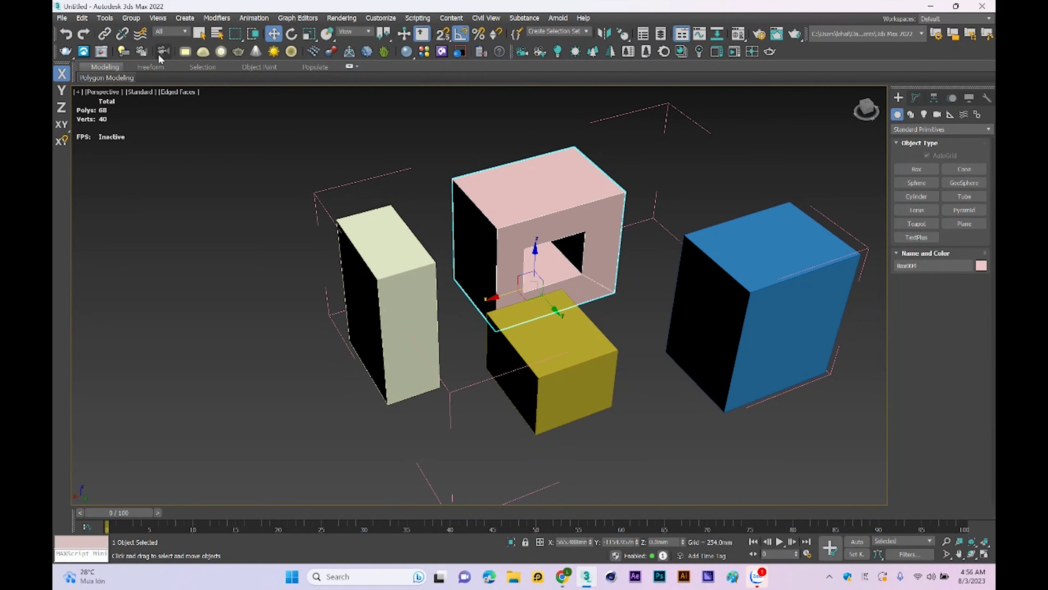
click(131, 18)
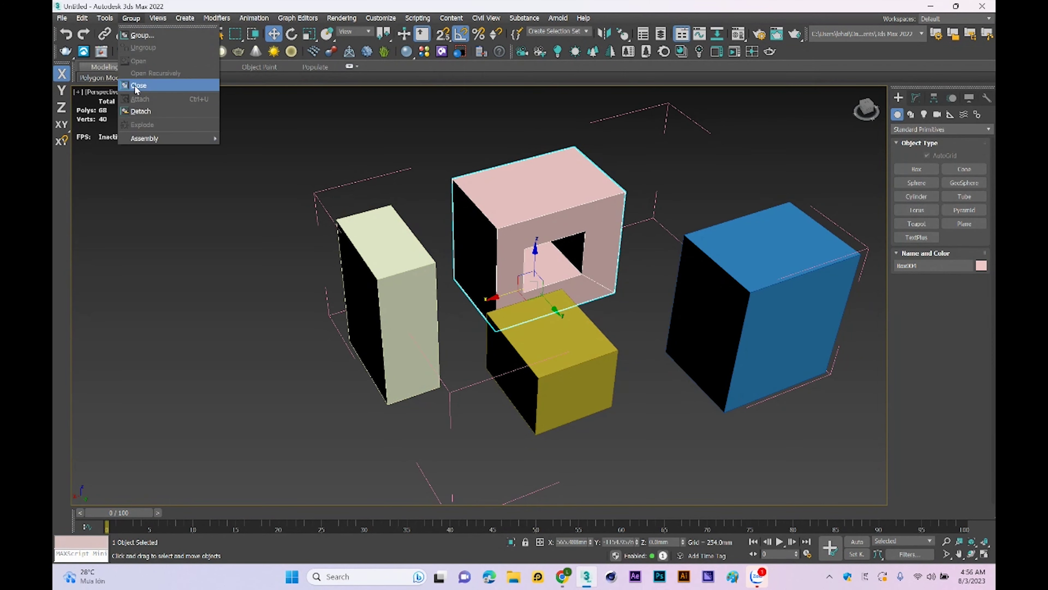
click(141, 114)
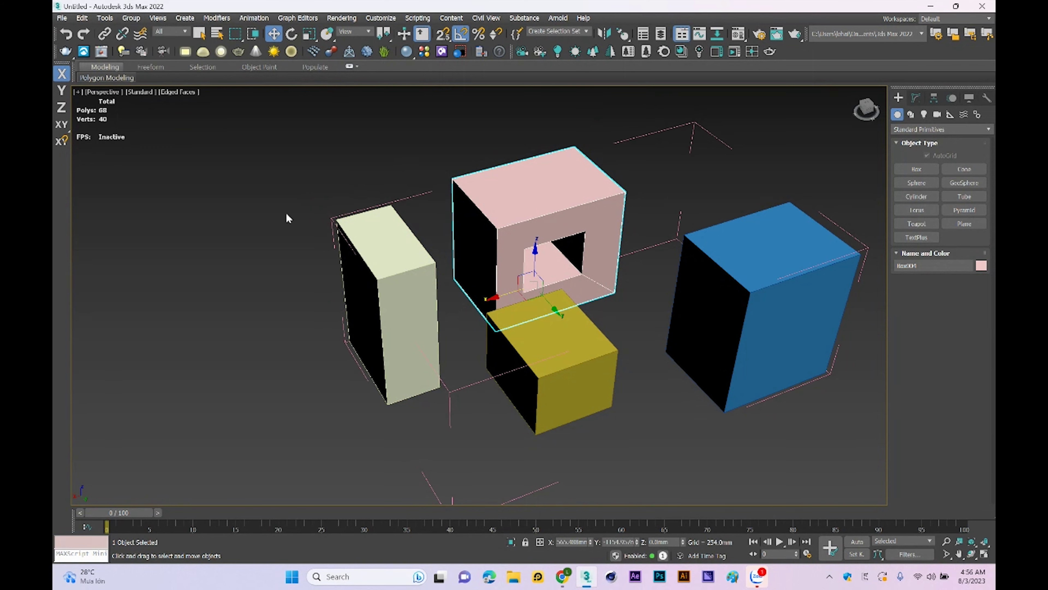
click(708, 132)
mouse_move(506, 295)
mouse_down()
mouse_move(471, 344)
mouse_move(476, 335)
mouse_up()
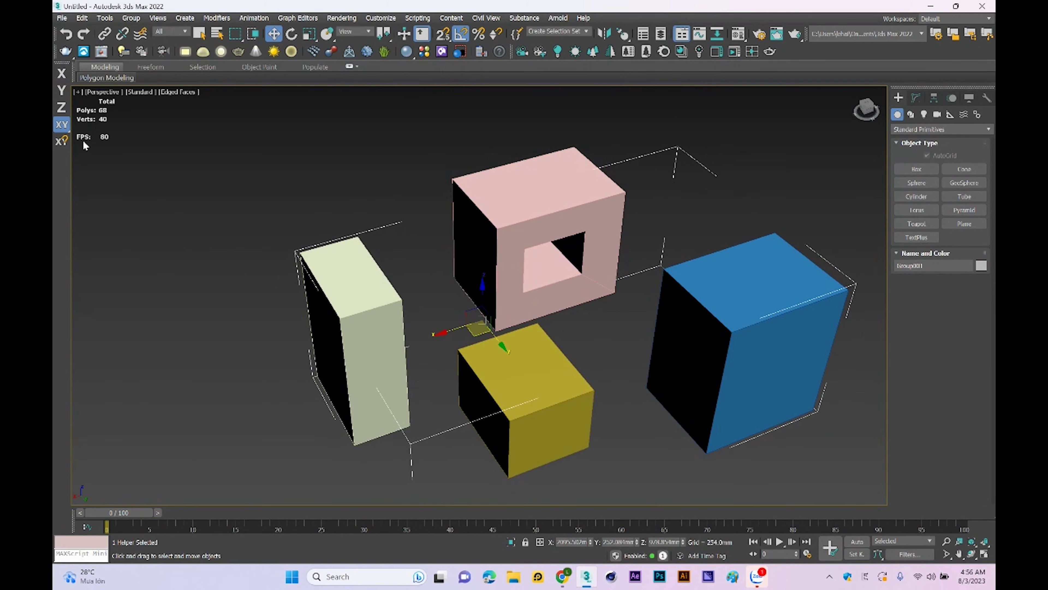
click(131, 18)
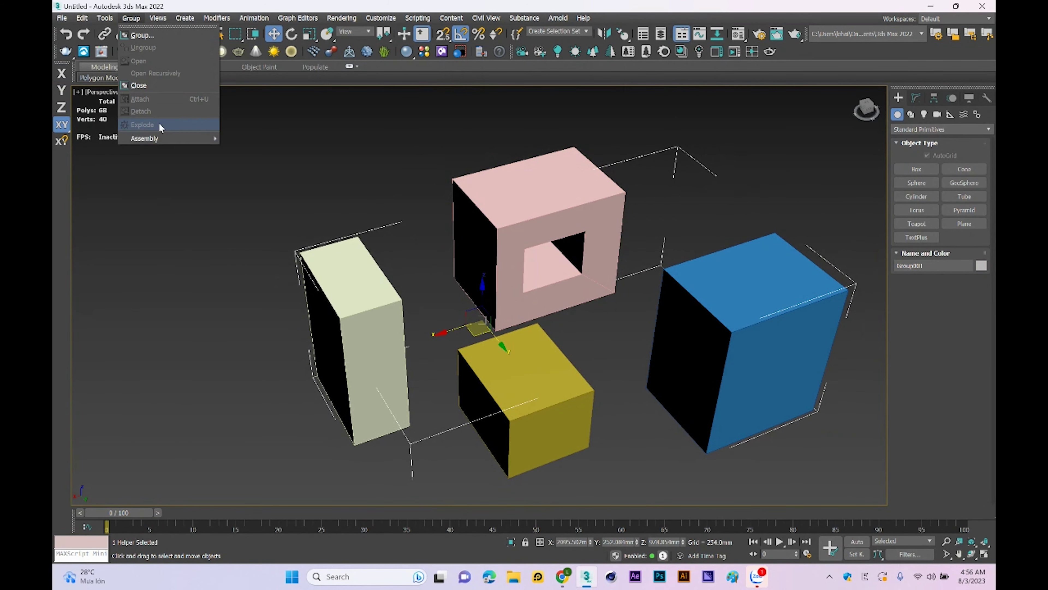
click(139, 86)
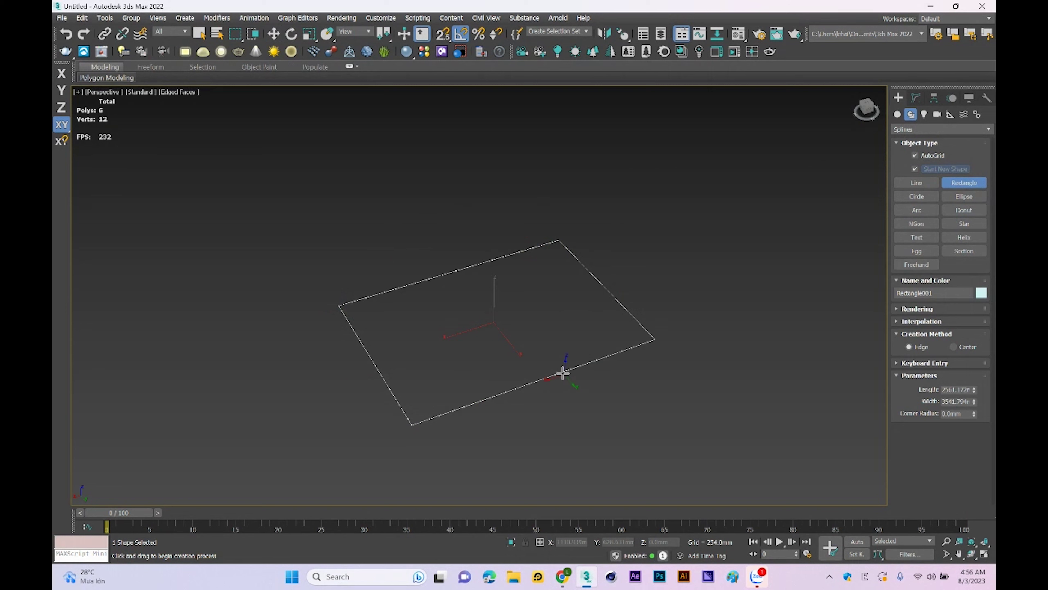
Step: Add an Edit Spline modifier to Rectangle001
click(915, 98)
click(924, 127)
scroll(924, 136, down, 5)
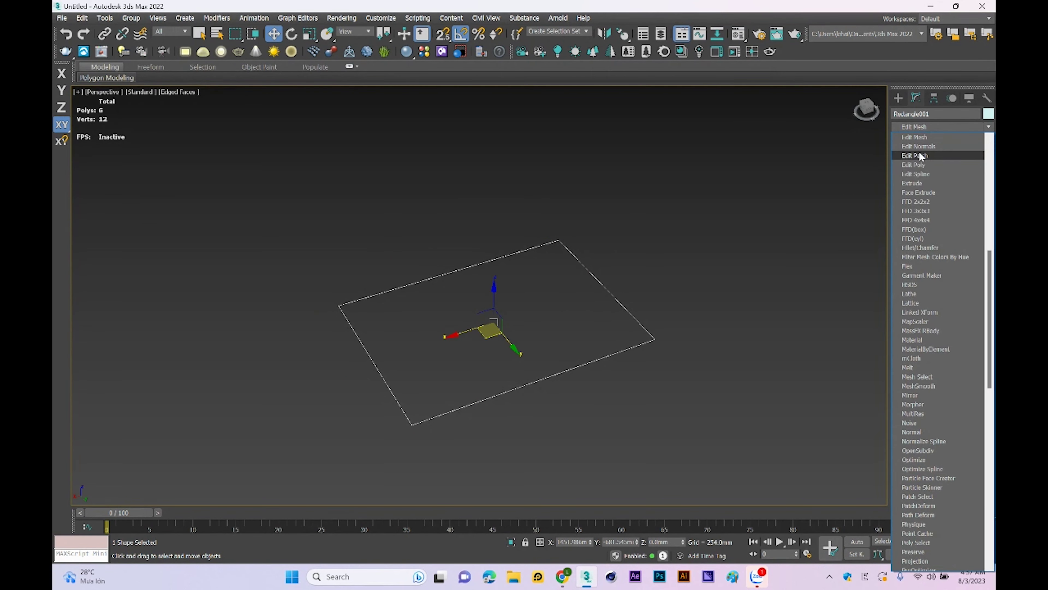
click(917, 175)
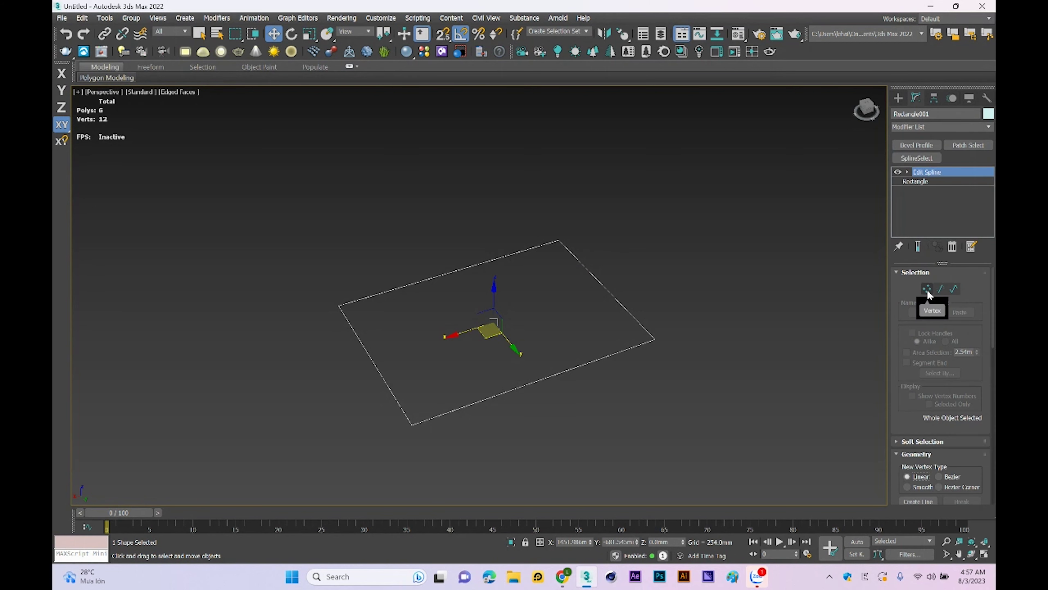
Step: Select a vertex, then the right and bottom segments, then switch to Spline level
click(928, 289)
click(655, 339)
click(559, 240)
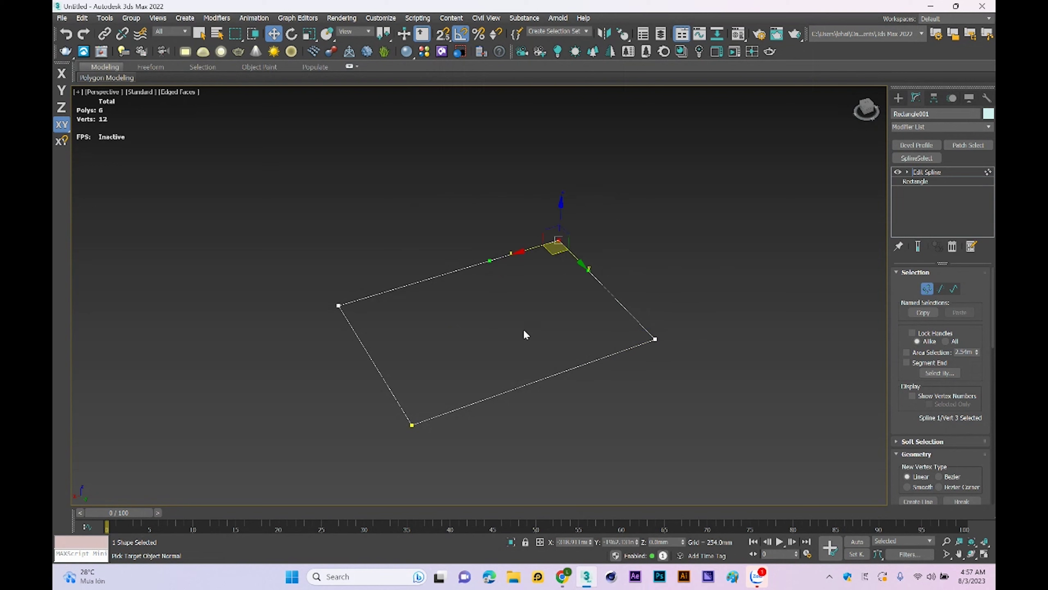
click(940, 289)
click(606, 289)
ctrl+click(619, 352)
click(953, 291)
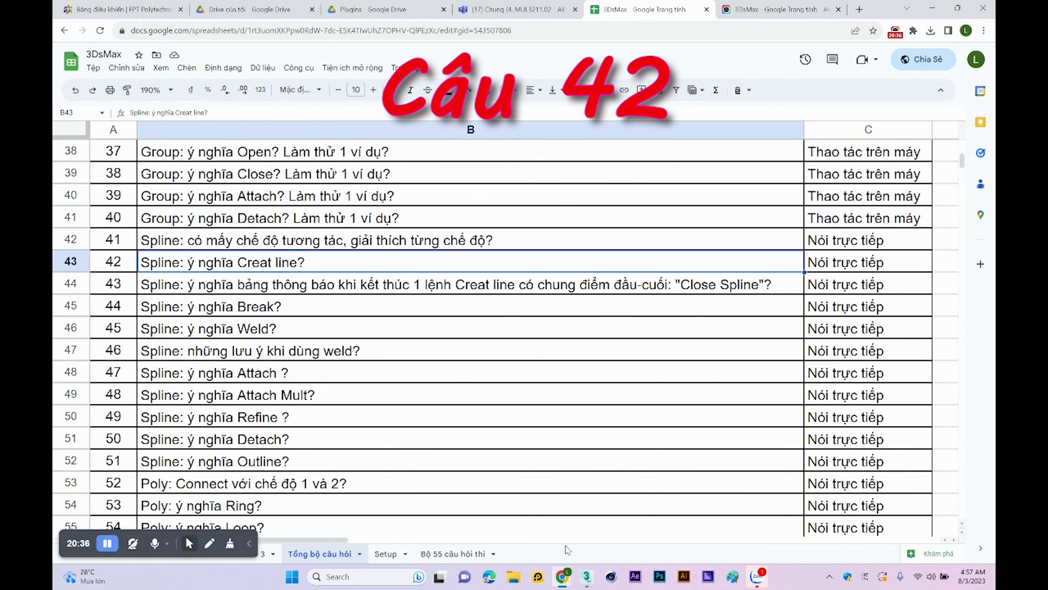
click(587, 575)
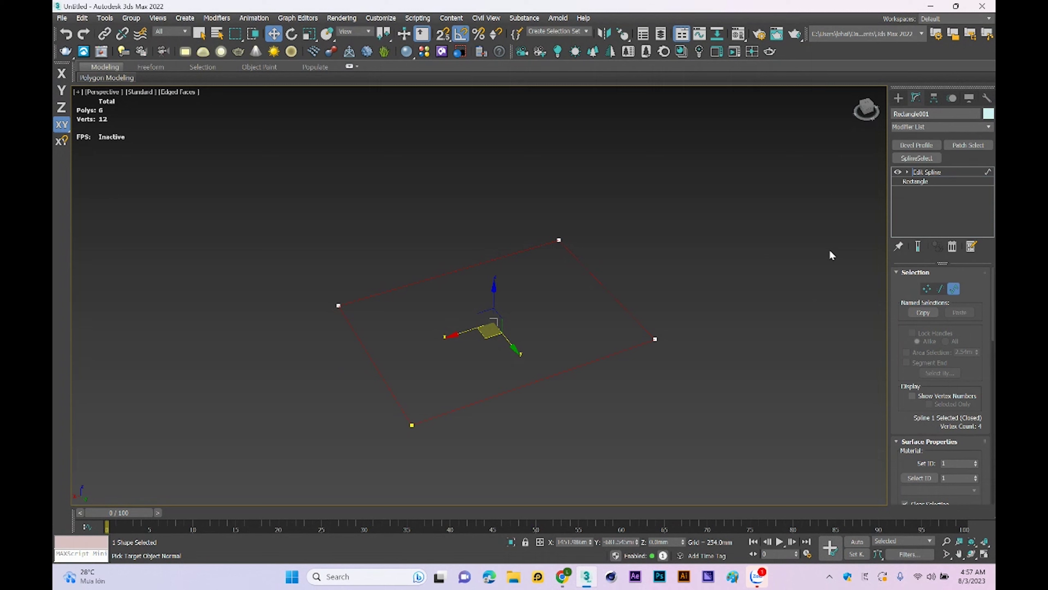
Step: Draw an open four-vertex zigzag line beside the rectangle using Create Line
right_click(708, 242)
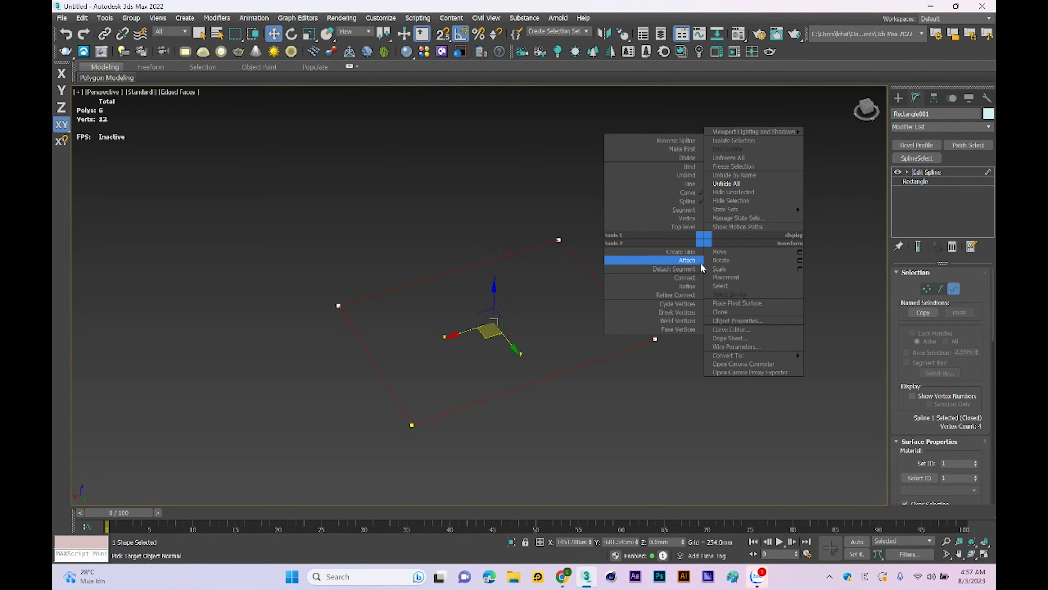
click(683, 252)
click(659, 229)
click(741, 263)
click(737, 379)
click(622, 431)
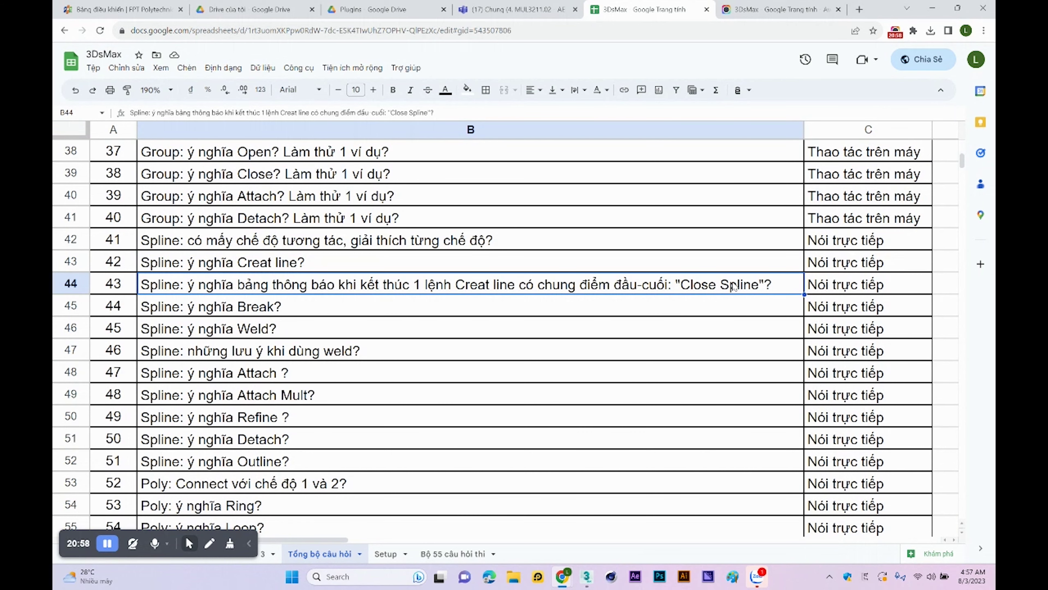
click(586, 576)
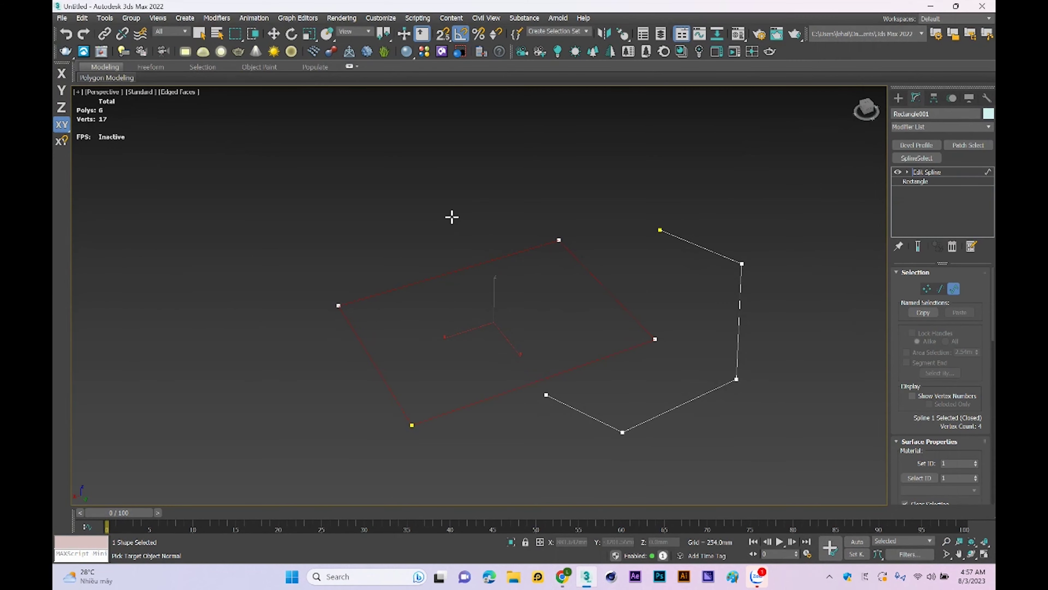
Step: Draw a pentagon outline above the rectangle and close the spline
click(502, 223)
click(431, 272)
click(334, 255)
click(347, 167)
click(425, 153)
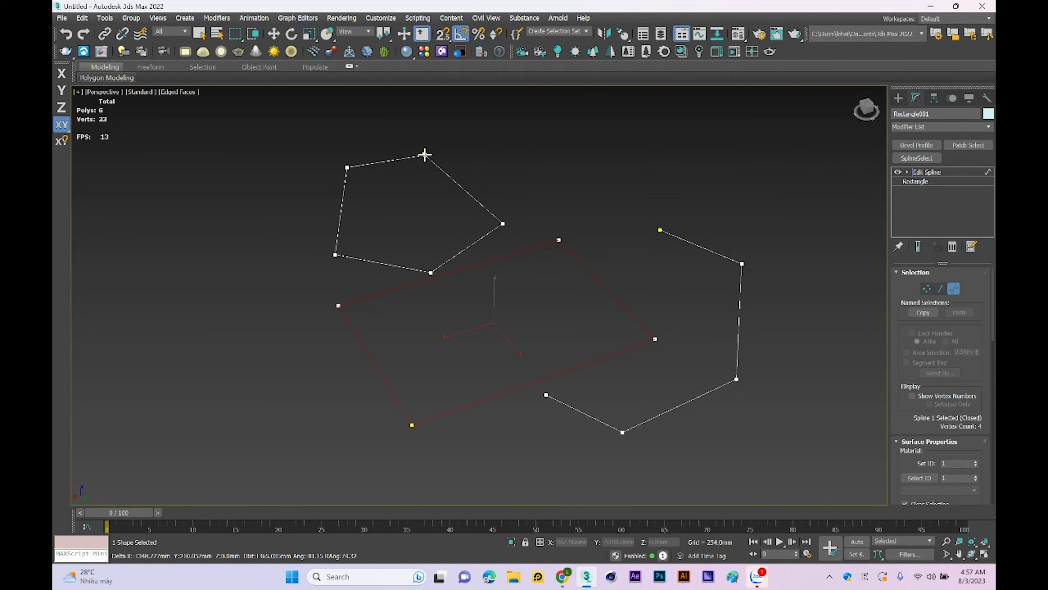
click(425, 154)
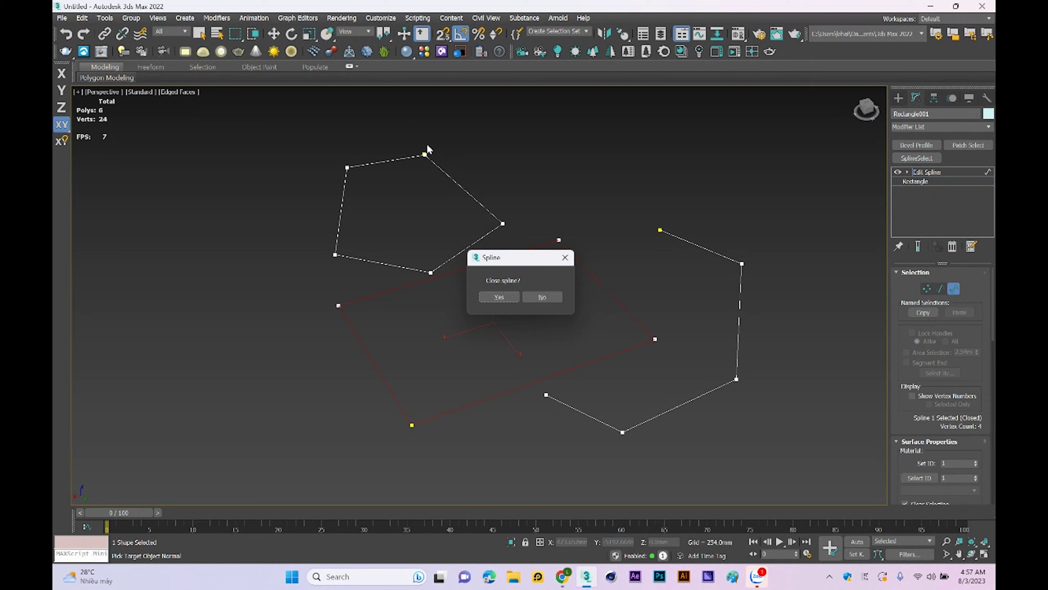
click(499, 298)
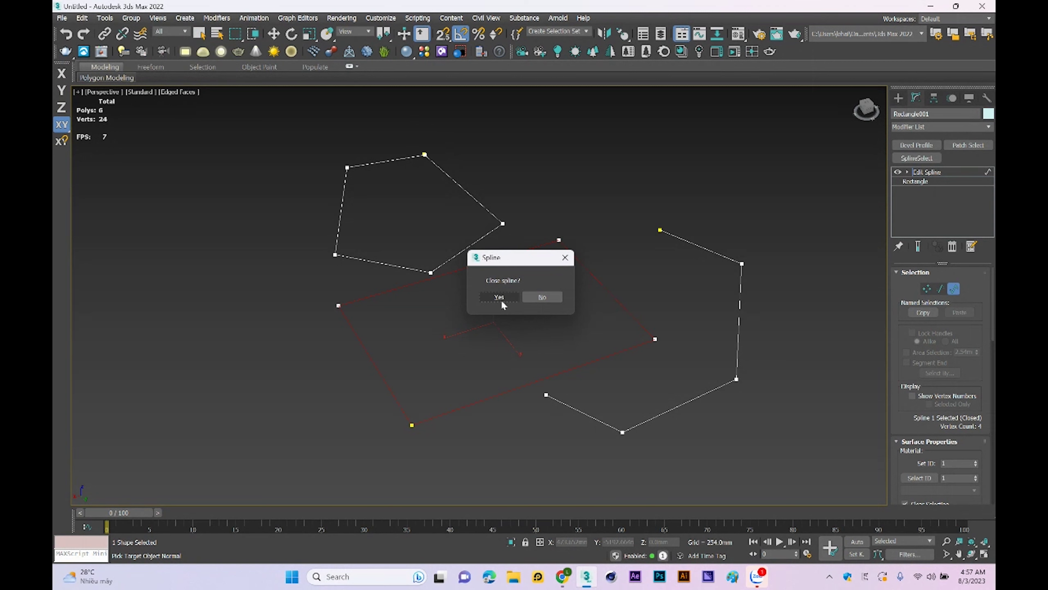
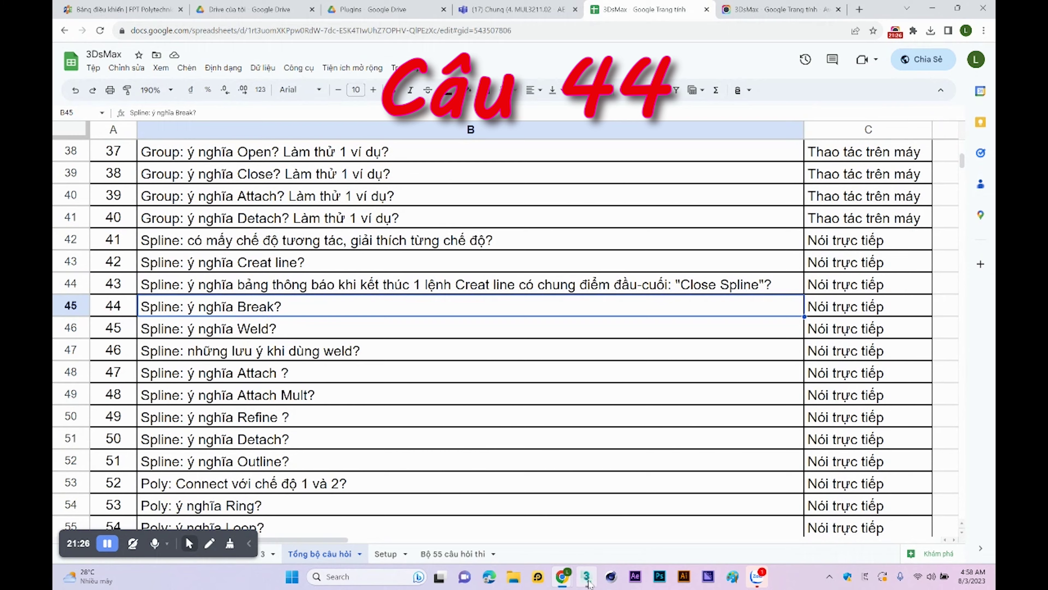
Step: Switch from the Google Sheets question list back to the 3ds Max spline scene
click(586, 576)
Step: Break Rectangle001's spline at a selected corner vertex
drag(645, 362, 645, 363)
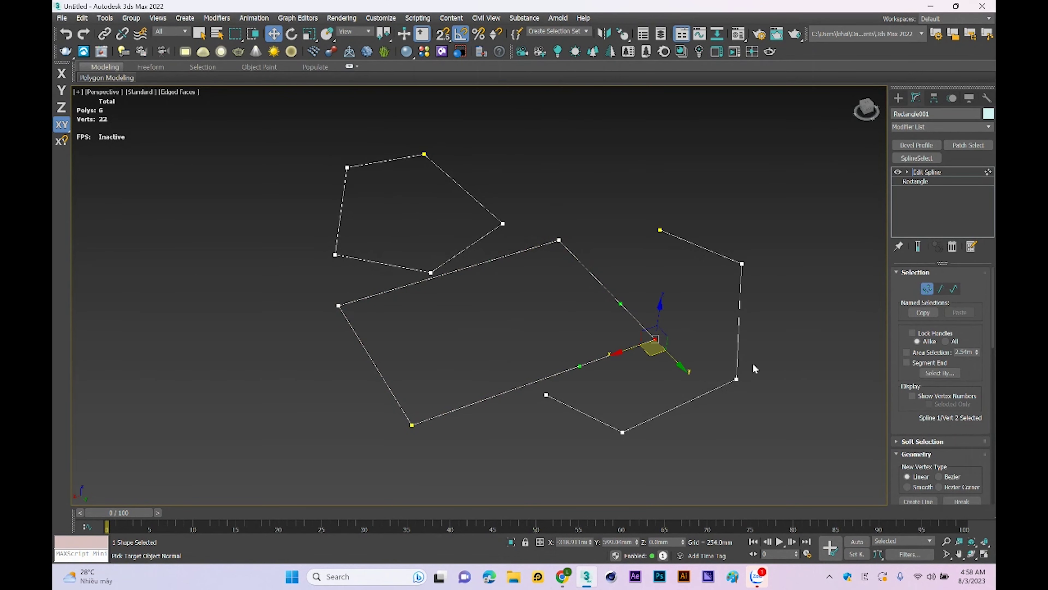
scroll(921, 417, down, 3)
scroll(924, 413, down, 2)
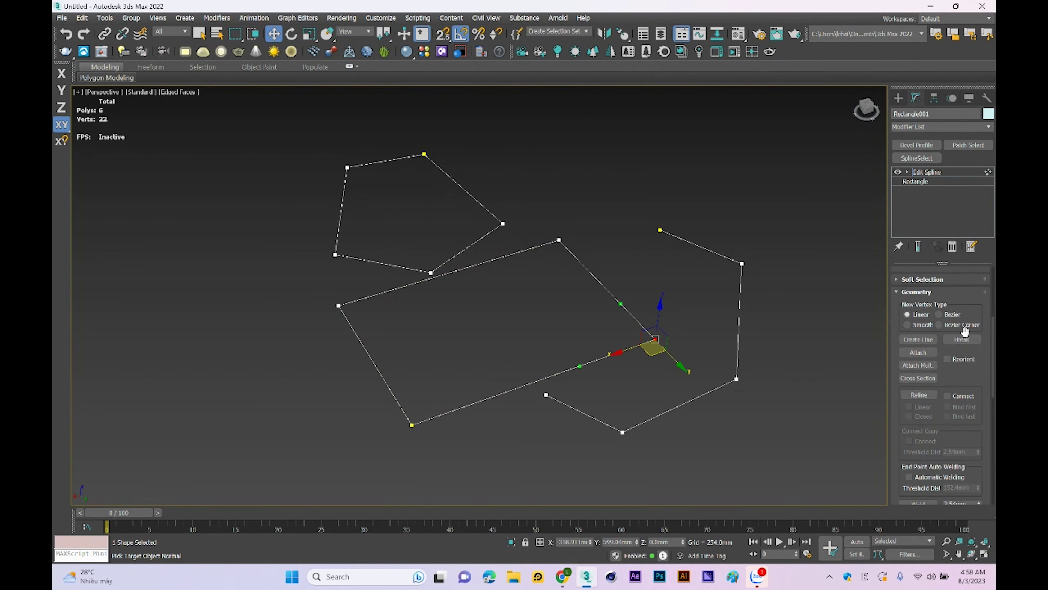
click(961, 340)
click(654, 339)
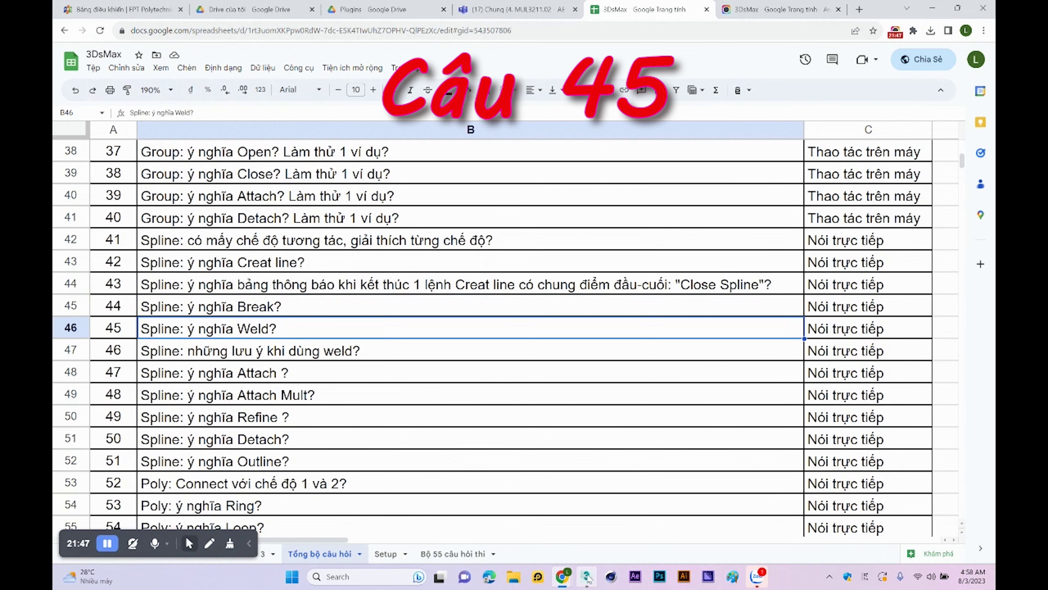
Step: Snap one split vertex onto the other and weld them, 23 to 22 vertices
click(587, 577)
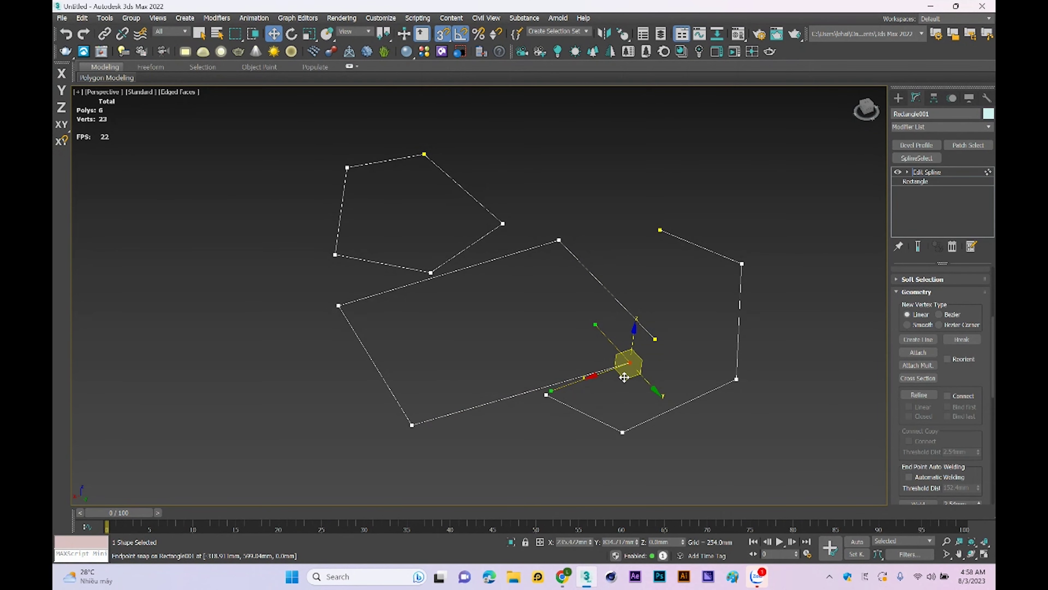
drag(624, 377, 655, 340)
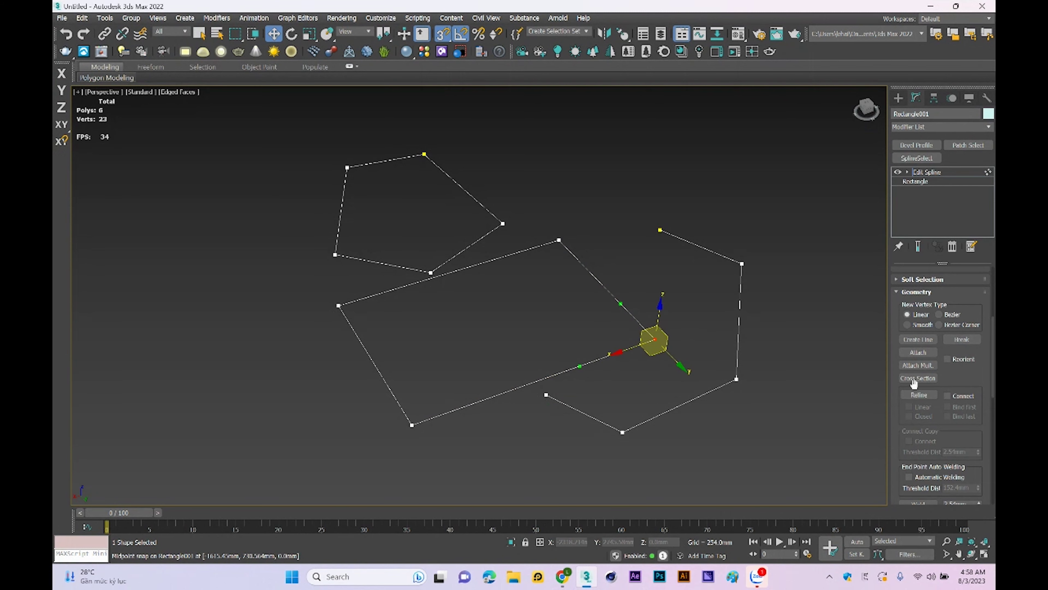
drag(914, 383, 935, 251)
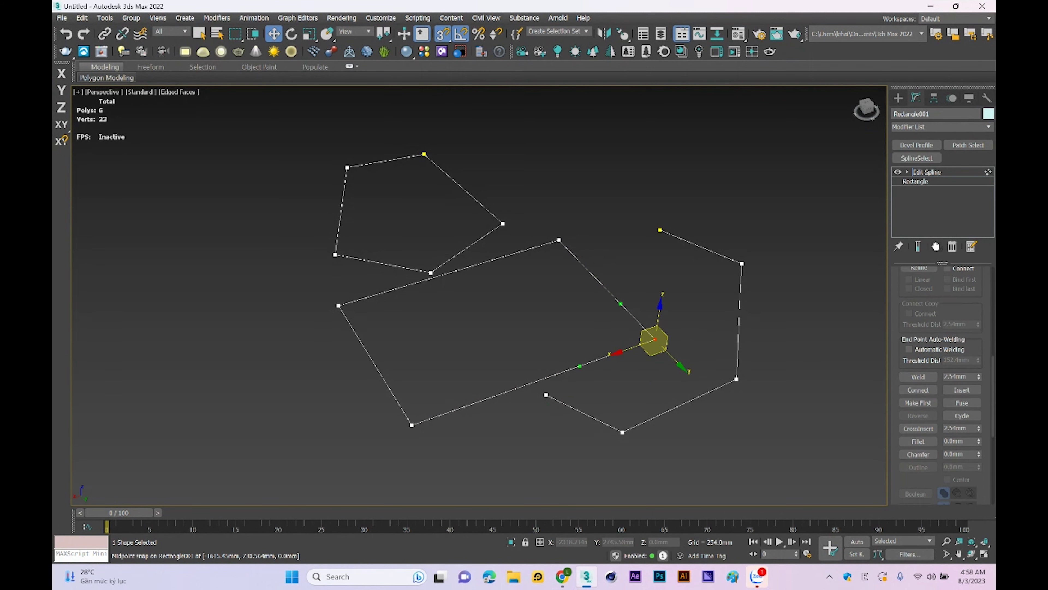
click(916, 376)
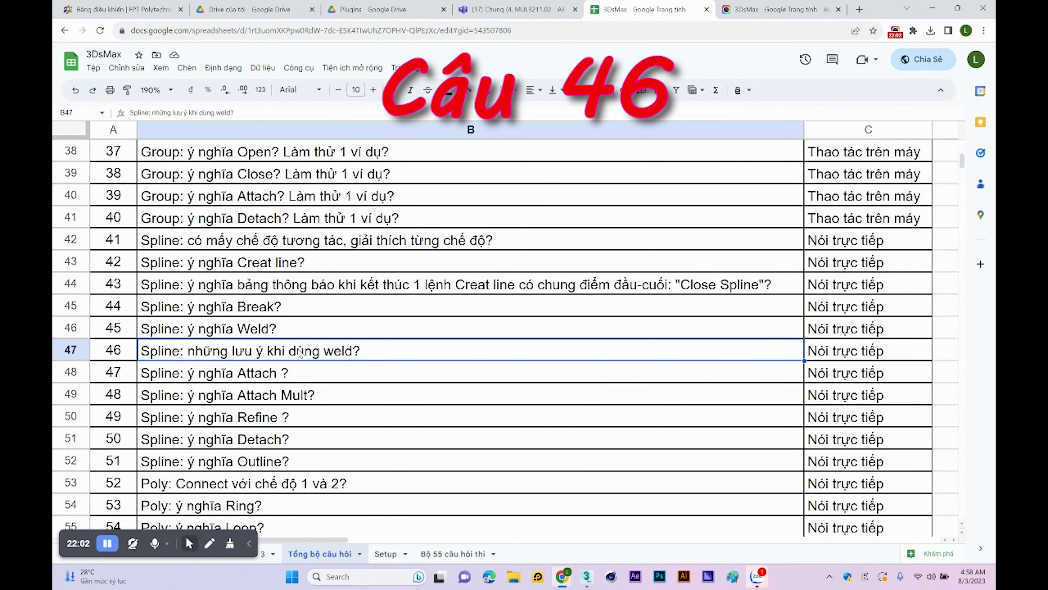
click(586, 576)
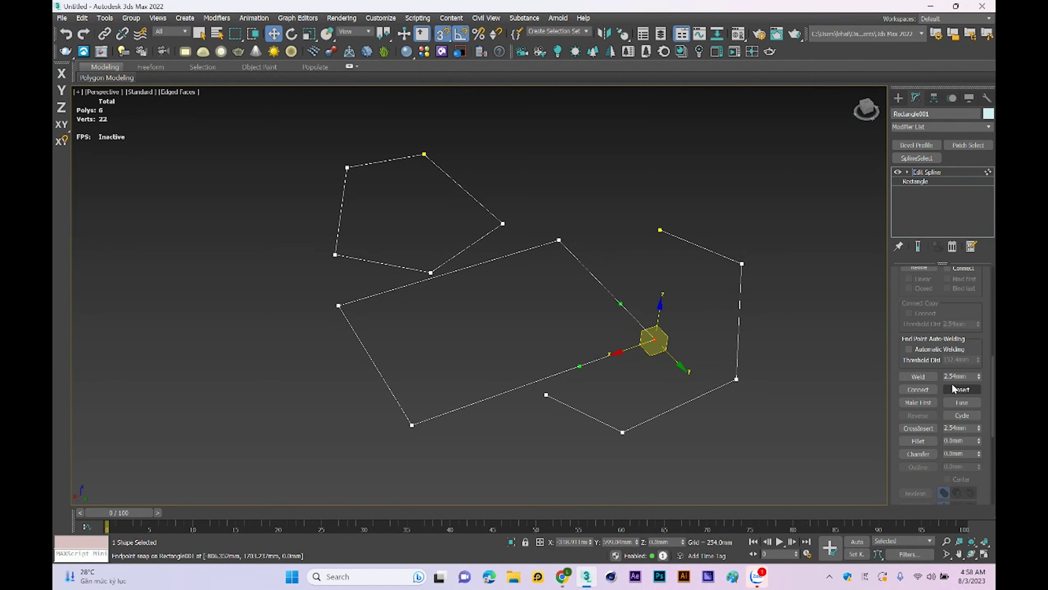
Step: Weld the right spline's upper and lower open ends using a 20000.54mm threshold
click(918, 376)
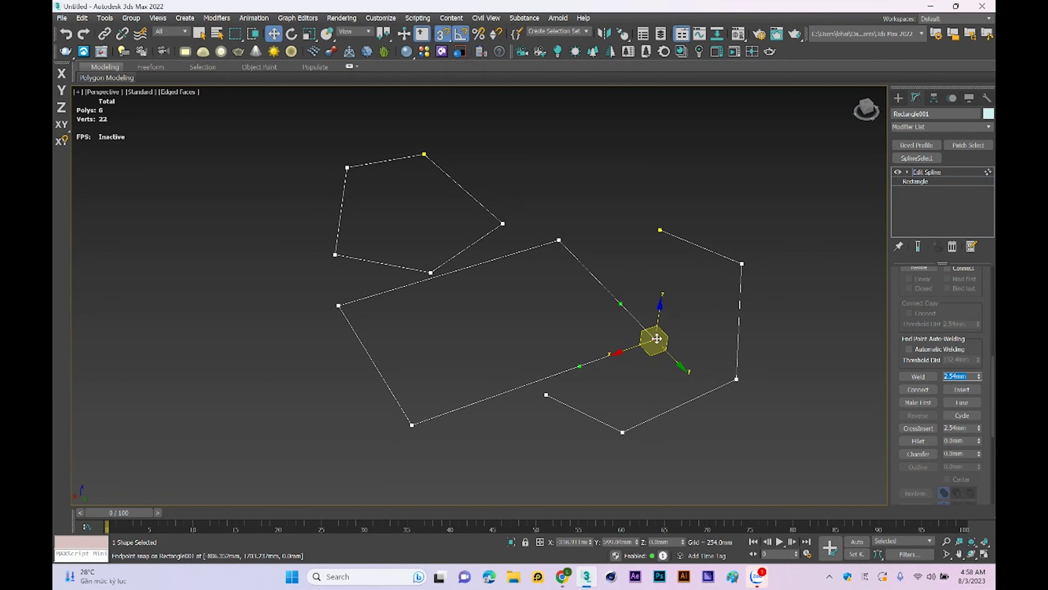
click(660, 230)
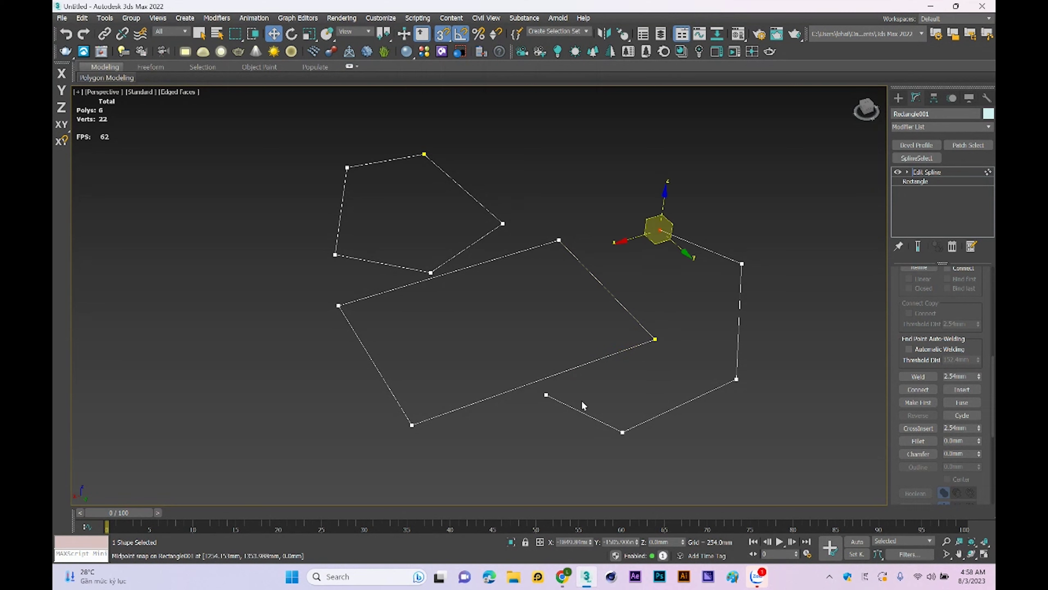
click(546, 395)
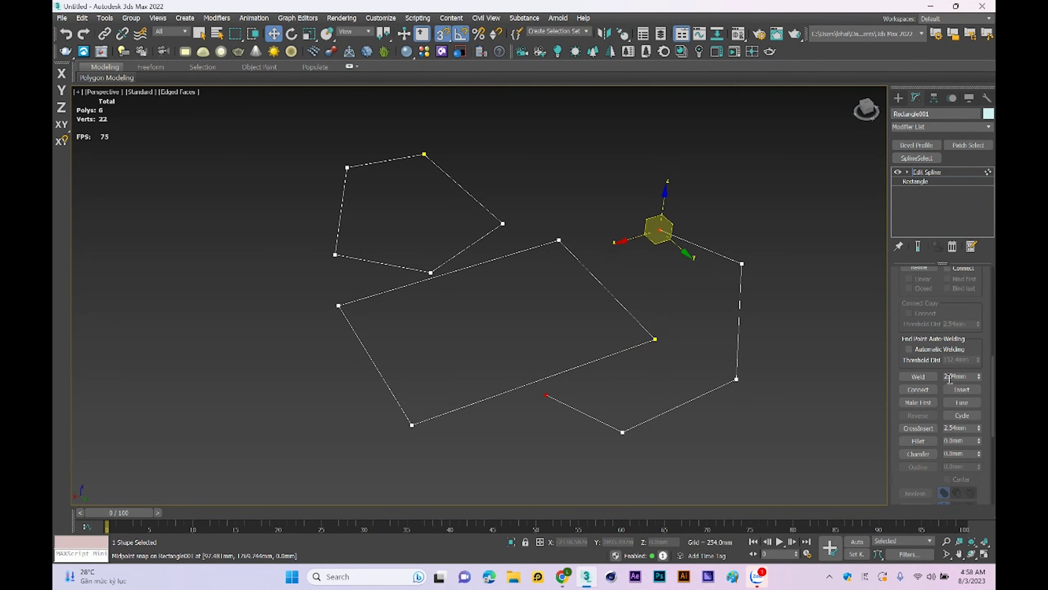
click(919, 376)
click(926, 376)
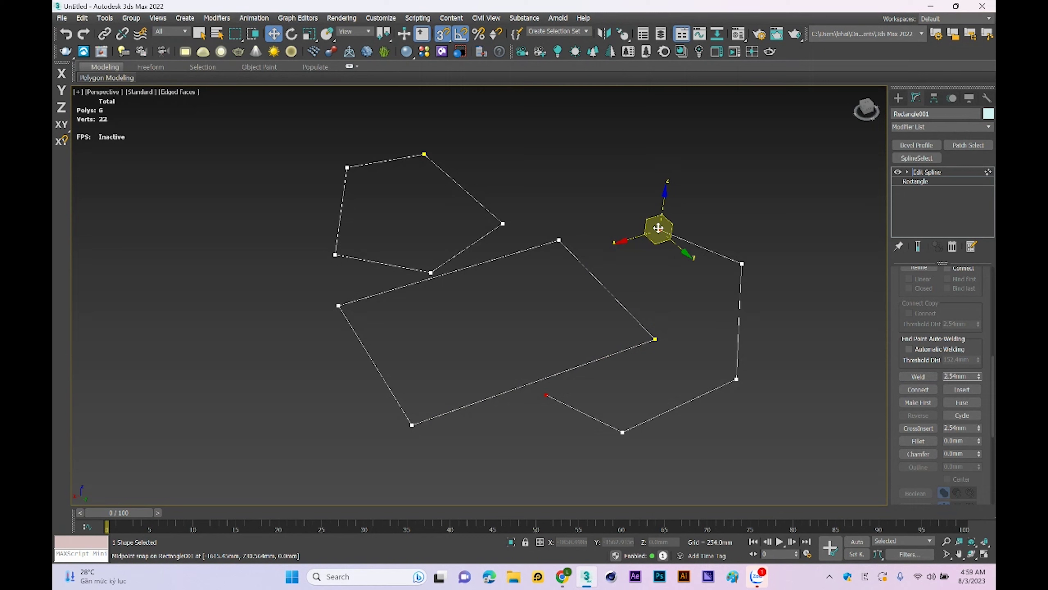
click(546, 396)
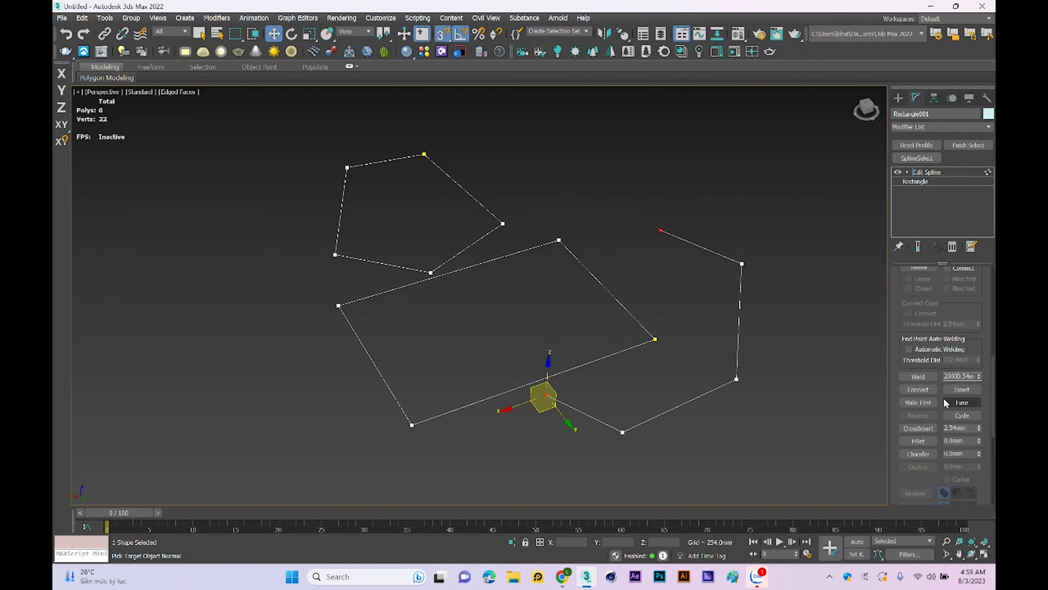
click(917, 378)
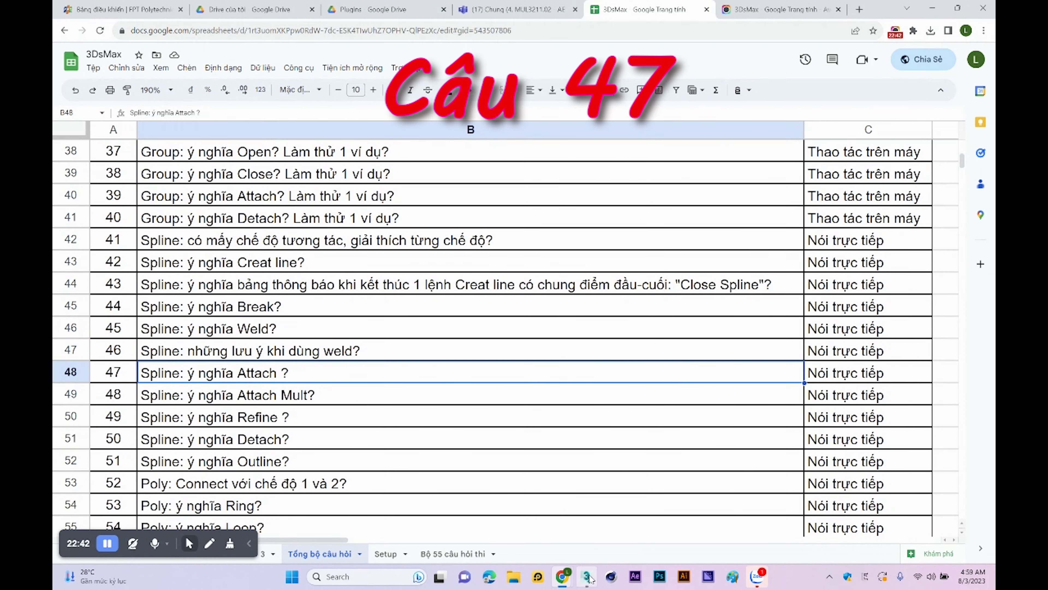
click(587, 577)
Step: Draw a new rectangle and attach it to Rectangle001 via the quad-menu Attach
drag(442, 306, 590, 390)
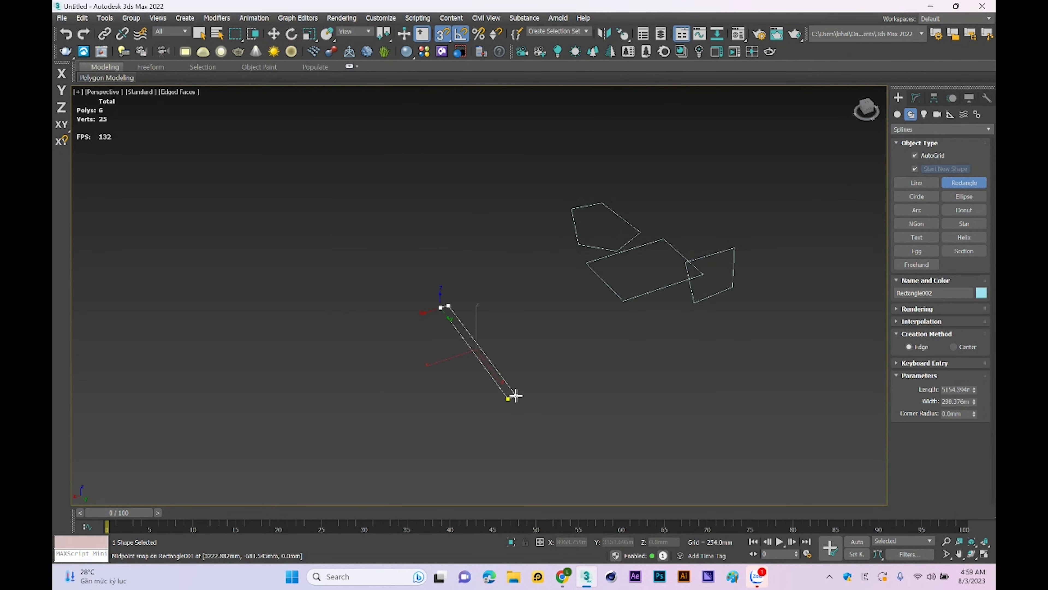
right_click(590, 390)
click(916, 97)
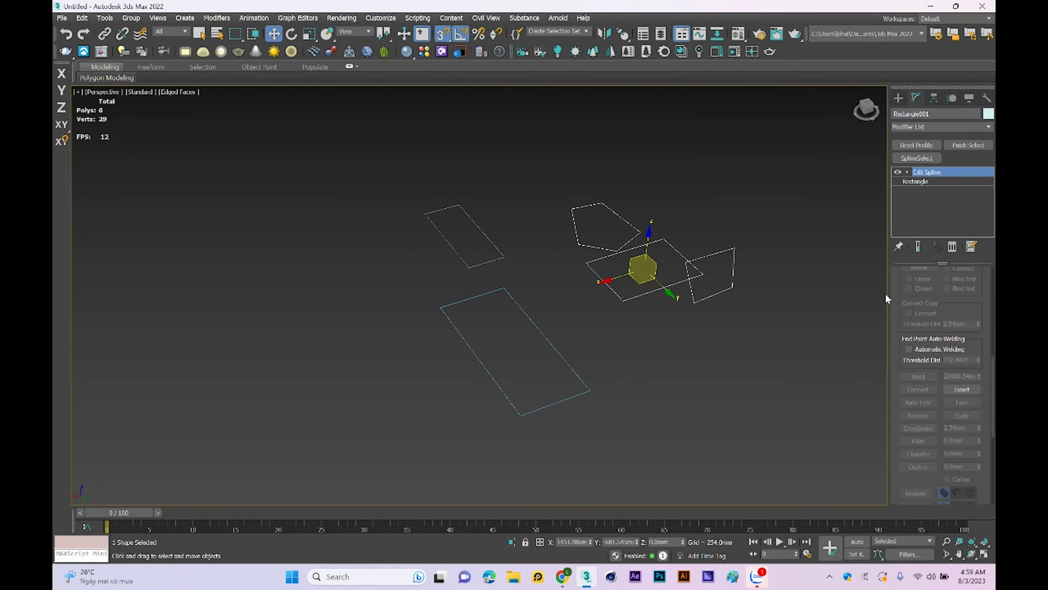
right_click(739, 294)
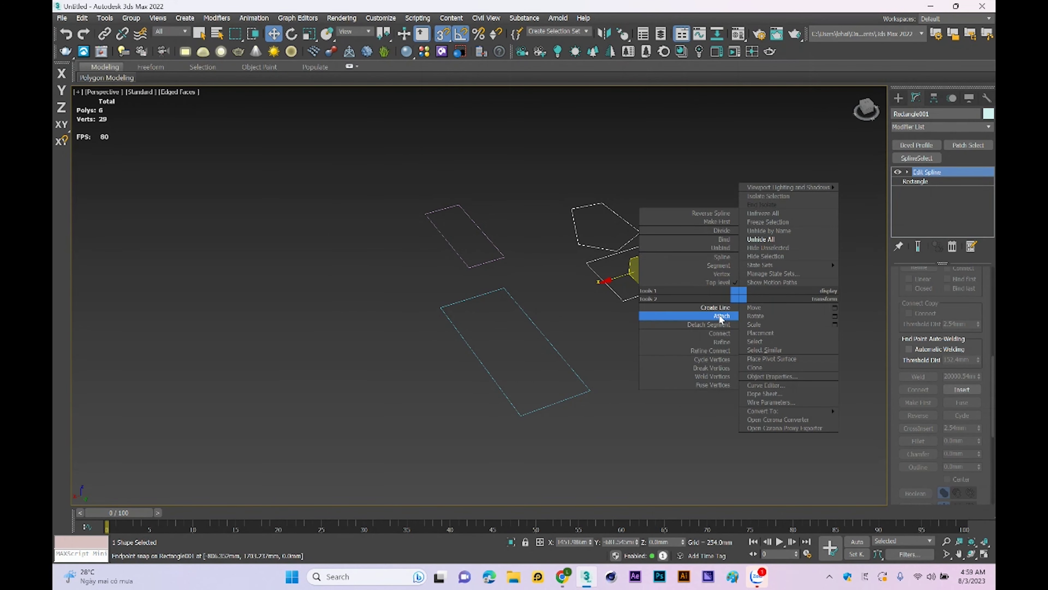
click(742, 333)
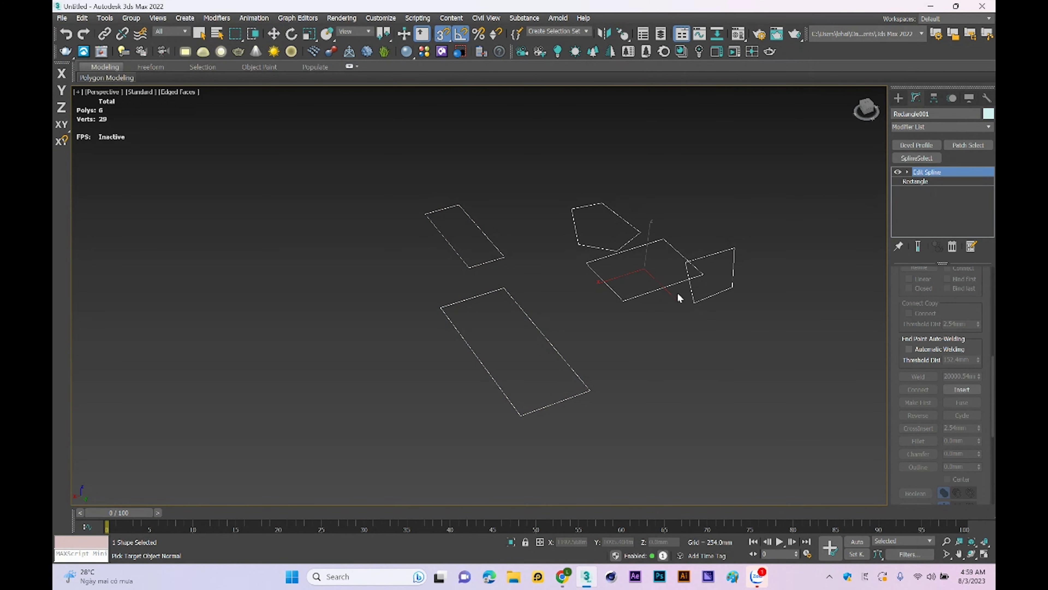
key(w)
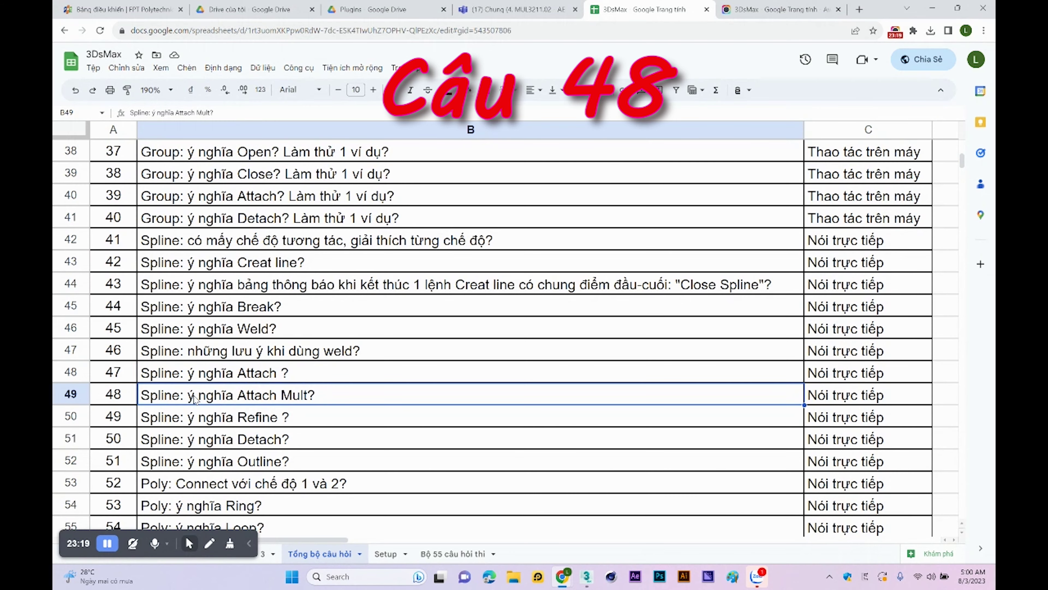
click(586, 576)
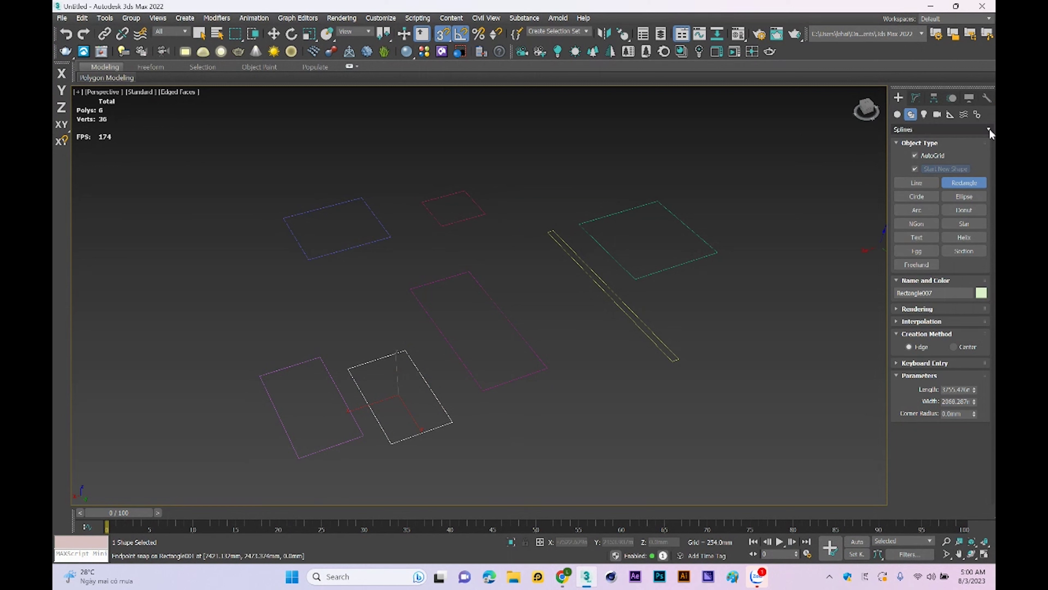
Step: Add an Edit Spline modifier to Rectangle007
click(910, 101)
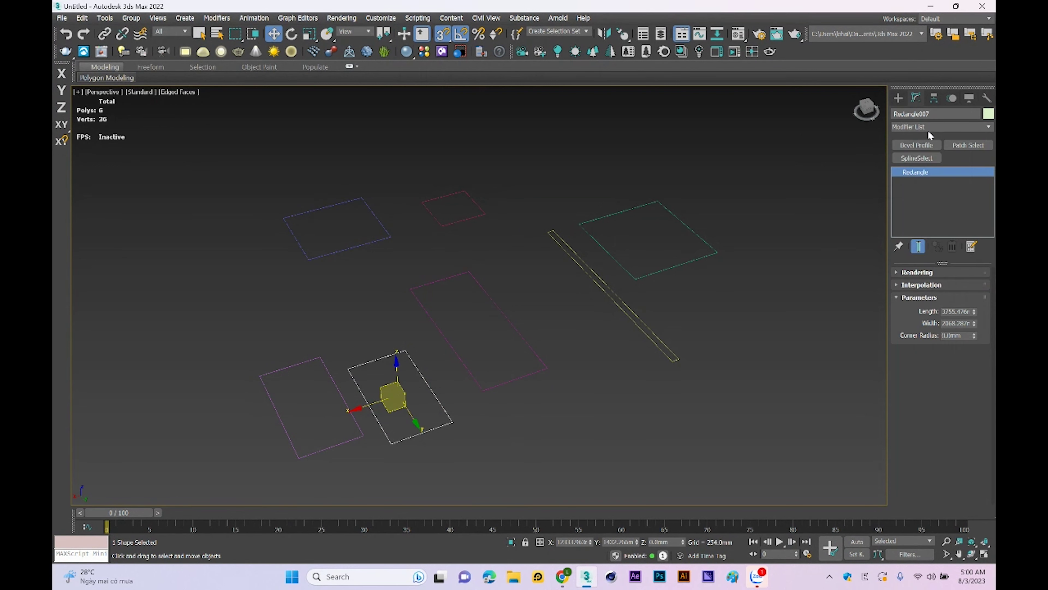
click(927, 126)
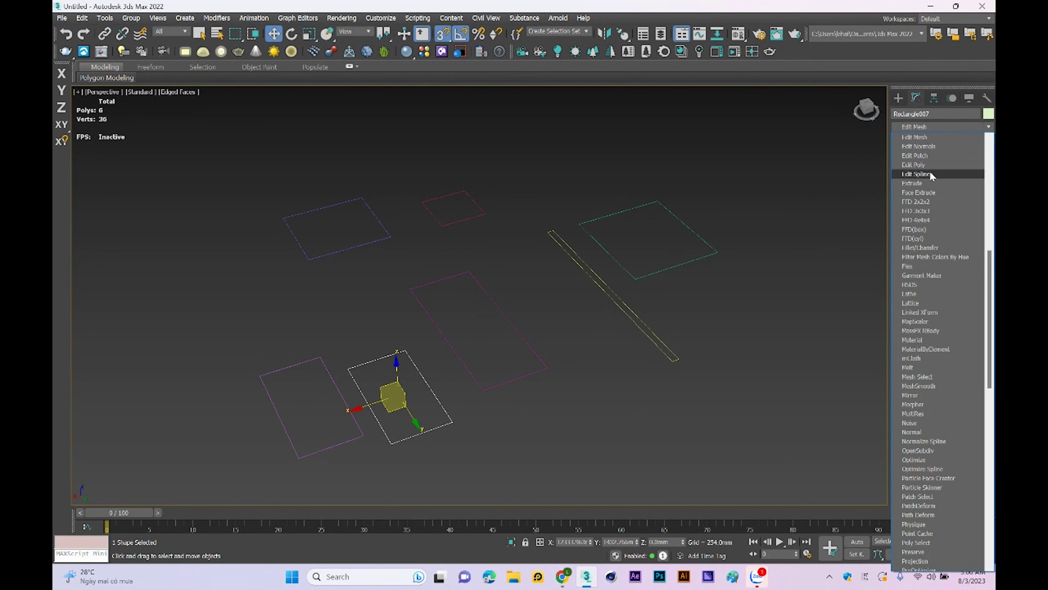
click(930, 171)
right_click(605, 340)
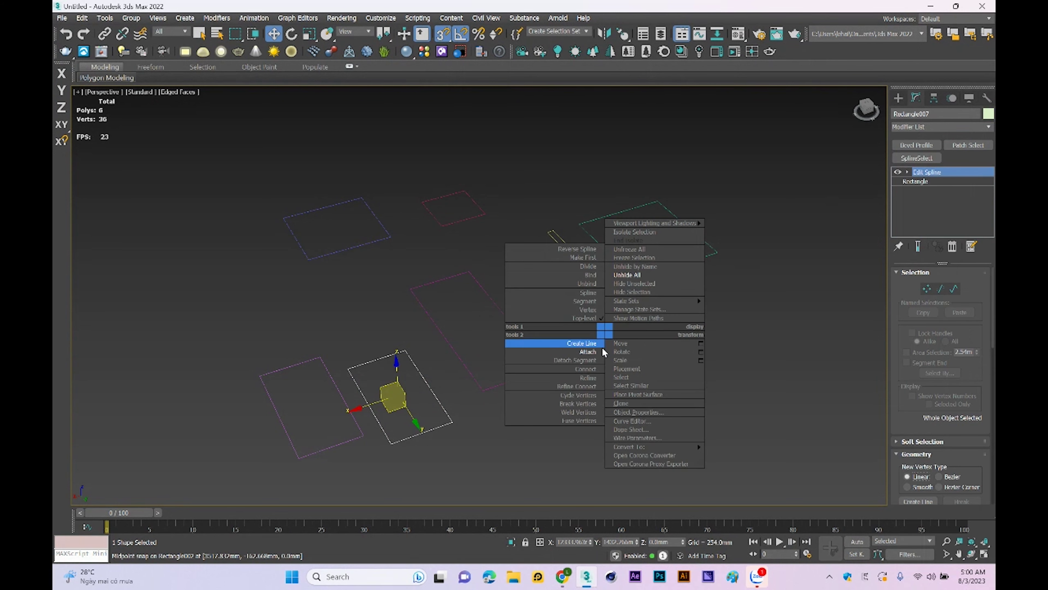
click(584, 356)
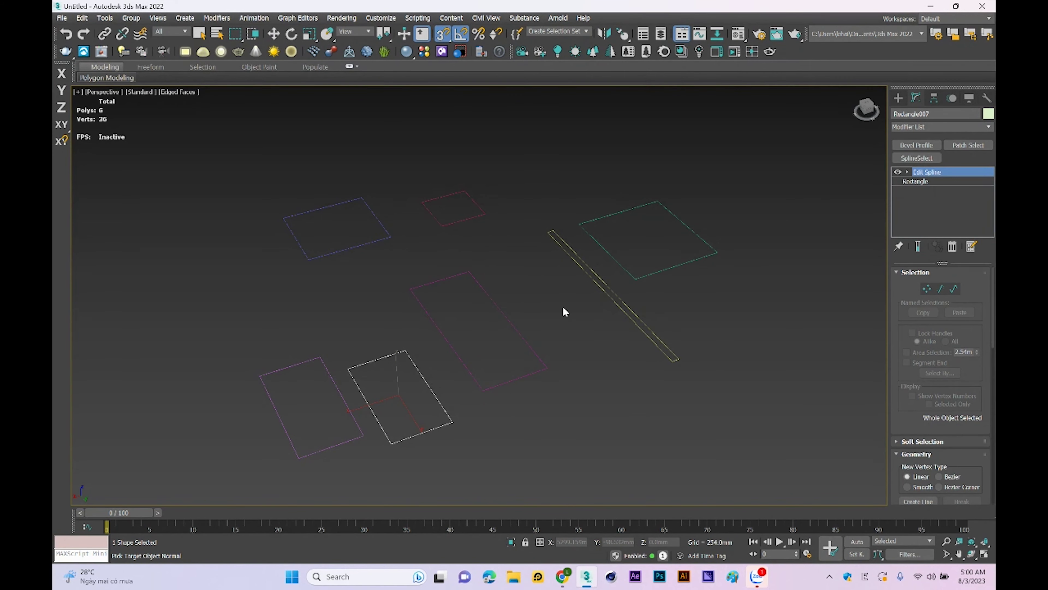
key(Escape)
Step: Attach Rectangle001 through Rectangle006 into Rectangle007 with Attach Mult
drag(888, 305, 777, 307)
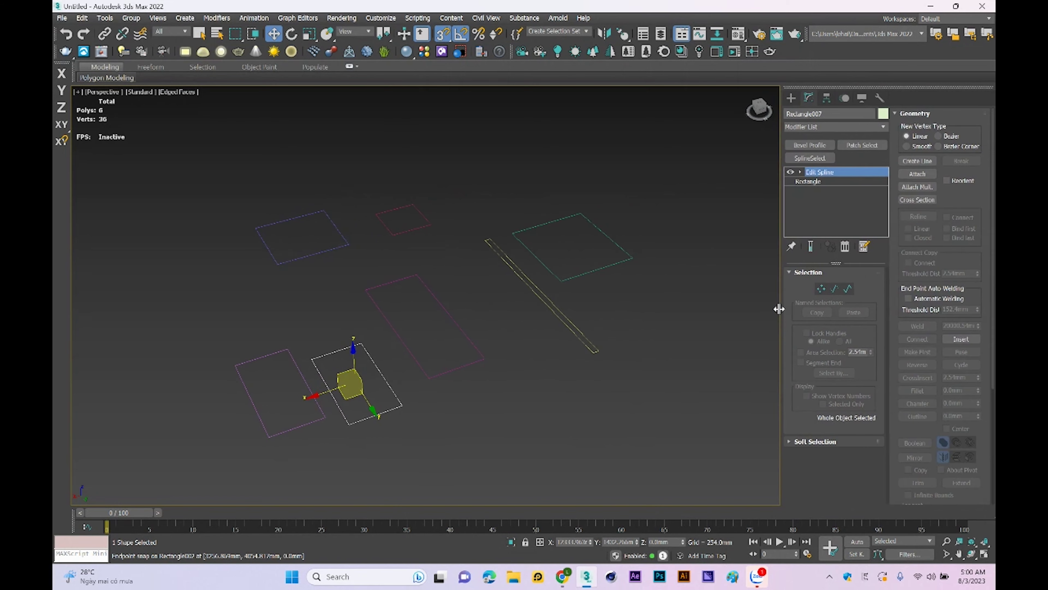
click(911, 187)
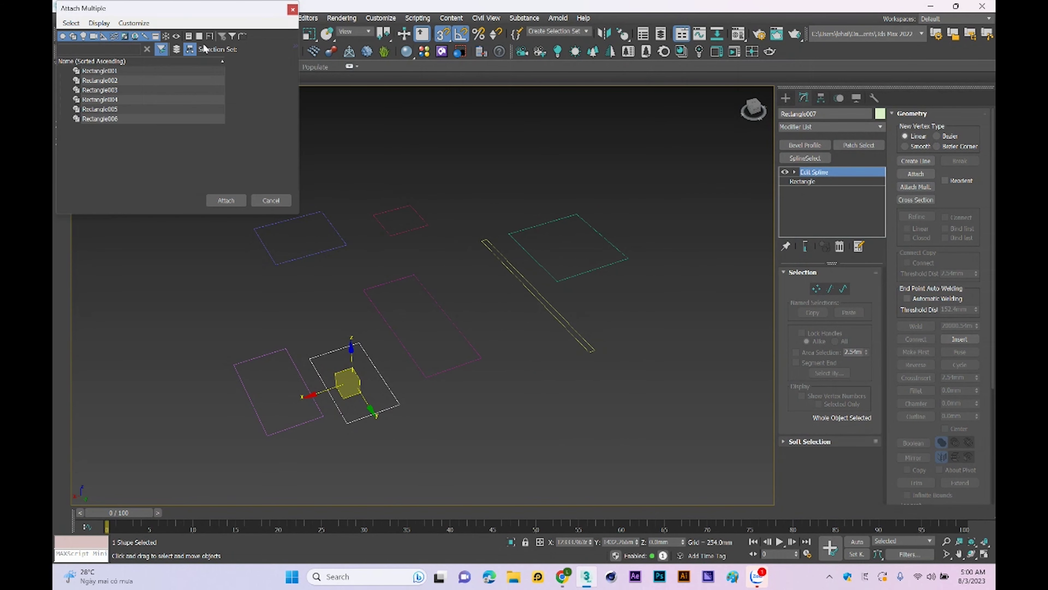
drag(187, 12, 642, 170)
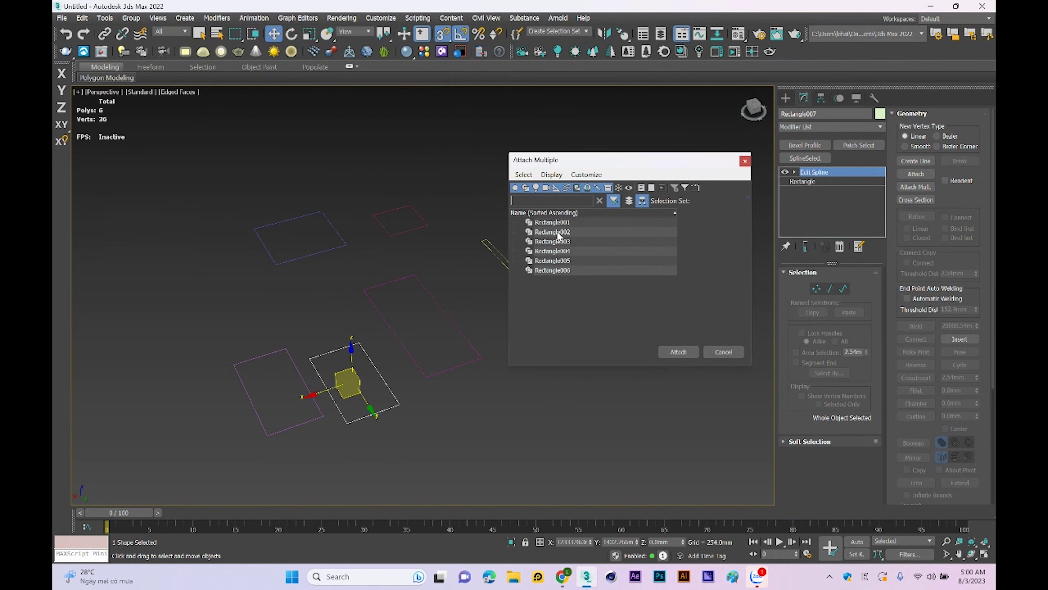
click(558, 223)
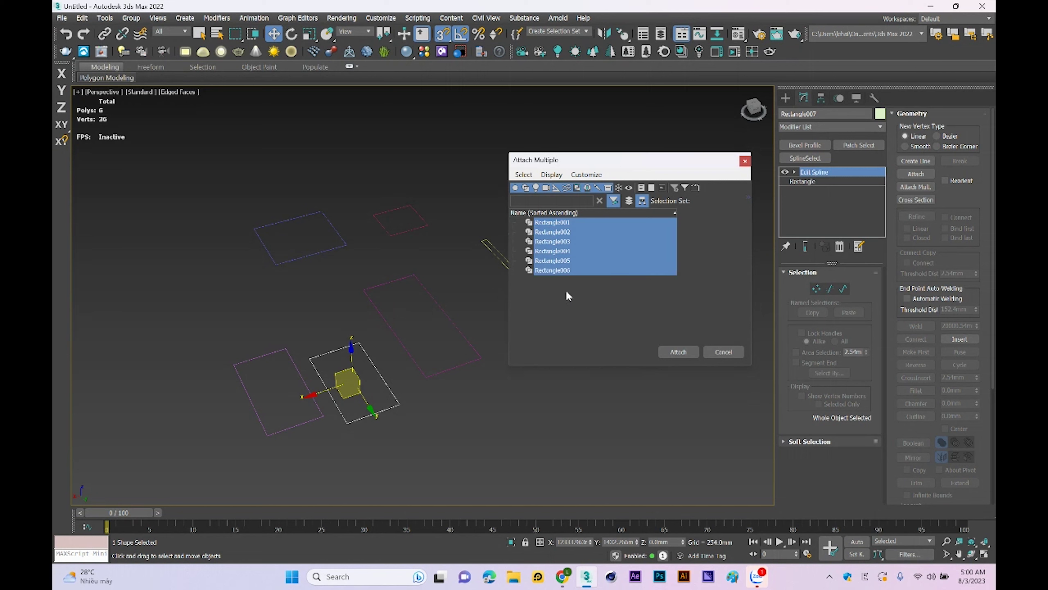
click(675, 351)
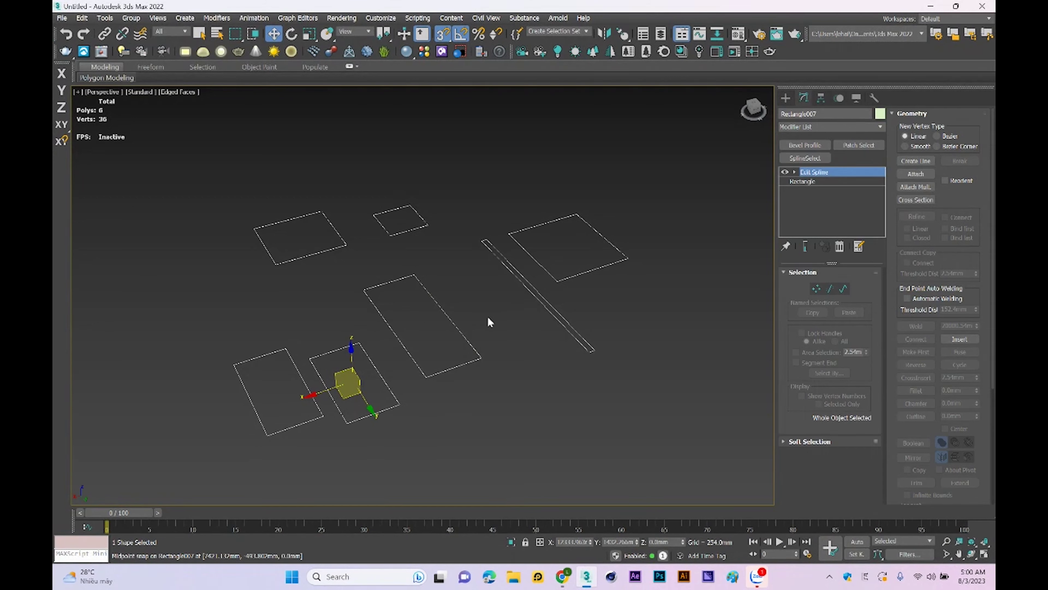
Step: Refine the middle rectangle's right edge to add vertices, 36 to 38
right_click(496, 319)
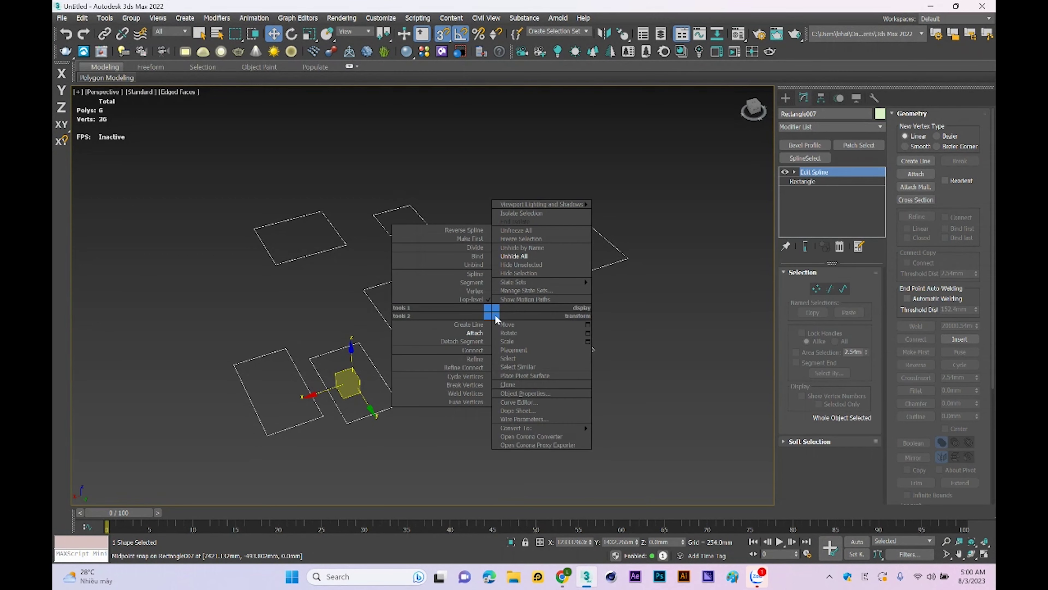
click(475, 351)
click(450, 315)
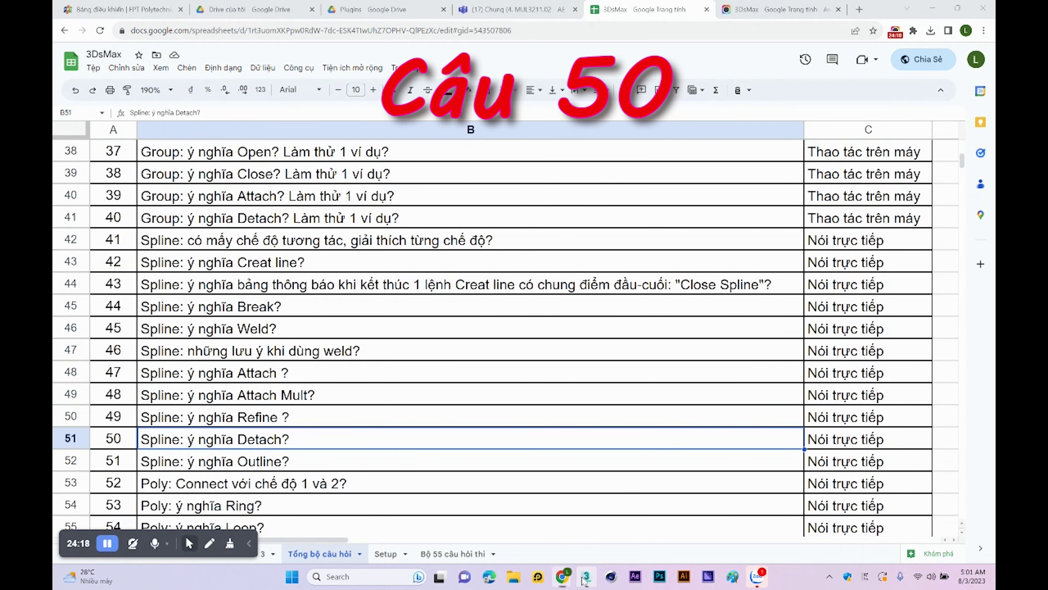
click(586, 574)
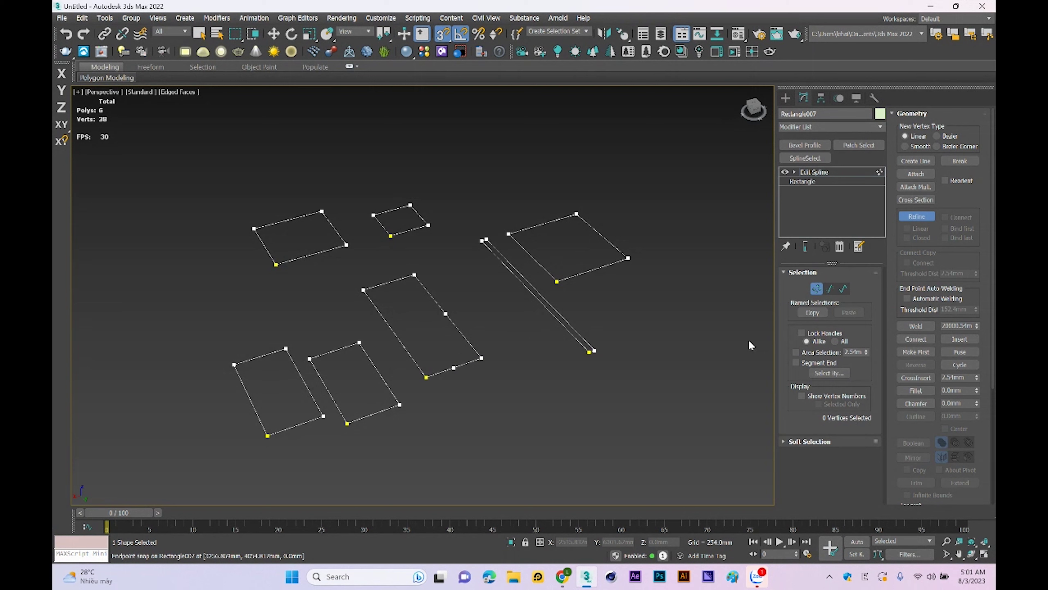
Step: Detach two segments of the upper-right rectangle as a new shape named Shape001
click(831, 290)
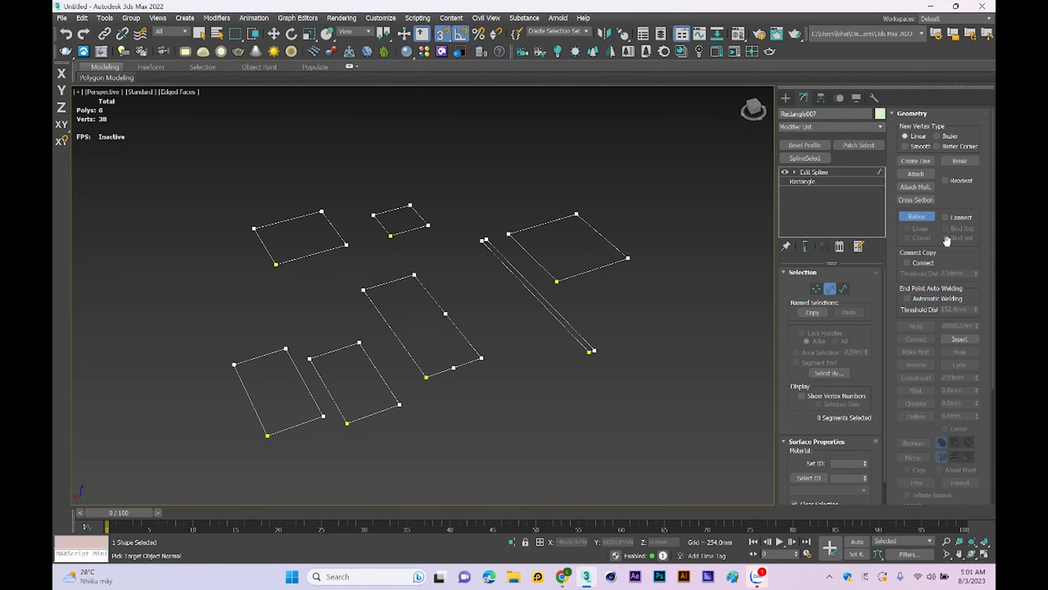
scroll(945, 269, down, 2)
scroll(942, 320, down, 2)
click(916, 446)
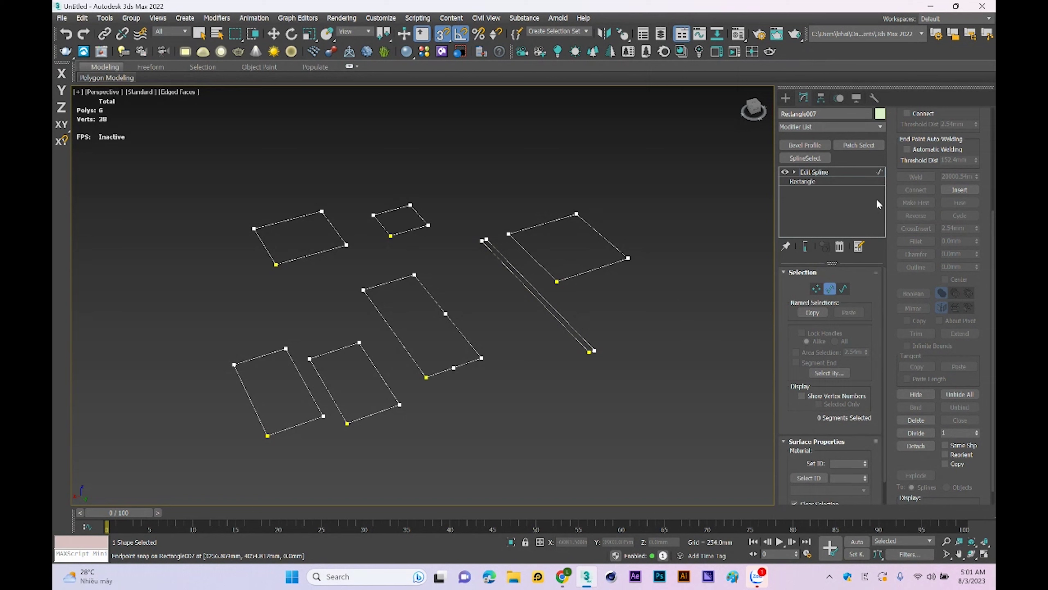
key(w)
click(562, 328)
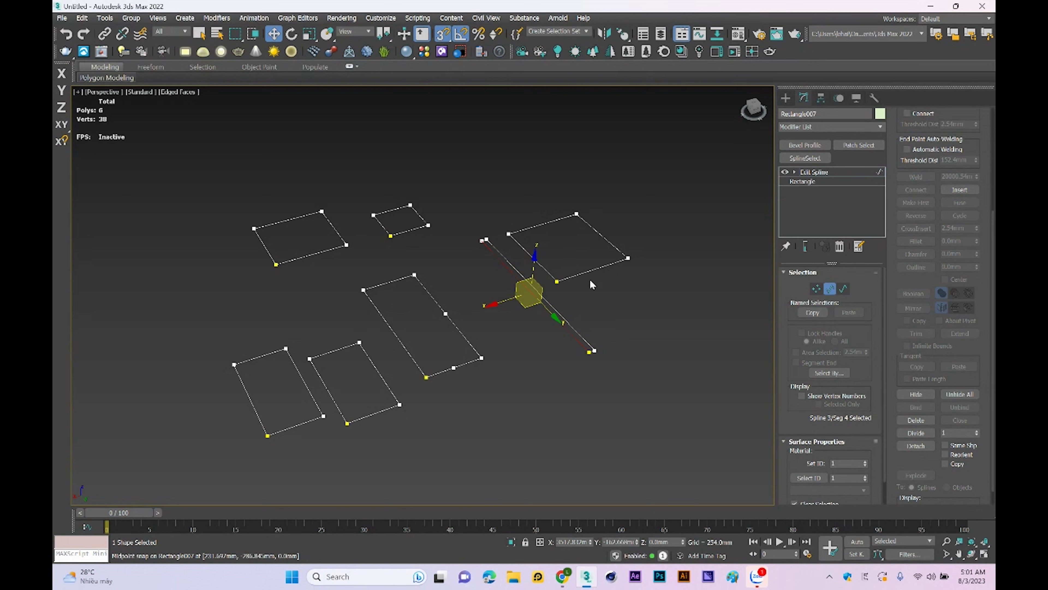
click(609, 263)
click(925, 446)
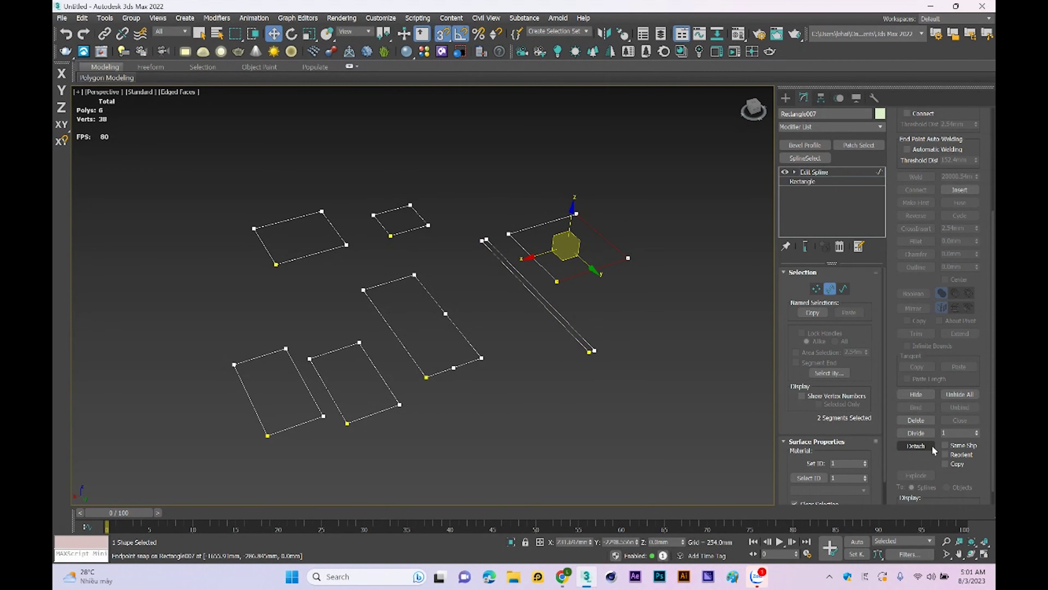
drag(116, 27, 533, 249)
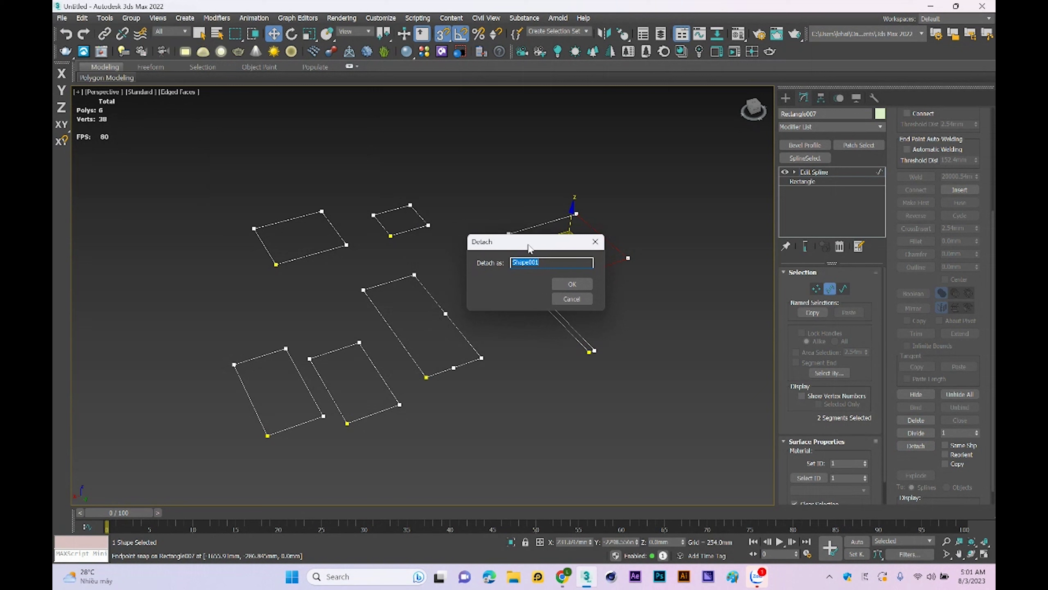
click(589, 285)
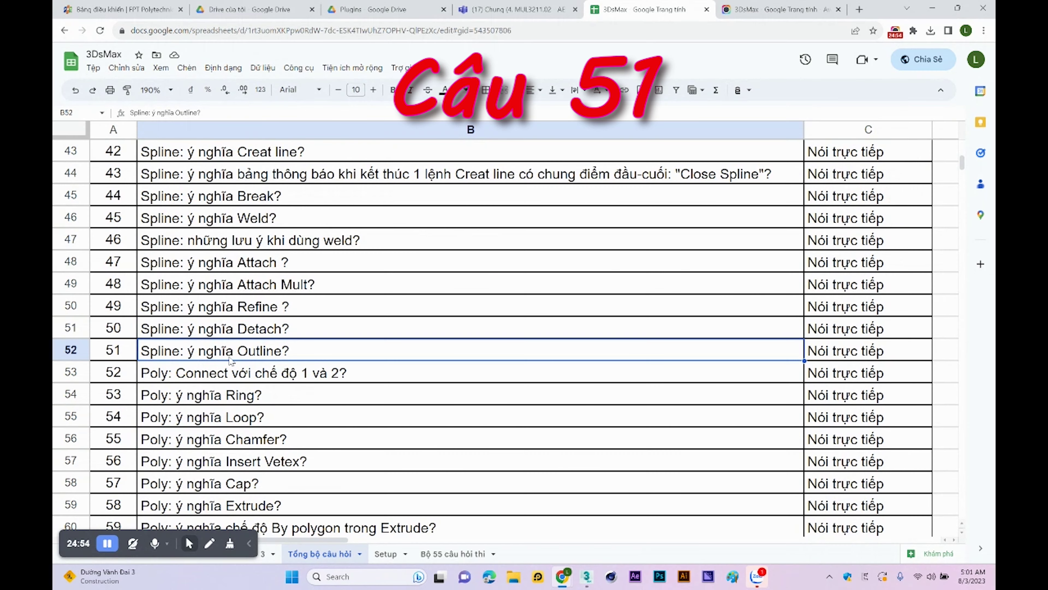
click(587, 576)
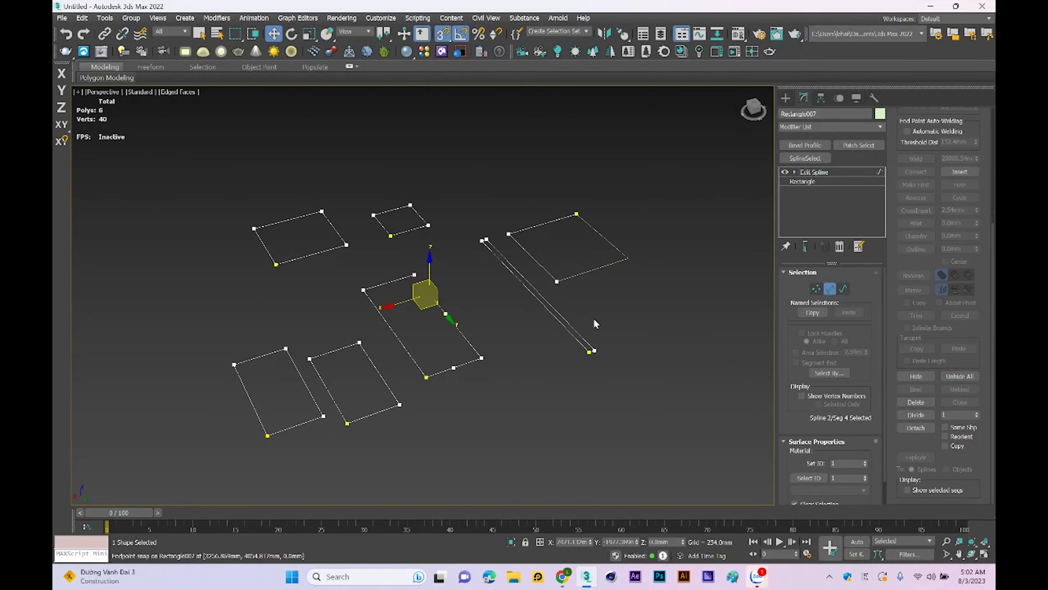
Step: Outline the right rectangle of the lower-left pair by -152.1mm
click(842, 288)
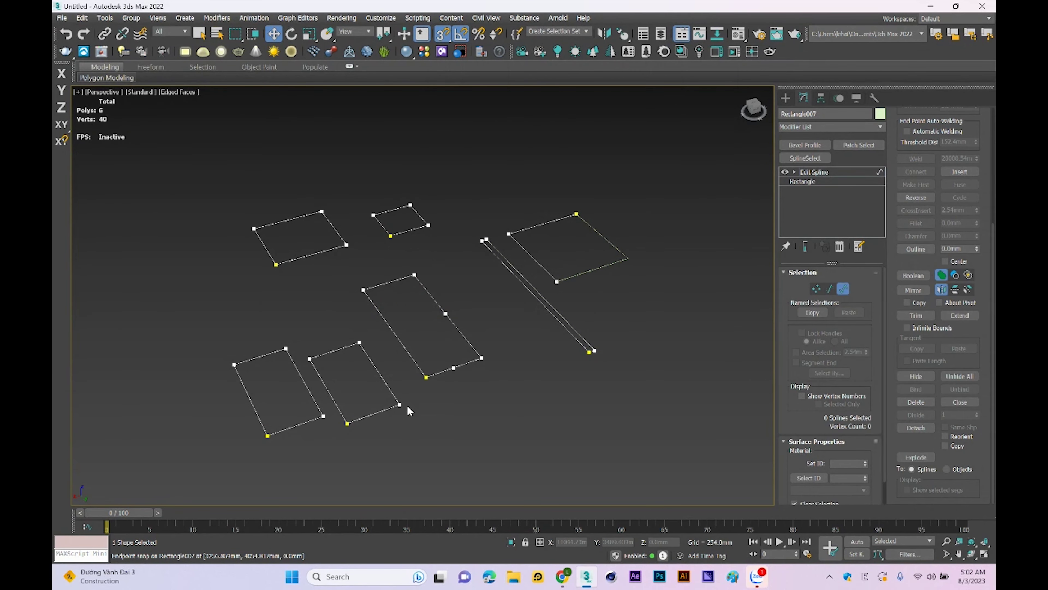
click(385, 385)
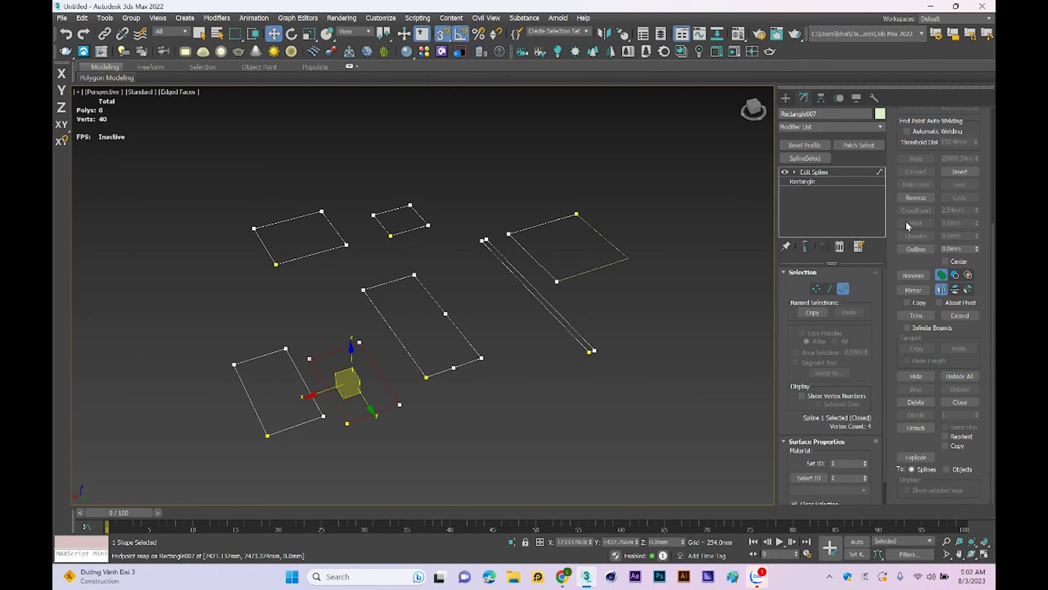
mouse_move(976, 248)
mouse_down()
mouse_move(960, 253)
mouse_move(958, 230)
mouse_up()
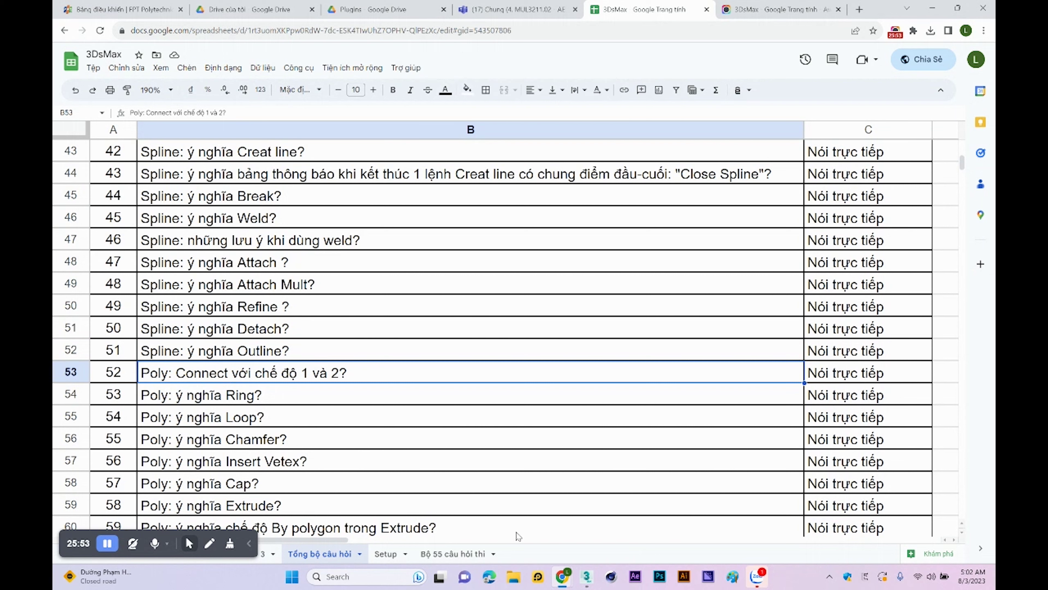
scroll(162, 380, down, 1)
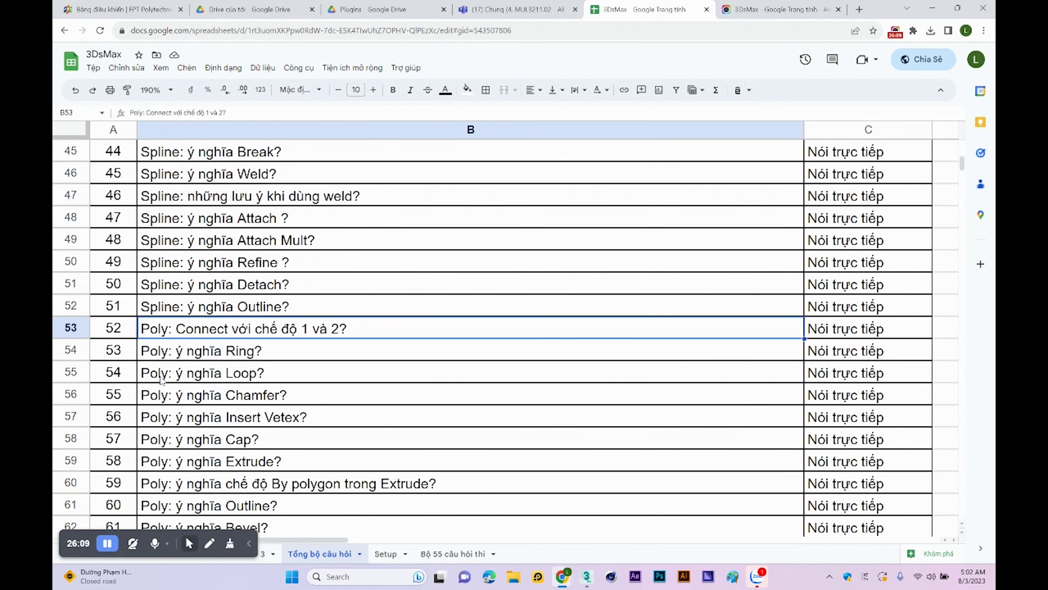
Step: Add an Edit Poly modifier to the cube Box006
click(589, 569)
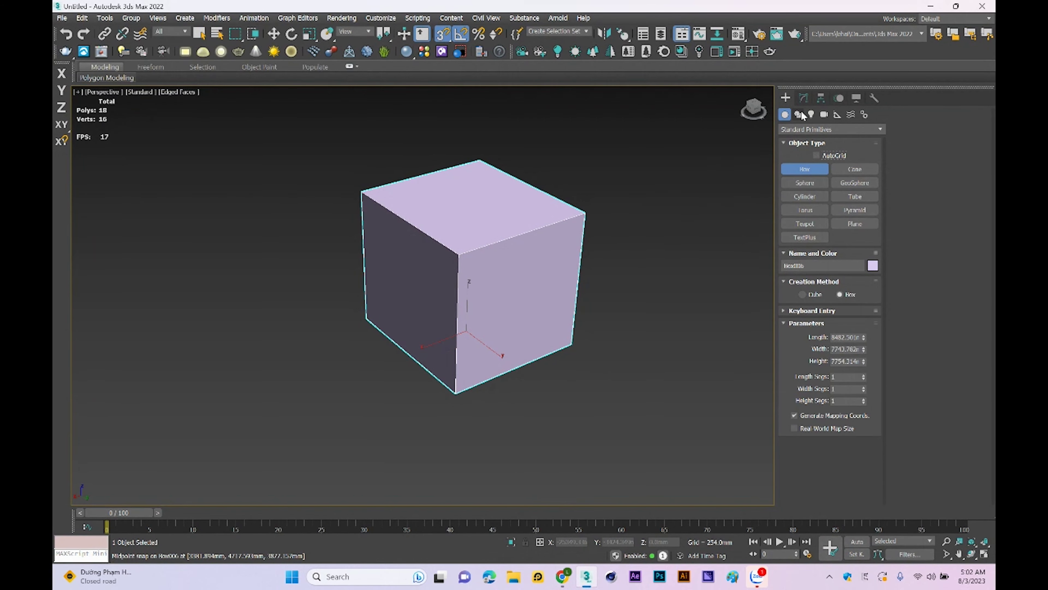
click(803, 98)
click(817, 128)
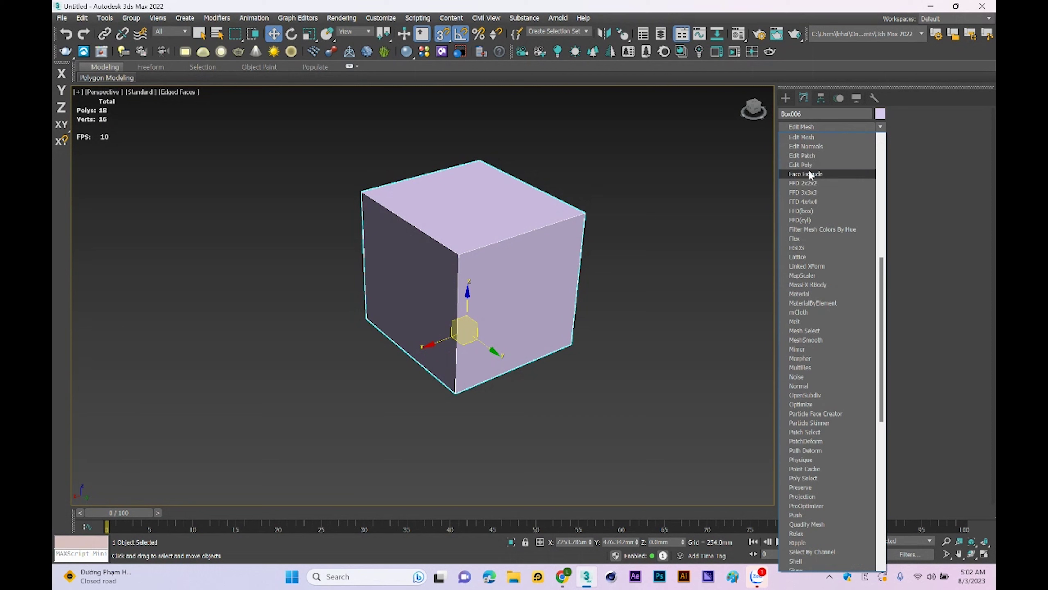
click(810, 164)
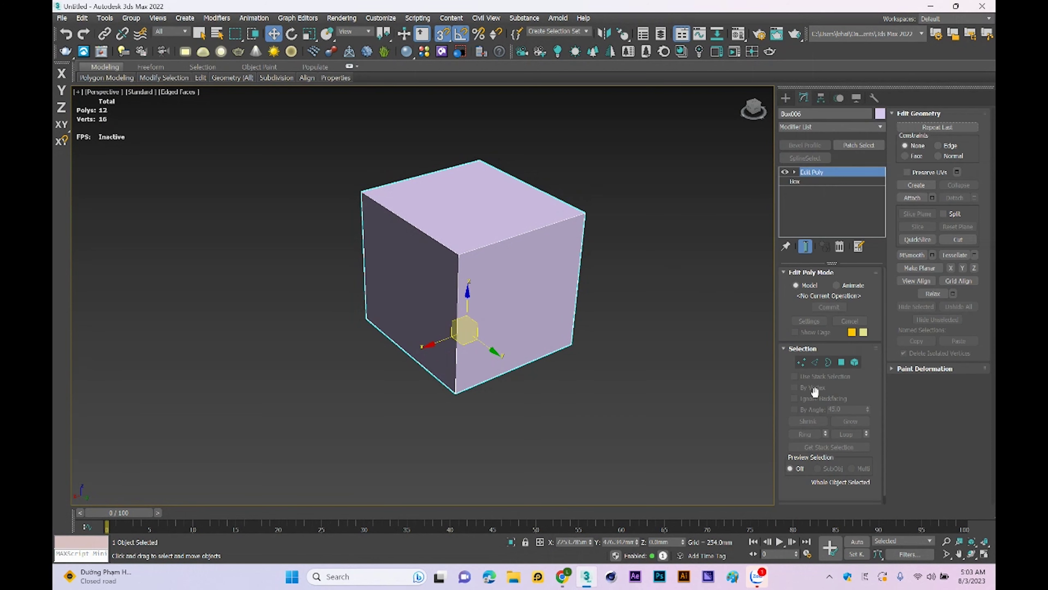
Step: Connect two top corner vertices of Box006 with a diagonal edge
click(800, 362)
click(586, 242)
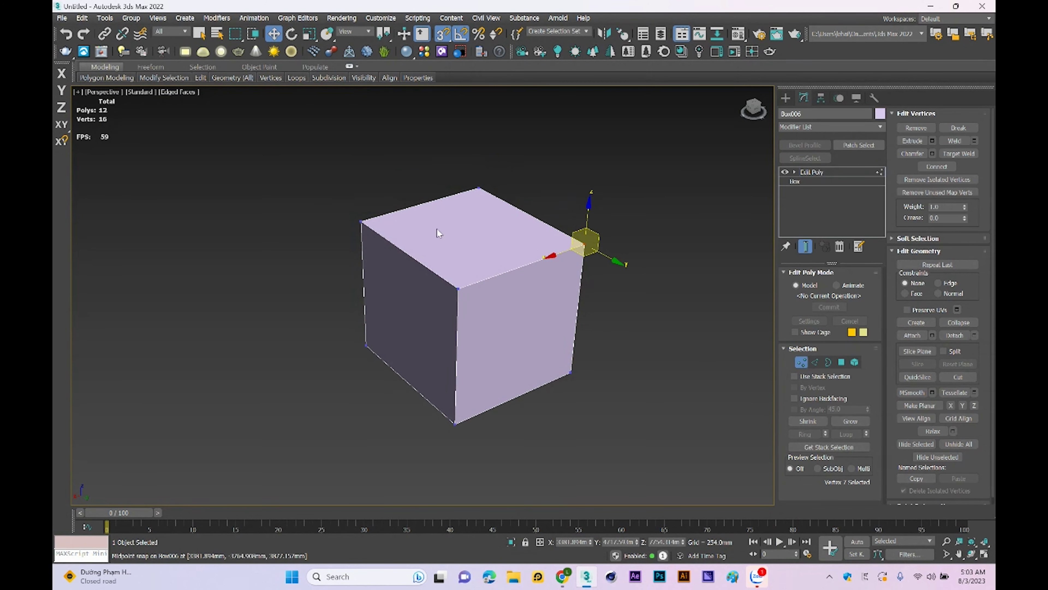
ctrl+click(362, 222)
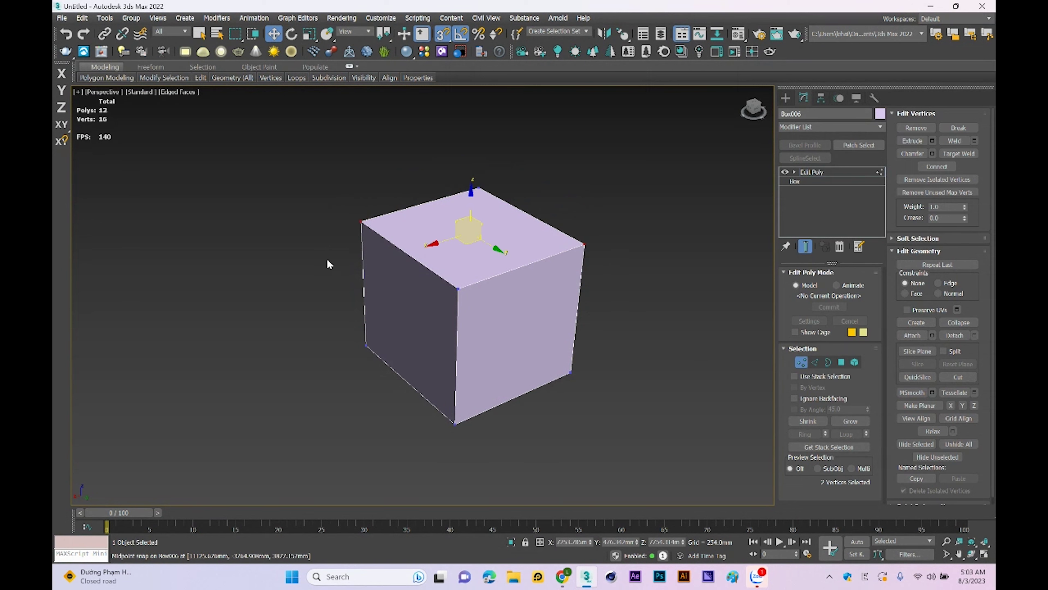
right_click(605, 235)
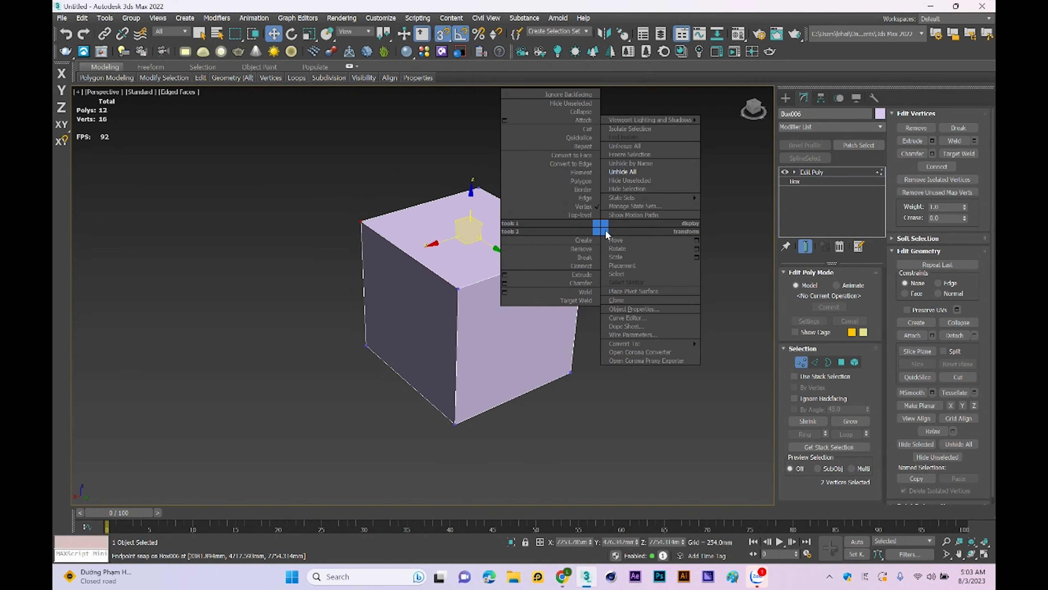
click(582, 271)
Step: Connect two vertical edges with 10 segments, pinch -37 and slide 16
click(816, 362)
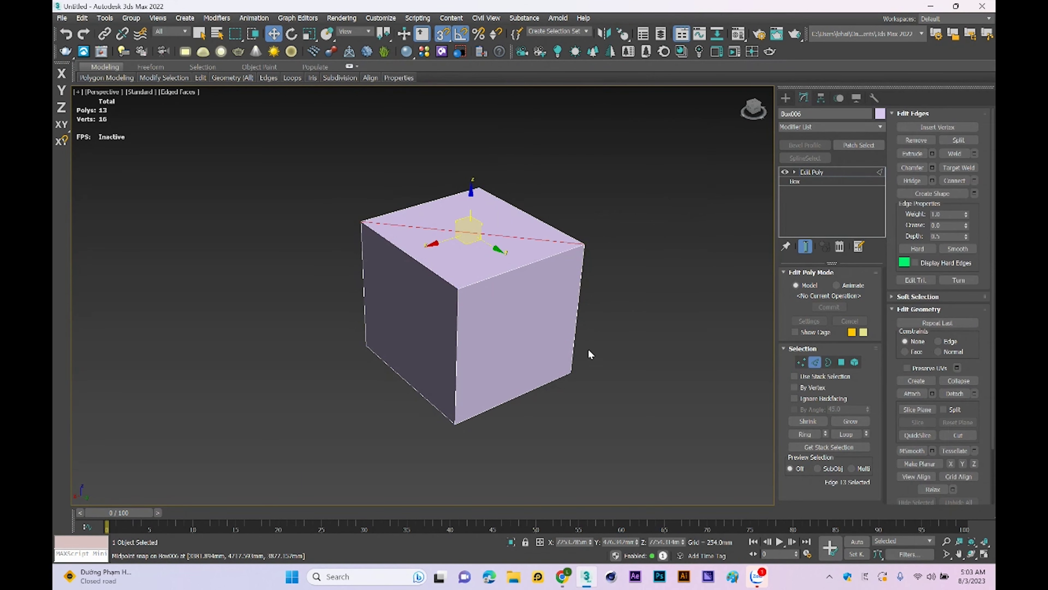
click(579, 318)
ctrl+click(457, 355)
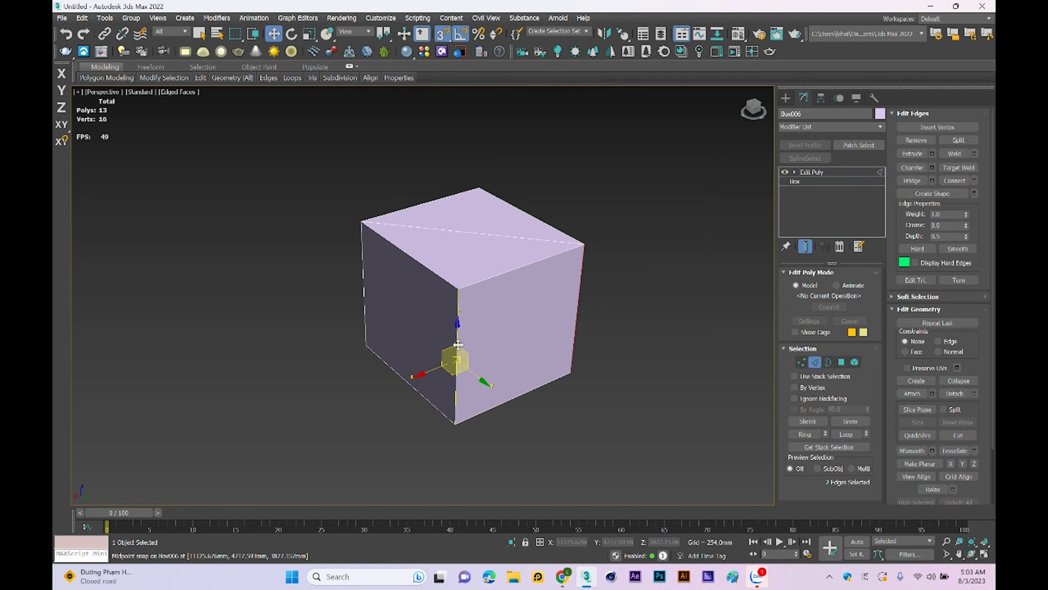
right_click(562, 323)
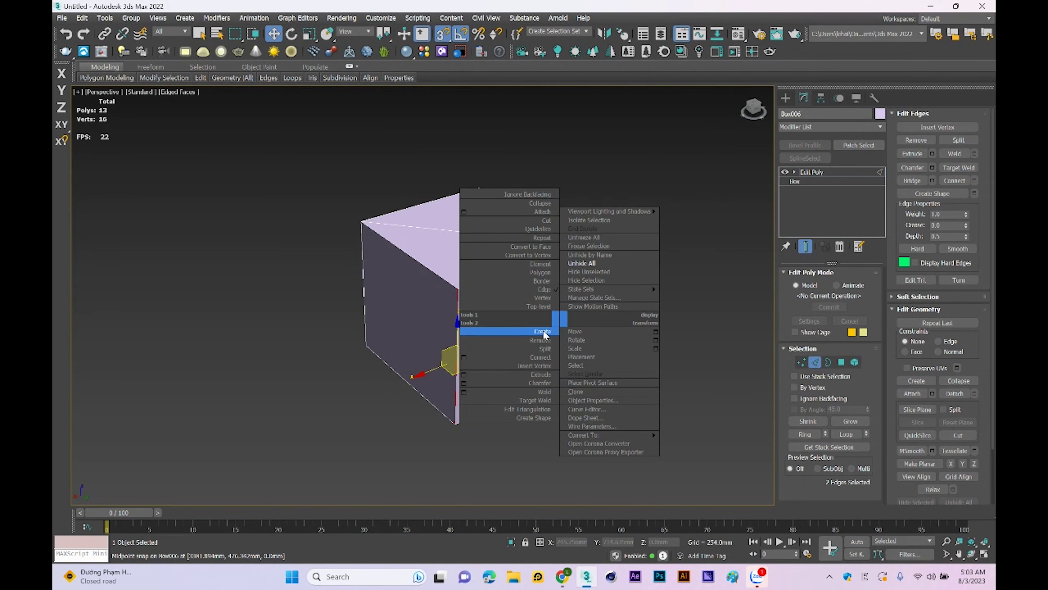
click(463, 358)
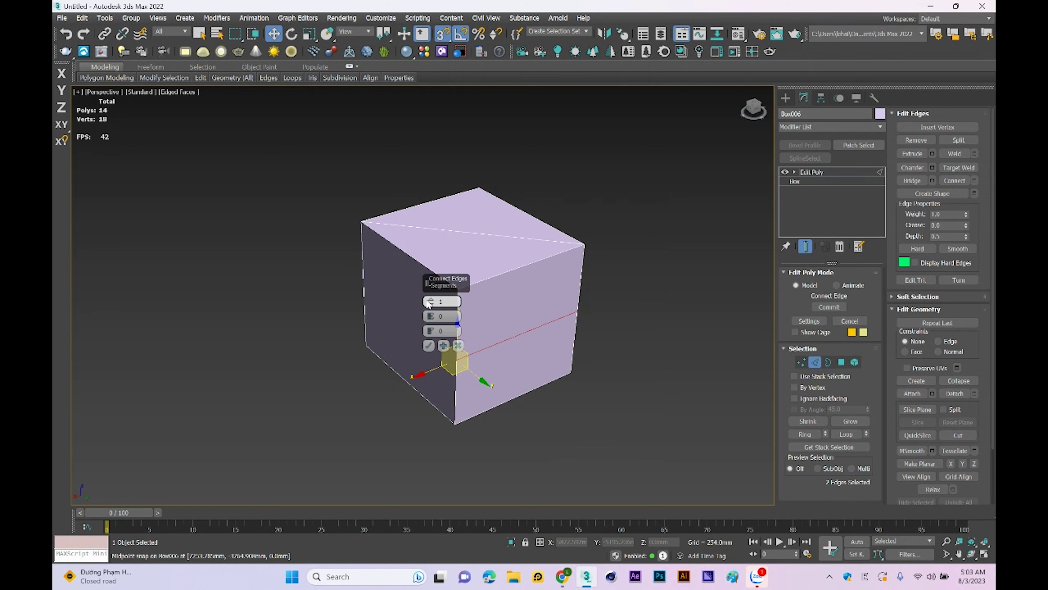
mouse_move(431, 304)
mouse_down()
mouse_move(431, 285)
mouse_move(414, 368)
mouse_up()
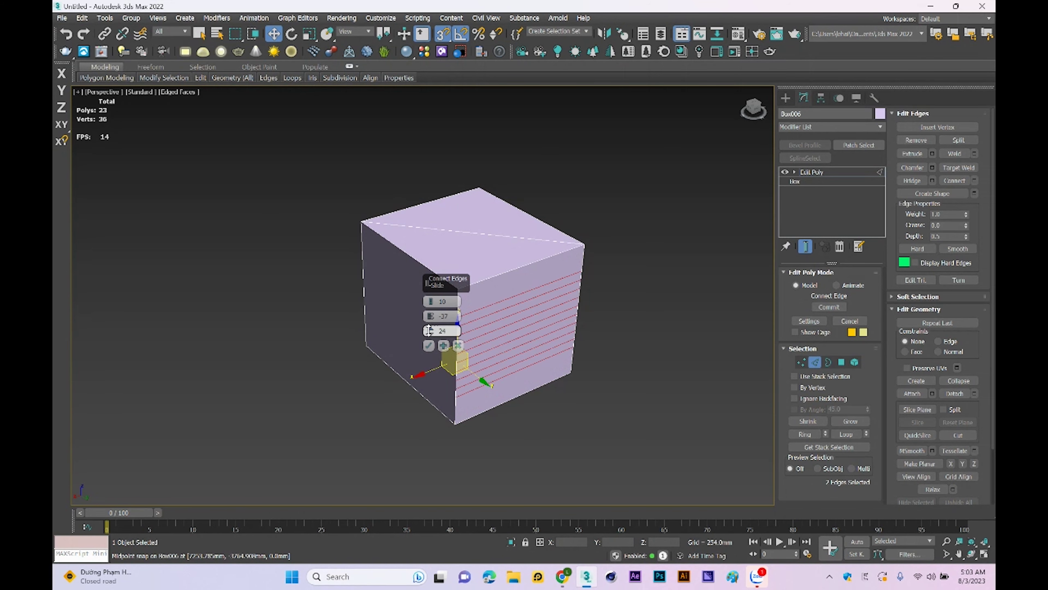
drag(430, 331, 449, 327)
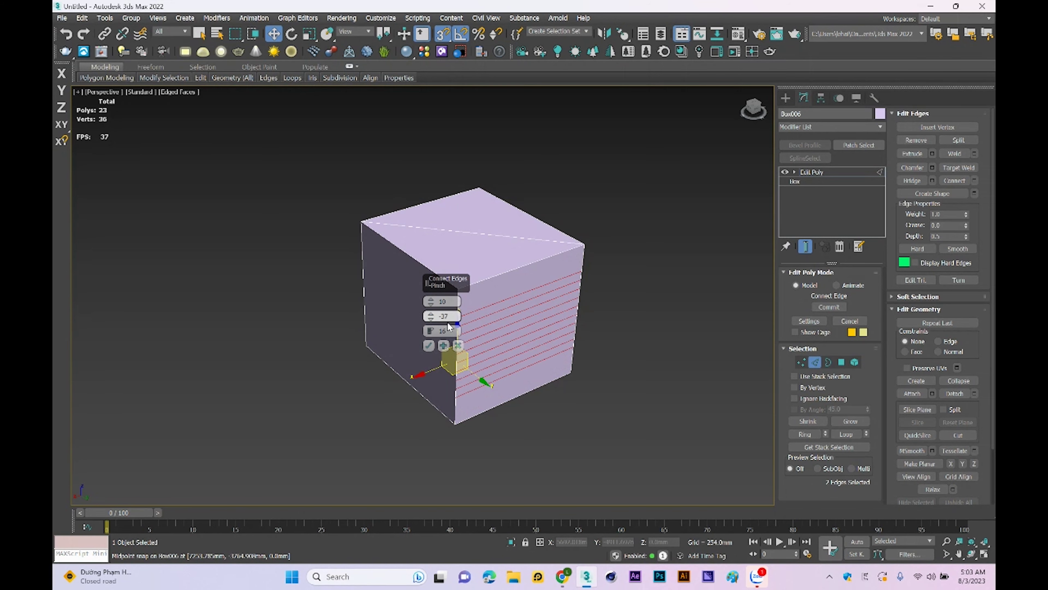
Step: Confirm the 10 connecting edges and ring-select from an edge on the cube's top front border
click(428, 347)
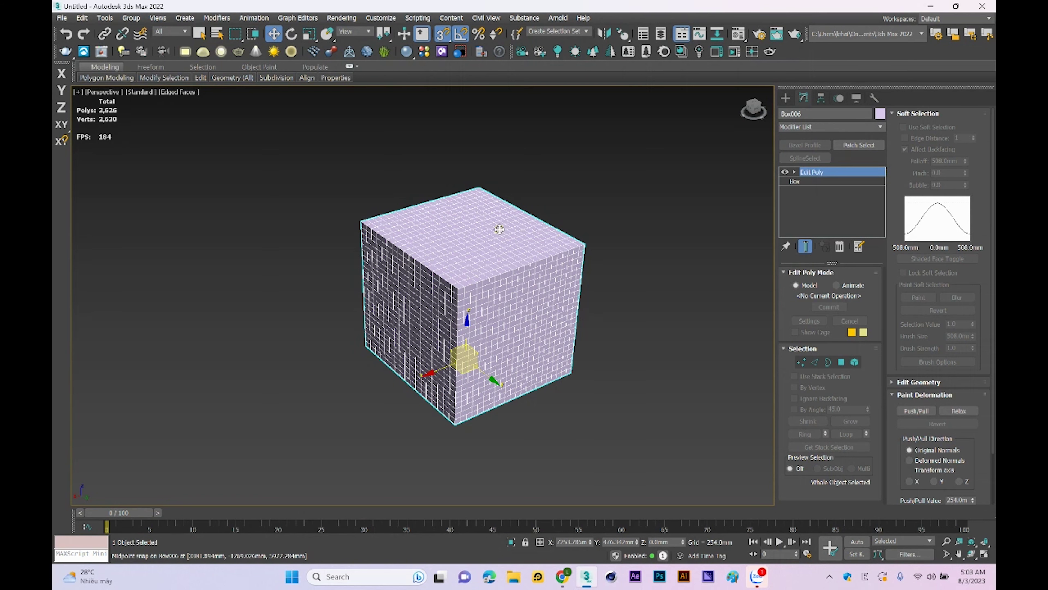
scroll(469, 273, up, 5)
key(2)
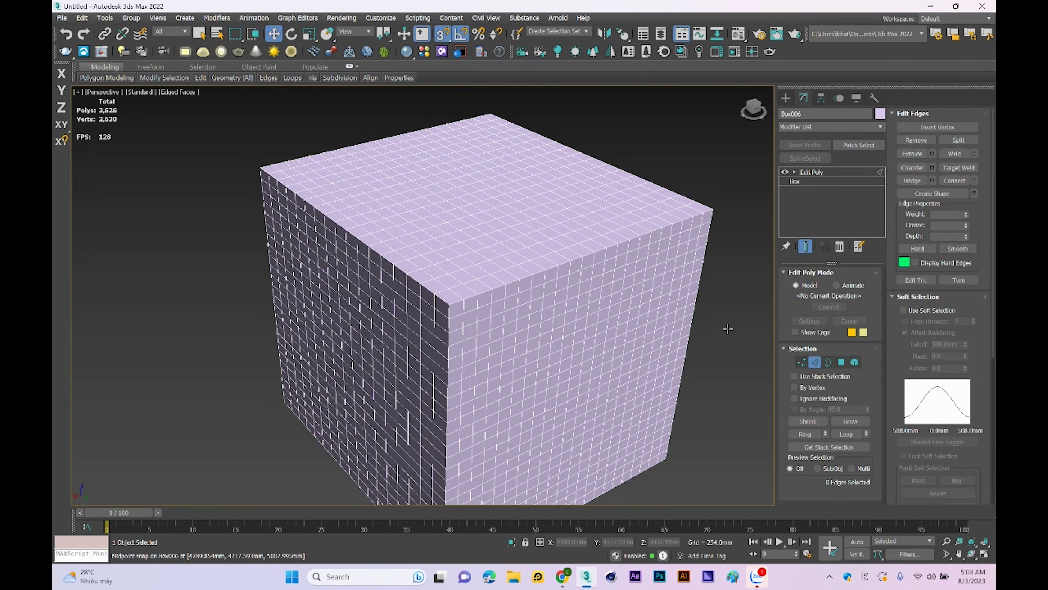
click(527, 269)
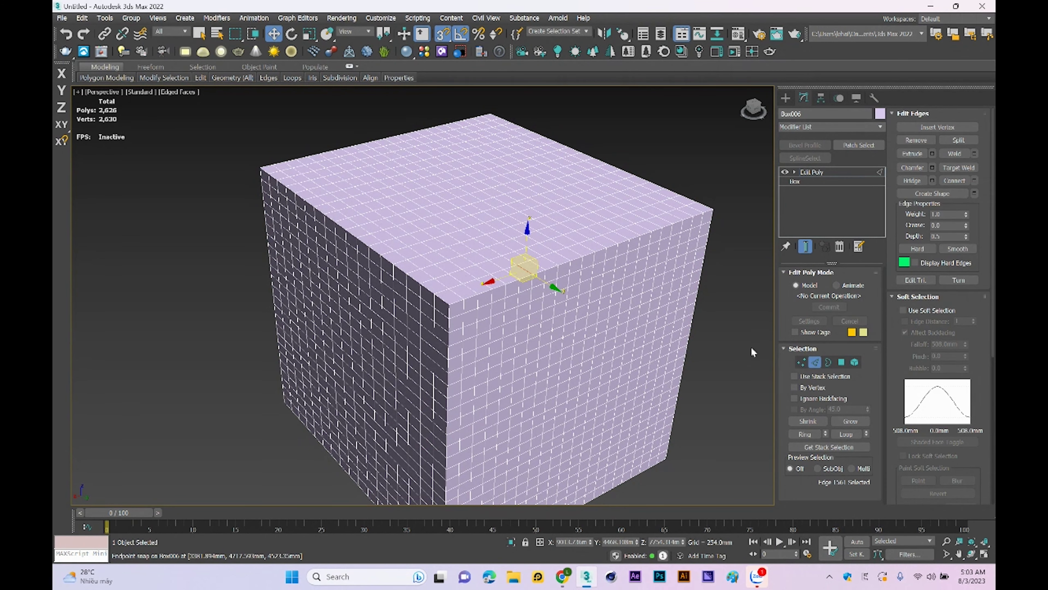
click(803, 434)
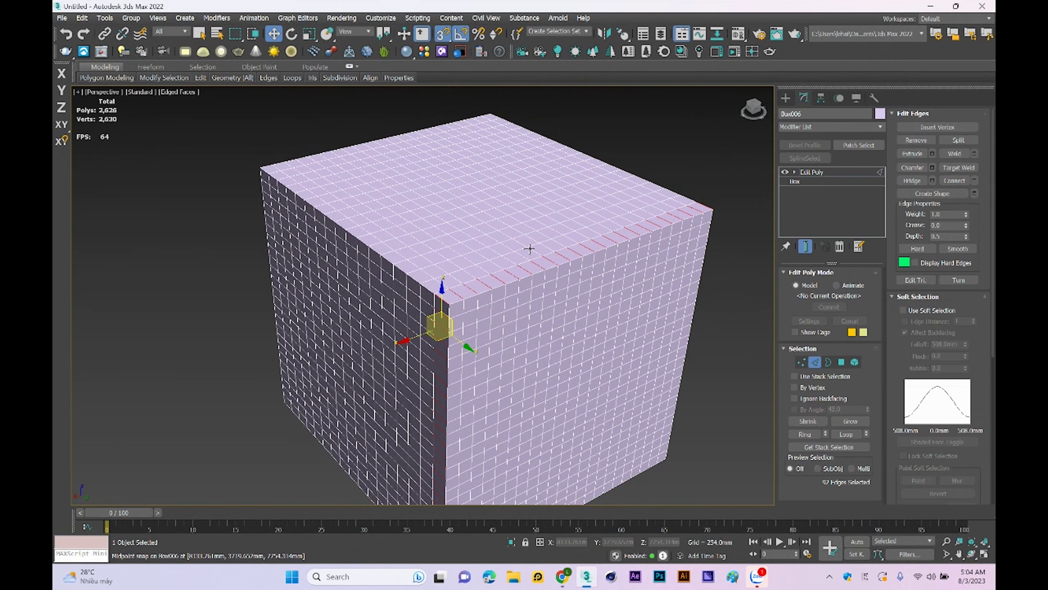
Step: Select an edge near the front corner and extend it to a full loop
click(521, 255)
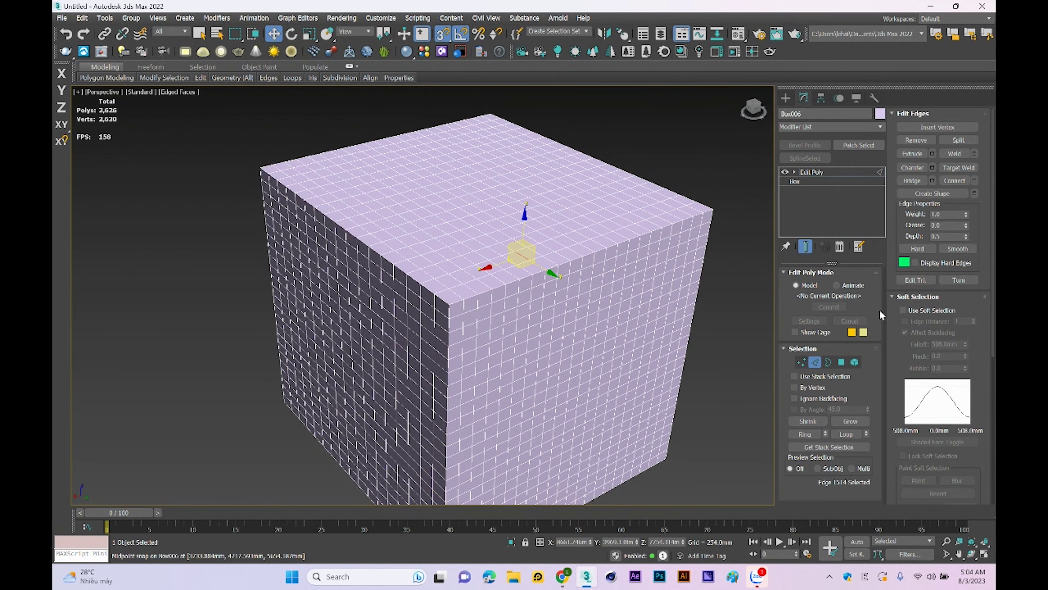
click(846, 434)
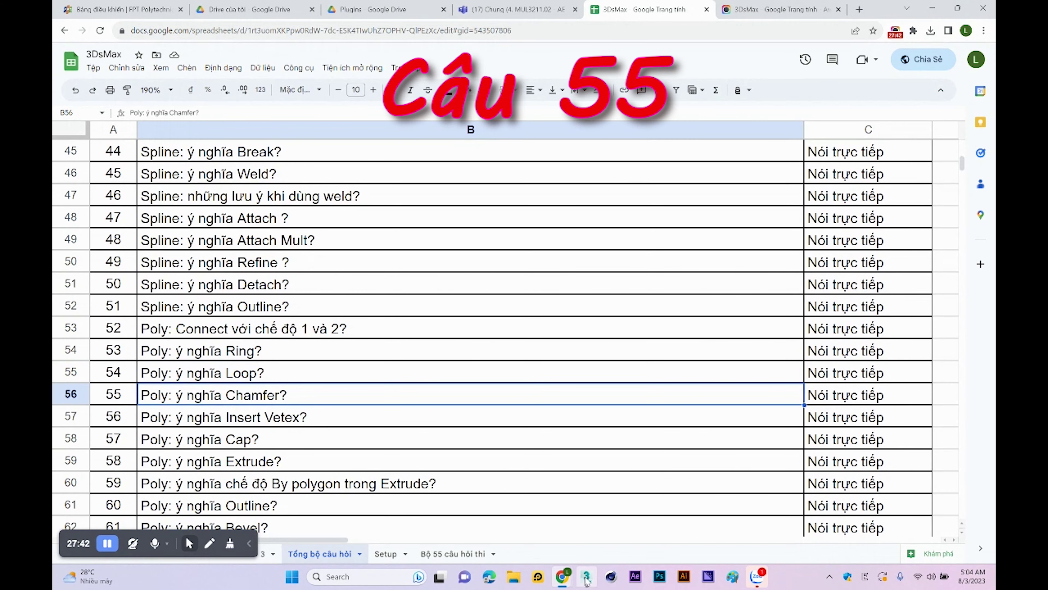
click(587, 576)
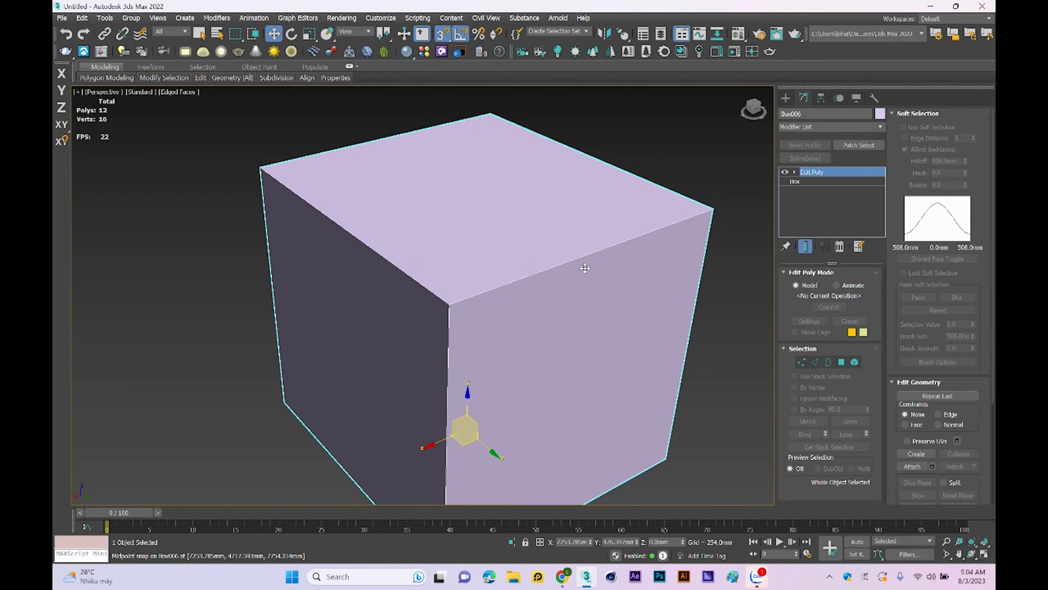
Step: Chamfer the box's top front edge to about 974mm with 5 segments
click(813, 363)
click(586, 254)
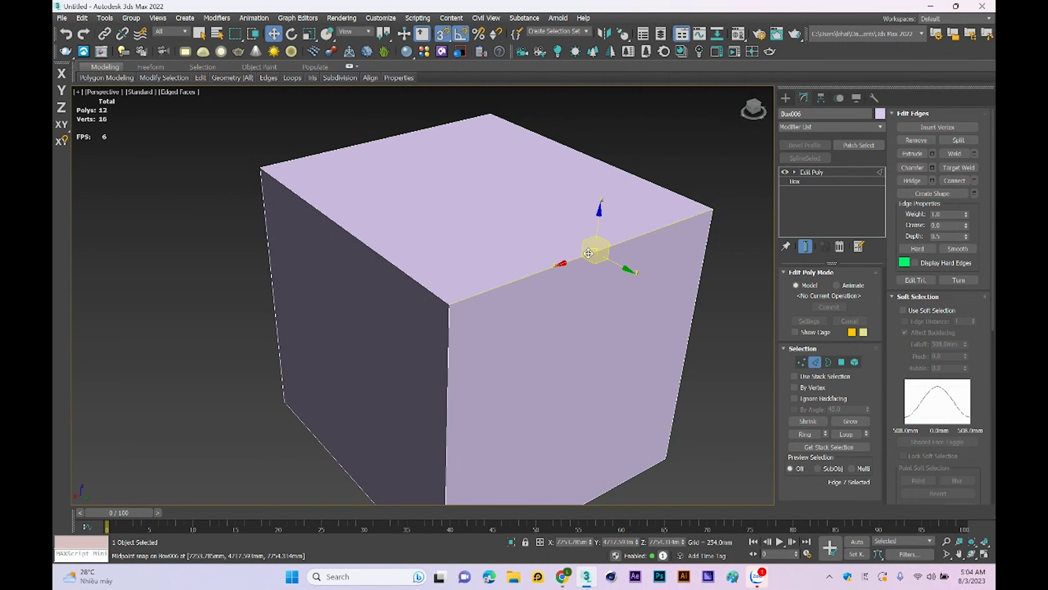
right_click(651, 267)
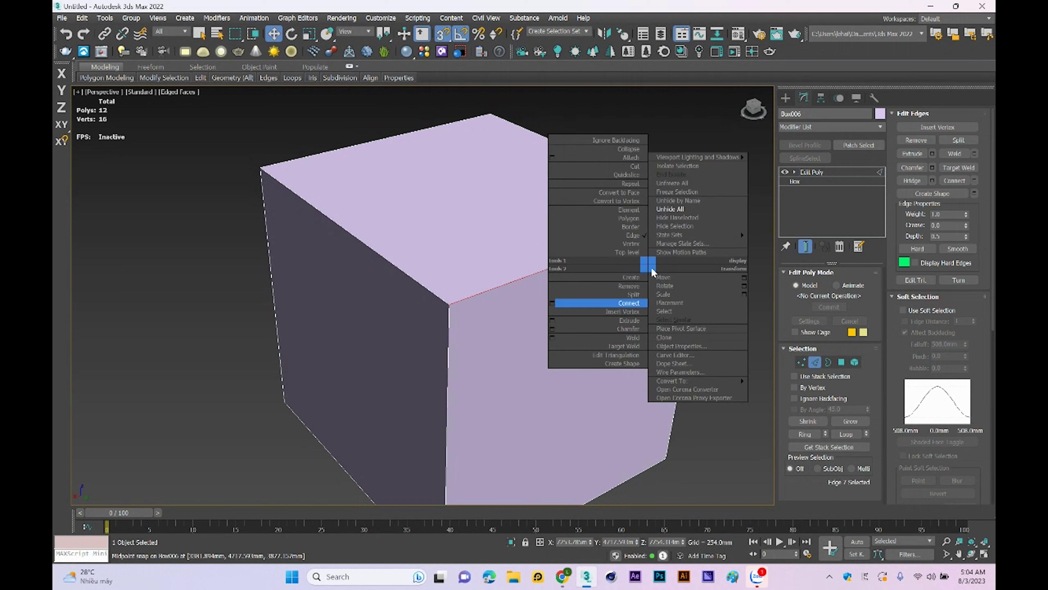
click(552, 328)
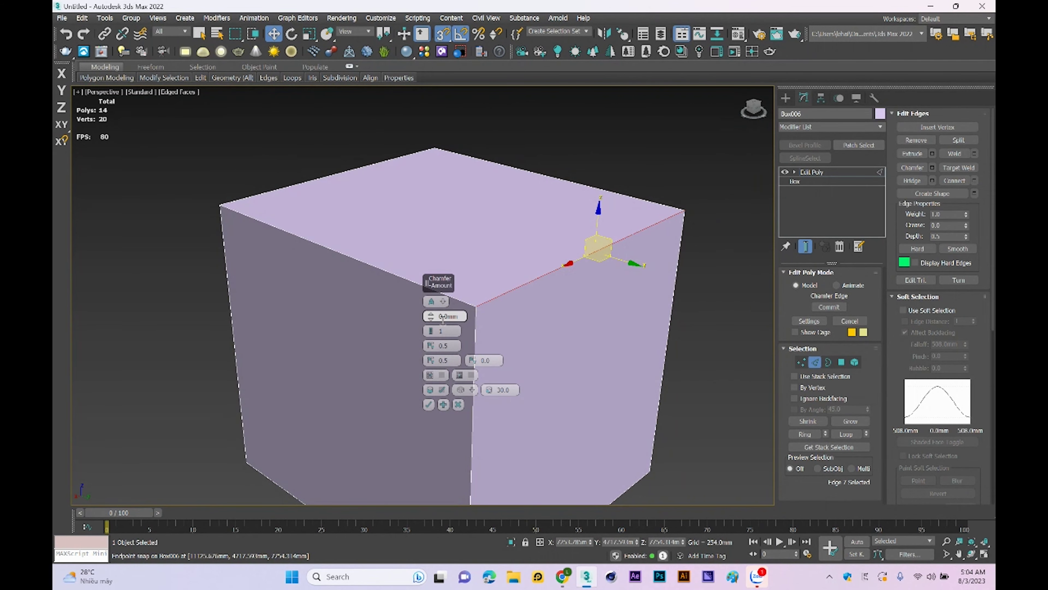
drag(433, 311, 427, 215)
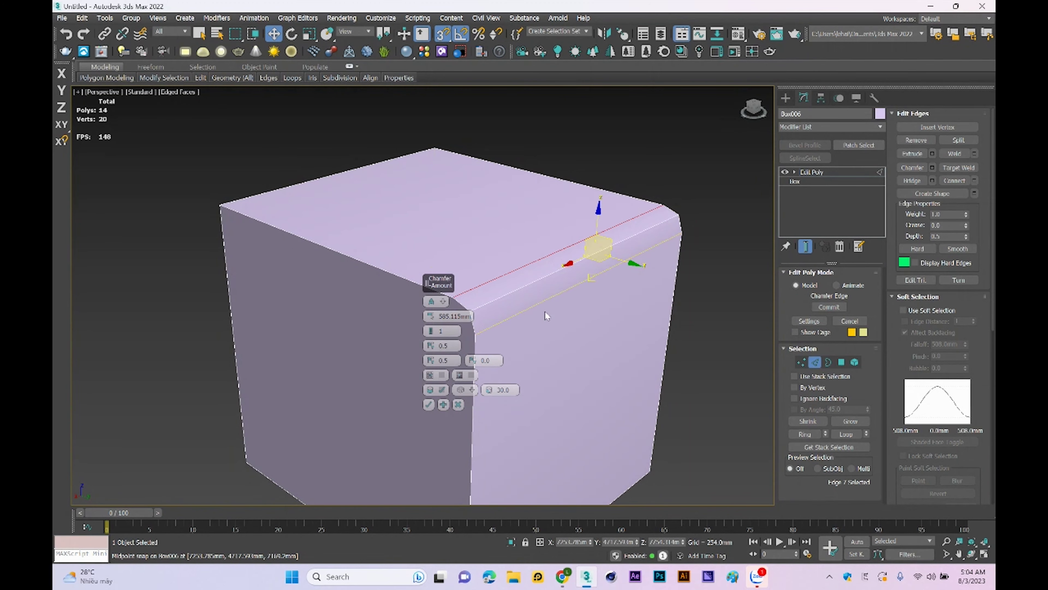
middle_drag(545, 311, 591, 300)
drag(433, 314, 421, 249)
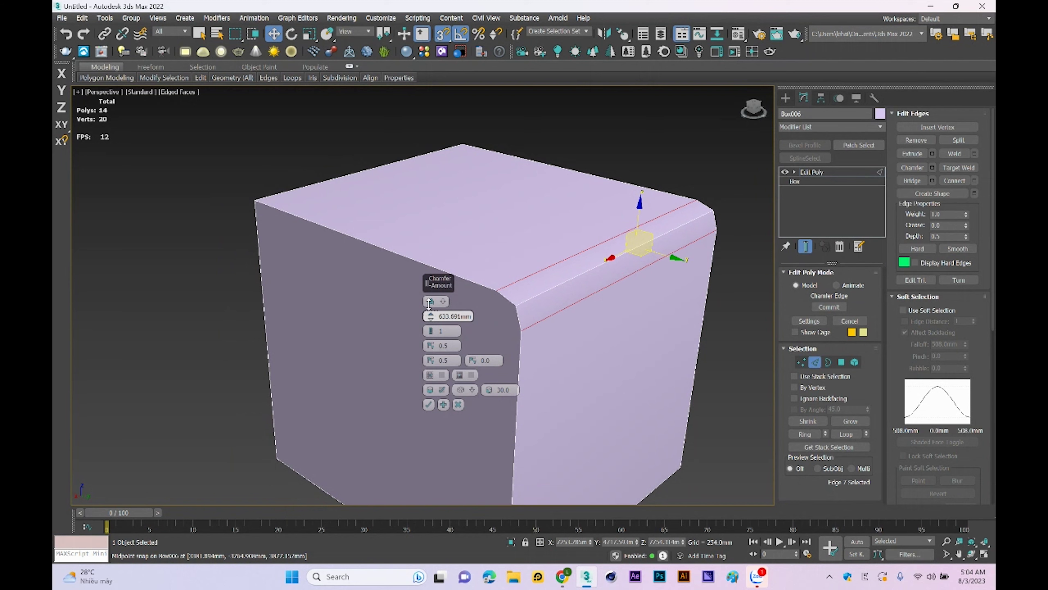
drag(432, 332, 432, 305)
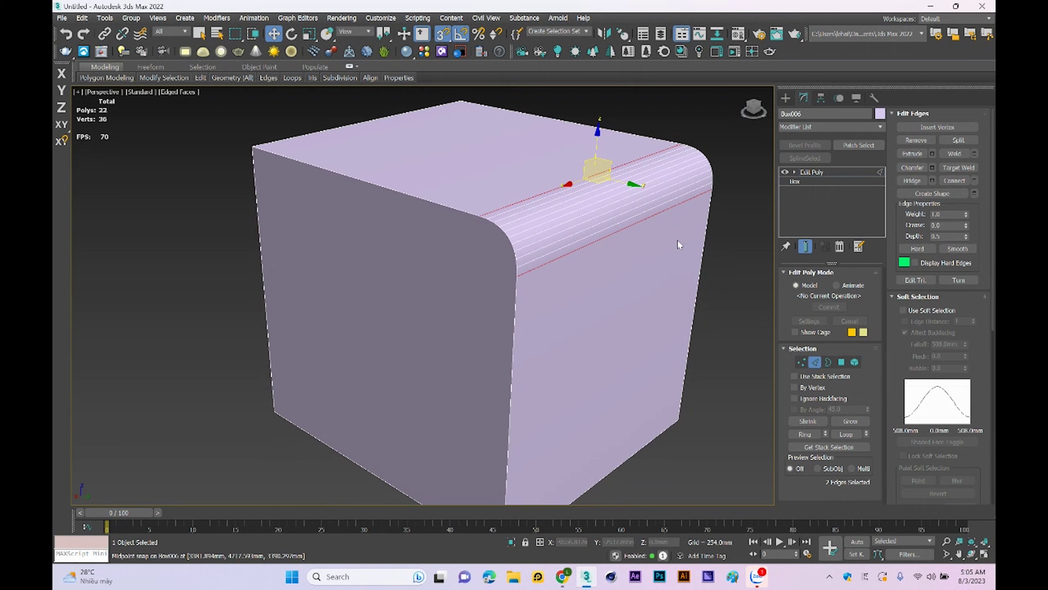
Step: Insert vertices on the box's edges, bringing its vertex count from 36 to 39
right_click(669, 287)
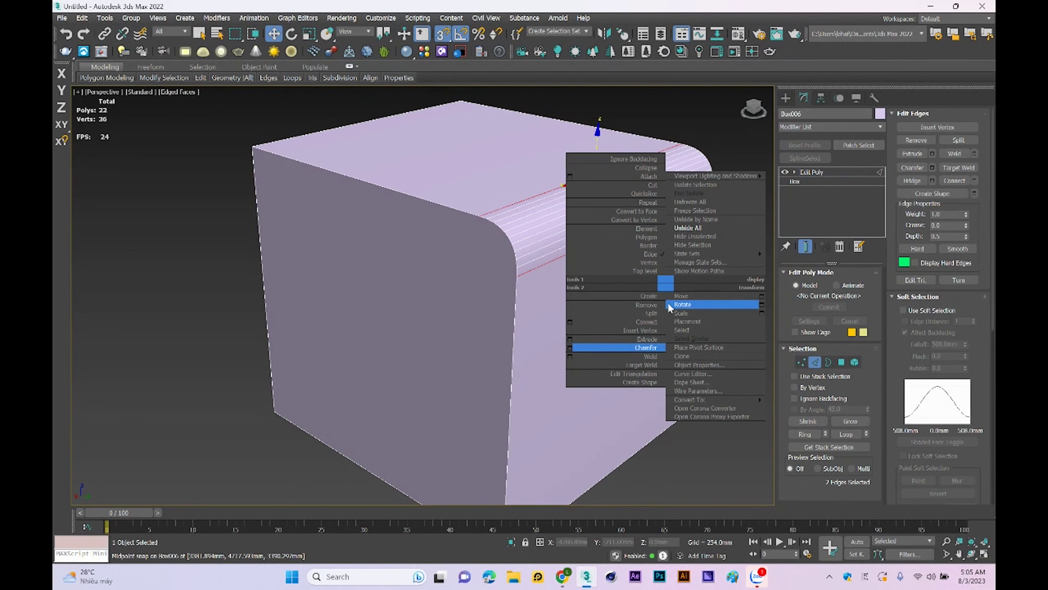
click(652, 333)
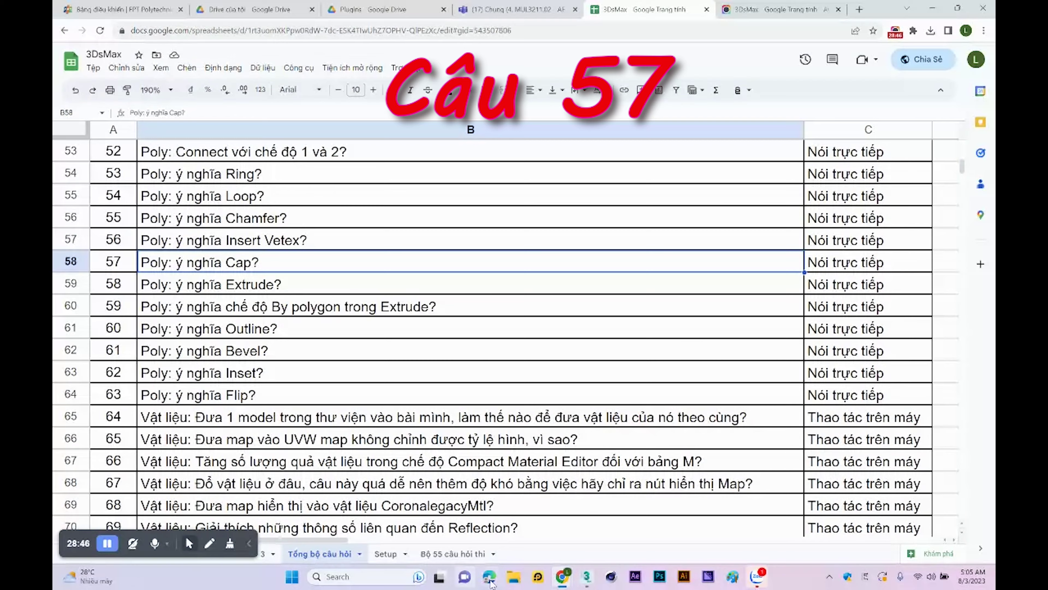
click(586, 576)
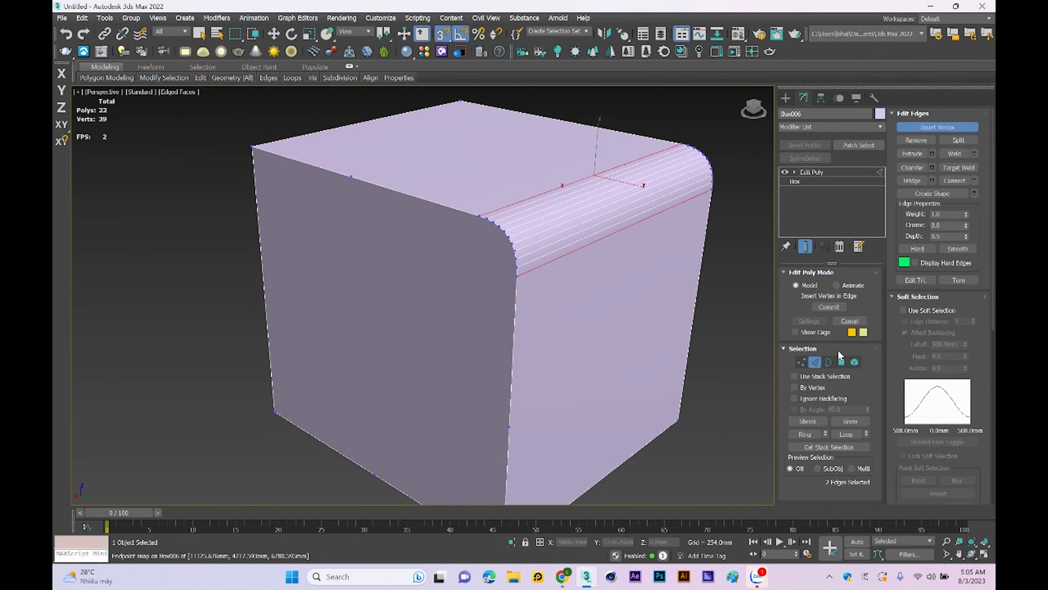
Step: Delete the box's front face in Polygon mode
click(841, 362)
key(w)
click(446, 334)
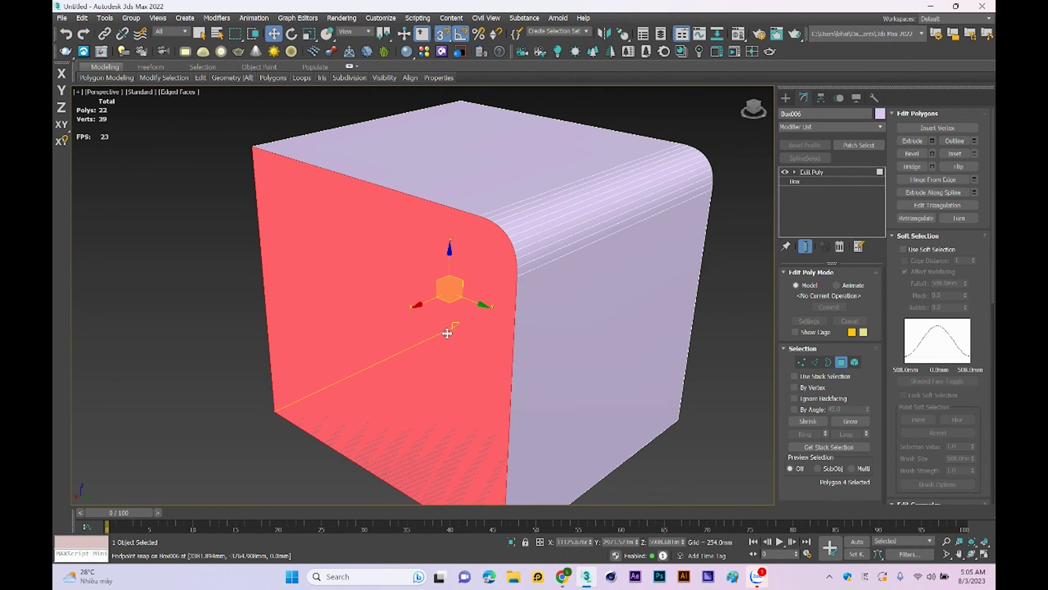
key(Delete)
scroll(372, 343, down, 3)
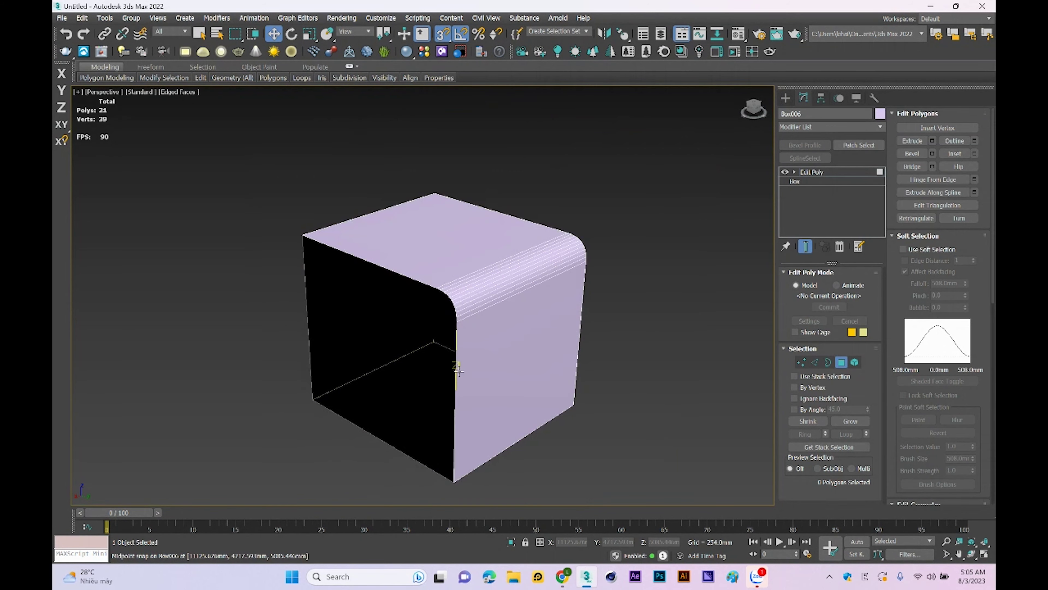
mouse_move(430, 390)
alt+middle_down()
mouse_move(459, 368)
mouse_move(454, 379)
alt+middle_up()
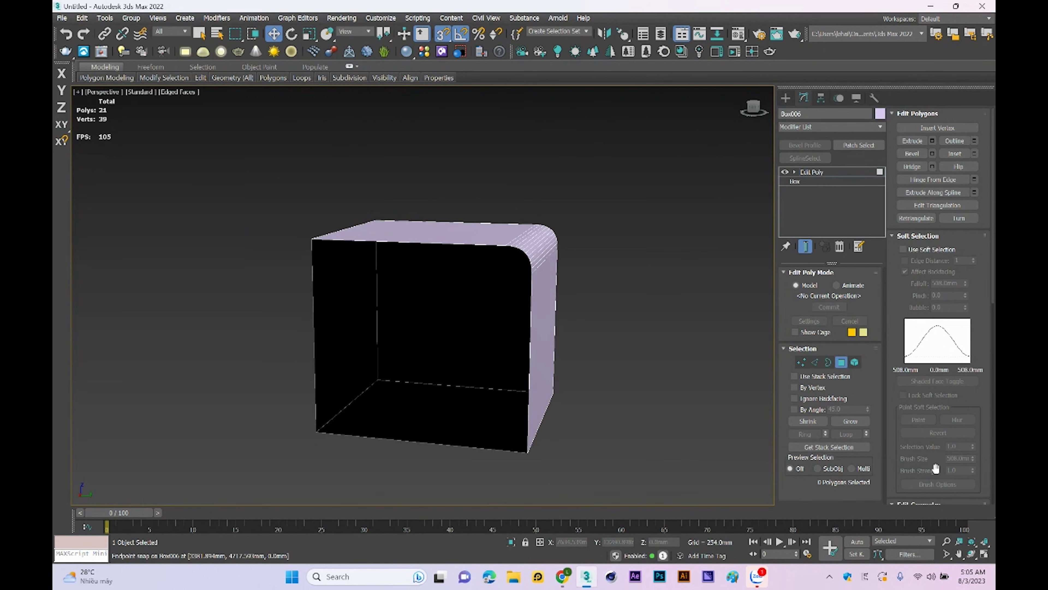
Step: Cap the open front border, raising the box from 21 to 22 polys
click(827, 362)
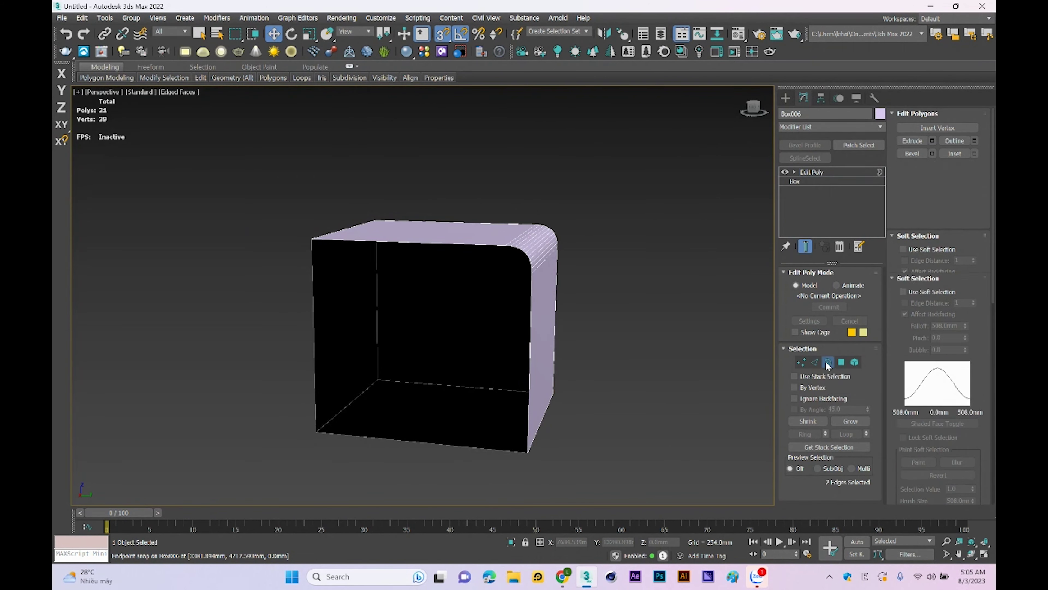
click(531, 312)
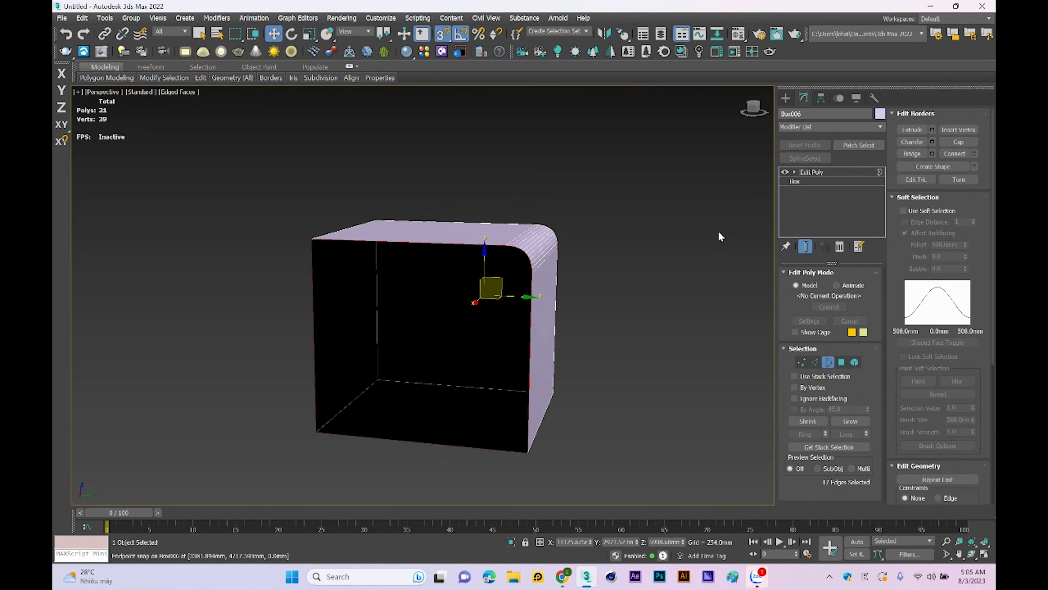
click(958, 142)
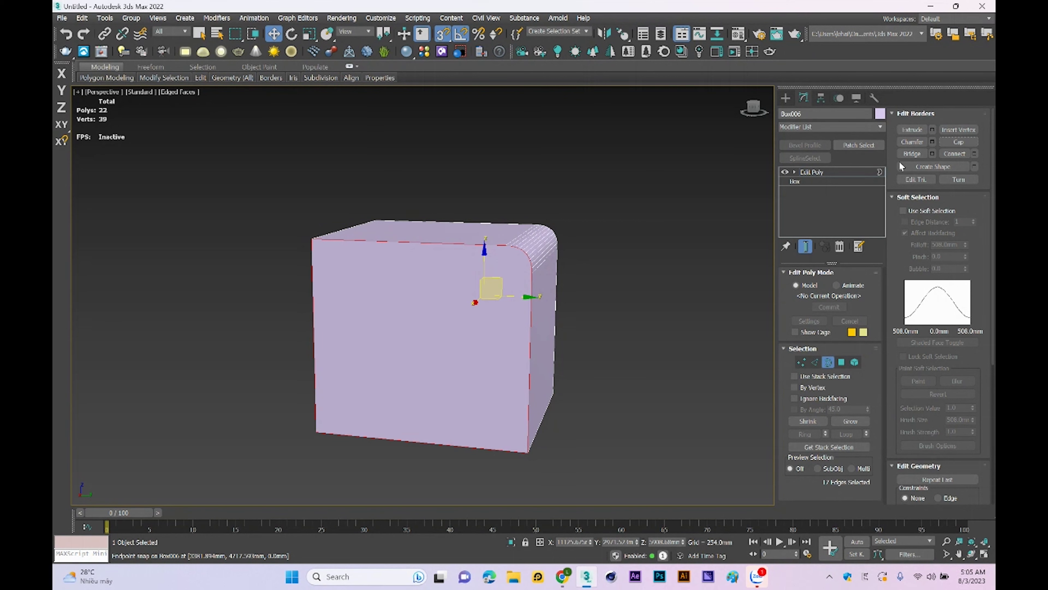
right_click(635, 295)
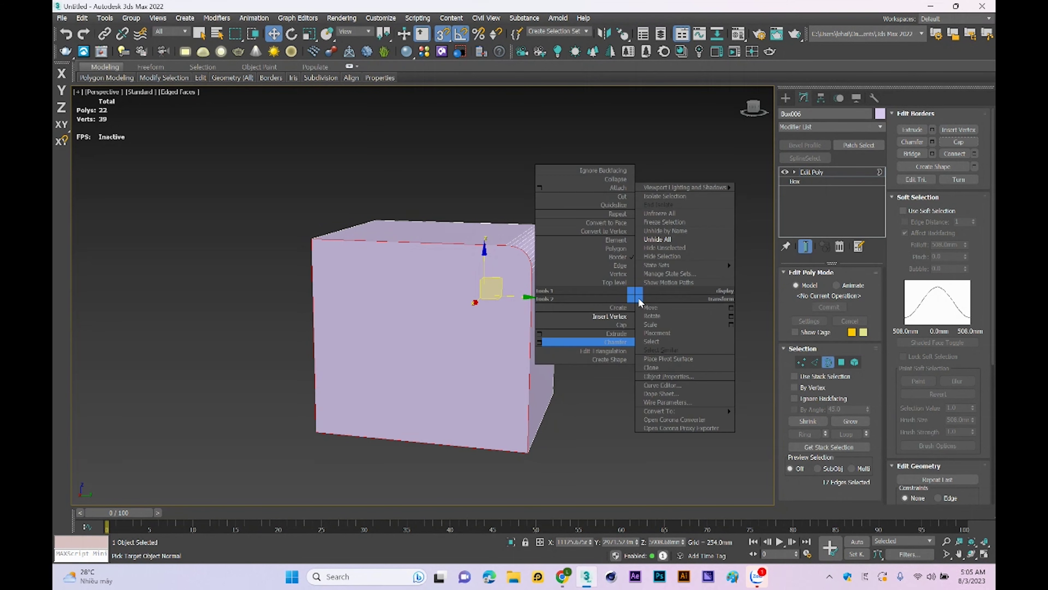
click(624, 324)
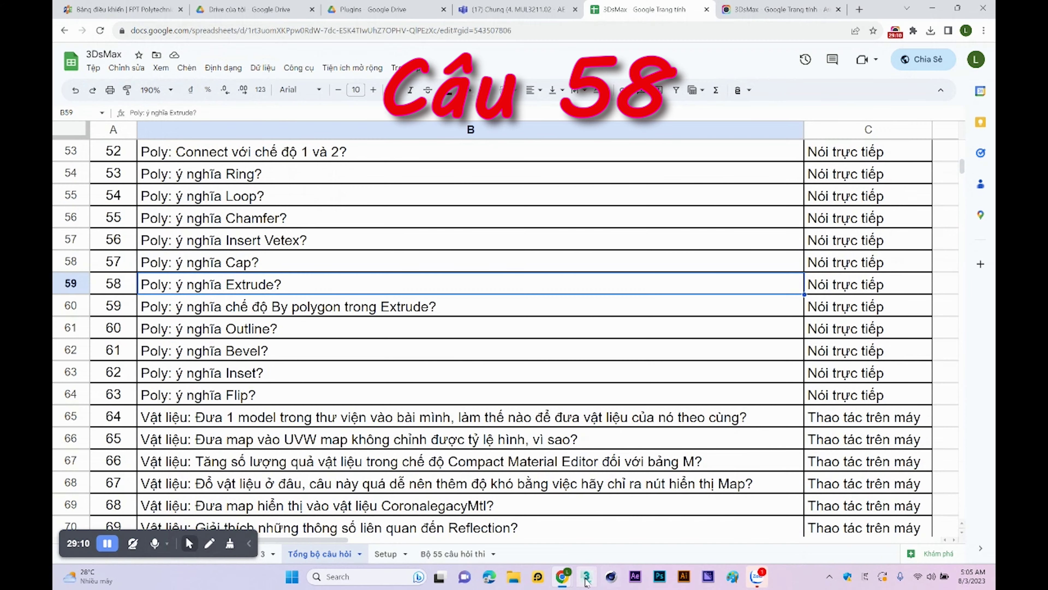
click(586, 576)
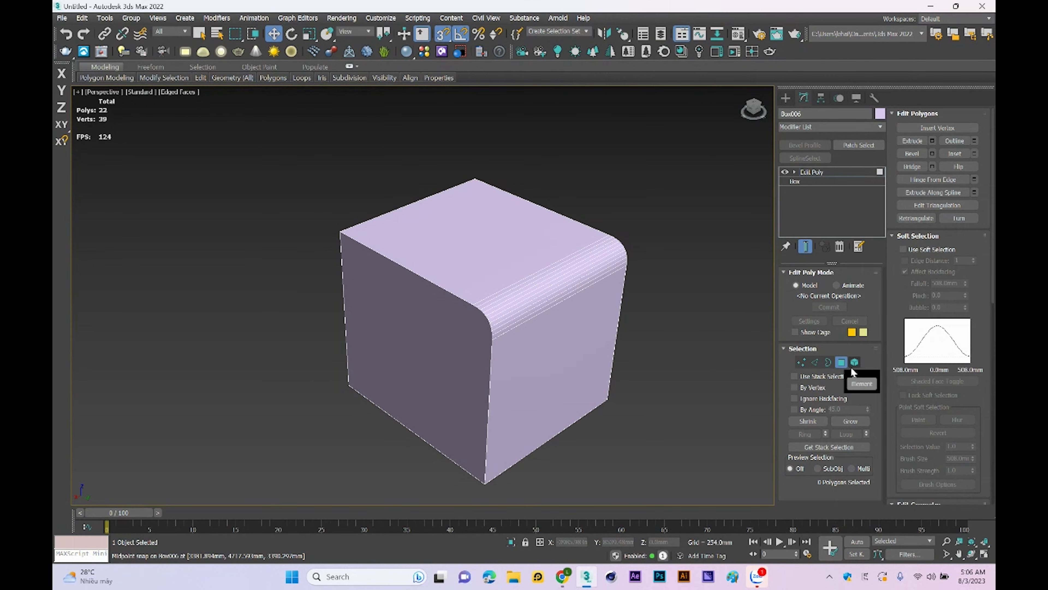
Step: Extrude the box's top face upward with the Extrude settings height
click(478, 244)
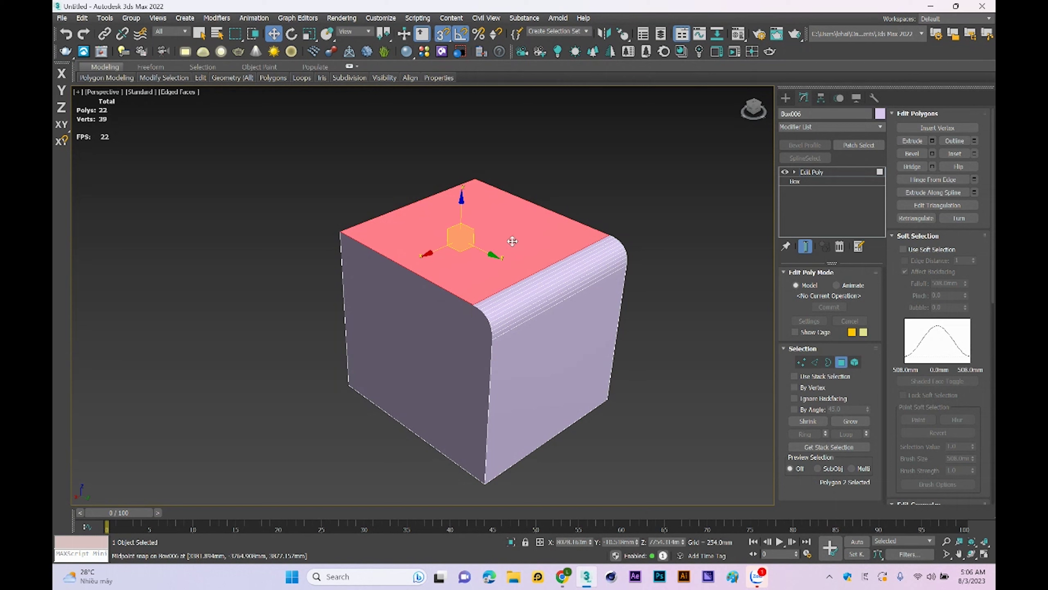
right_click(522, 235)
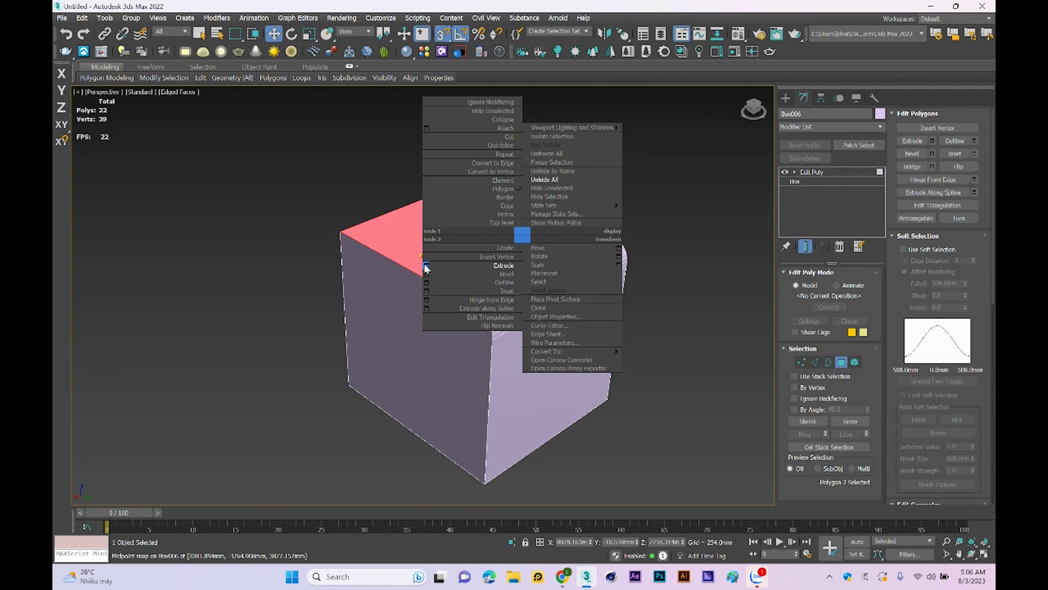
click(426, 266)
mouse_move(431, 316)
mouse_down()
mouse_move(425, 258)
mouse_move(442, 285)
mouse_up()
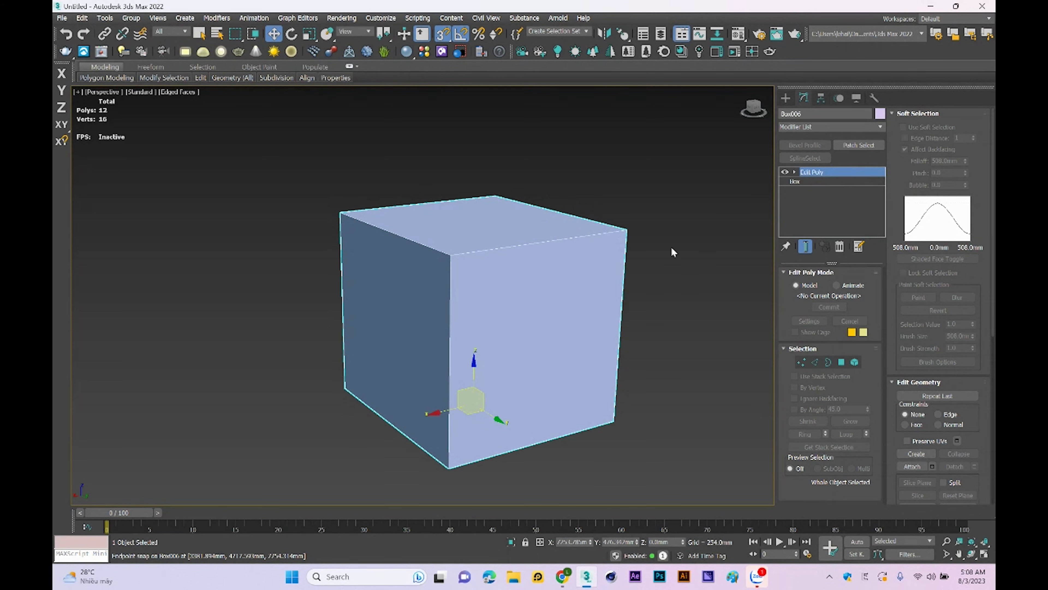
Step: Extrude all cube faces By Polygon to about 3586mm height, giving 32 polys
click(840, 362)
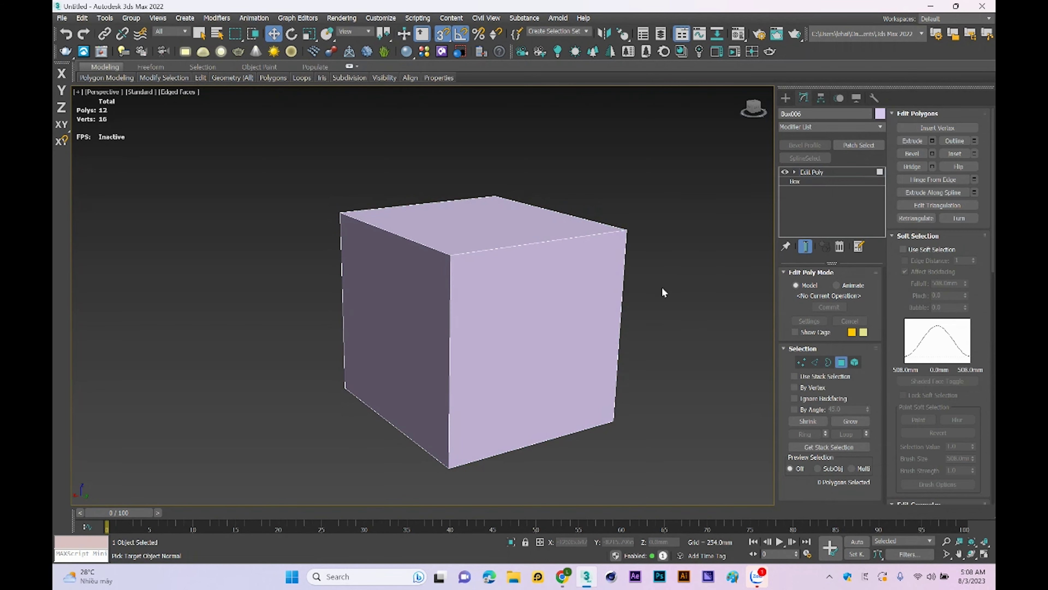
drag(172, 148, 173, 149)
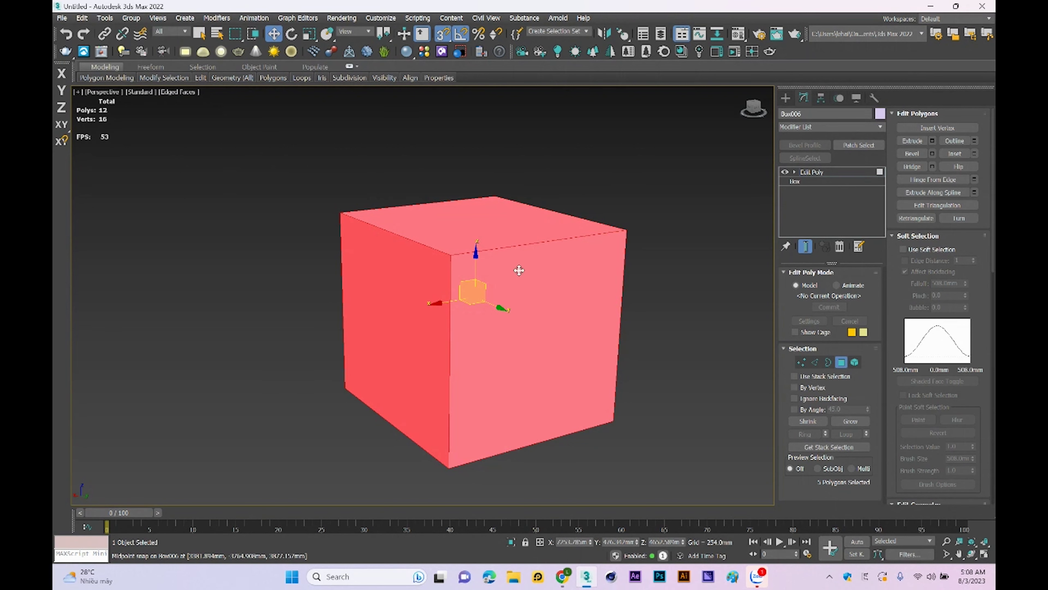
right_click(520, 308)
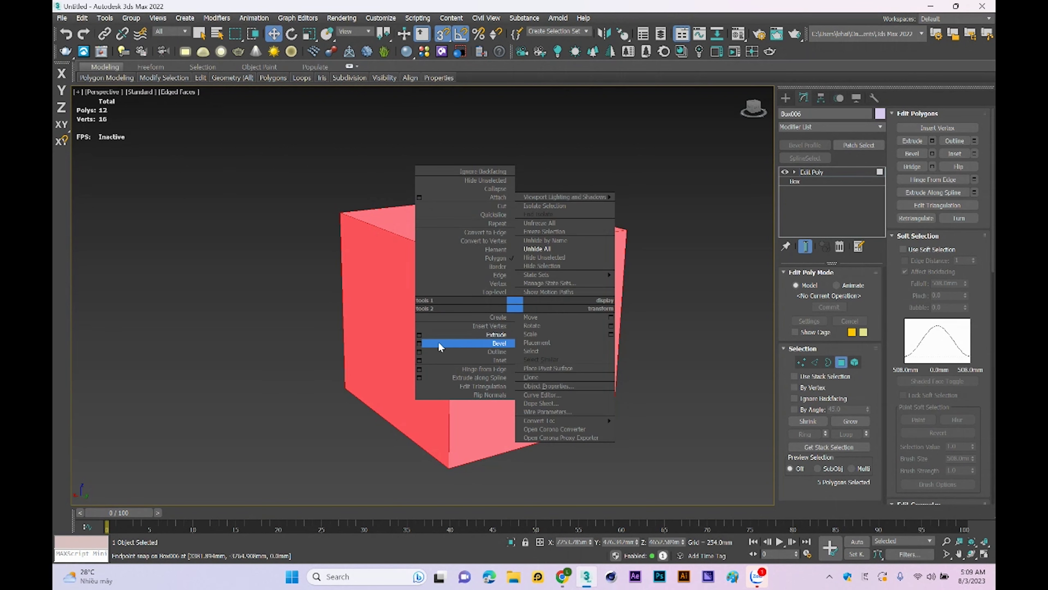
click(419, 334)
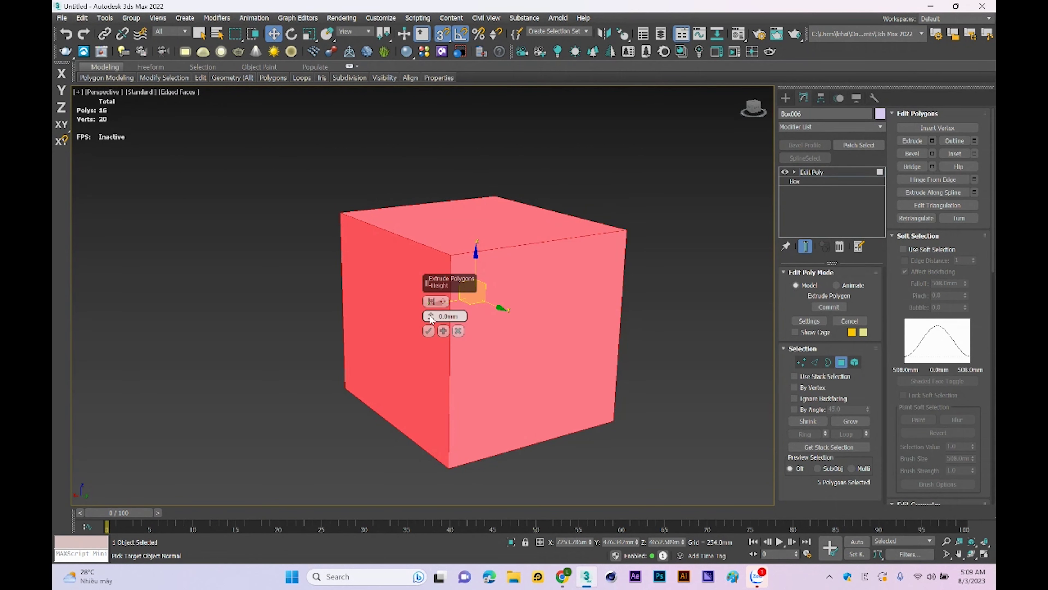
drag(433, 303, 450, 306)
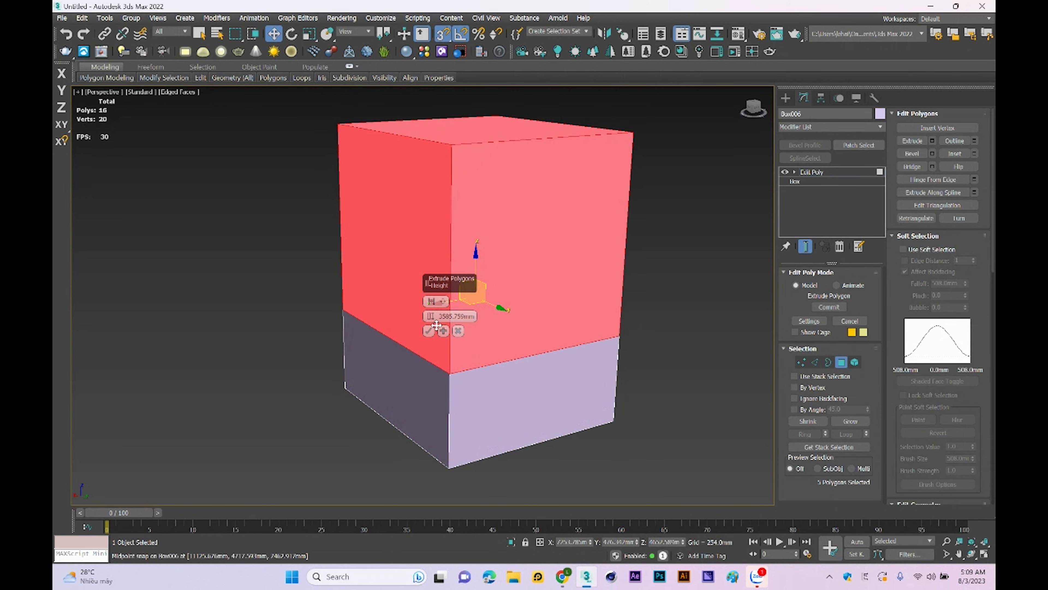
click(444, 303)
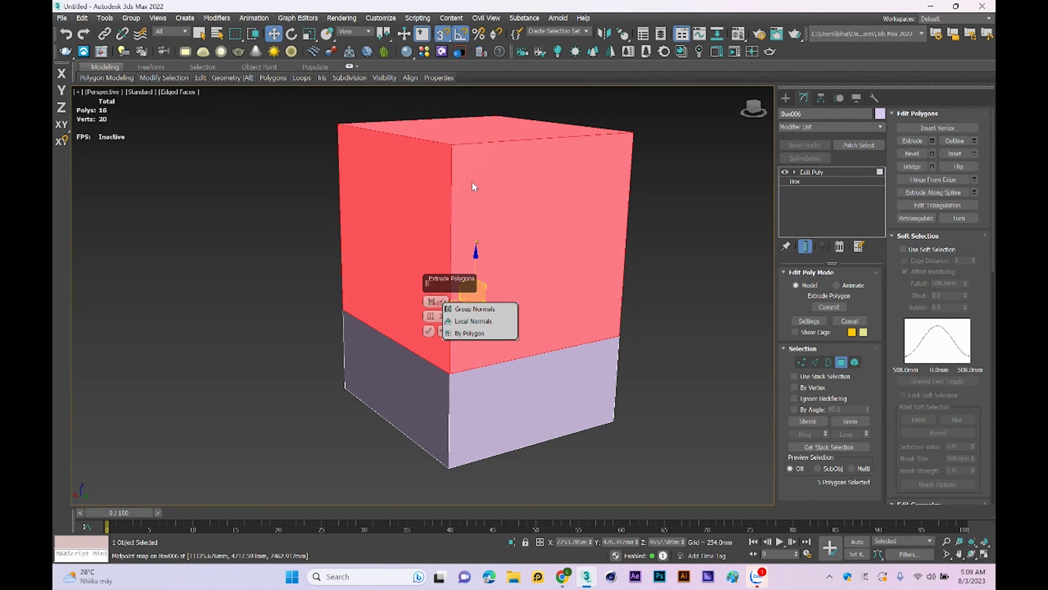
click(470, 334)
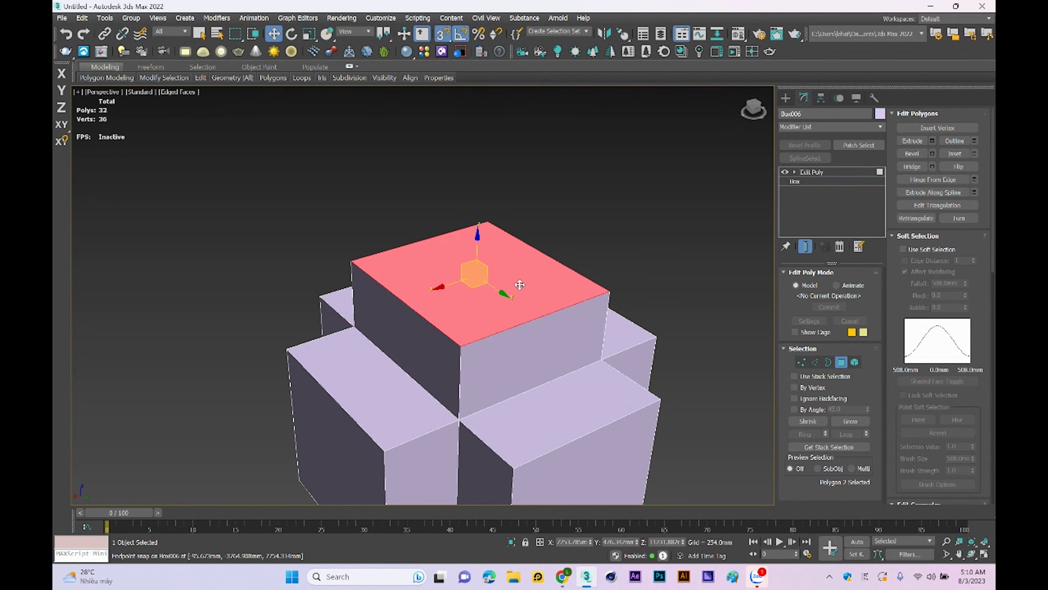
right_click(519, 284)
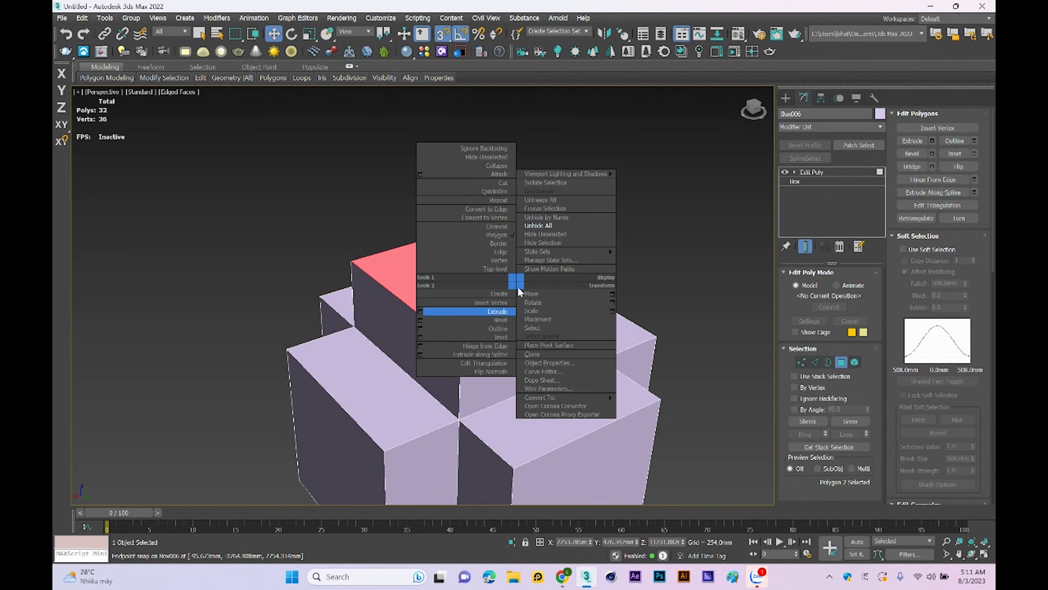
Step: Outline the cube's top face by a dragged amount
click(417, 330)
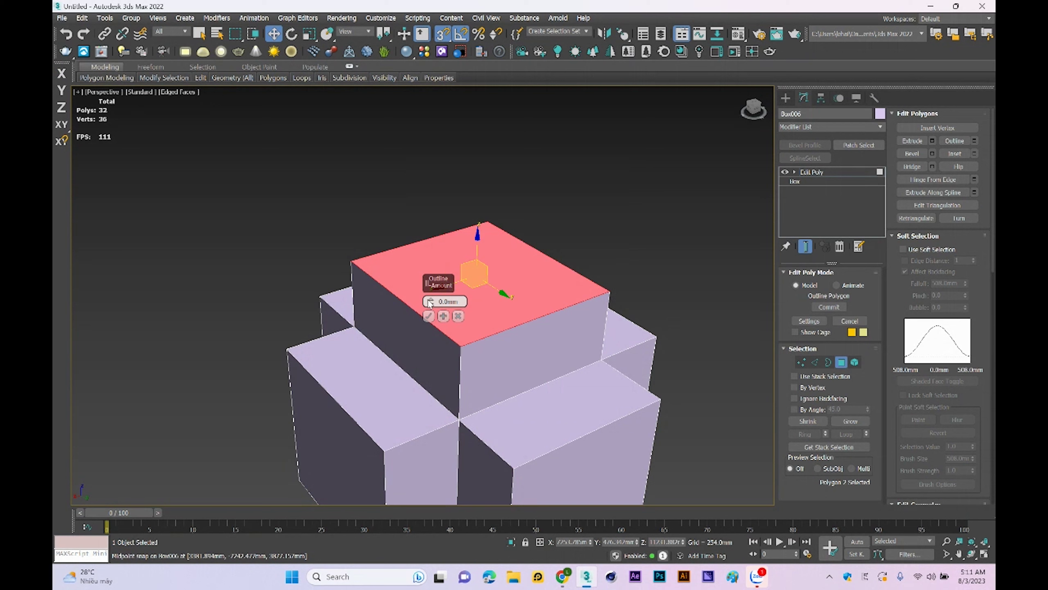
mouse_move(431, 302)
mouse_down()
mouse_move(444, 304)
mouse_move(434, 269)
mouse_up()
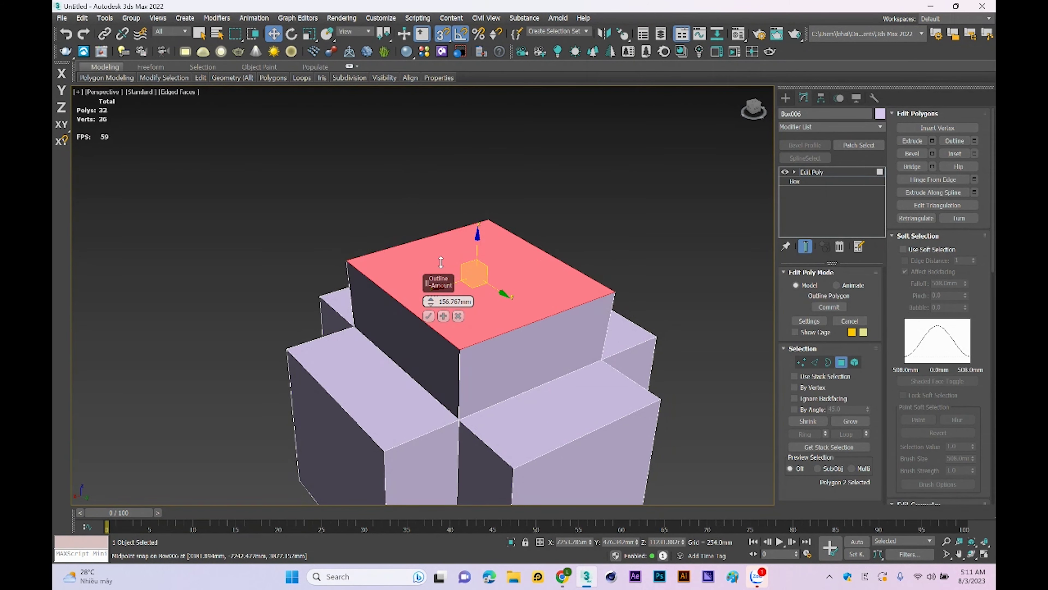
click(428, 317)
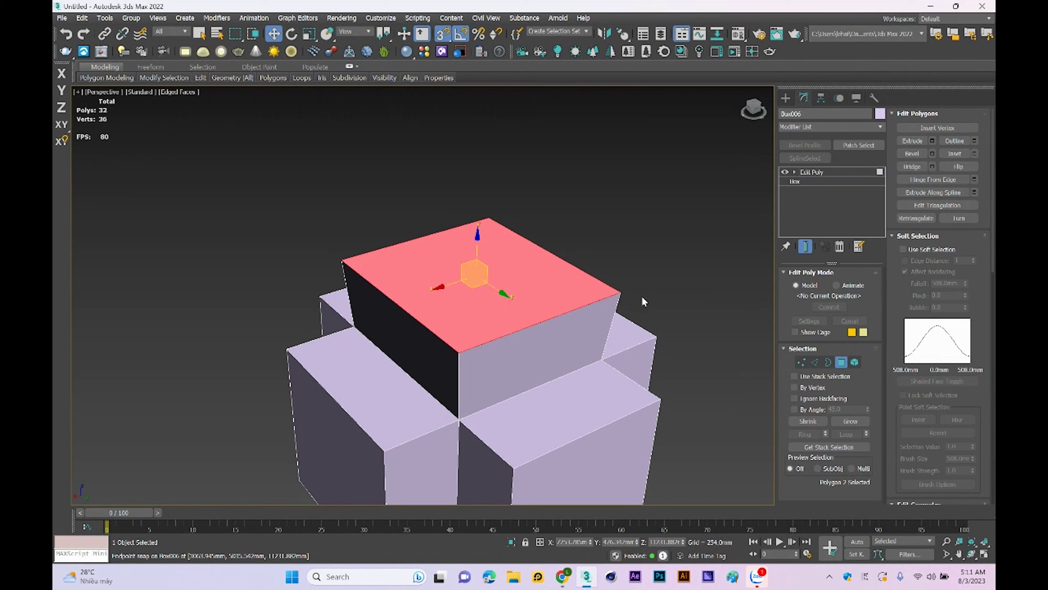
Step: Bevel the top face upward and taper it inward into a new tier
right_click(603, 259)
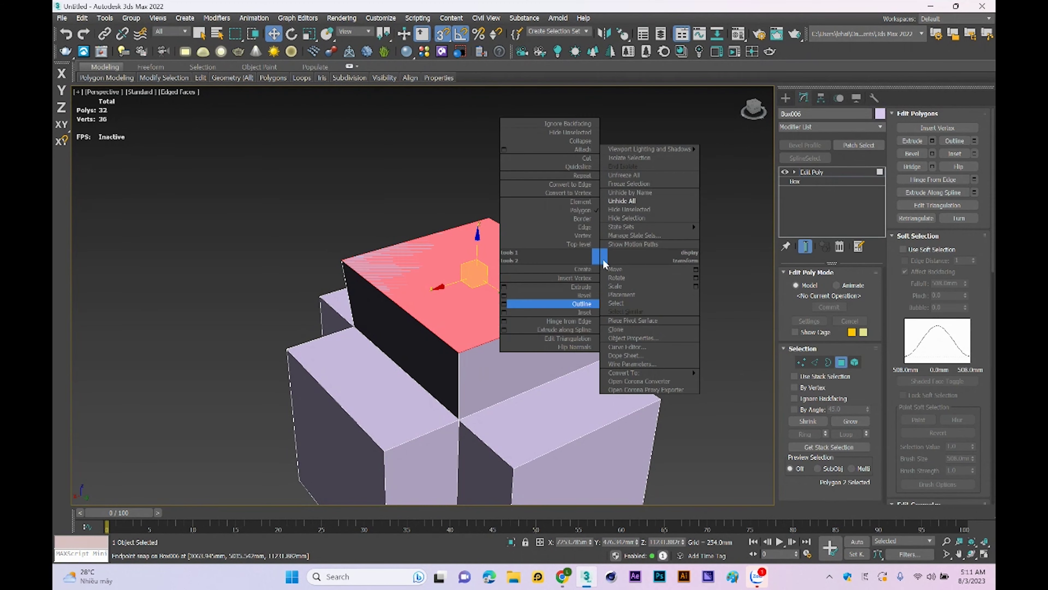
click(504, 295)
mouse_move(430, 316)
mouse_down()
mouse_move(418, 324)
mouse_move(430, 218)
mouse_move(425, 256)
mouse_up()
mouse_move(430, 332)
mouse_down()
mouse_move(446, 353)
mouse_move(452, 391)
mouse_up()
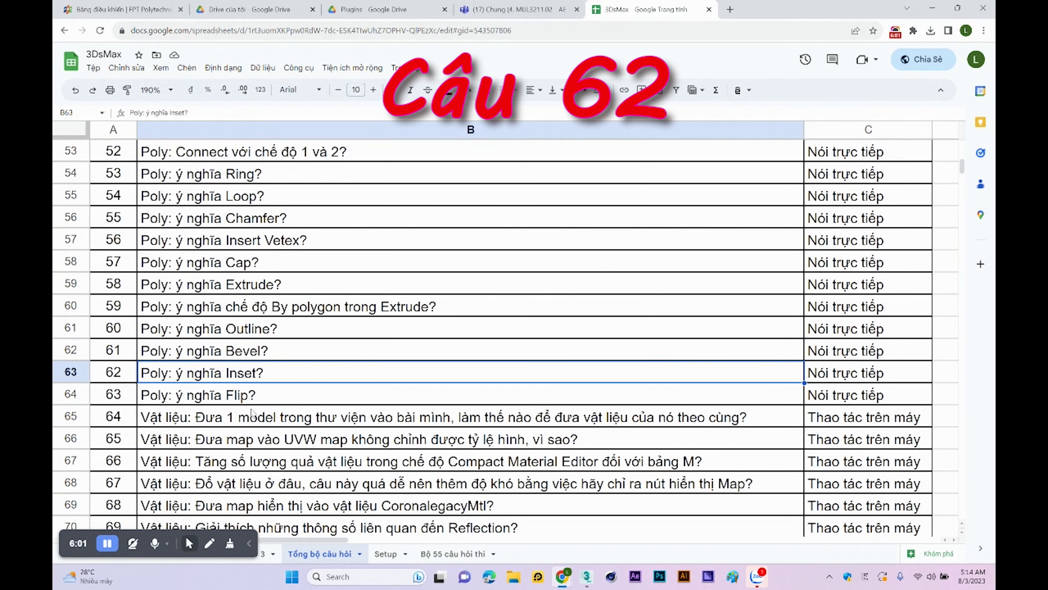
Step: Inset the tier's top face with a wide border, then flip its normal and undo
click(586, 575)
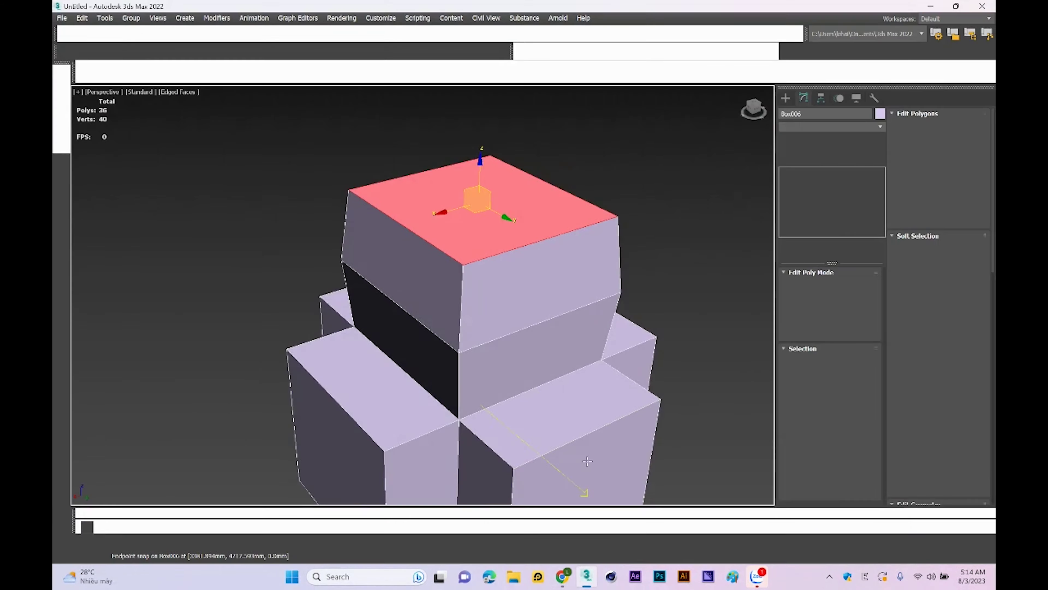
right_click(523, 241)
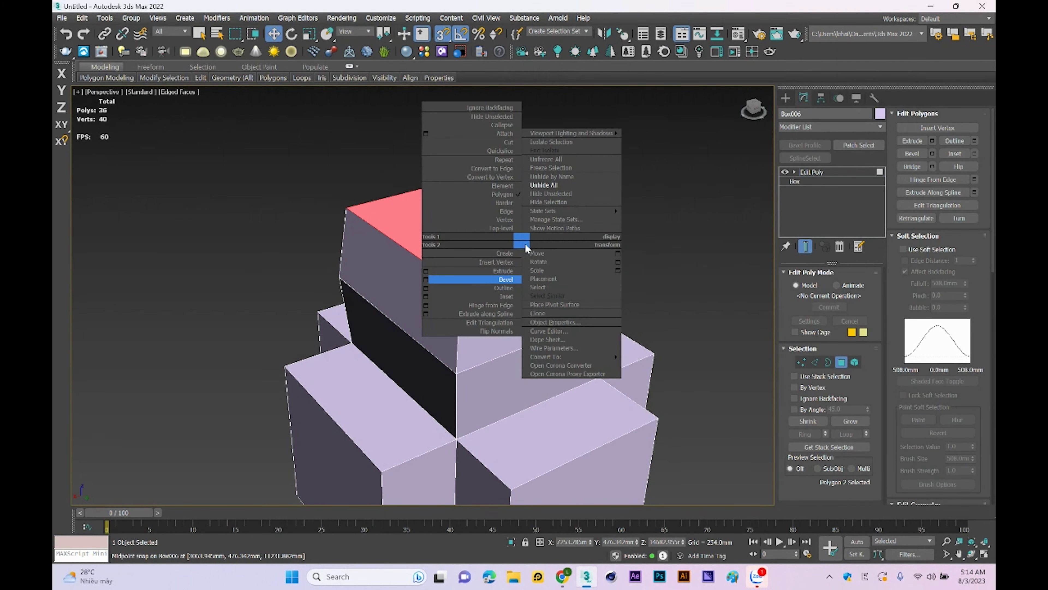
click(433, 297)
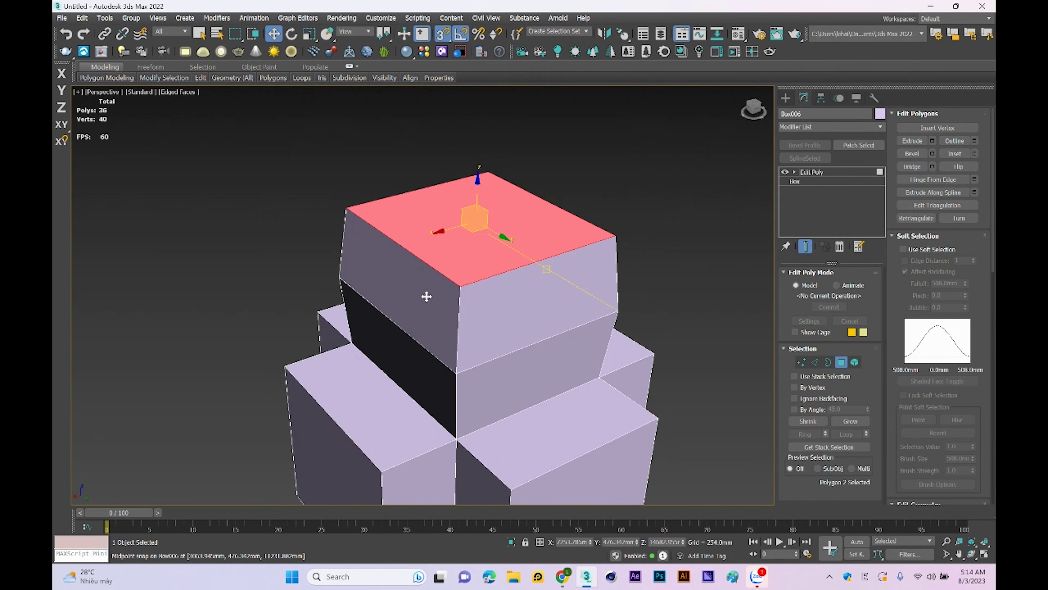
mouse_move(432, 318)
mouse_down()
mouse_move(450, 111)
mouse_move(450, 136)
mouse_up()
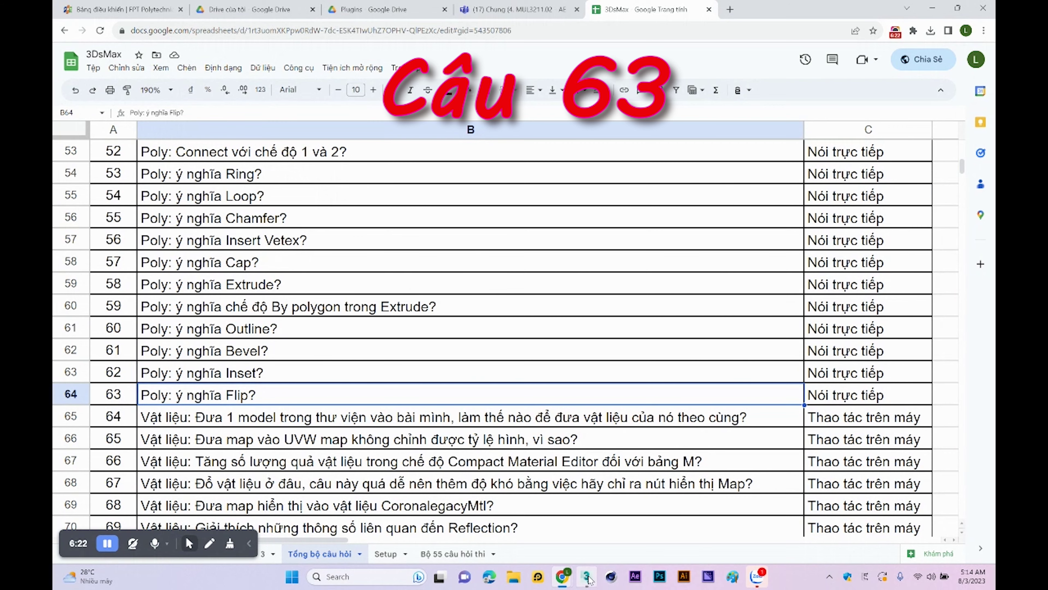
click(586, 576)
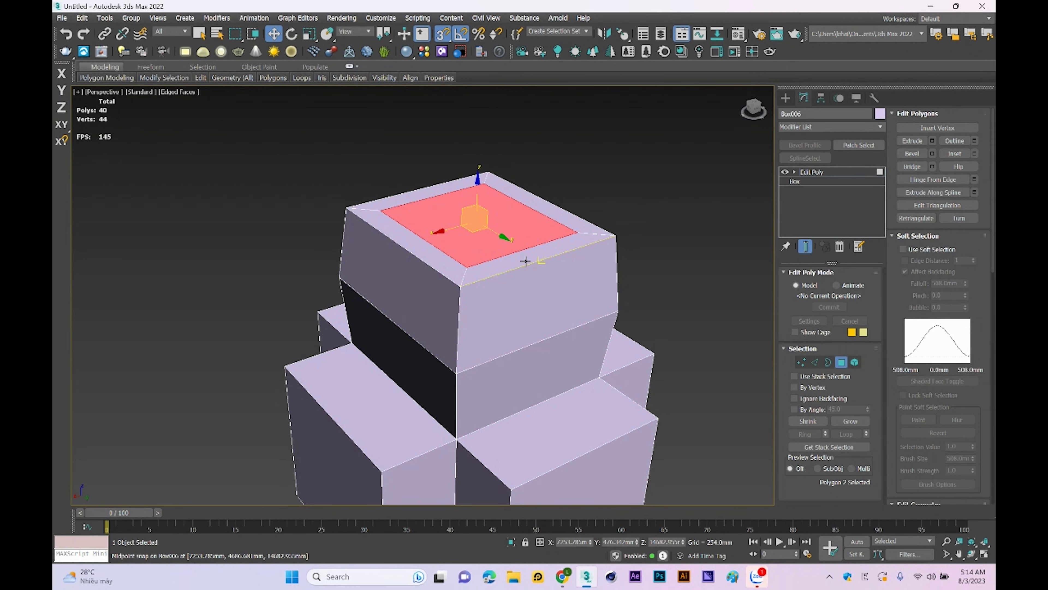
click(958, 167)
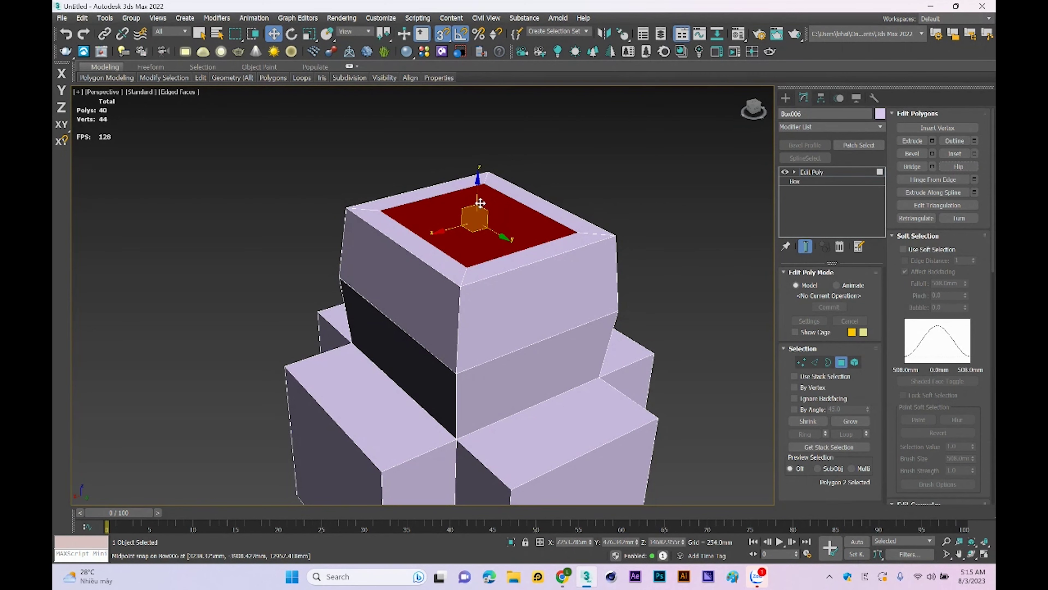
key(ctrl+z)
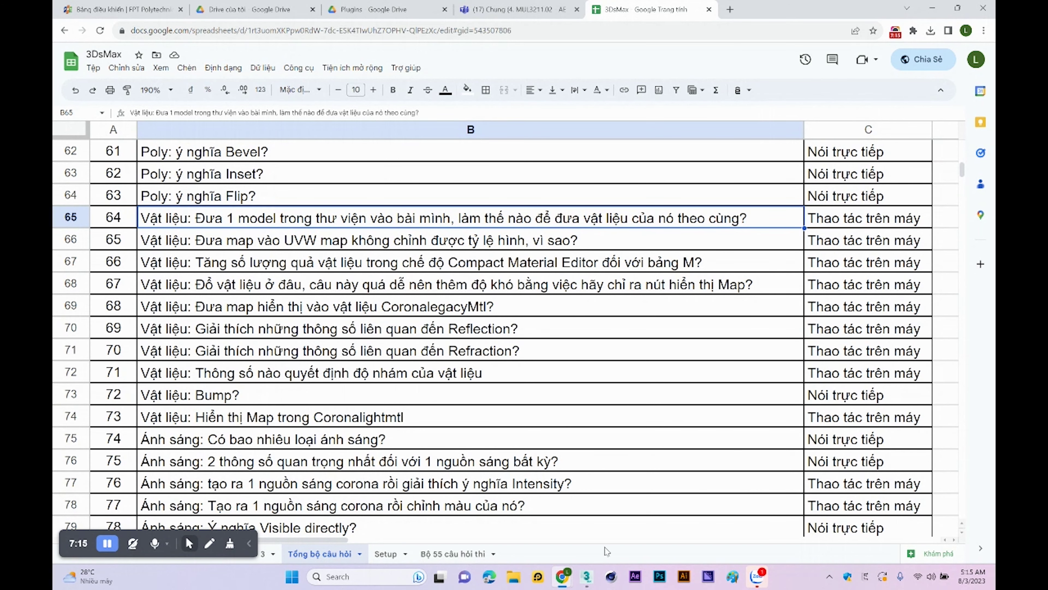
Step: Add the downloads folder as an External Files path in Configure Project Paths
click(586, 576)
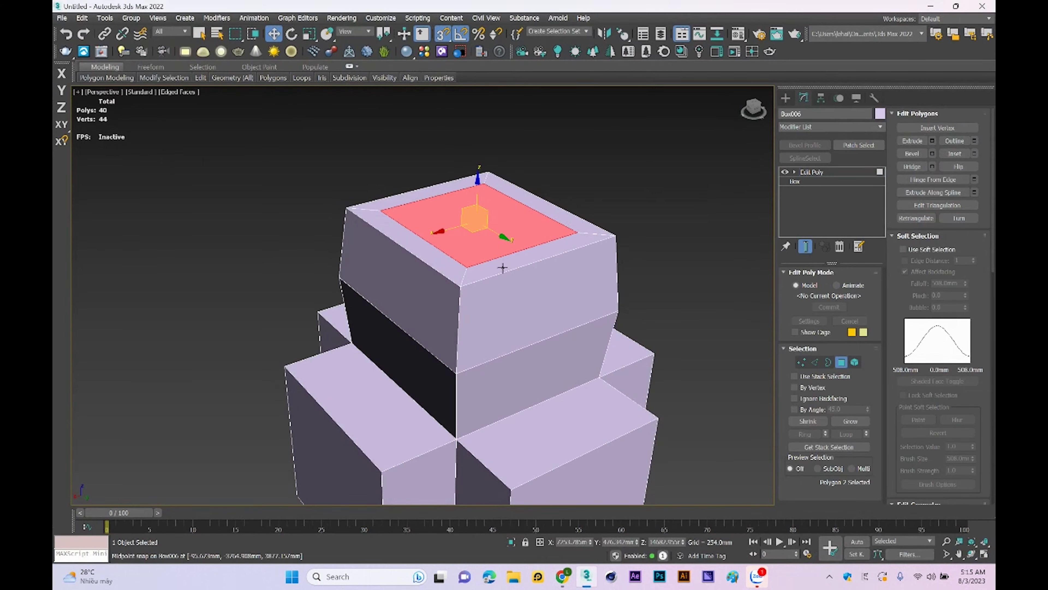
click(378, 19)
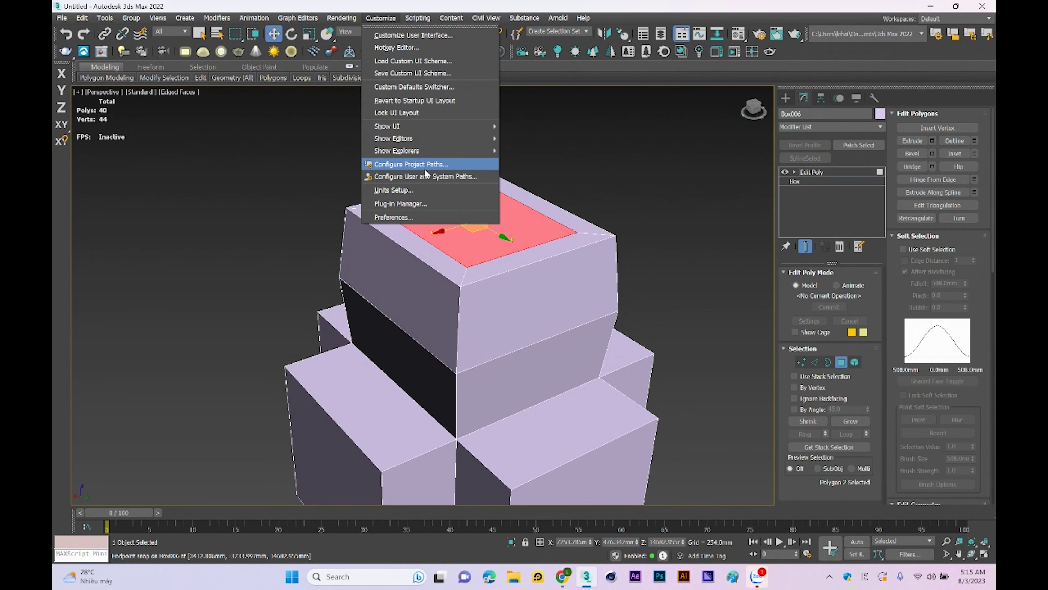
click(416, 172)
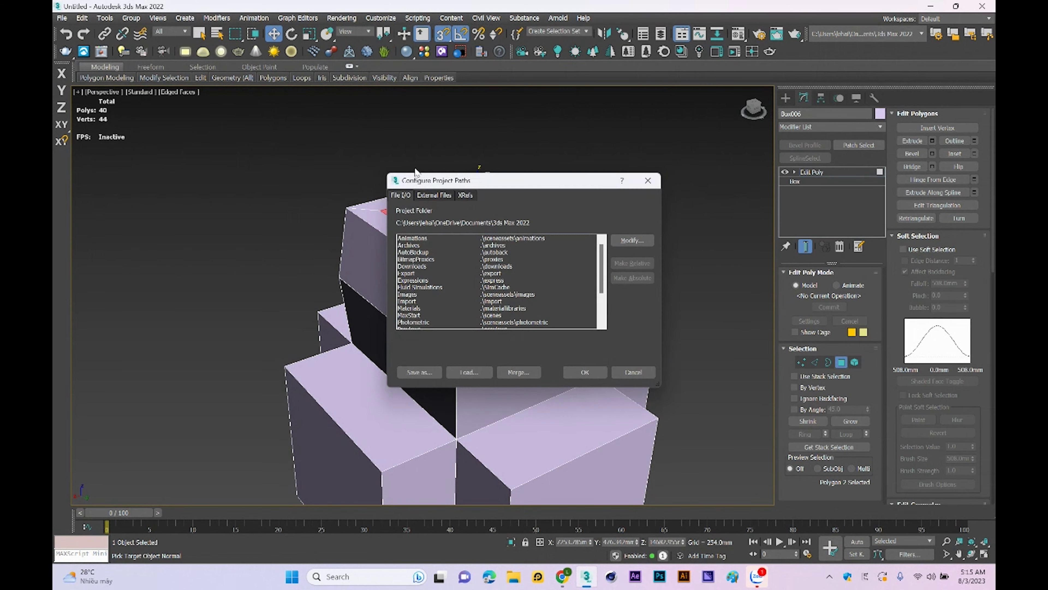
click(427, 194)
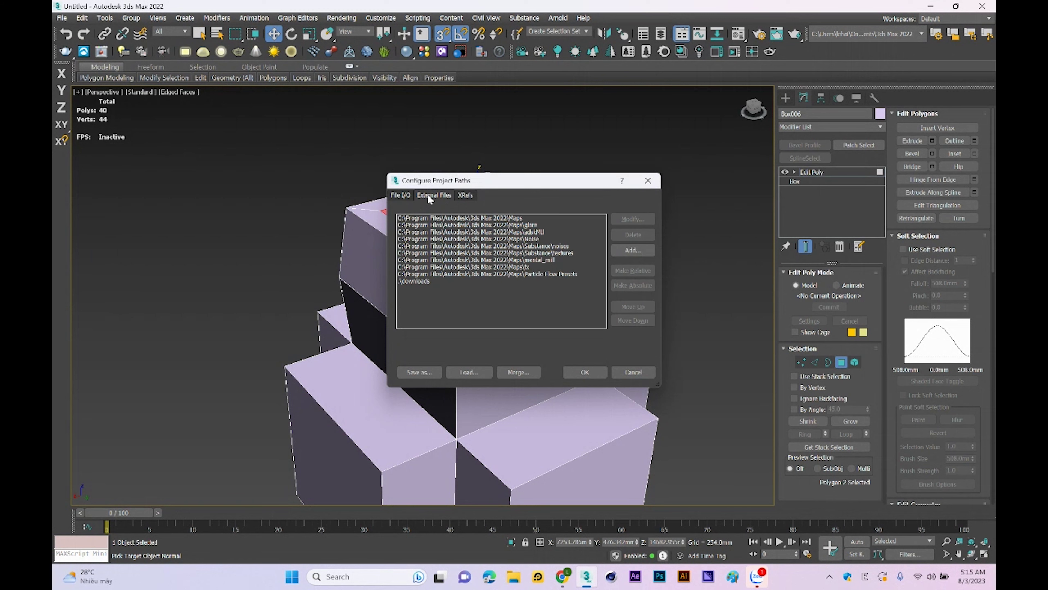
click(633, 251)
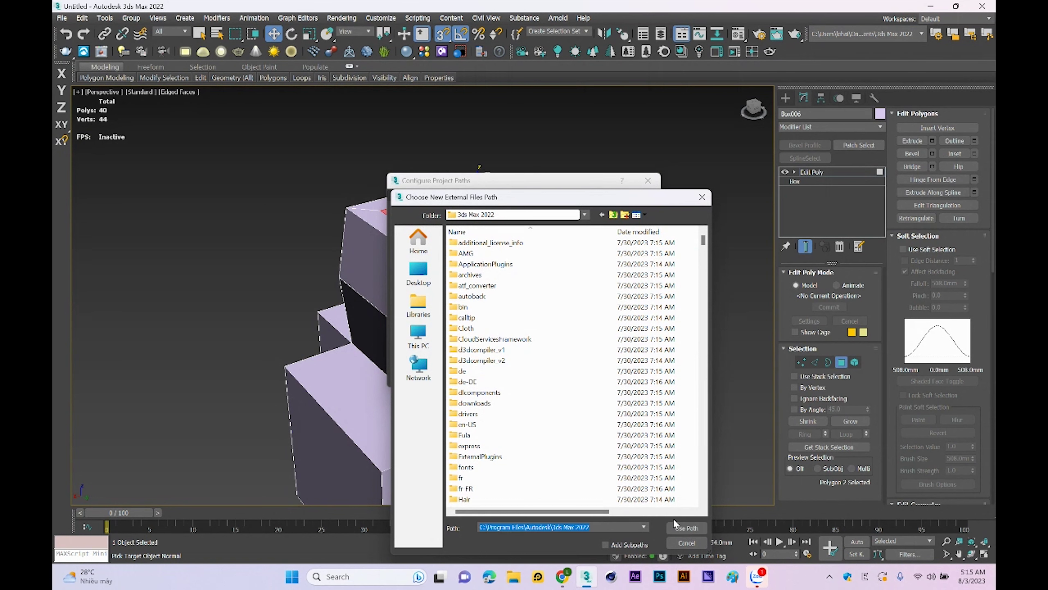
click(683, 530)
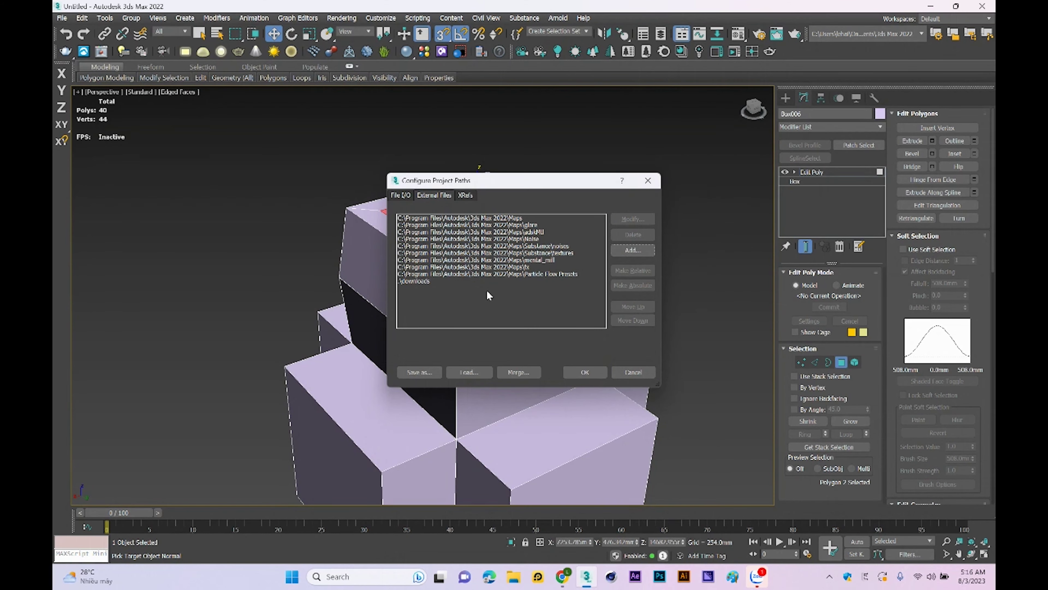
click(583, 372)
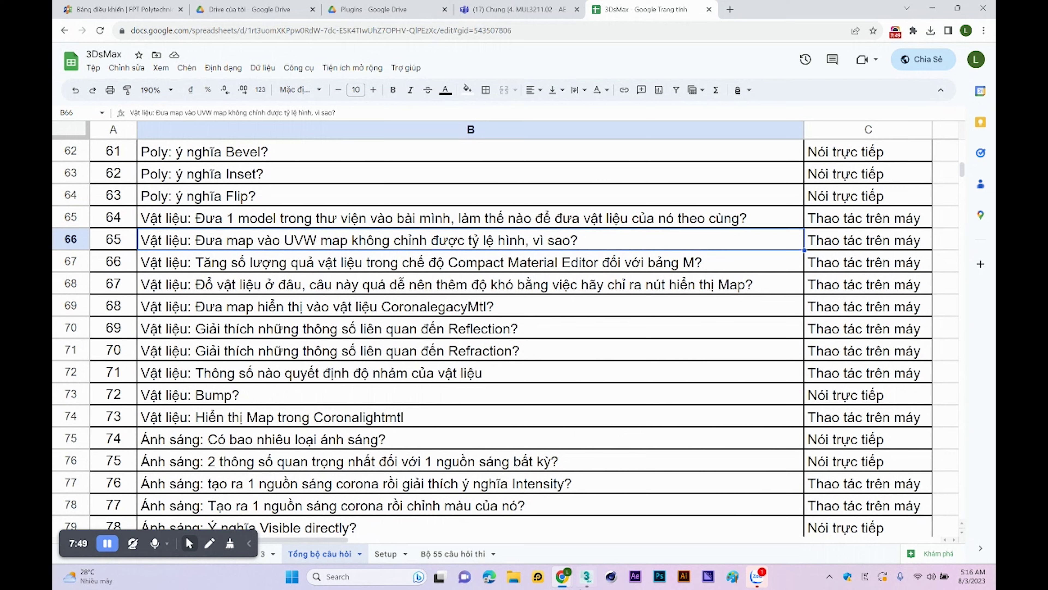
Step: Add a UVW Map modifier to Box006, leaving Real-World Map Size off
click(586, 576)
click(812, 129)
key(u)
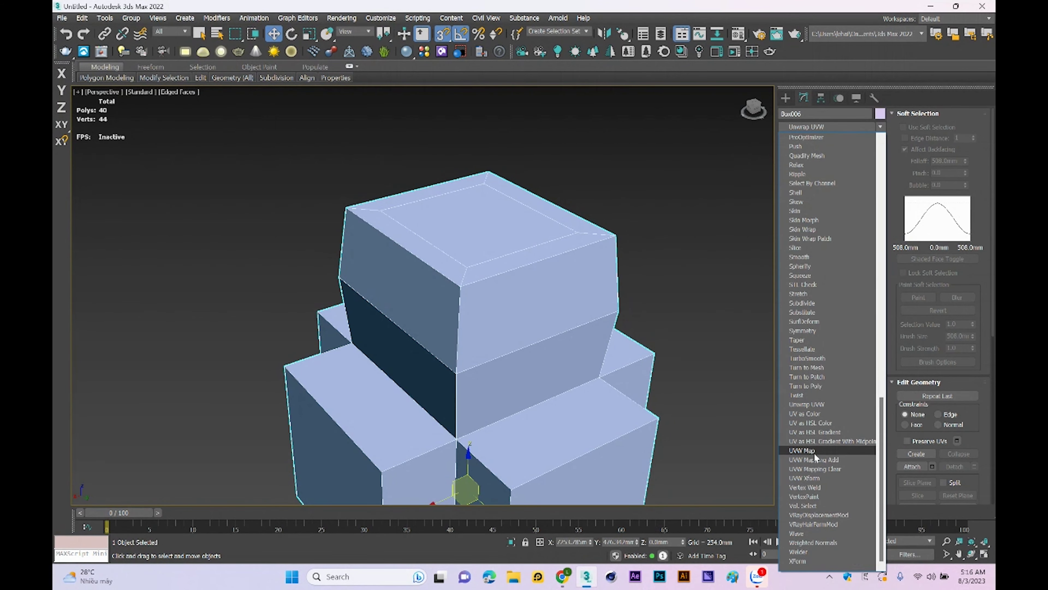
click(813, 452)
click(796, 450)
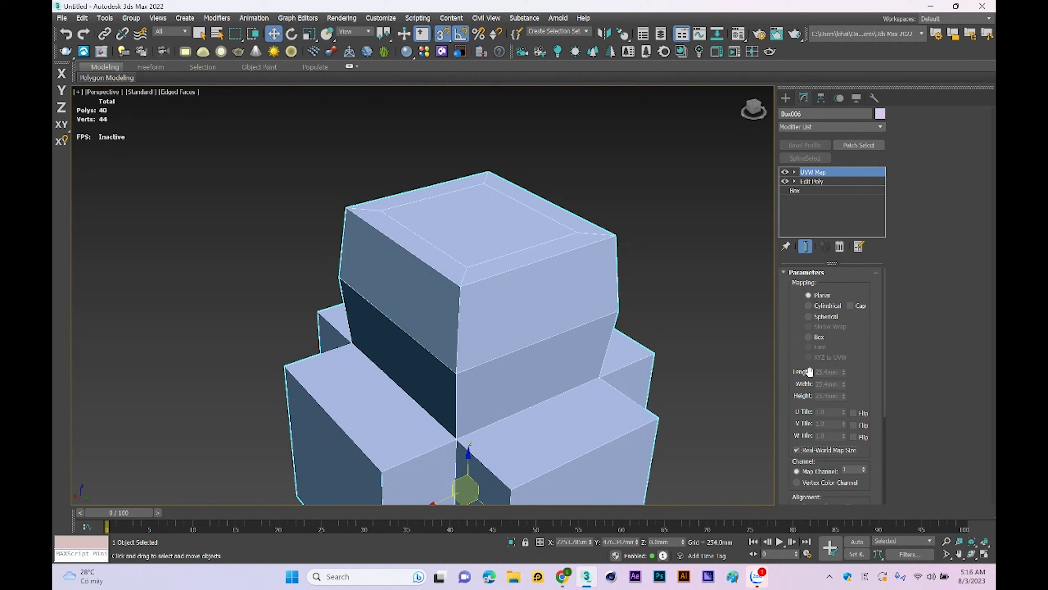
click(796, 450)
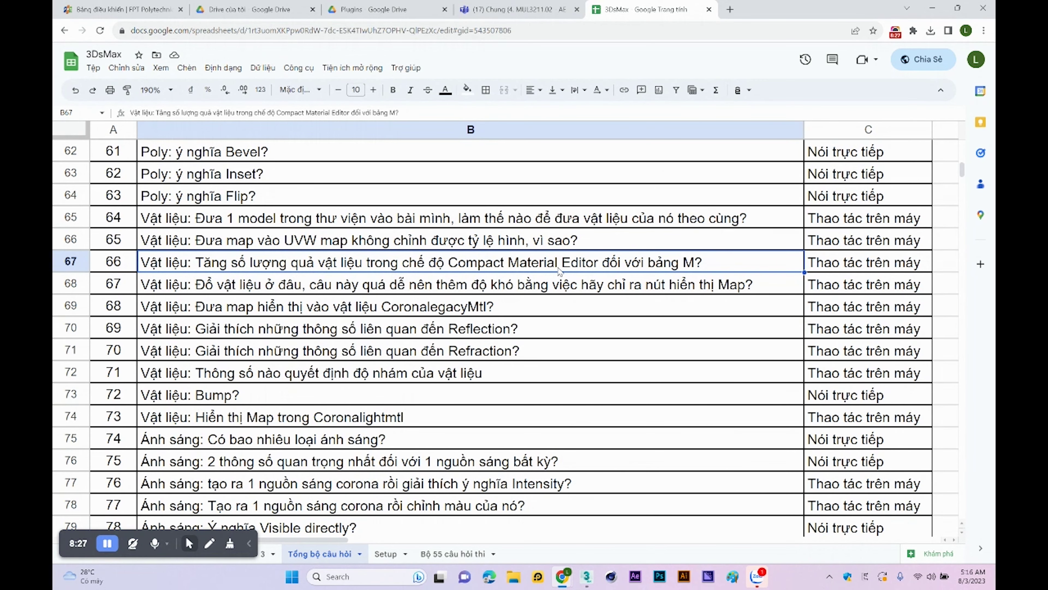
Step: Switch the Compact Material Editor to the 6x4 grid of 24 sample slots
click(588, 575)
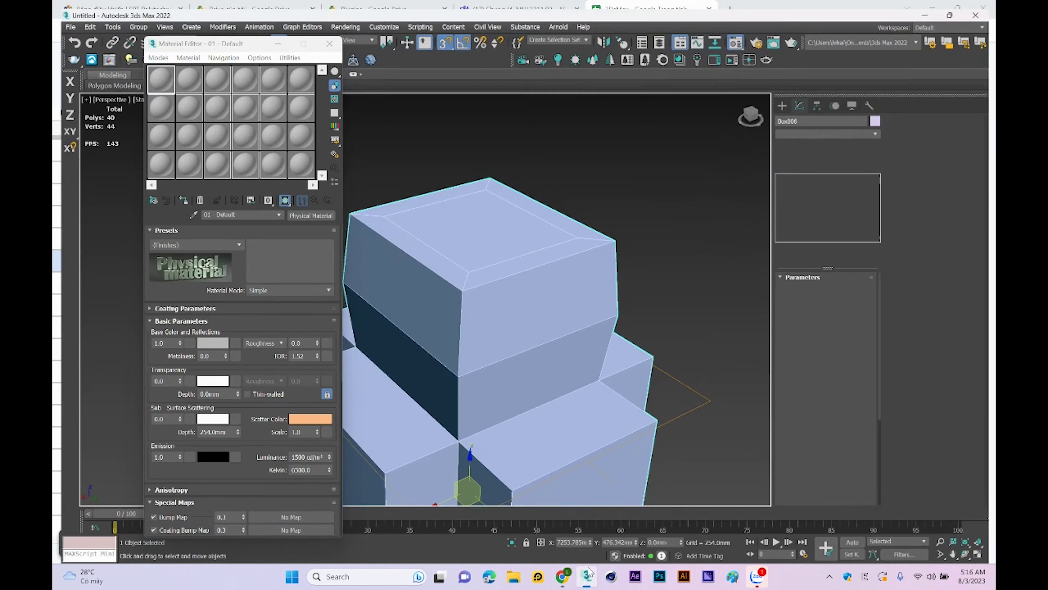
drag(237, 48, 250, 61)
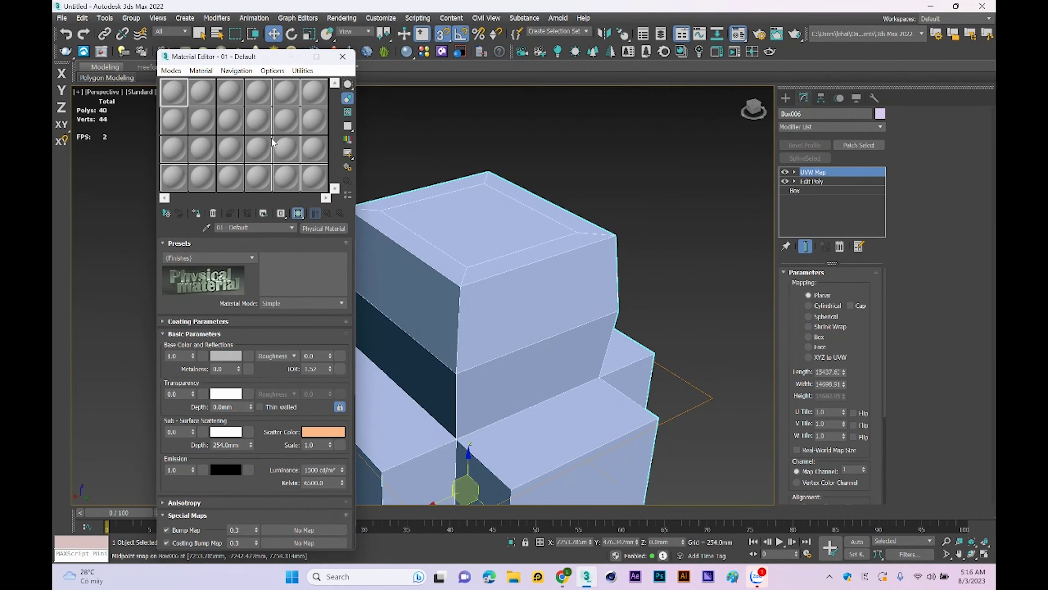
click(274, 71)
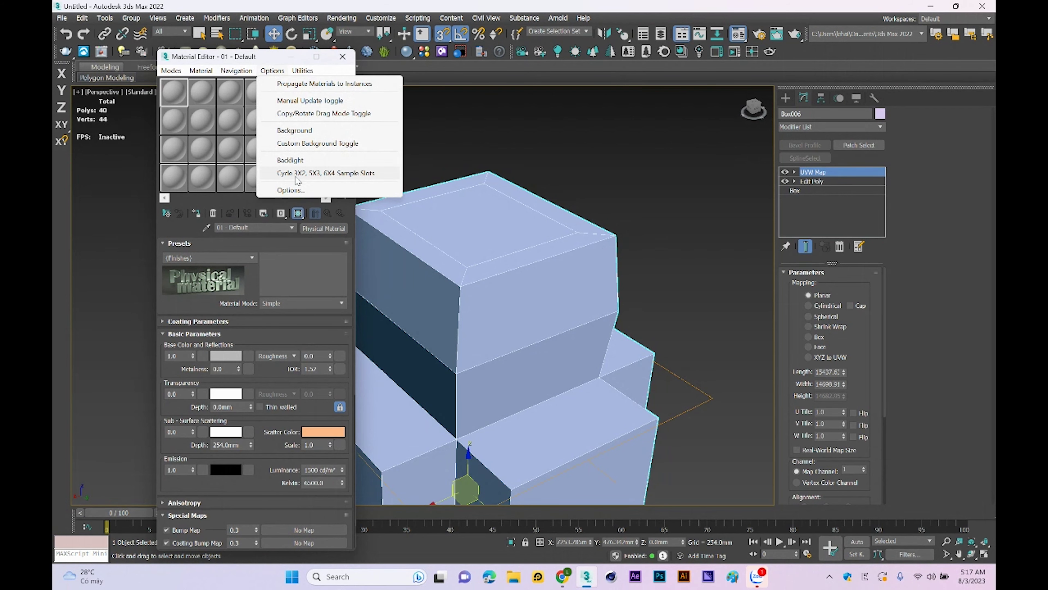
click(164, 93)
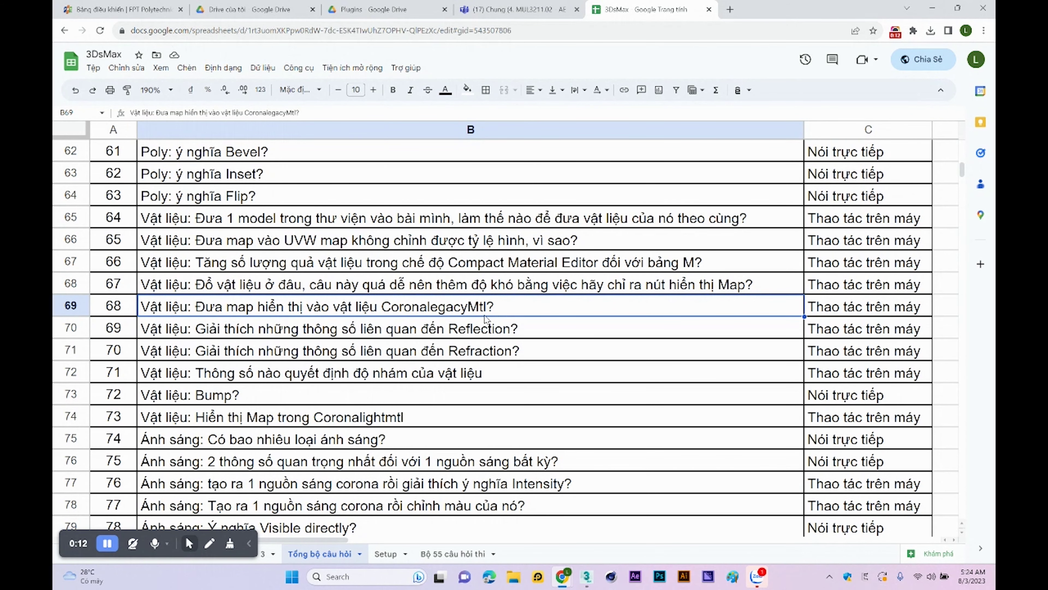
Step: Set the active renderer to Corona in Render Setup
click(586, 576)
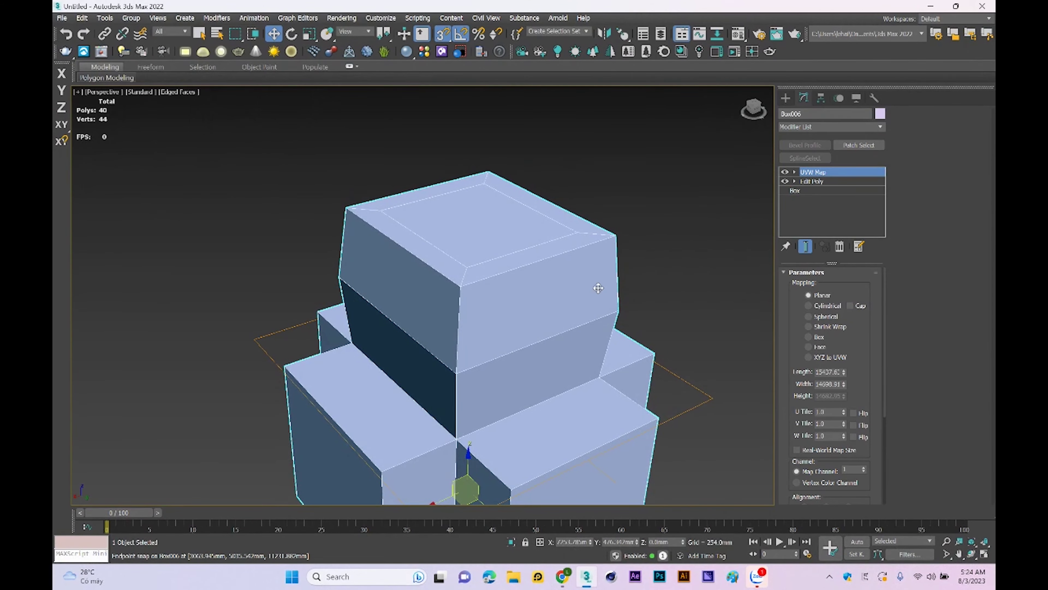
key(m)
click(627, 218)
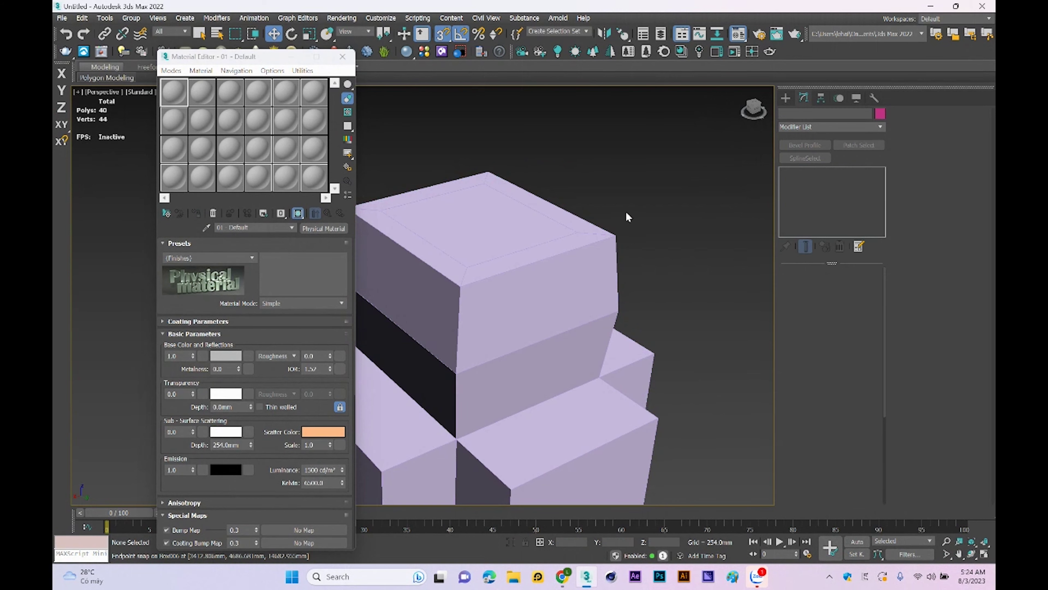
key(F10)
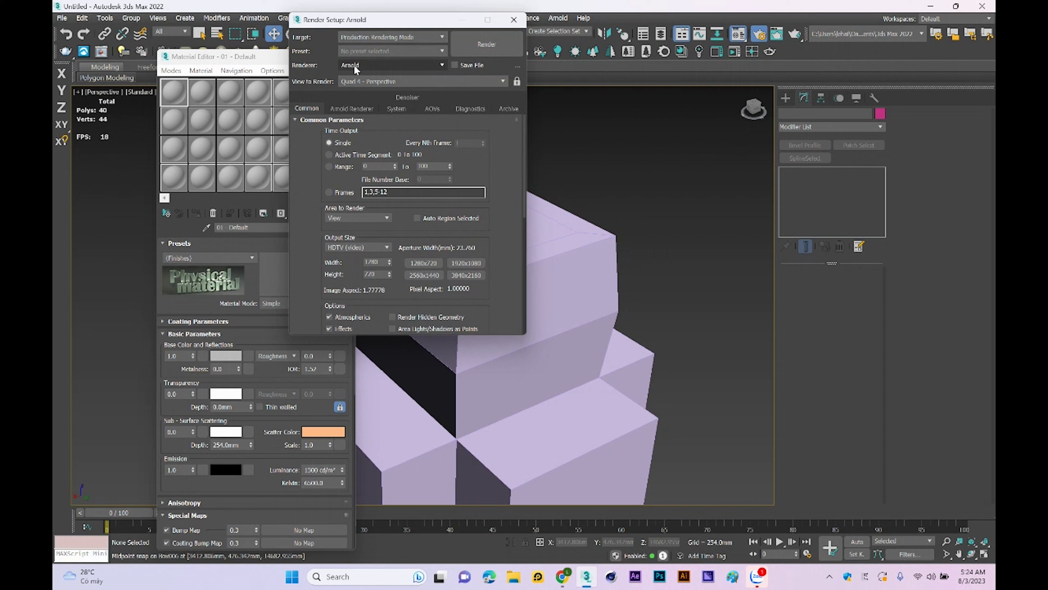
click(354, 64)
click(366, 118)
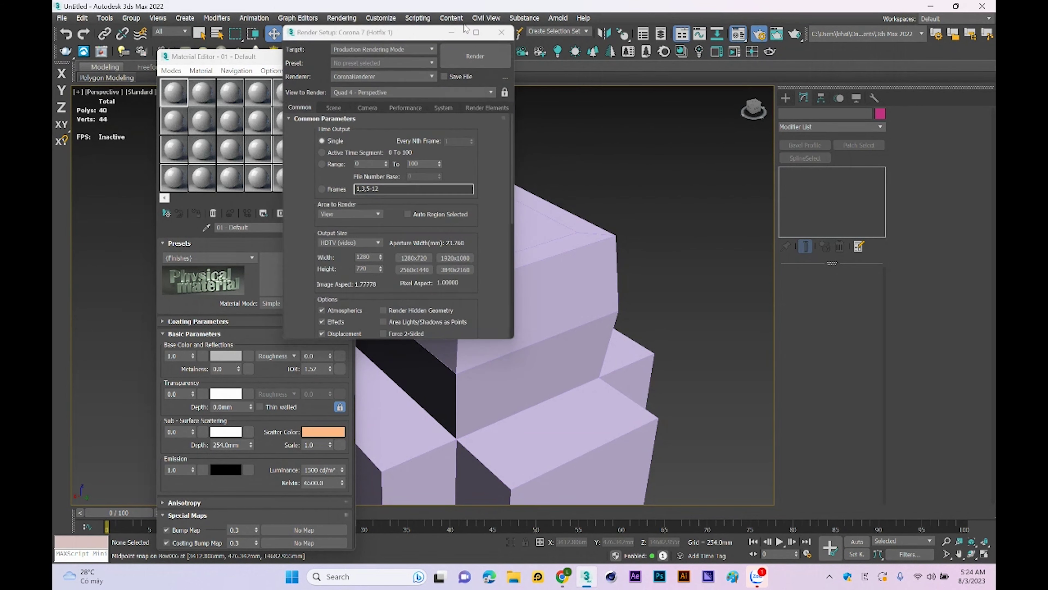
click(463, 20)
Step: Turn material slot 24 into a CoronaLegacyMtl
click(314, 187)
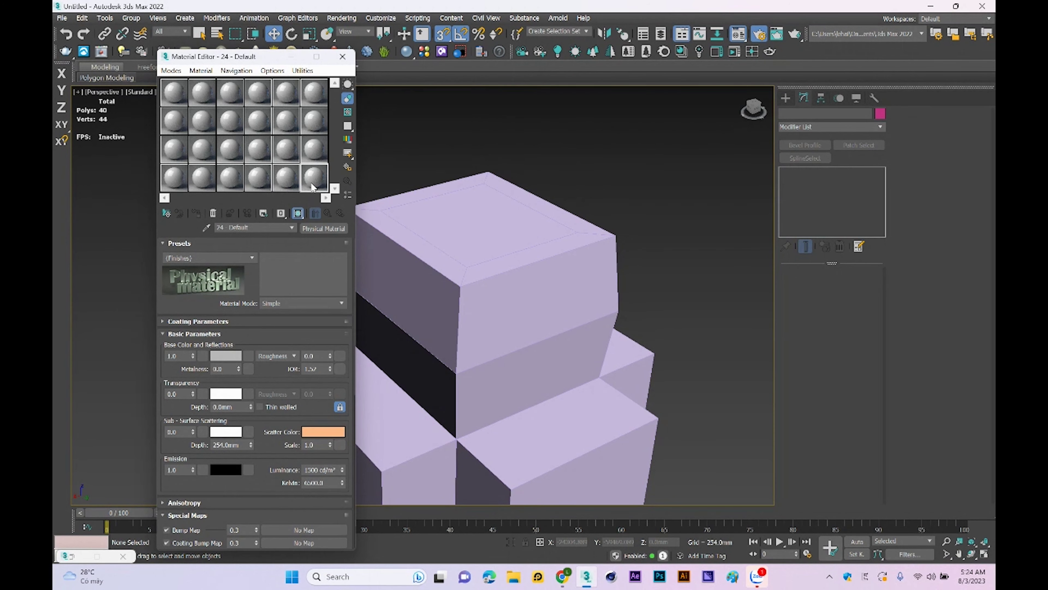
click(320, 231)
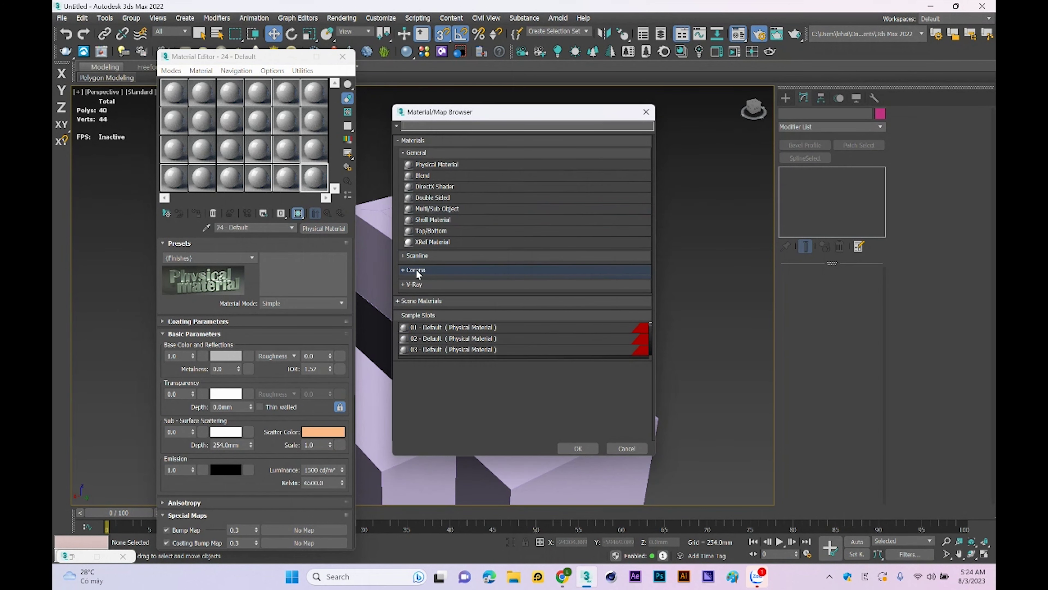
click(412, 269)
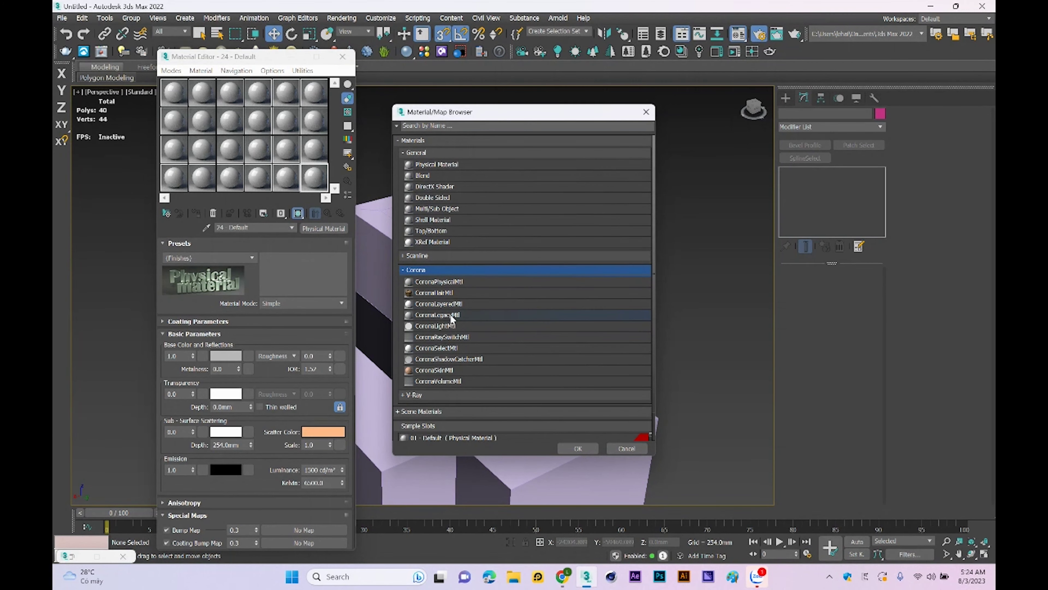
double_click(449, 315)
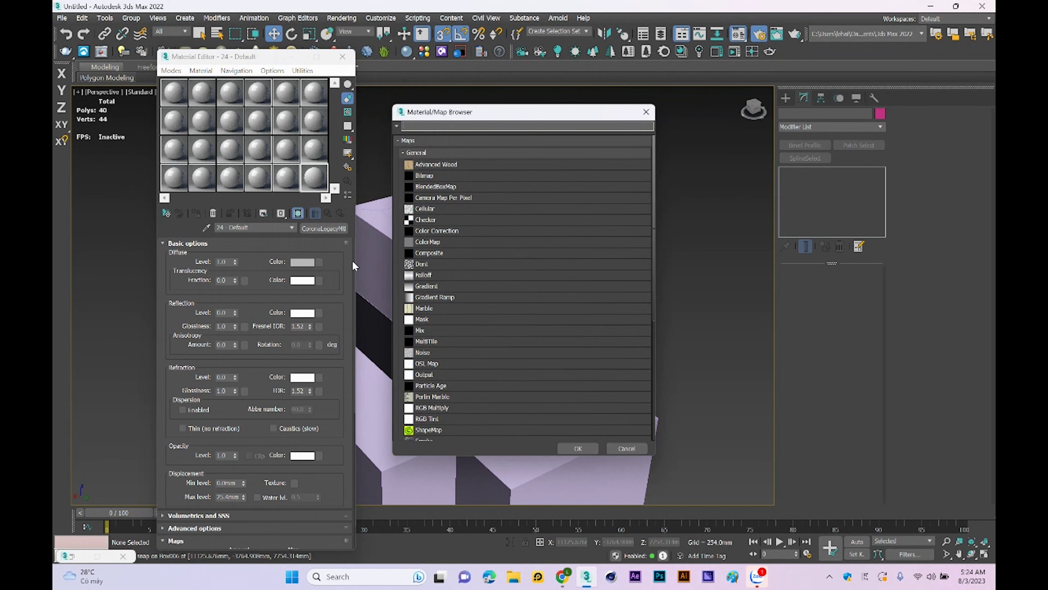
Step: Assign a CoronaBitmap to slot 24's Diffuse, without picking a file
click(415, 153)
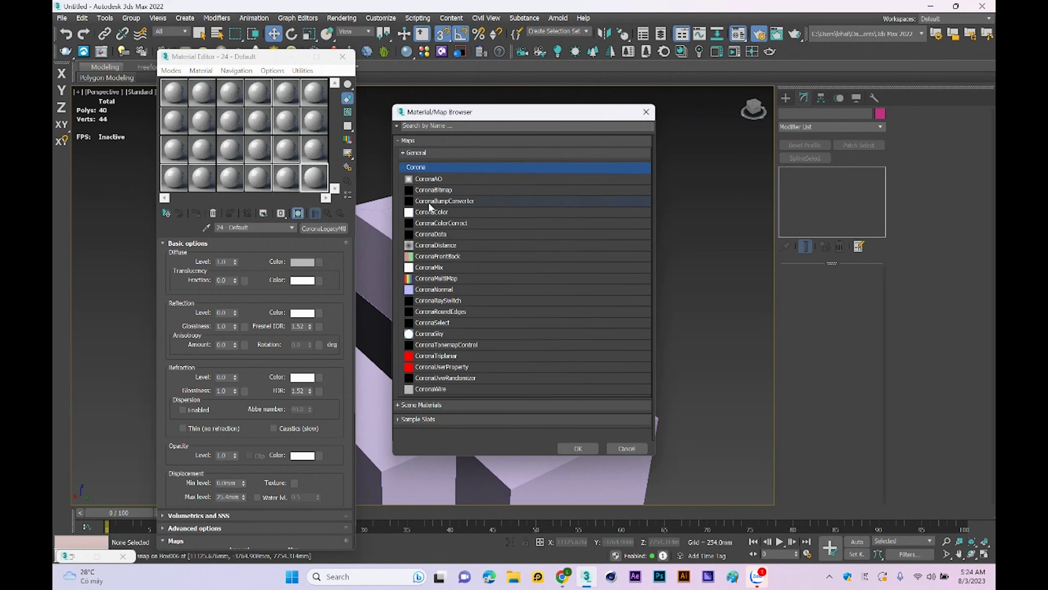
double_click(432, 189)
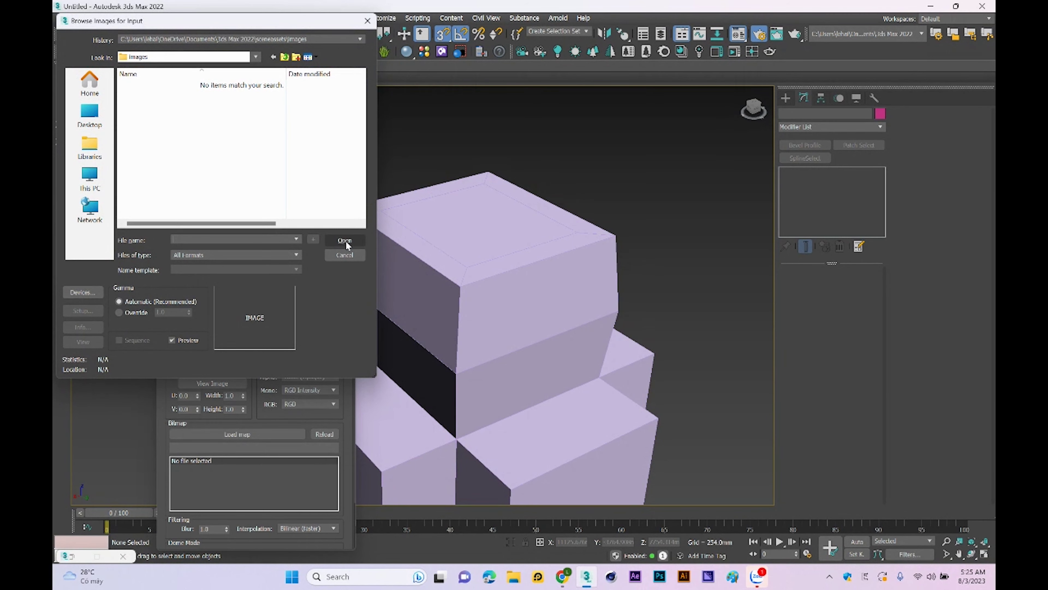
click(343, 257)
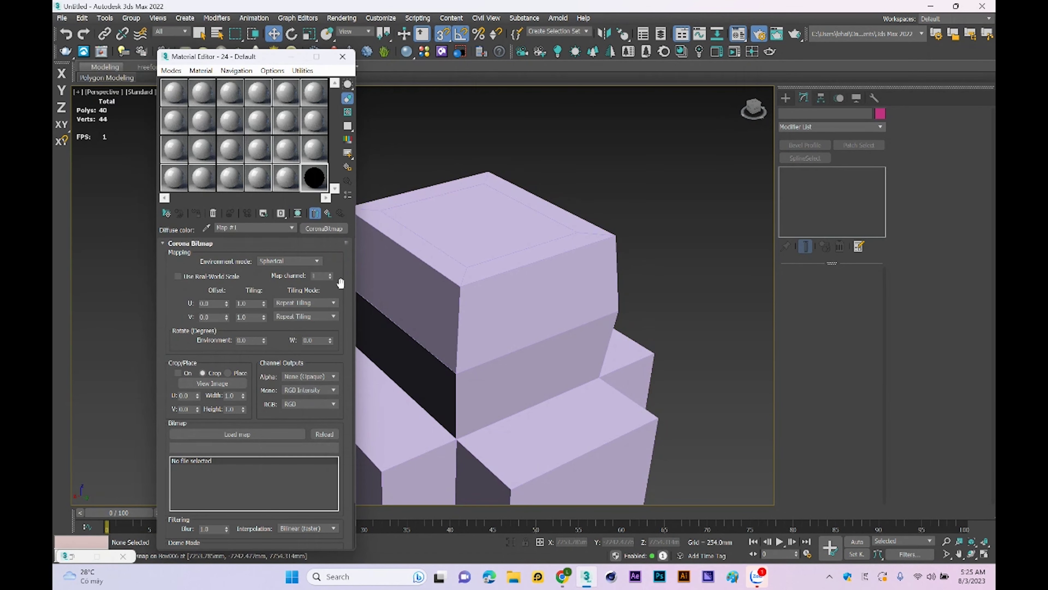
click(329, 212)
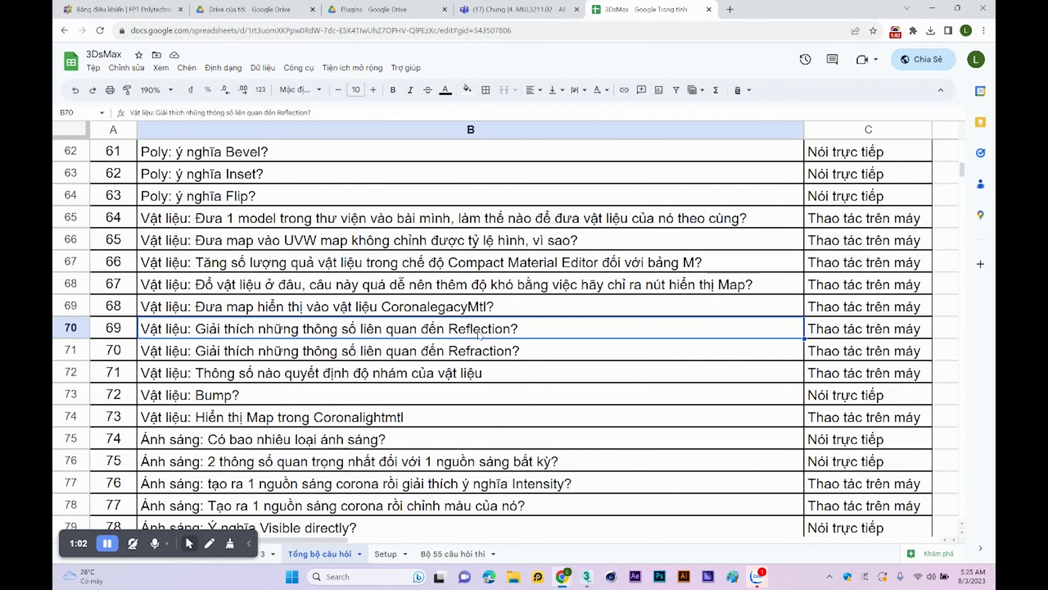
Step: Give material 24 reflection level 1.0, a light green reflection colour and glossiness 0.72
mouse_move(586, 577)
click(495, 516)
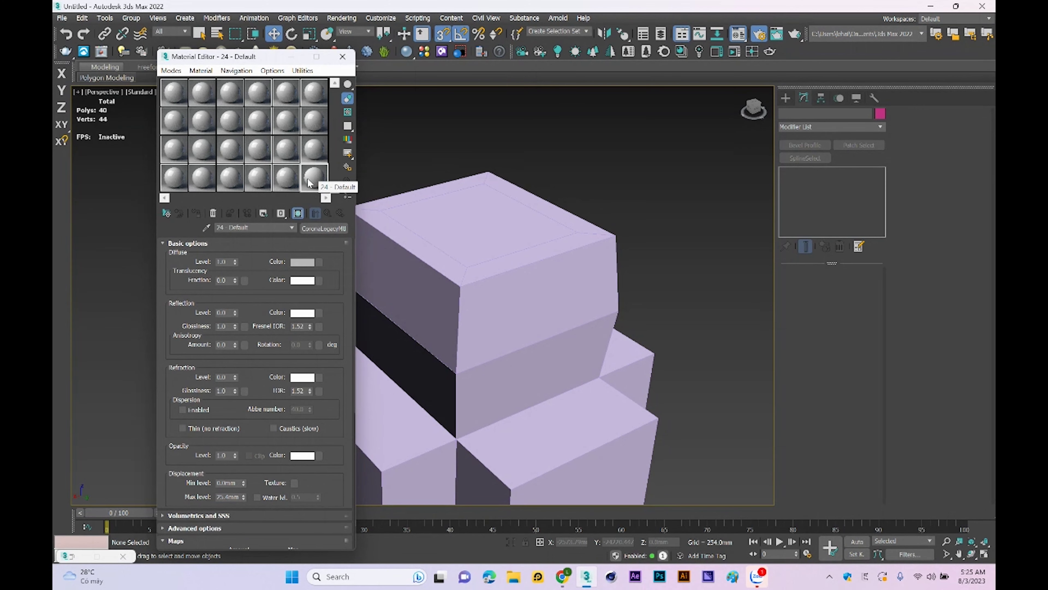
double_click(313, 179)
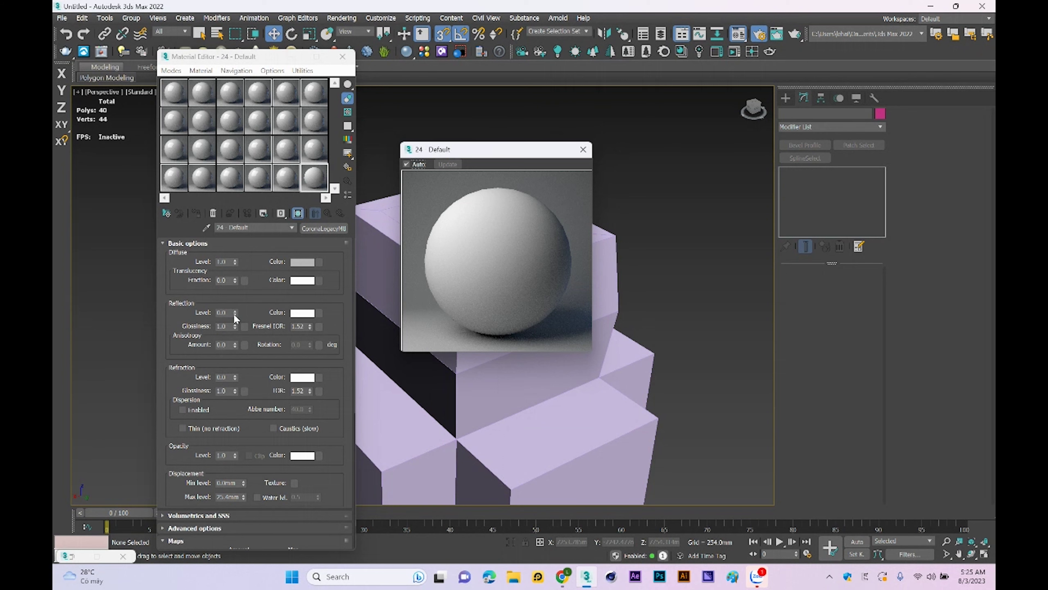
drag(236, 314, 239, 266)
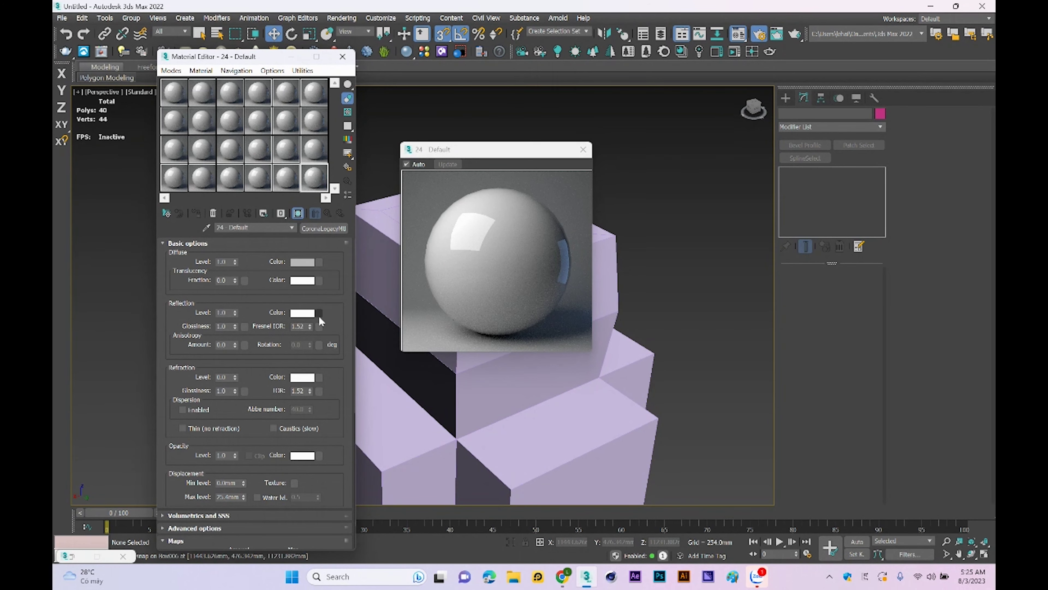
click(302, 313)
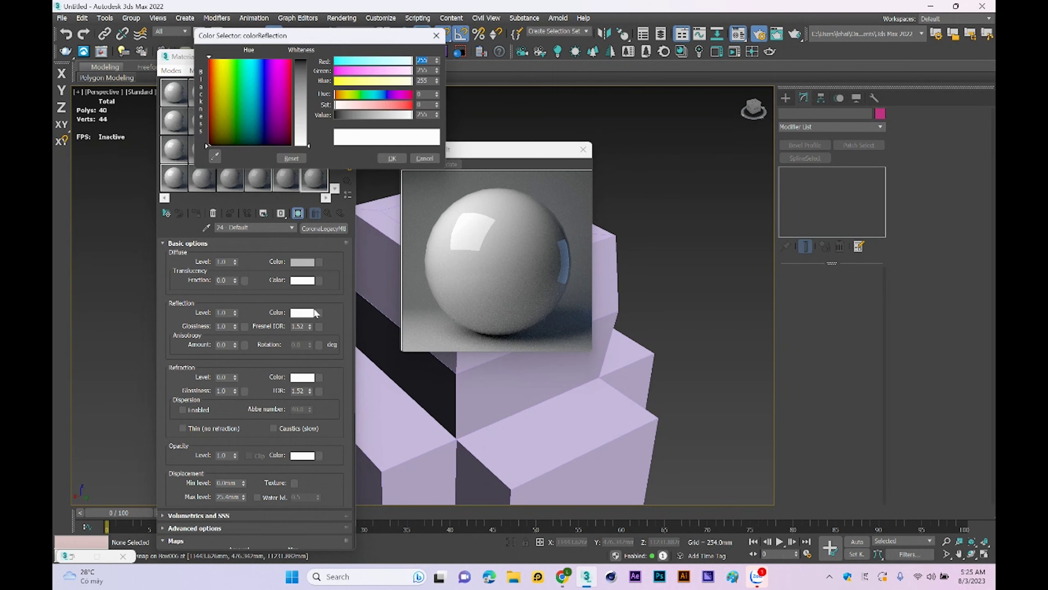
click(239, 70)
drag(301, 140, 302, 76)
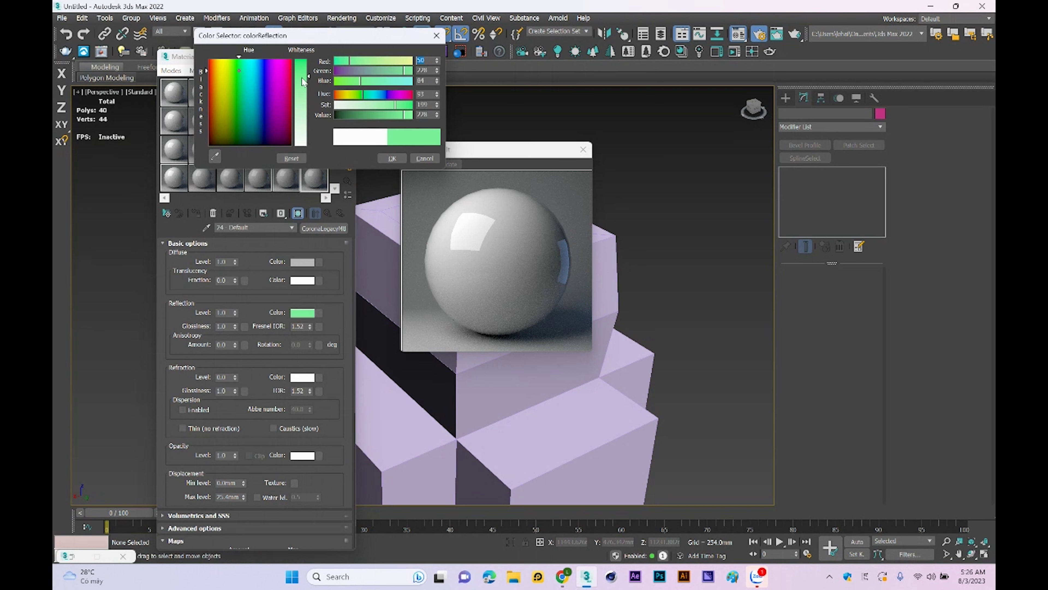
click(388, 159)
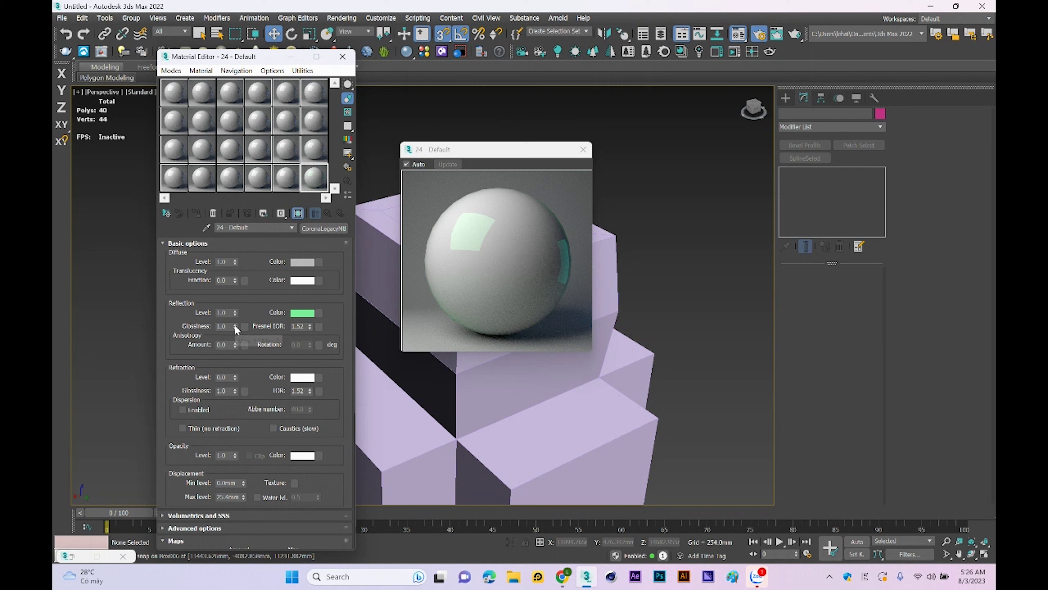
mouse_move(223, 326)
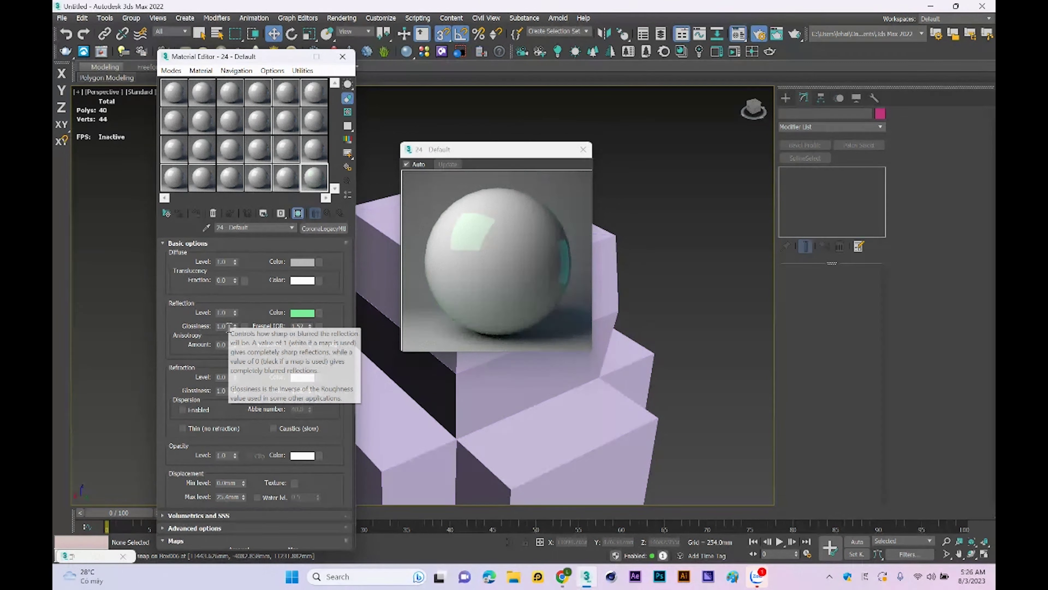
click(235, 327)
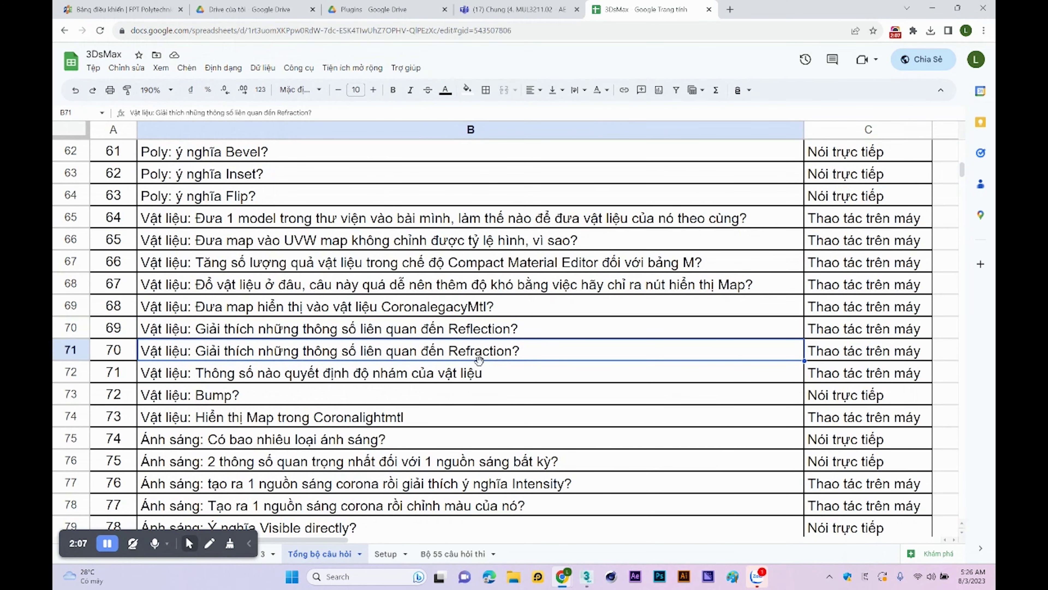
click(582, 580)
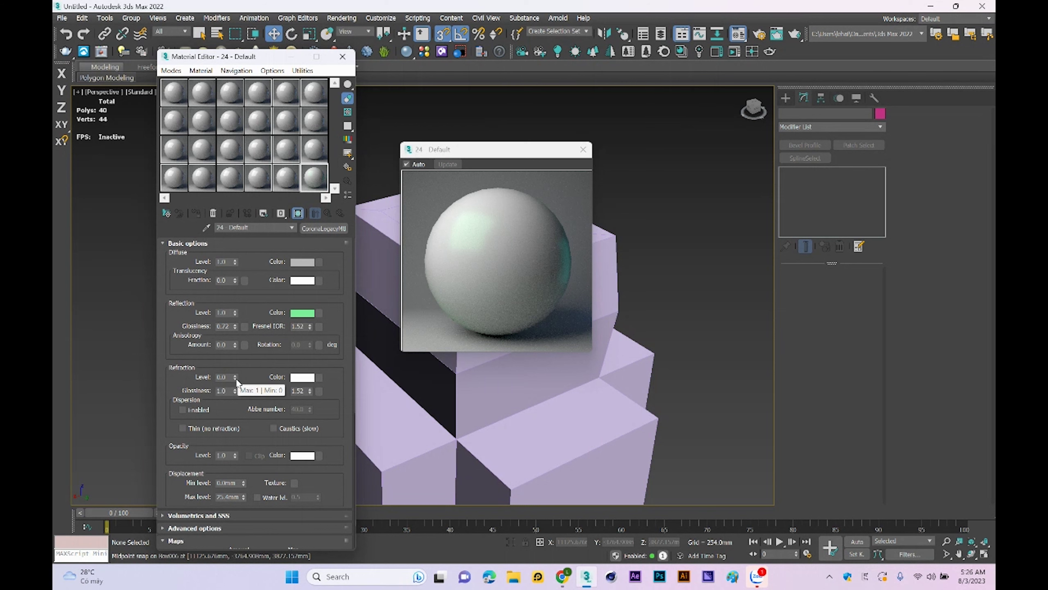
Step: Raise material 24's refraction level to 1.0 and set a magenta refraction colour
drag(235, 378, 233, 334)
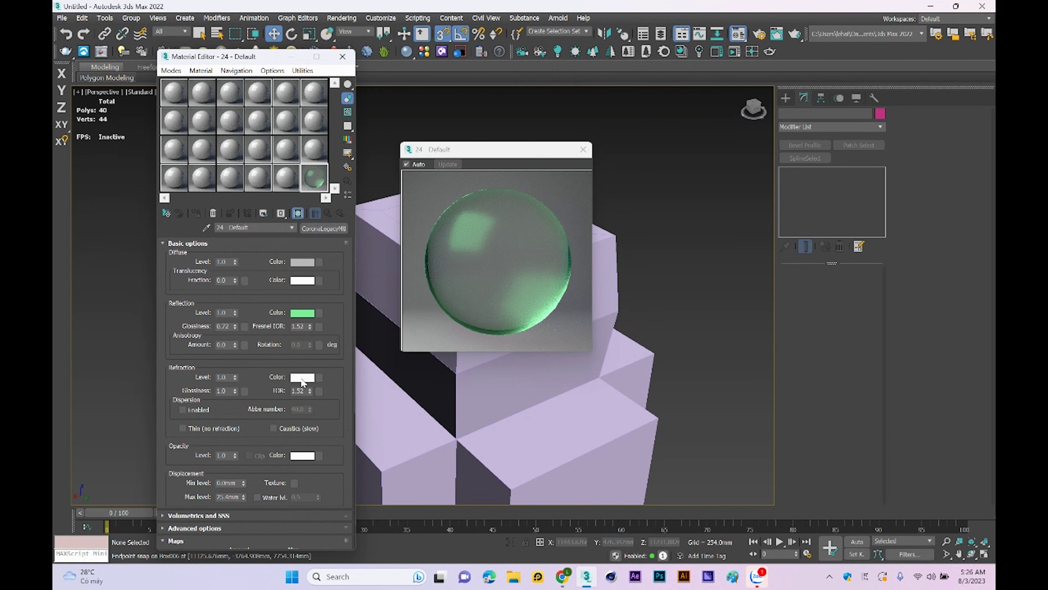
click(303, 377)
click(280, 69)
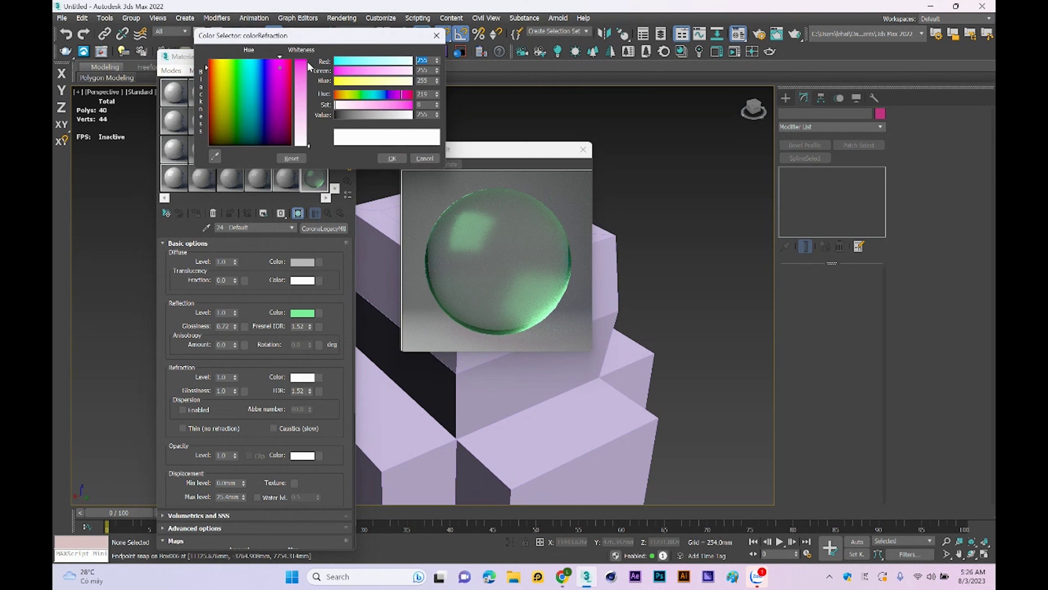
click(390, 158)
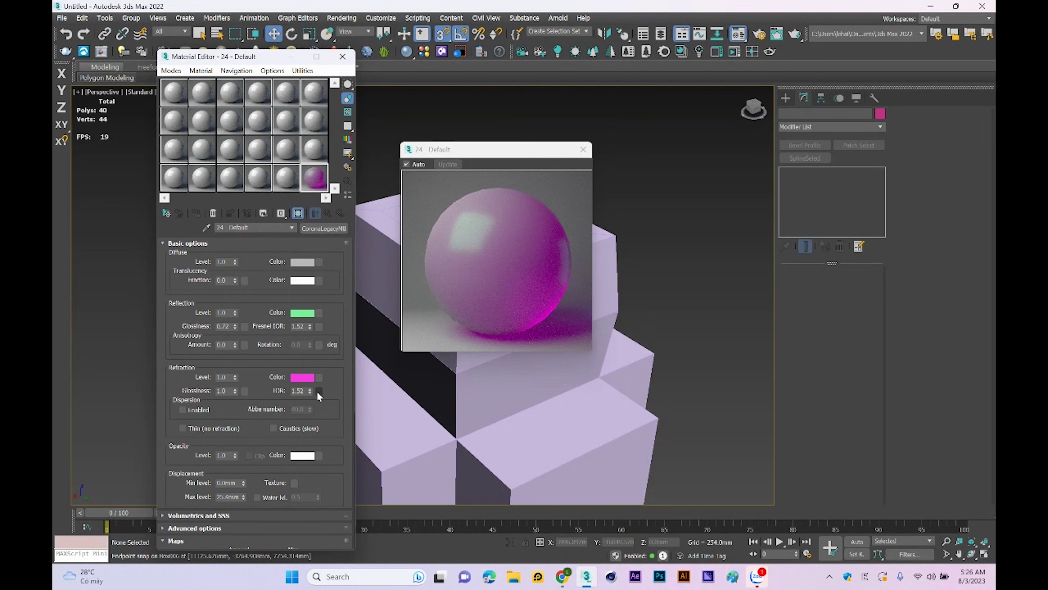
click(225, 392)
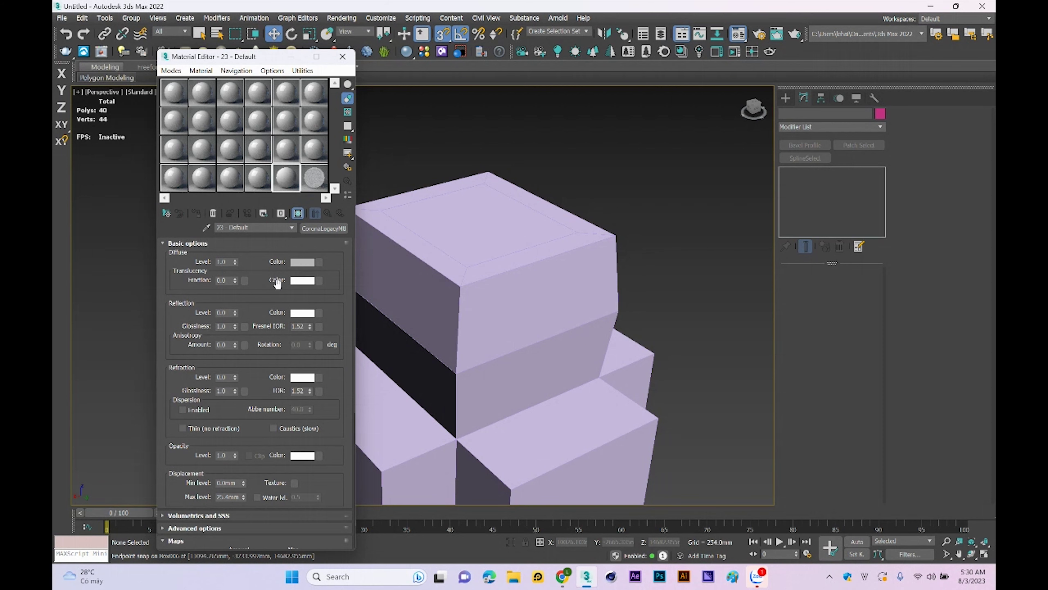
Step: Add a CoronaBitmap map to material 23's Bump channel
double_click(283, 180)
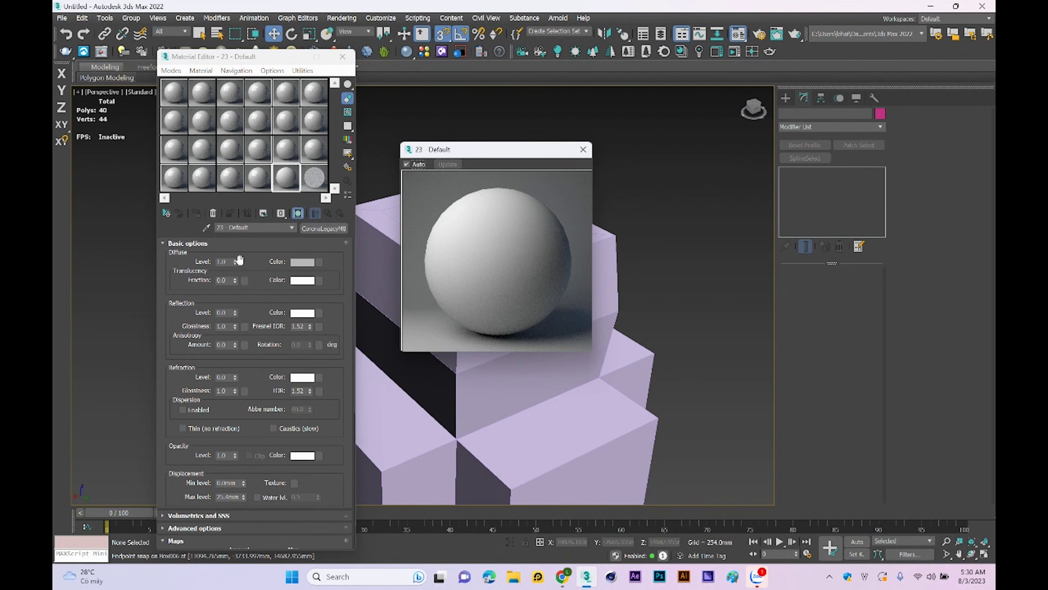
click(196, 247)
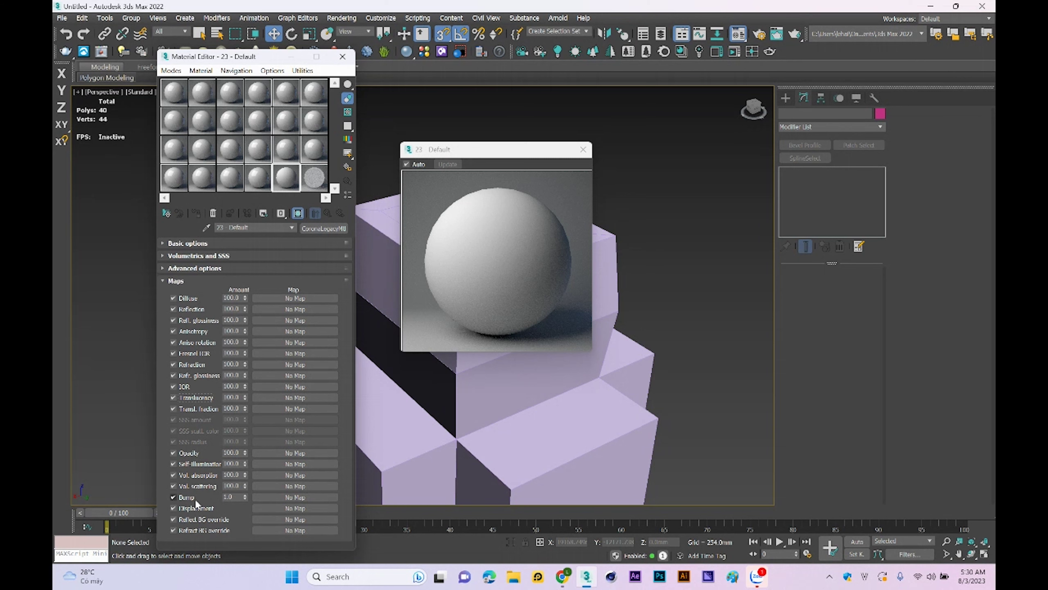
click(274, 498)
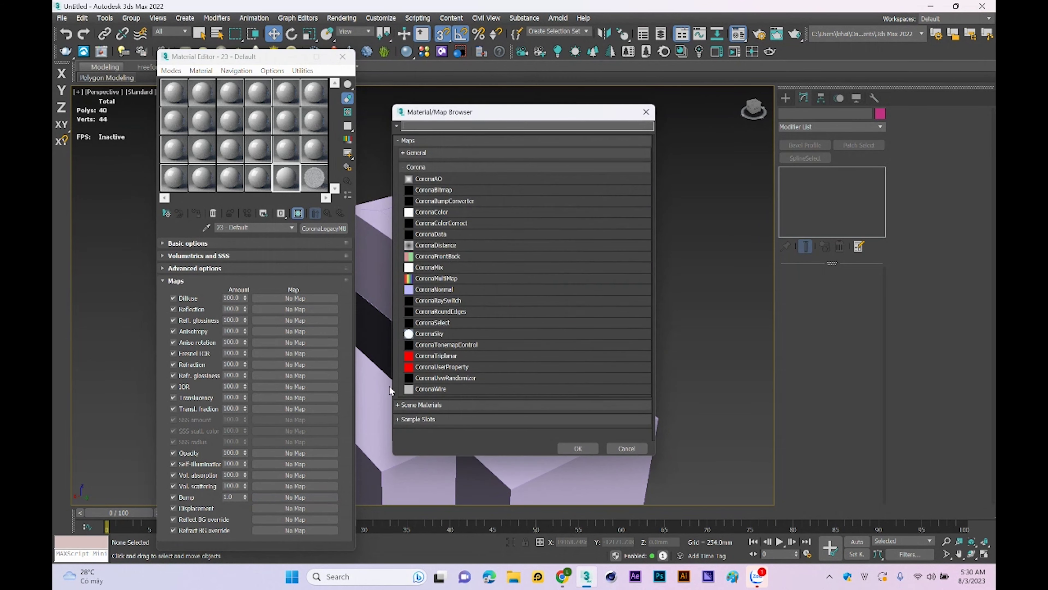
double_click(446, 190)
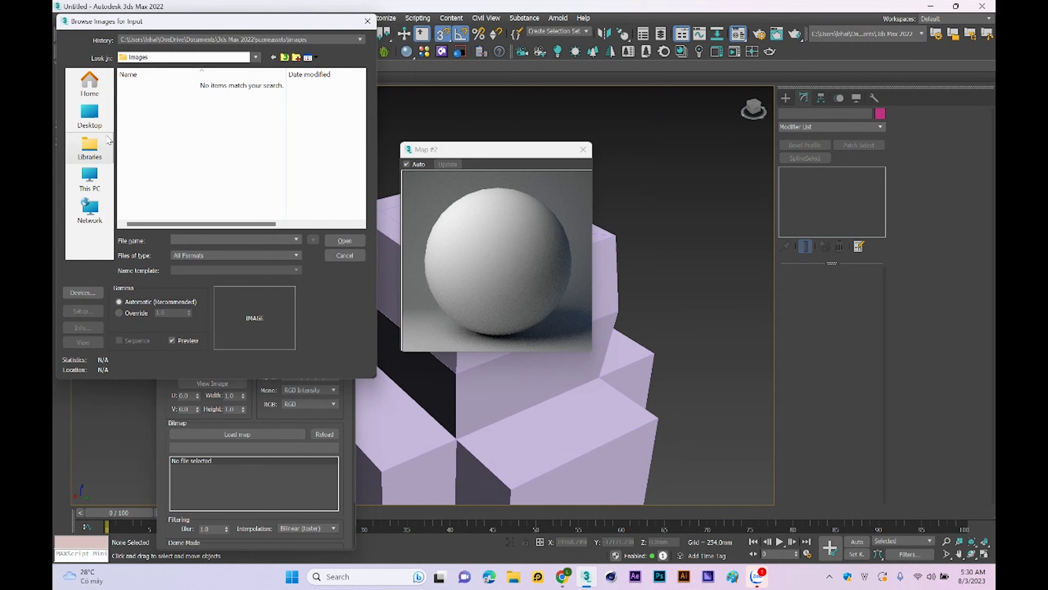
Step: Load a texture image from the Desktop into the bump bitmap, with bump amount 5.0
click(90, 114)
double_click(185, 150)
double_click(174, 145)
double_click(148, 156)
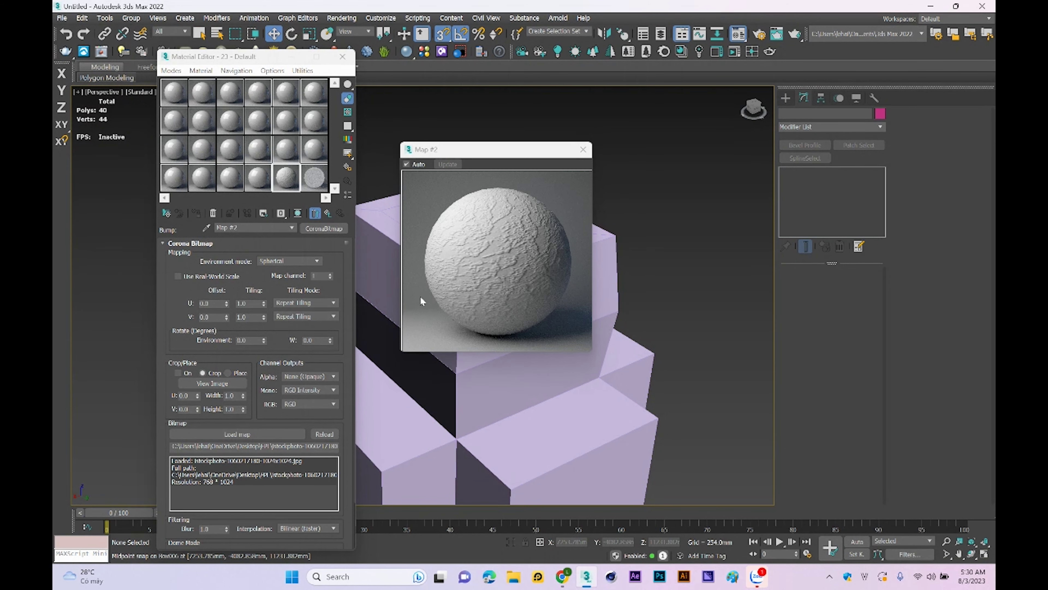
click(374, 239)
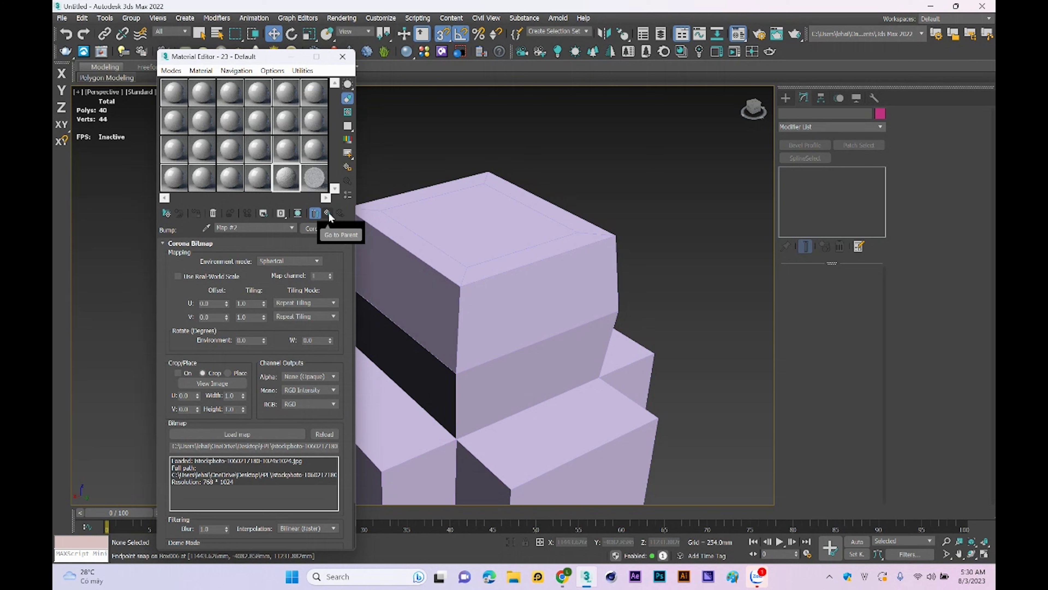
click(328, 212)
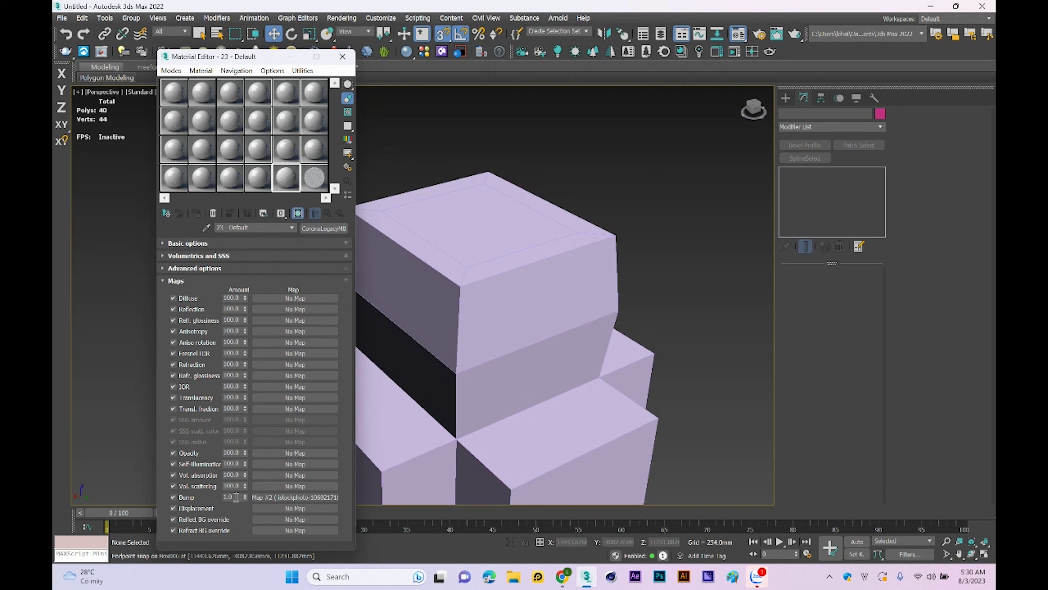
double_click(236, 497)
double_click(285, 178)
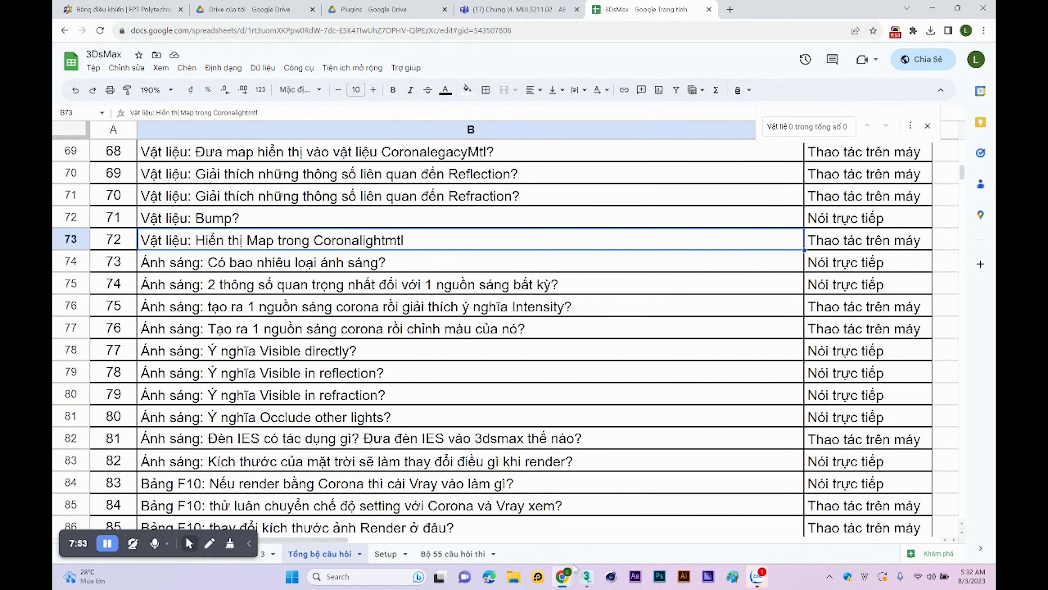
Step: Convert material 23 into a CoronaLightMtl
click(587, 576)
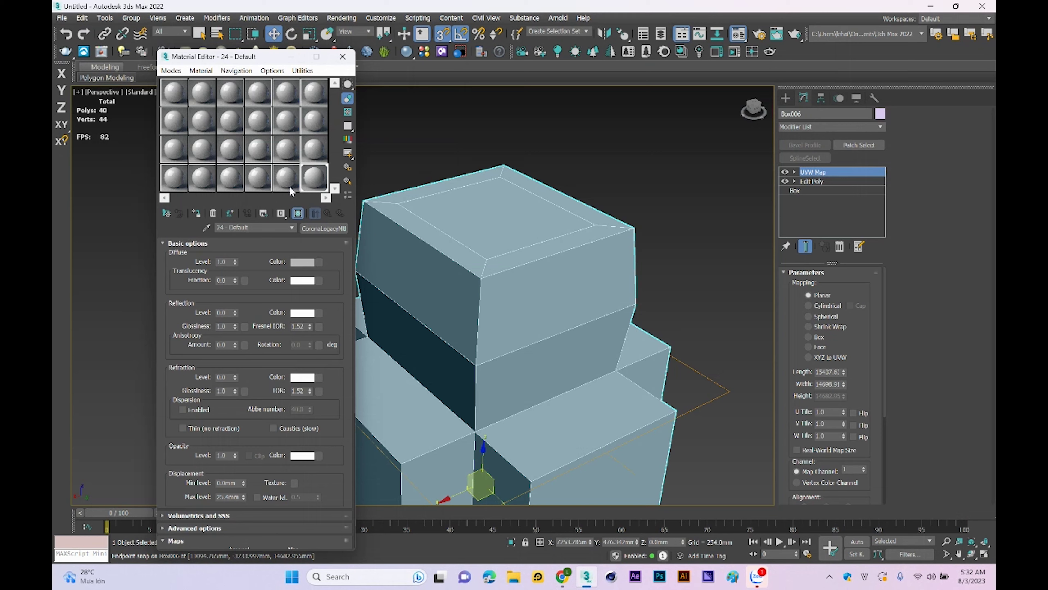
click(281, 169)
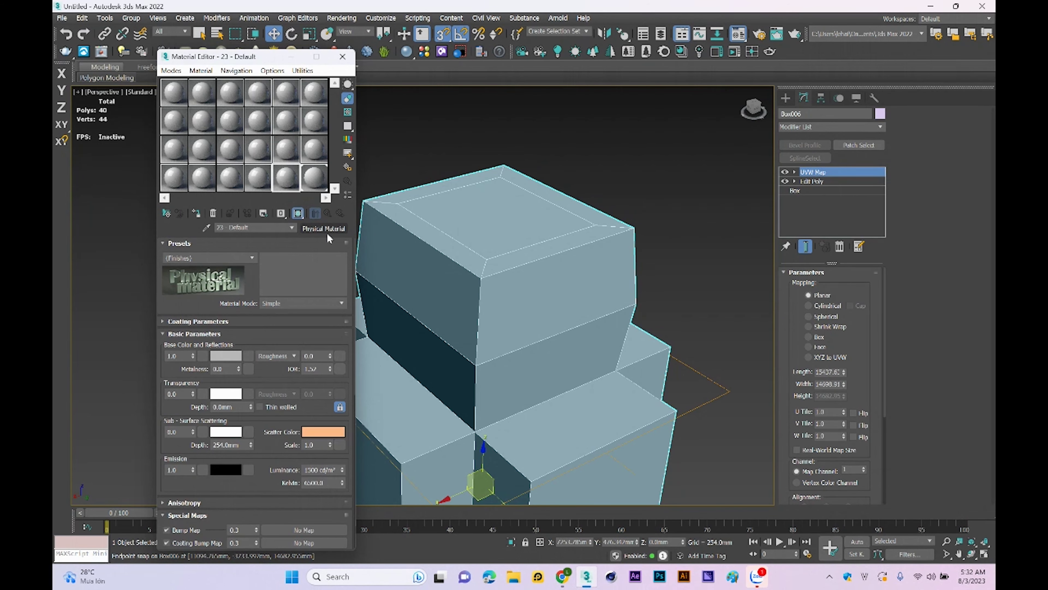
click(326, 230)
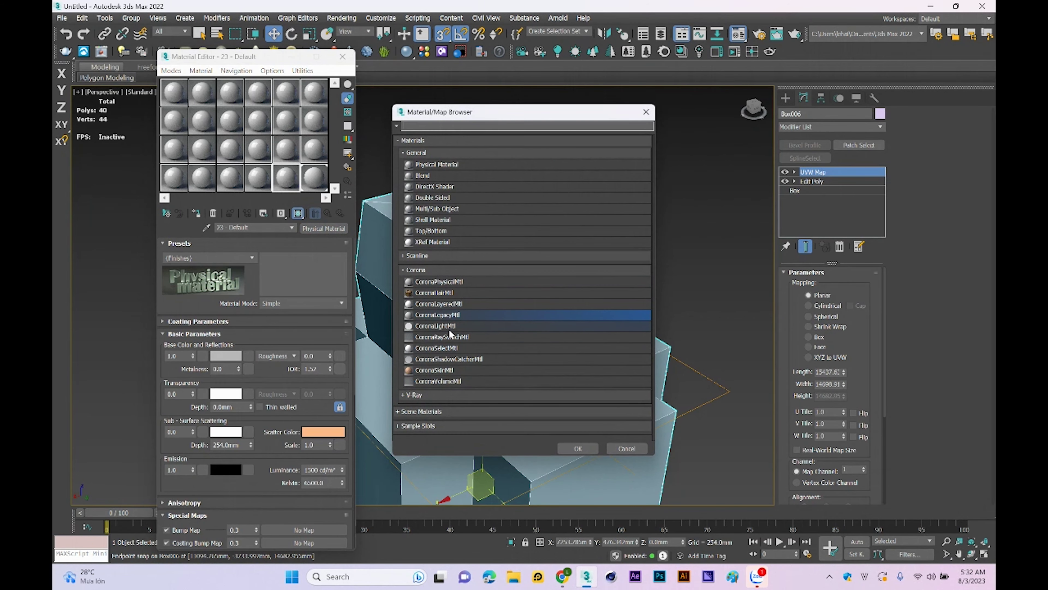
double_click(450, 326)
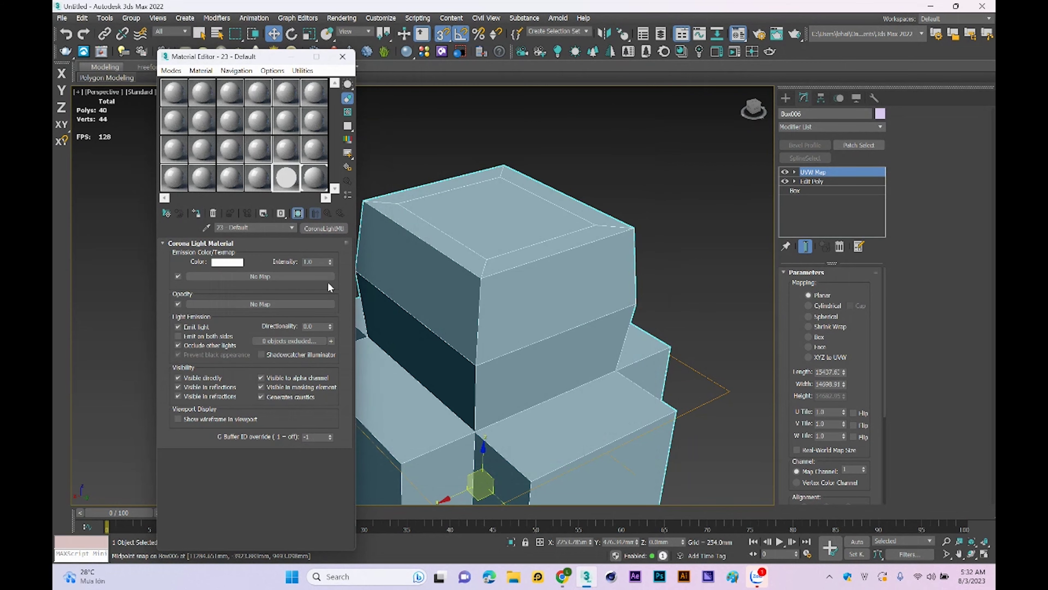
Step: Load word-image-32 as a CoronaBitmap for the light material's emission colour
click(260, 280)
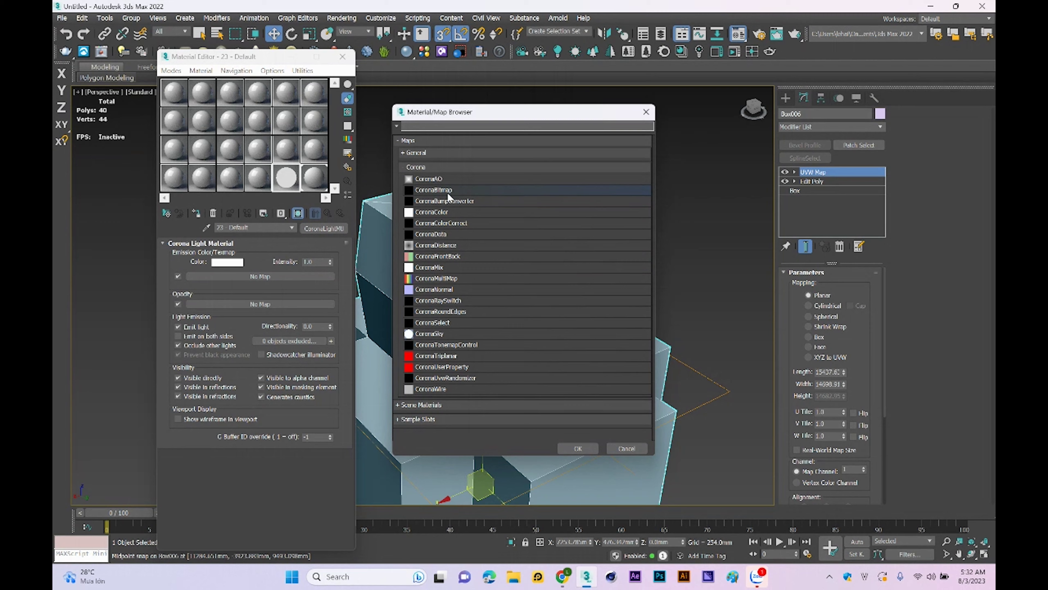
double_click(449, 191)
click(160, 151)
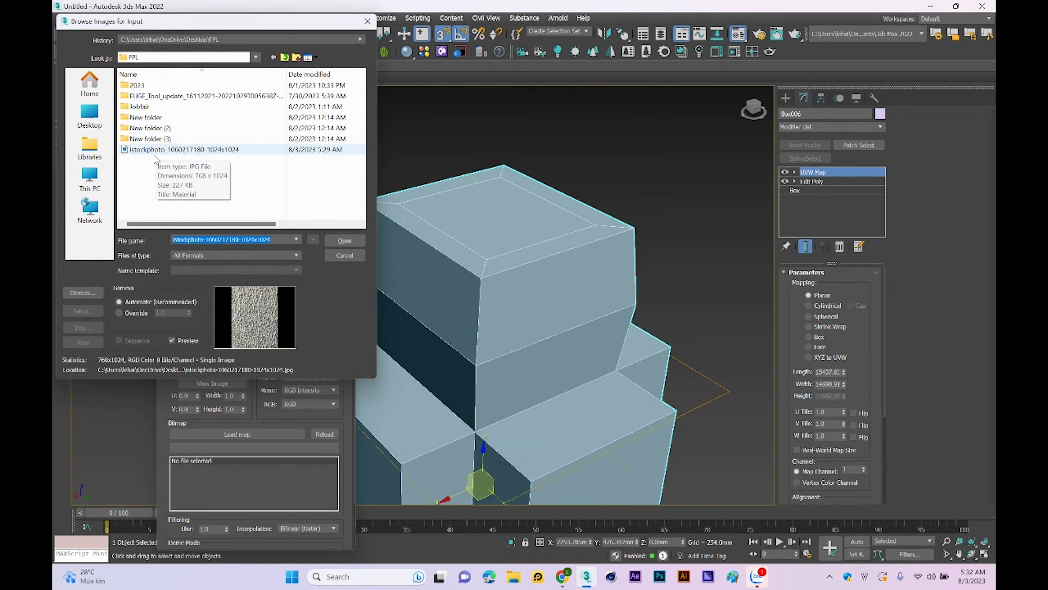
click(90, 115)
scroll(198, 174, down, 3)
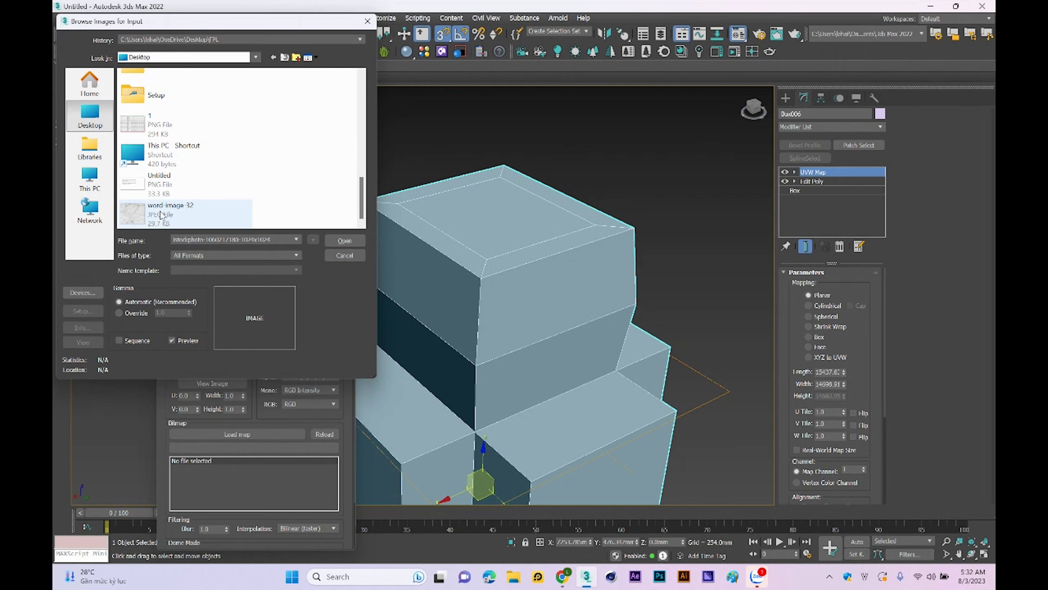
double_click(153, 214)
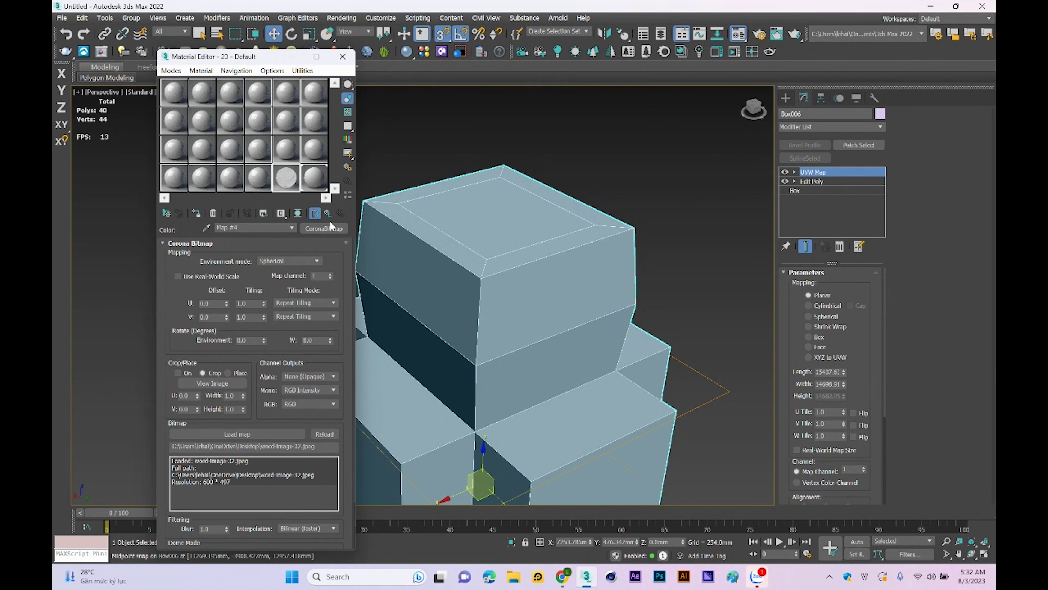
click(327, 213)
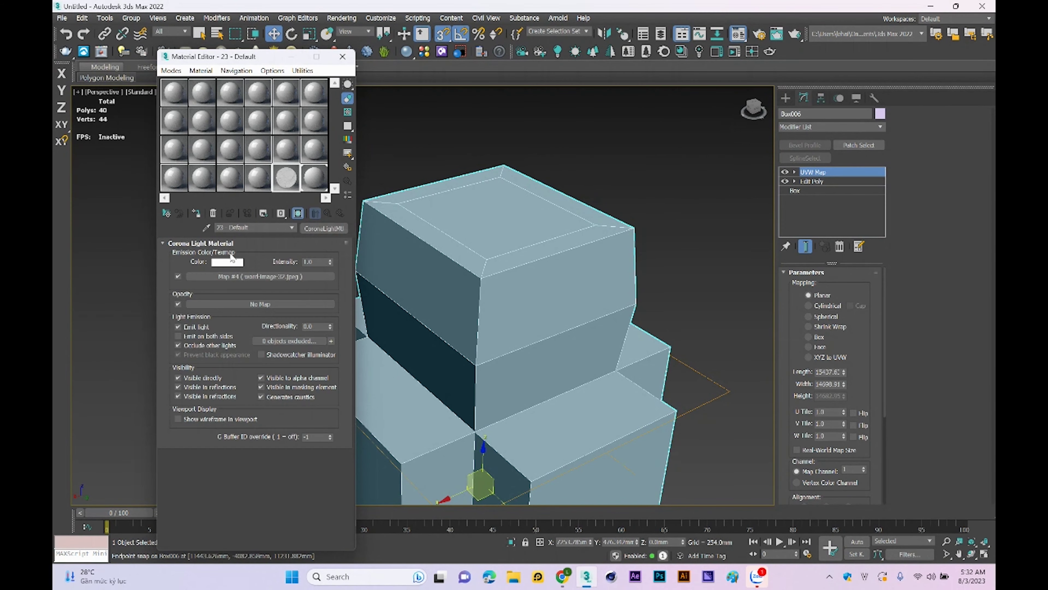
Step: Assign material 23 to the selected boxes and show its marble image shaded in the viewport
click(255, 275)
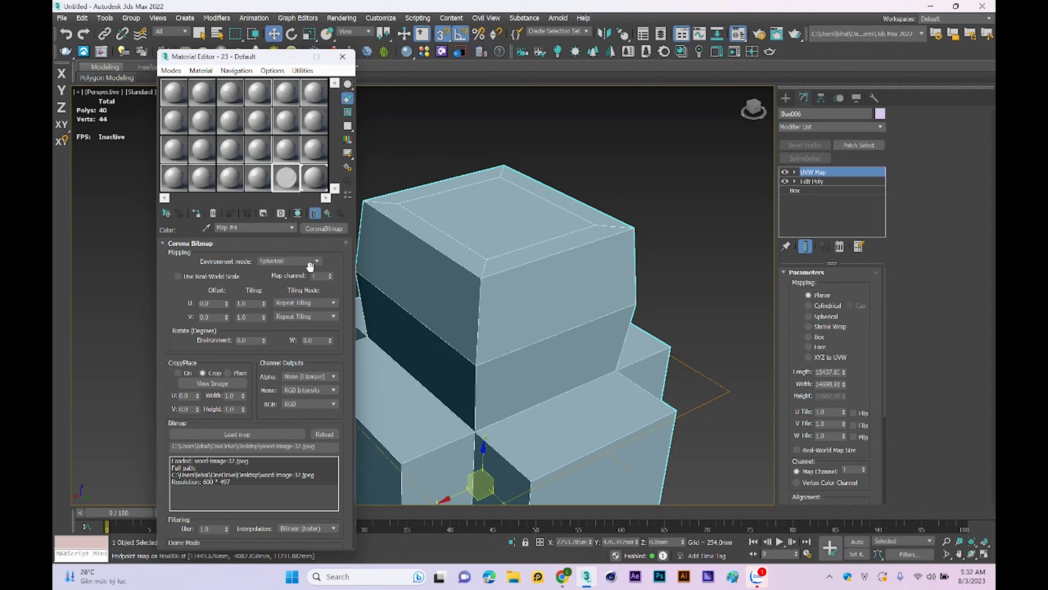
click(294, 214)
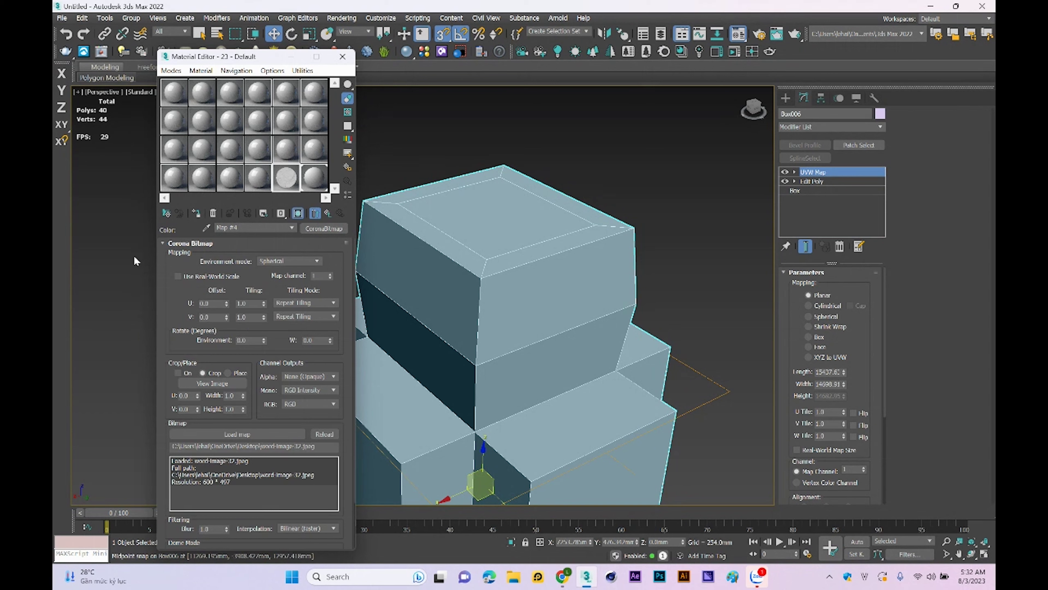
click(196, 213)
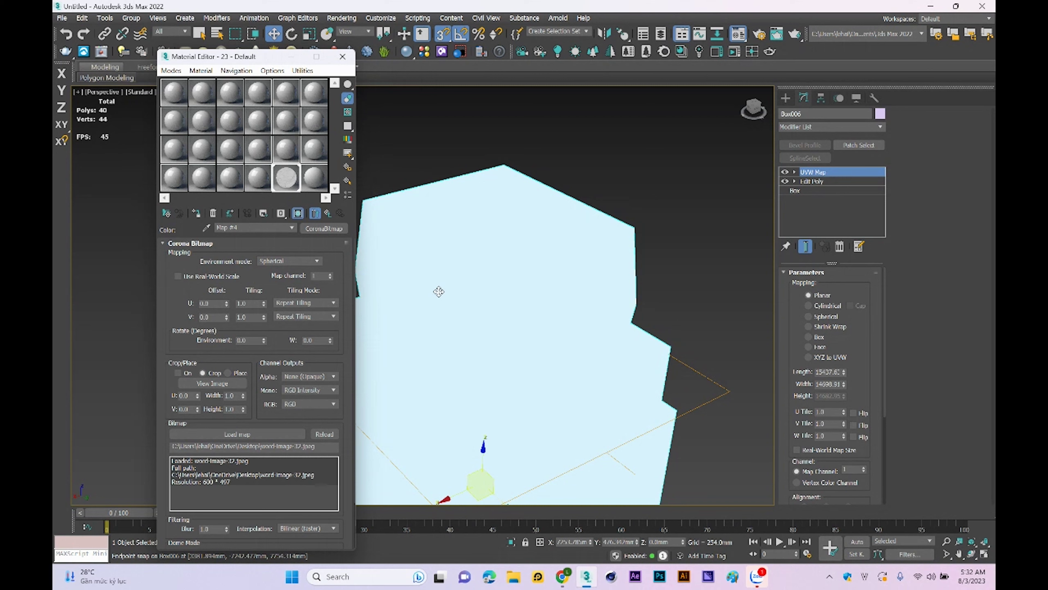
click(326, 214)
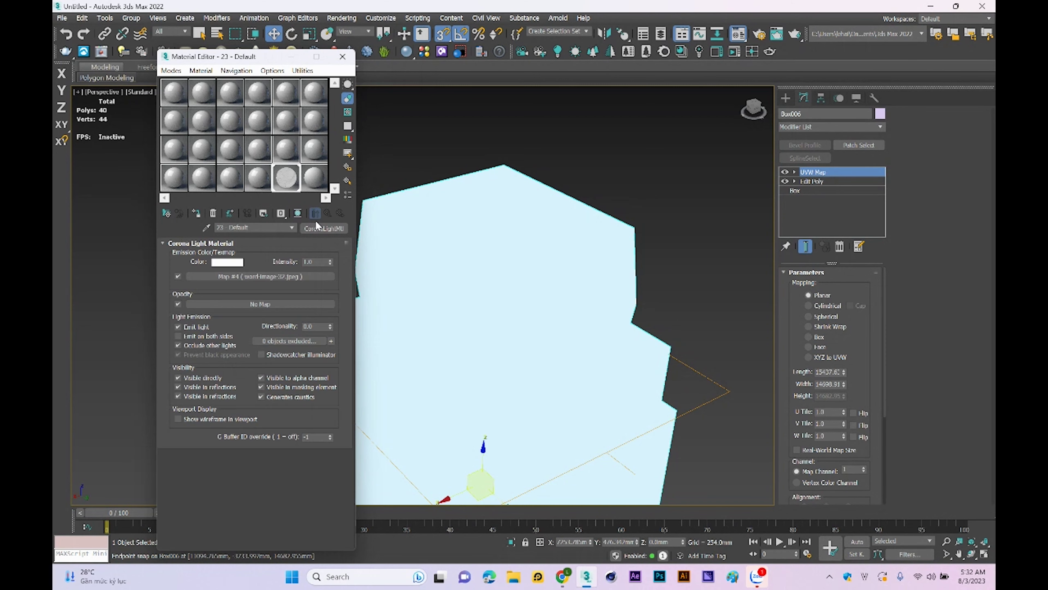
click(299, 215)
click(259, 276)
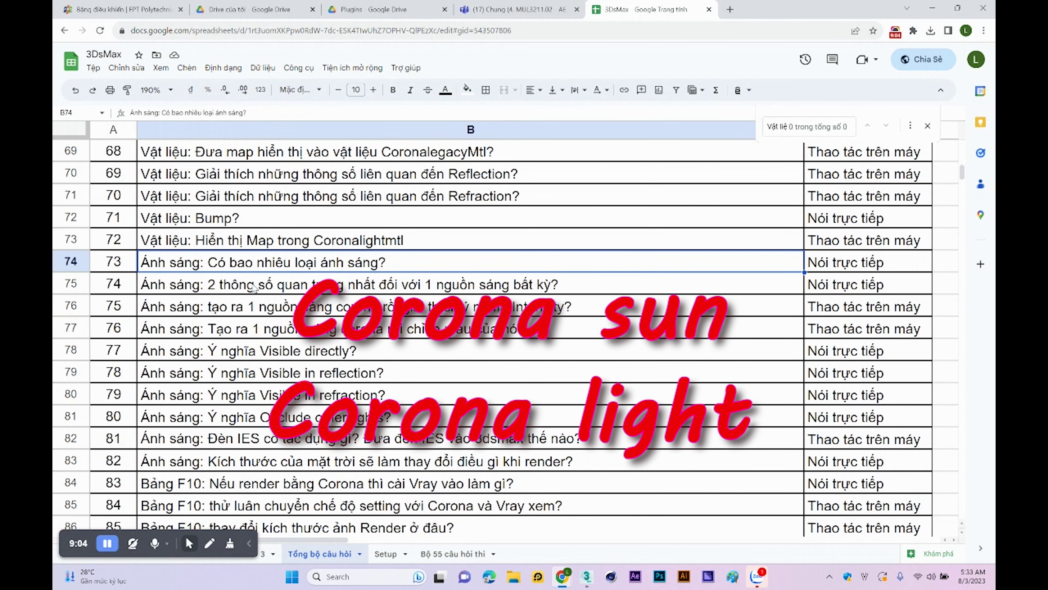
Step: Advance the question sheet through questions 74 and 75 on Corona light Intensity
click(151, 290)
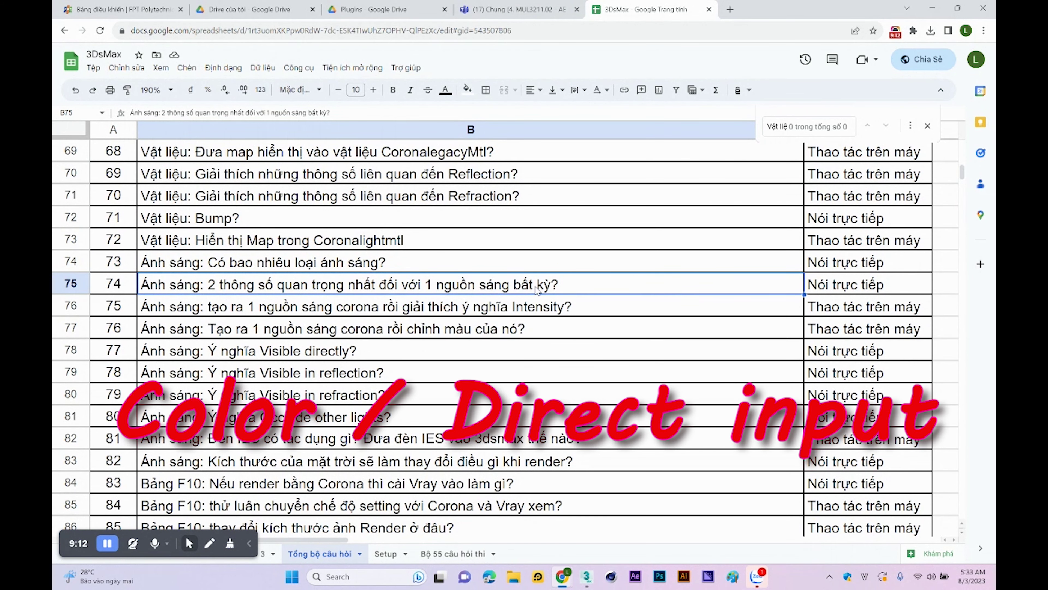
click(245, 303)
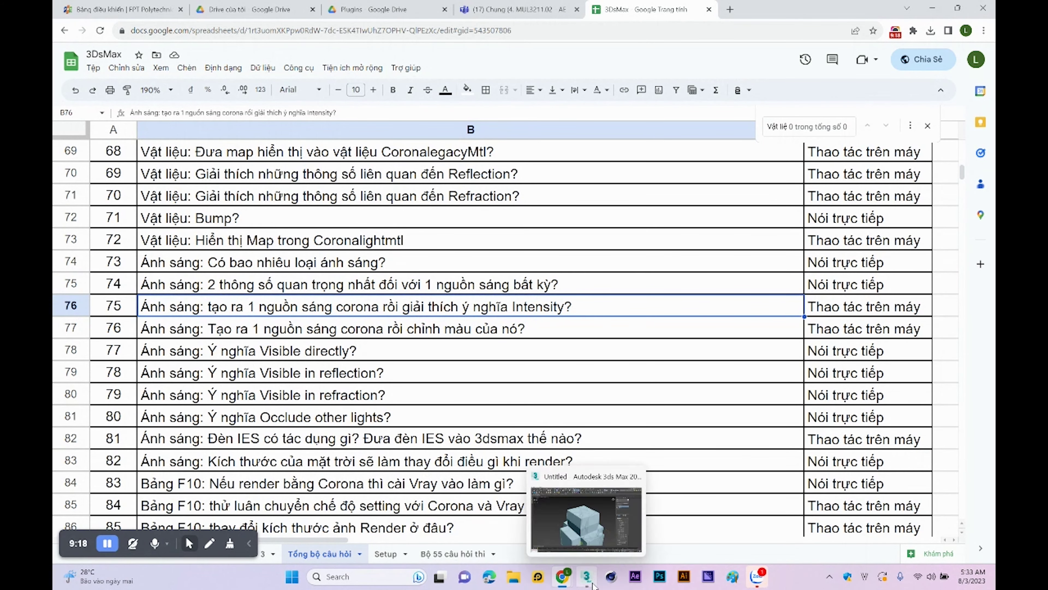
click(586, 576)
Step: Create a spherical CoronaLight by dragging it out in the viewport
click(786, 99)
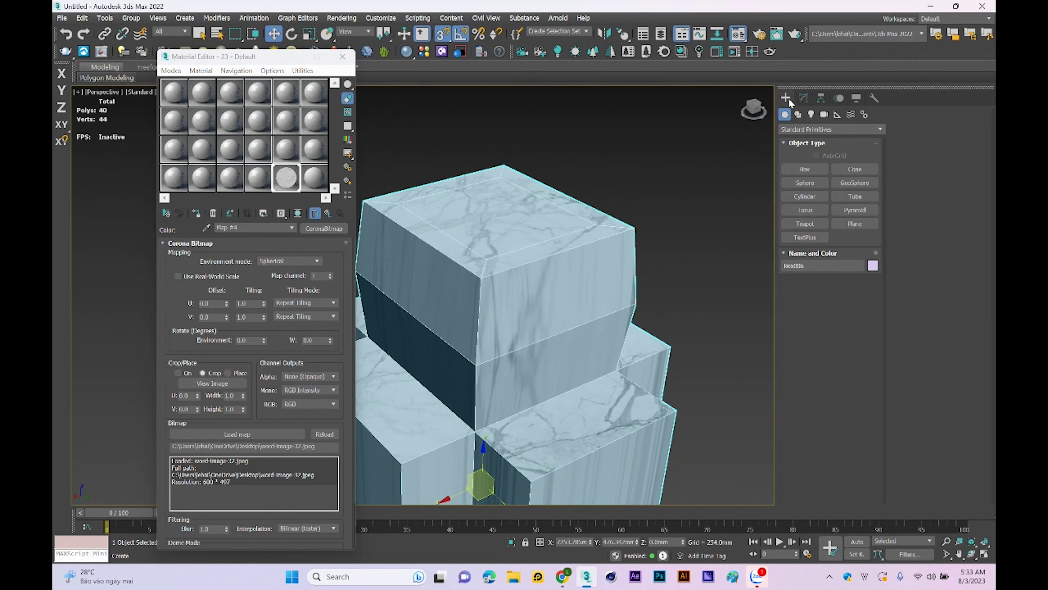
click(812, 116)
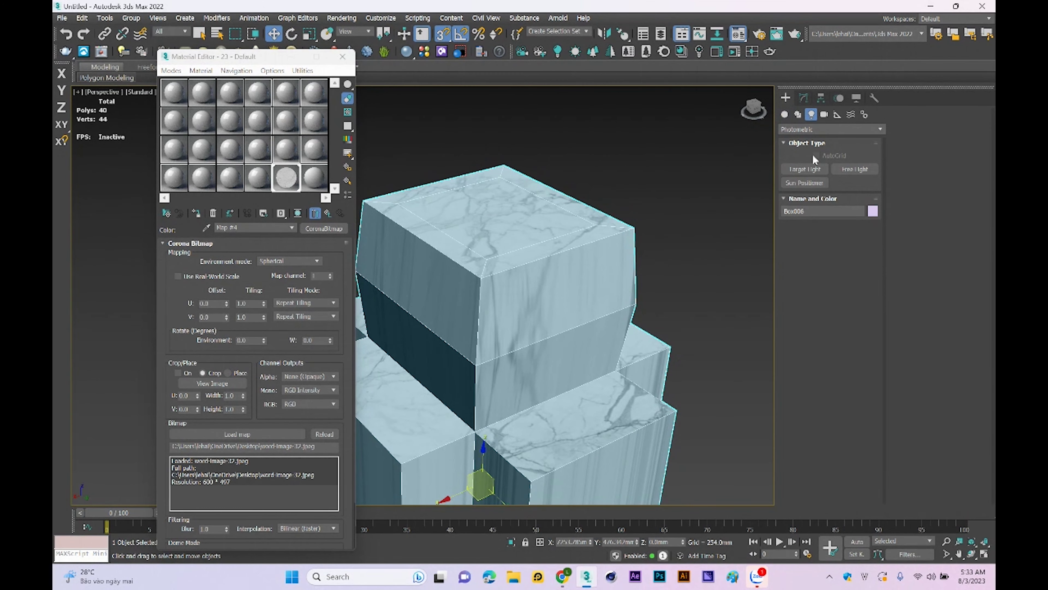
click(798, 132)
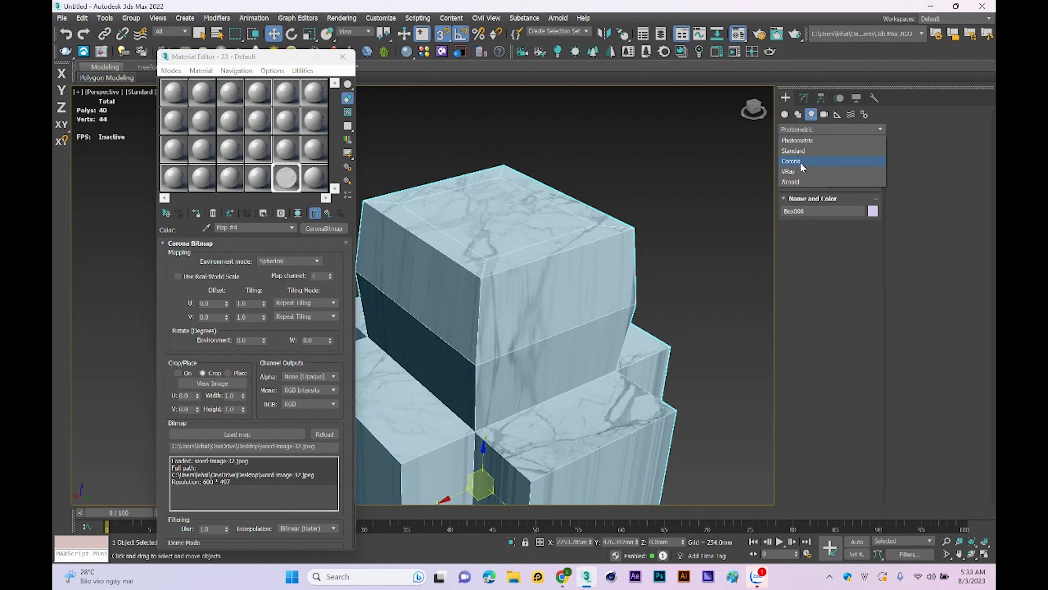
click(800, 162)
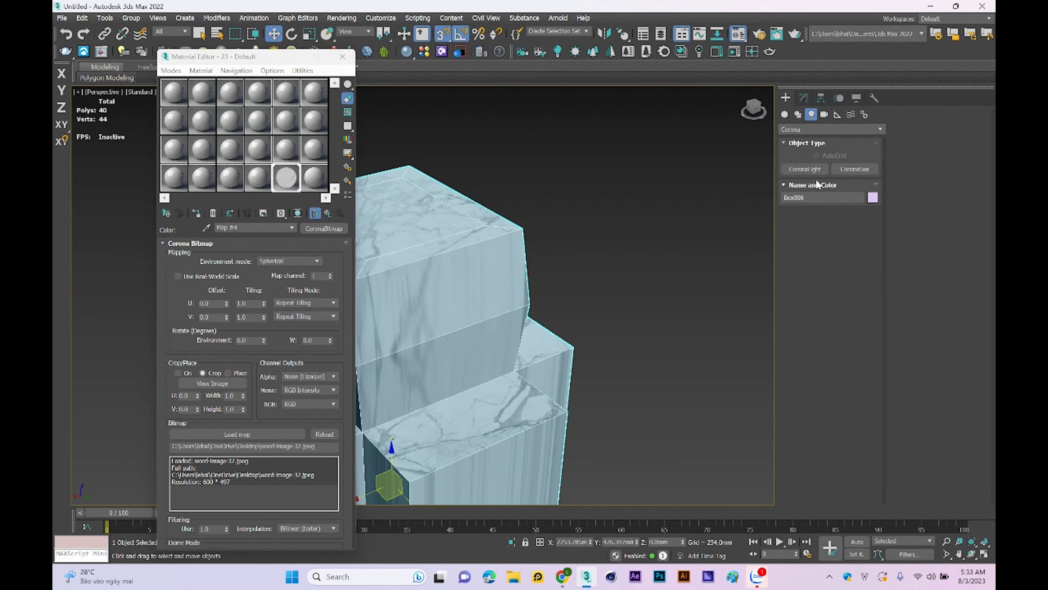
click(805, 169)
click(802, 170)
drag(643, 316, 650, 290)
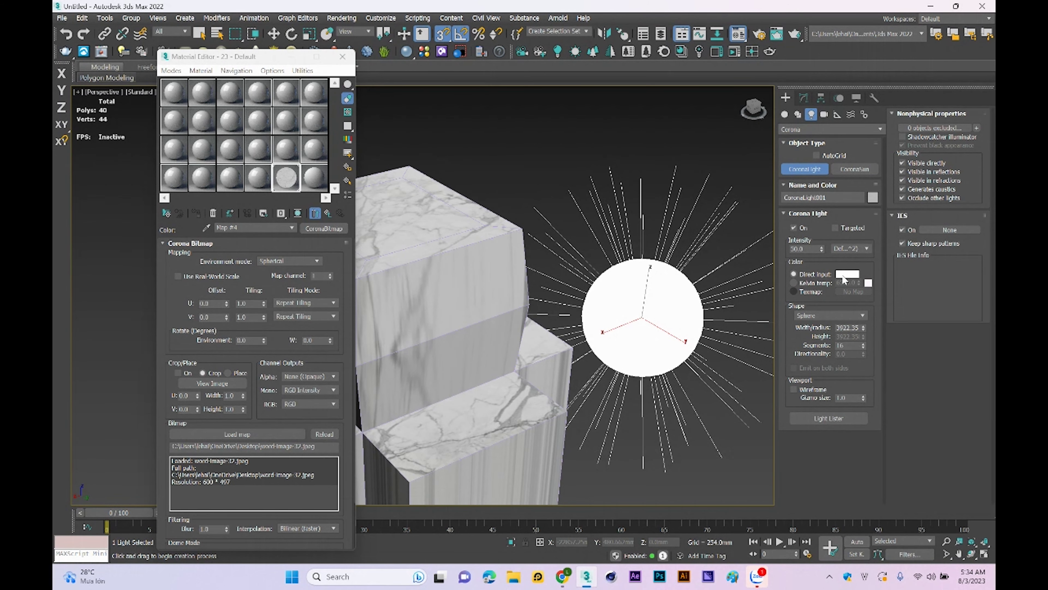
Step: Change the CoronaLight's direct-input colour to magenta
click(845, 276)
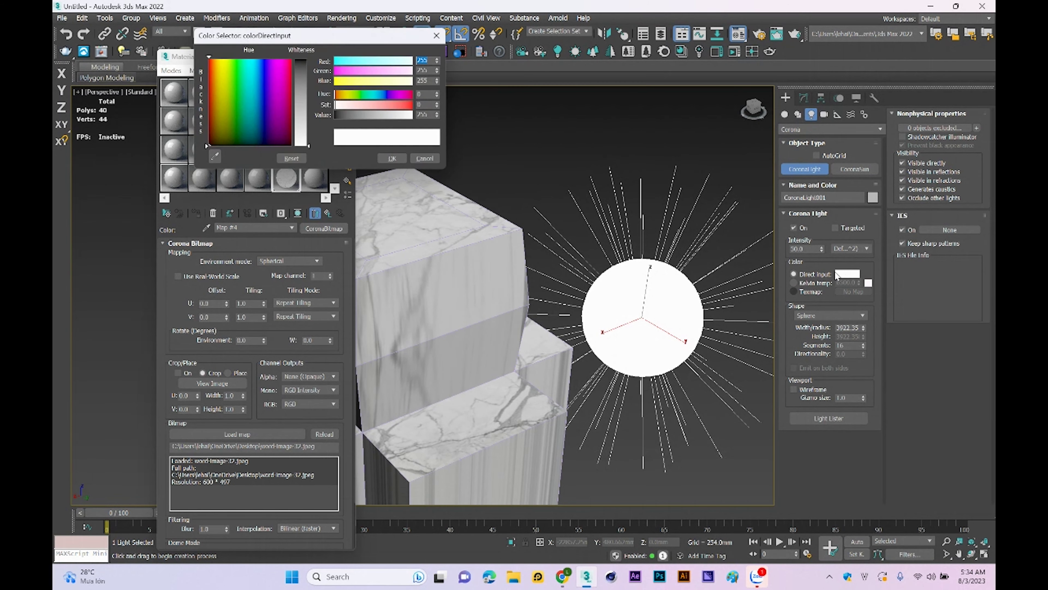
click(274, 77)
drag(301, 111, 303, 62)
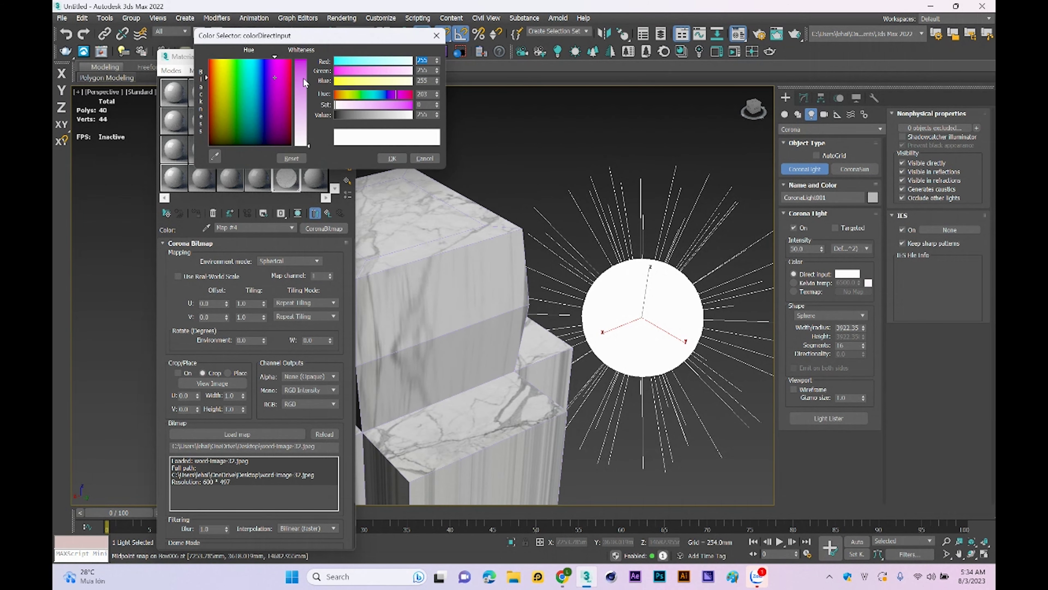
click(392, 159)
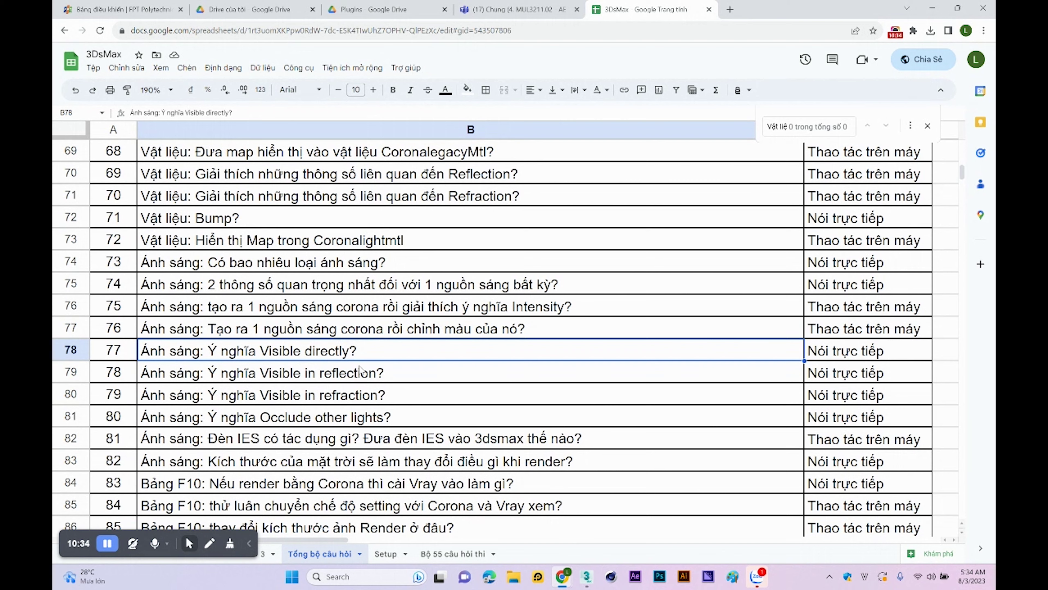
Step: Switch to Google Sheets at question 81 about IES lights
click(591, 580)
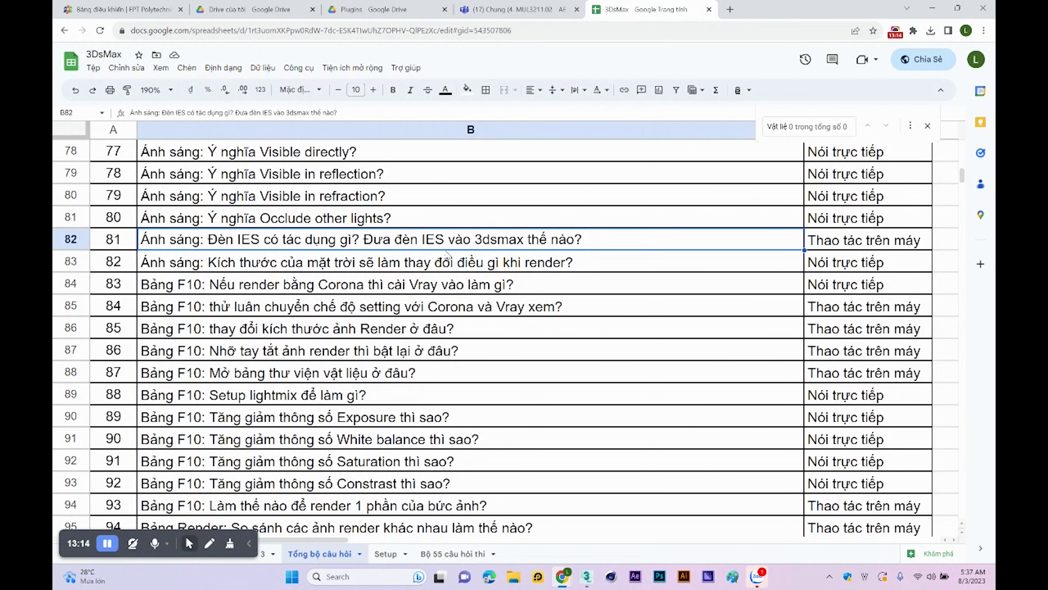
Step: Open the file picker for the CoronaLight's IES profile
click(593, 584)
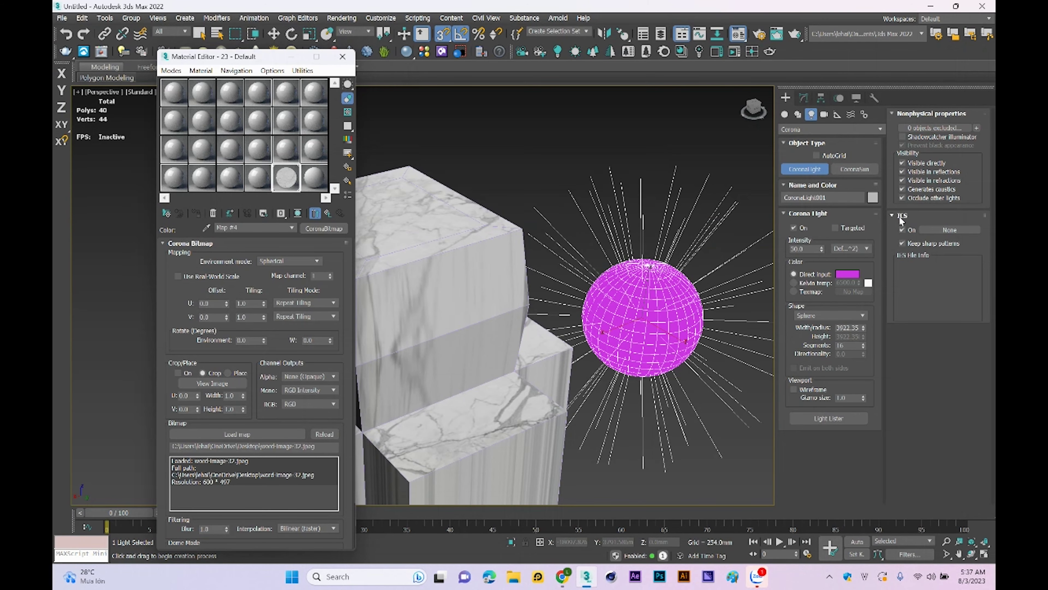
click(946, 229)
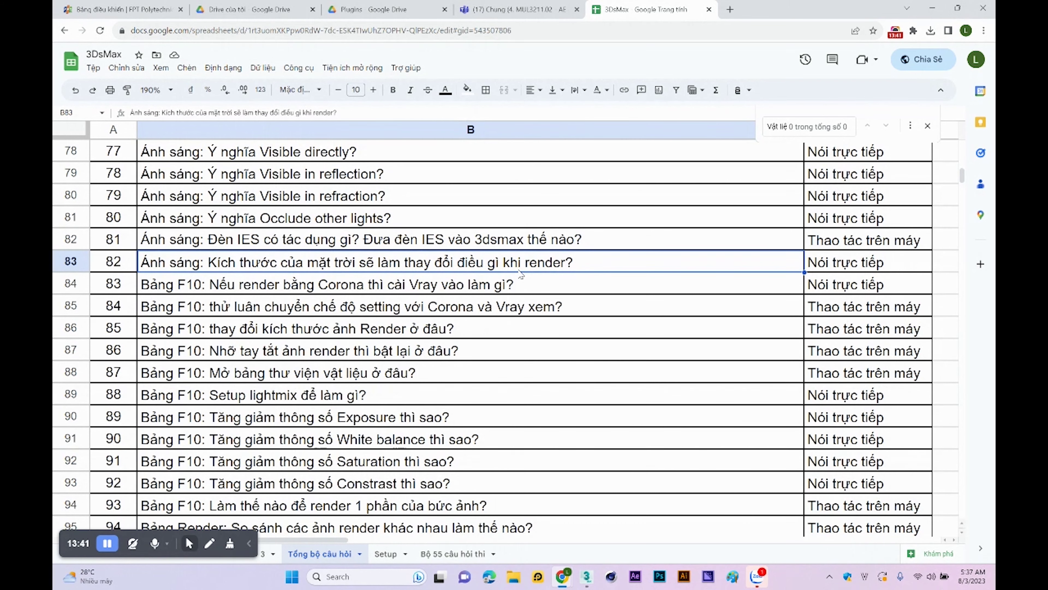
Step: Select cell B84 to move to question 83 on installing V-Ray with Corona
click(521, 275)
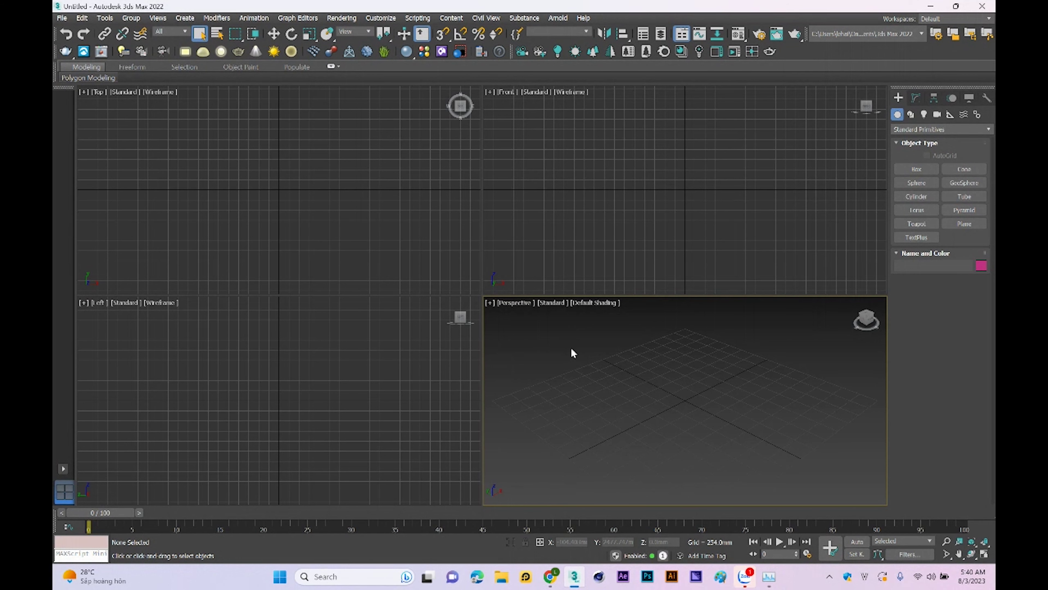
Step: Set the production renderer to CoronaRenderer and show its Common render parameters
key(F10)
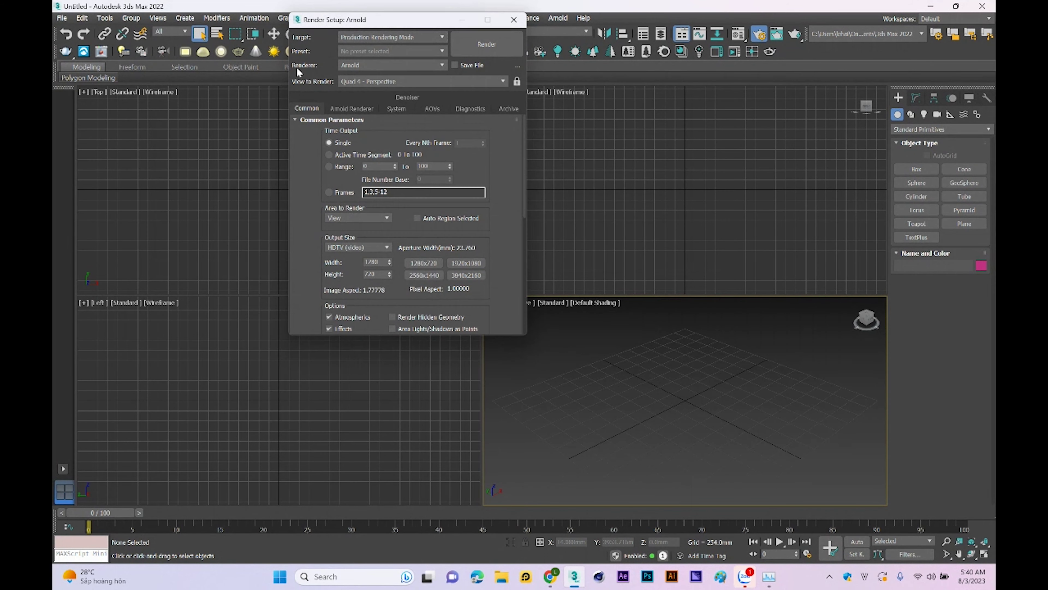
click(372, 66)
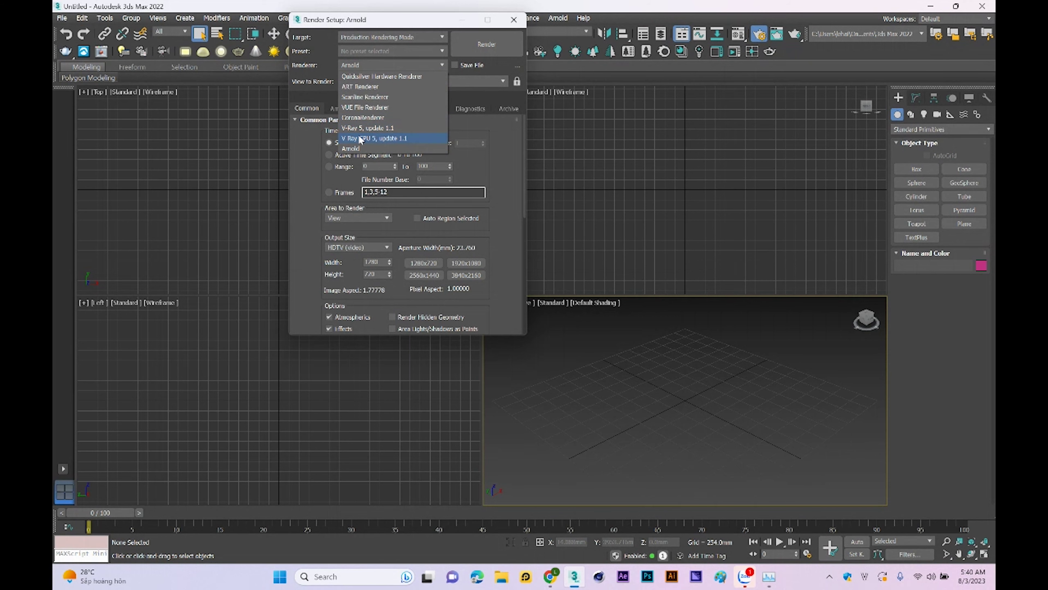
click(360, 118)
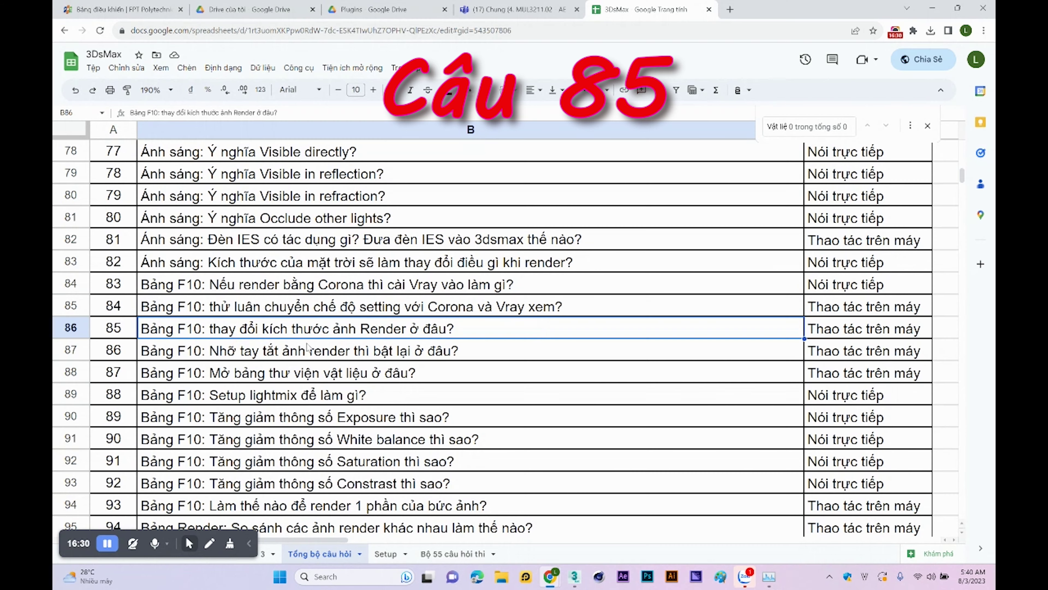
click(574, 576)
click(307, 97)
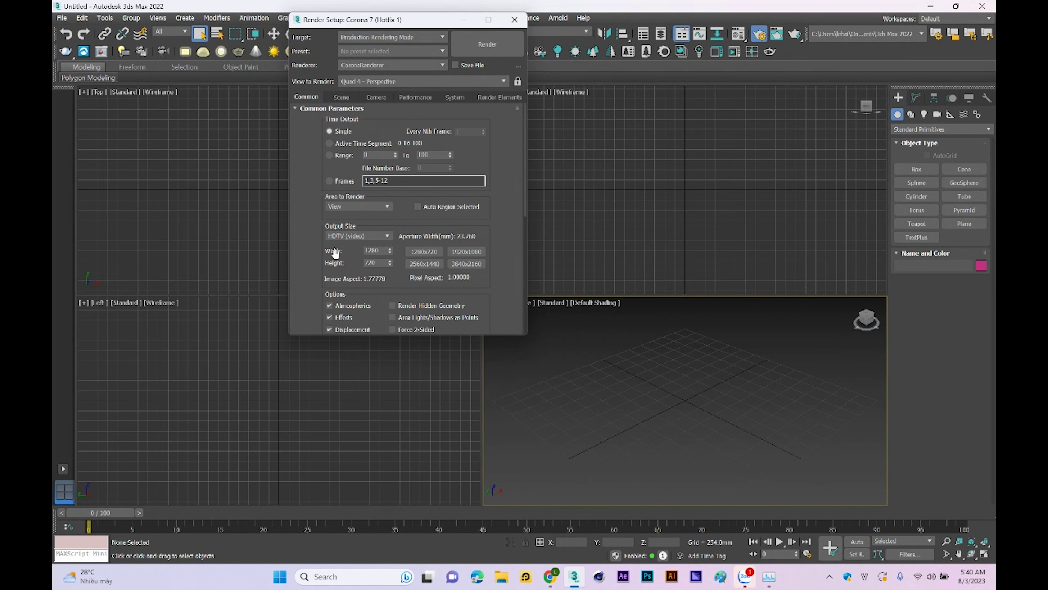
Step: Set Output Size to Custom 640 x 480 and show the Corona Scene settings
click(348, 240)
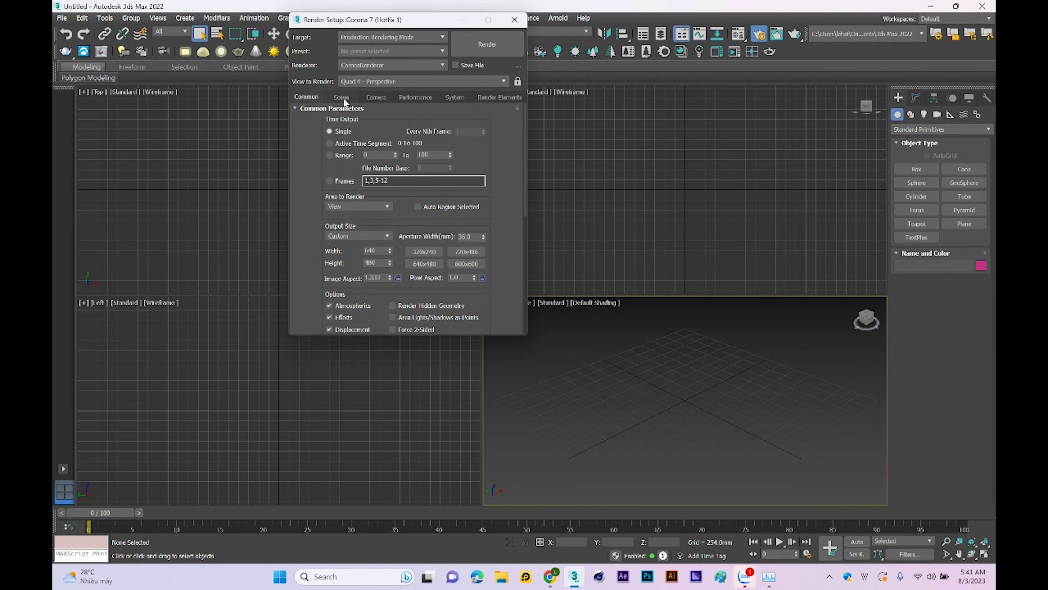
click(342, 98)
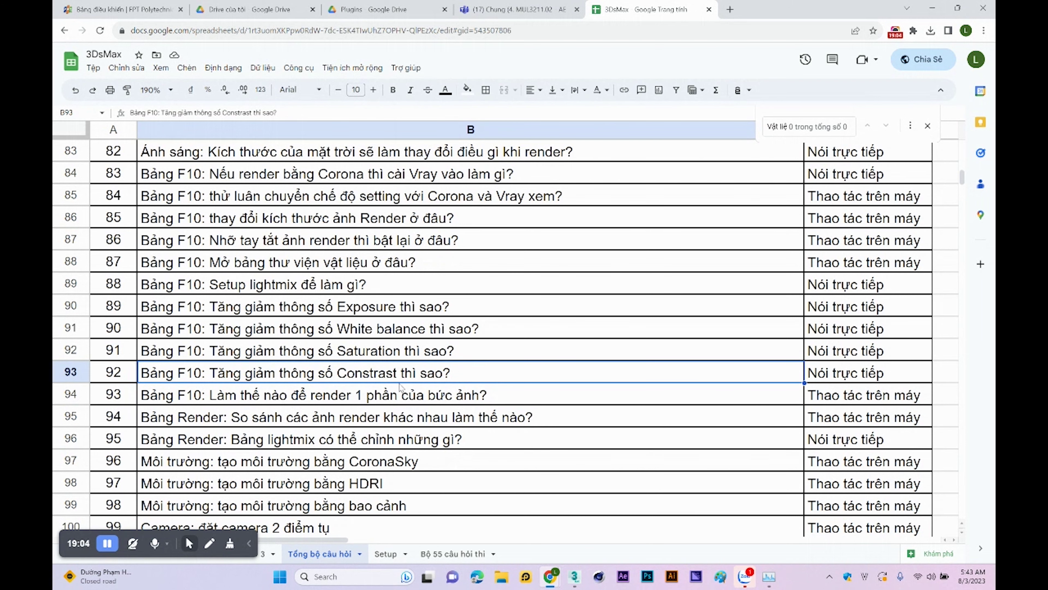
Step: Scroll the question sheet down to question 93 on partial rendering, then return to 3ds Max
scroll(387, 376, down, 1)
scroll(387, 376, down, 1)
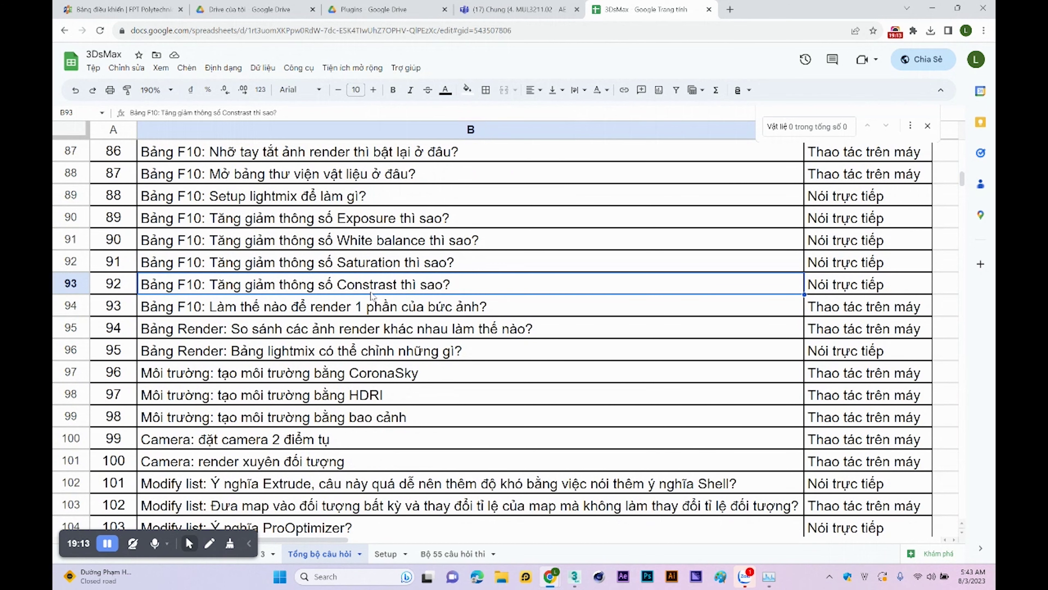
click(325, 313)
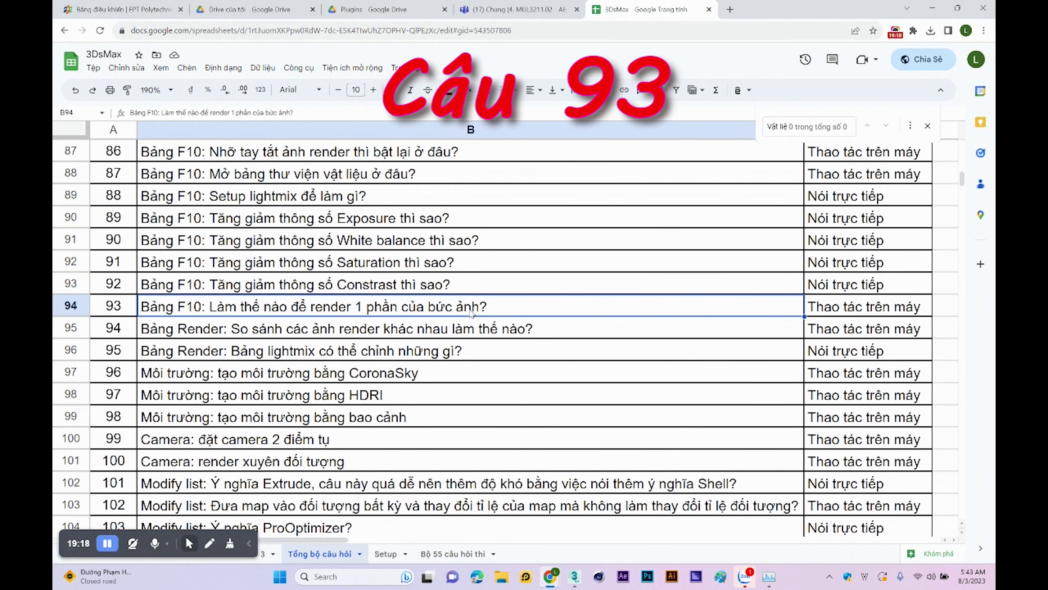
click(575, 576)
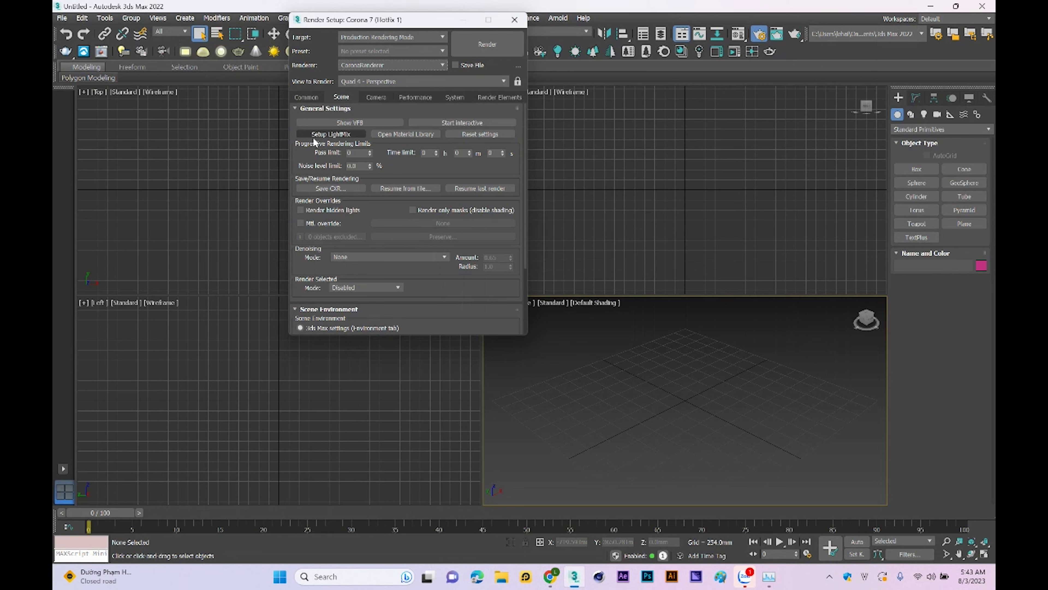
Step: Set Area to Render to Crop, shrink the crop frame, then restore the area to View
click(312, 99)
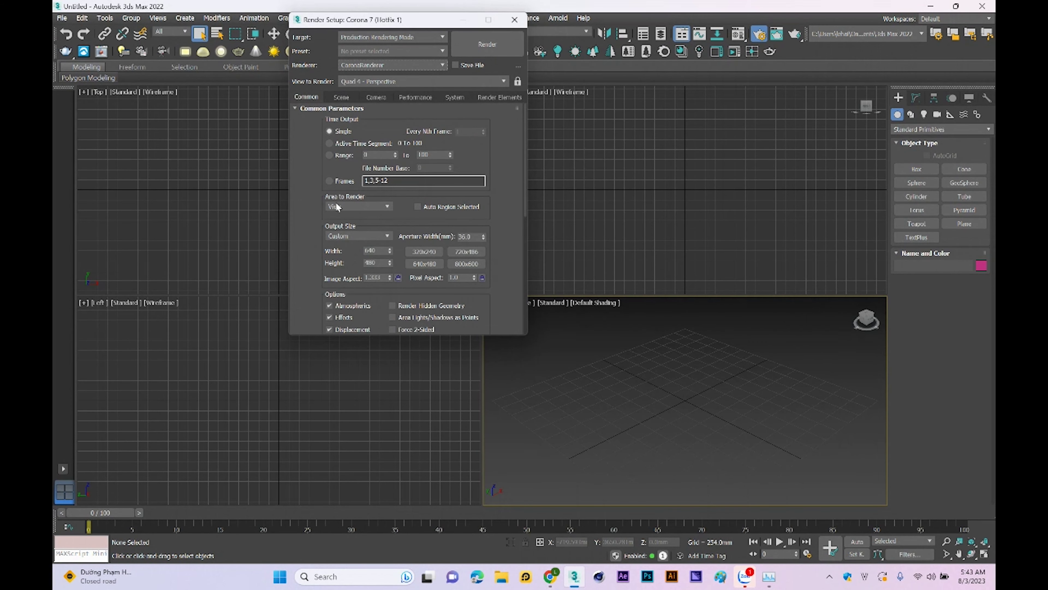
click(350, 210)
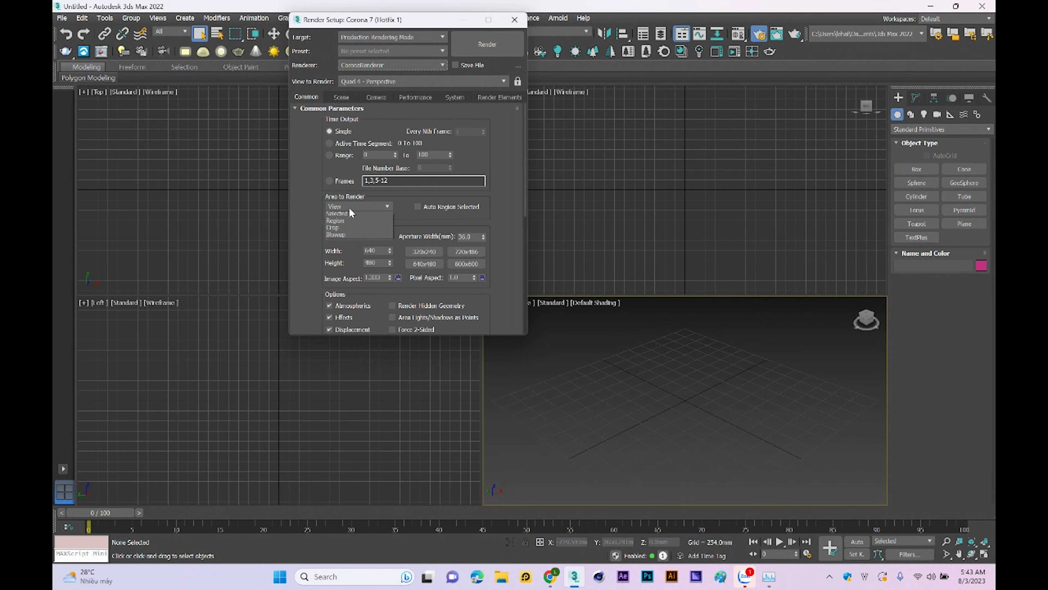
click(337, 237)
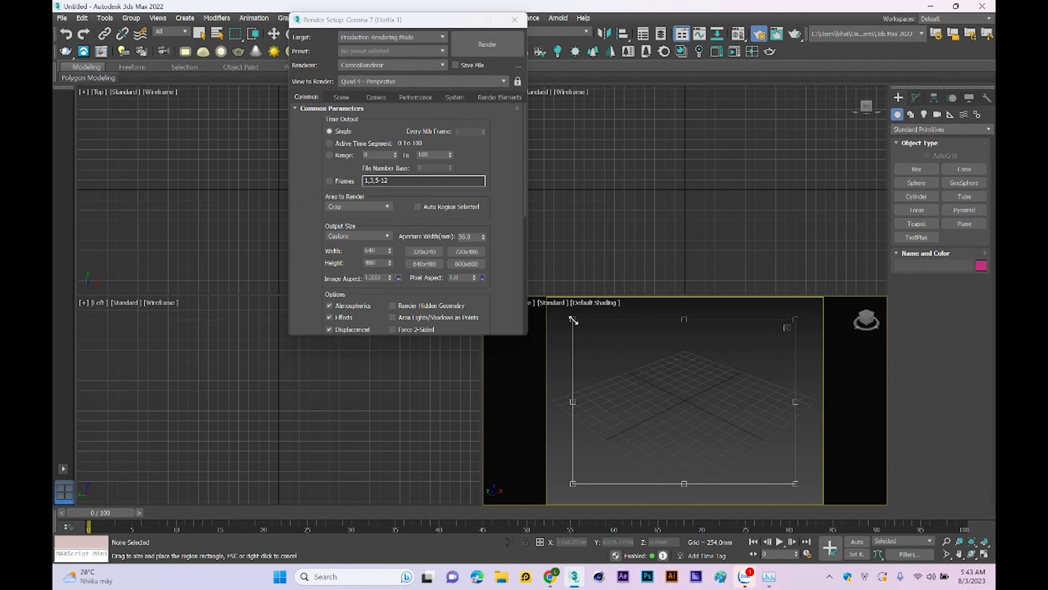
drag(575, 319, 590, 346)
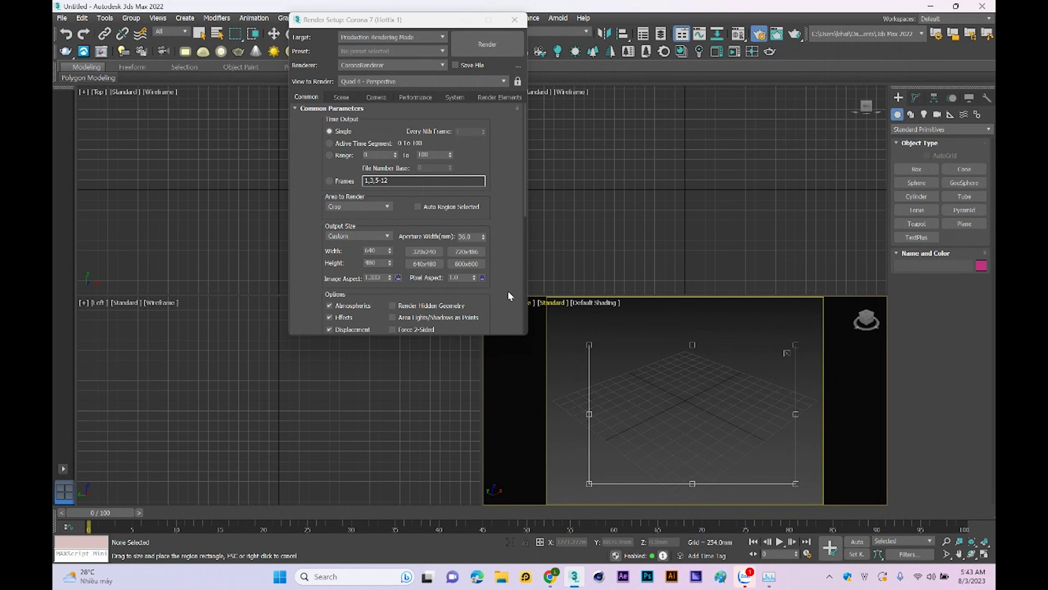
click(349, 210)
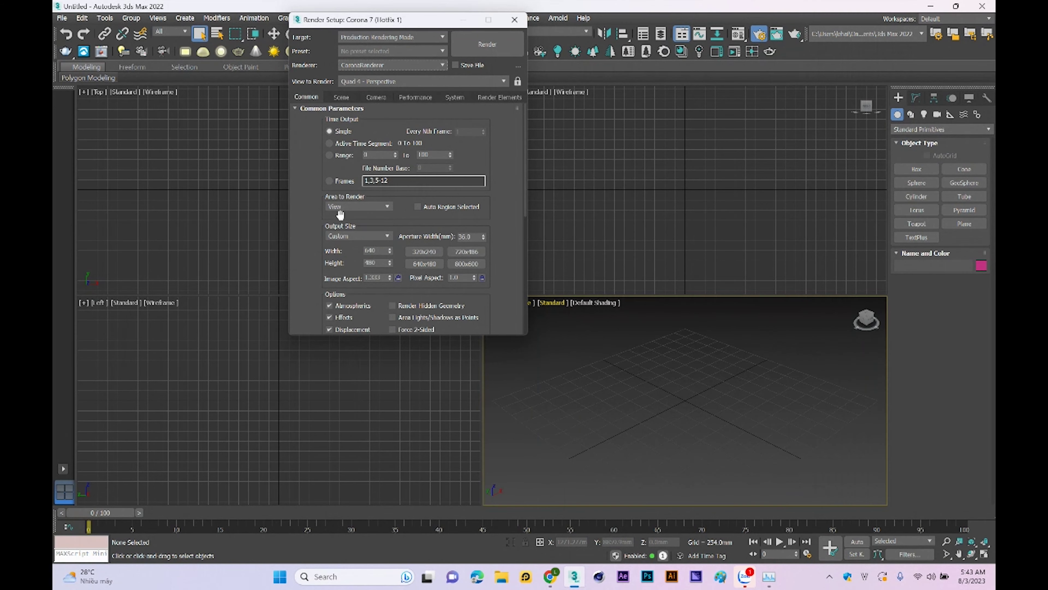
click(549, 576)
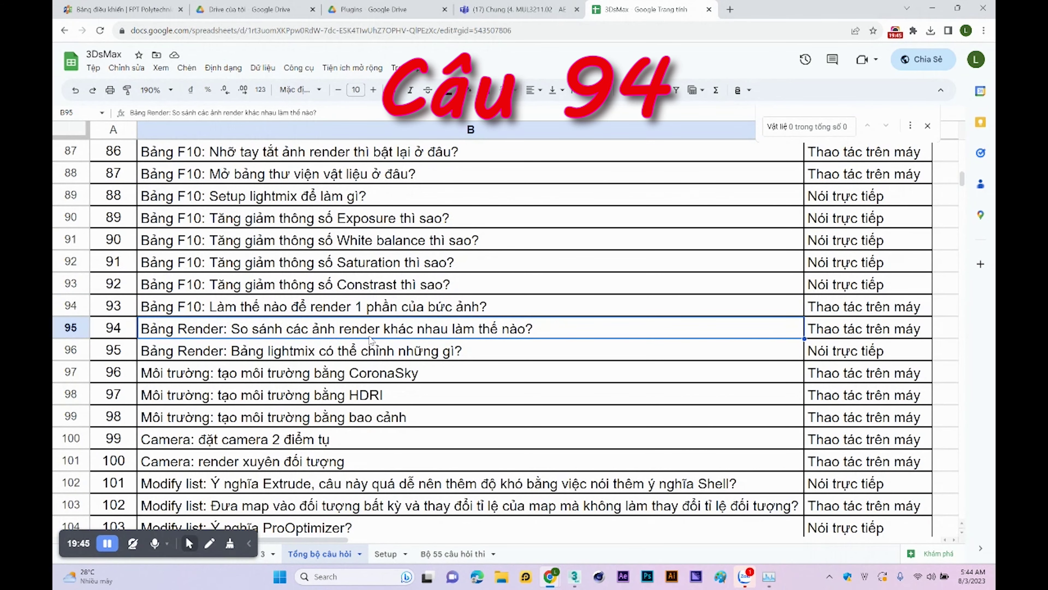
click(575, 576)
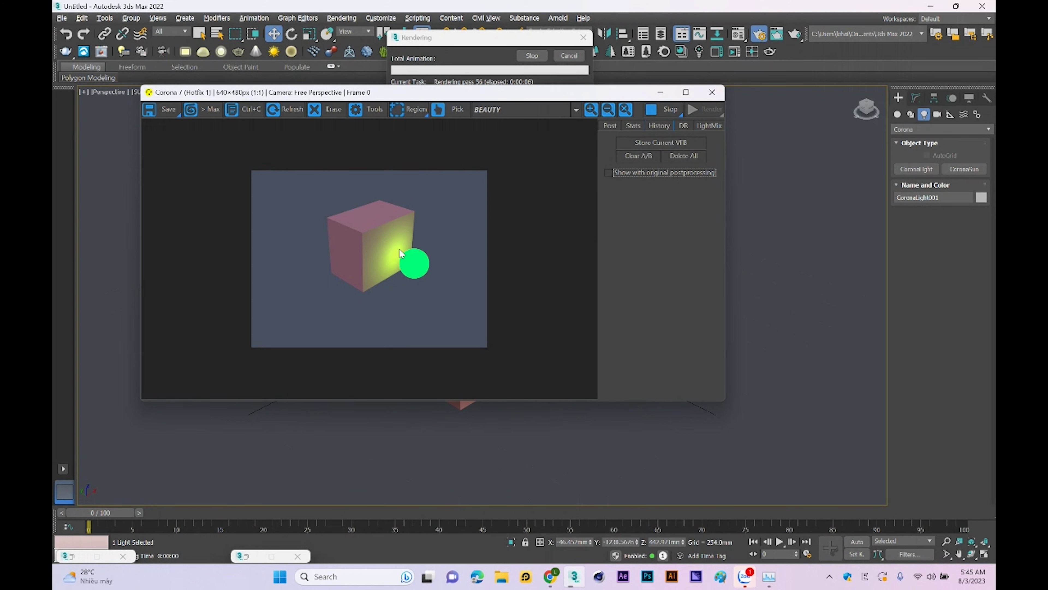
Step: Store the current green-light render in the Corona VFB History and stop rendering
click(661, 126)
click(656, 143)
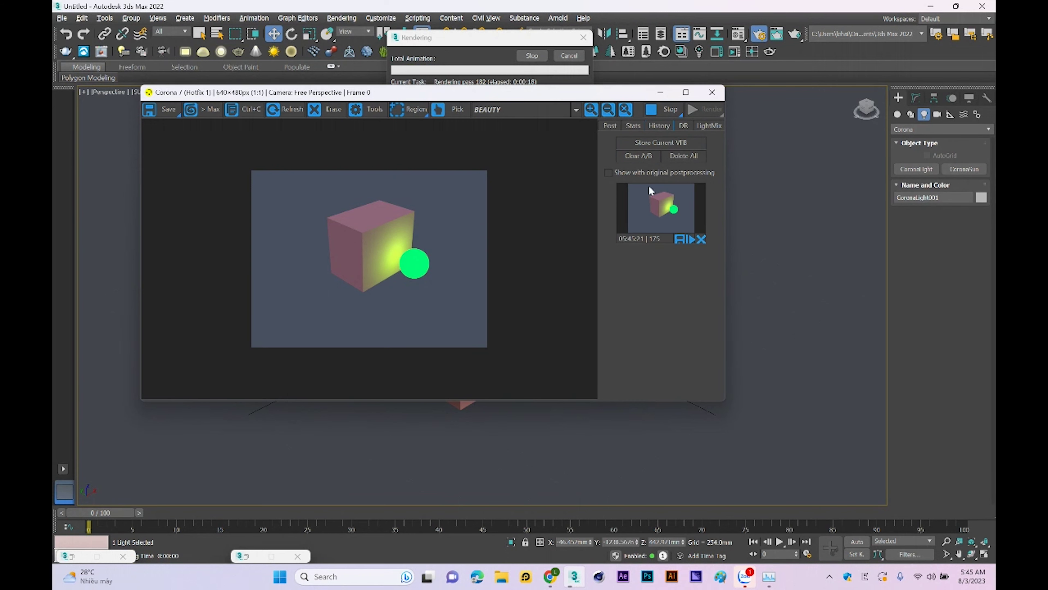
click(583, 37)
click(659, 94)
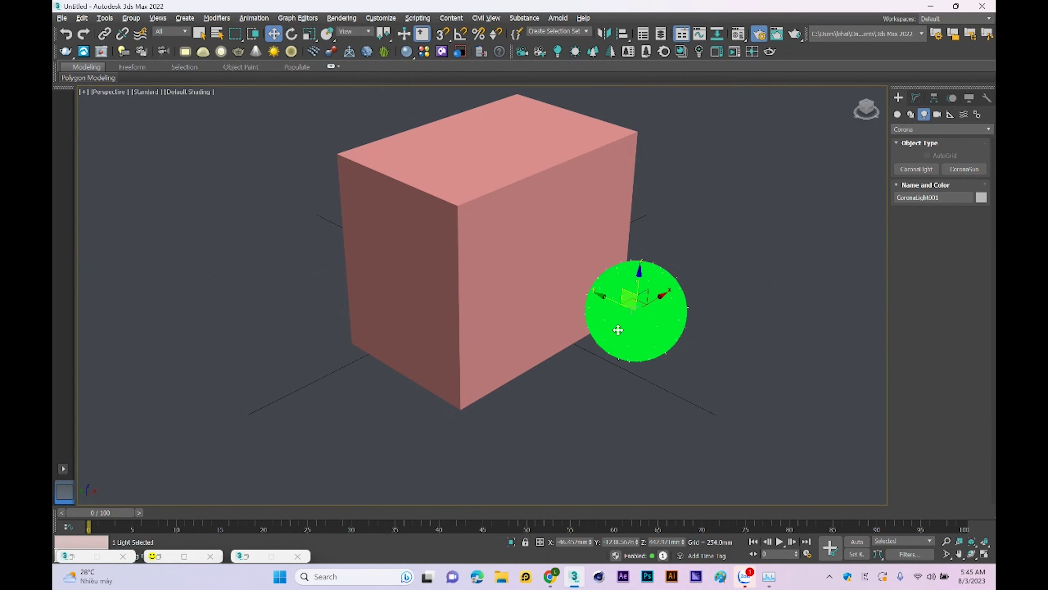
Step: Change the CoronaLight001 sphere light colour to yellow
click(916, 97)
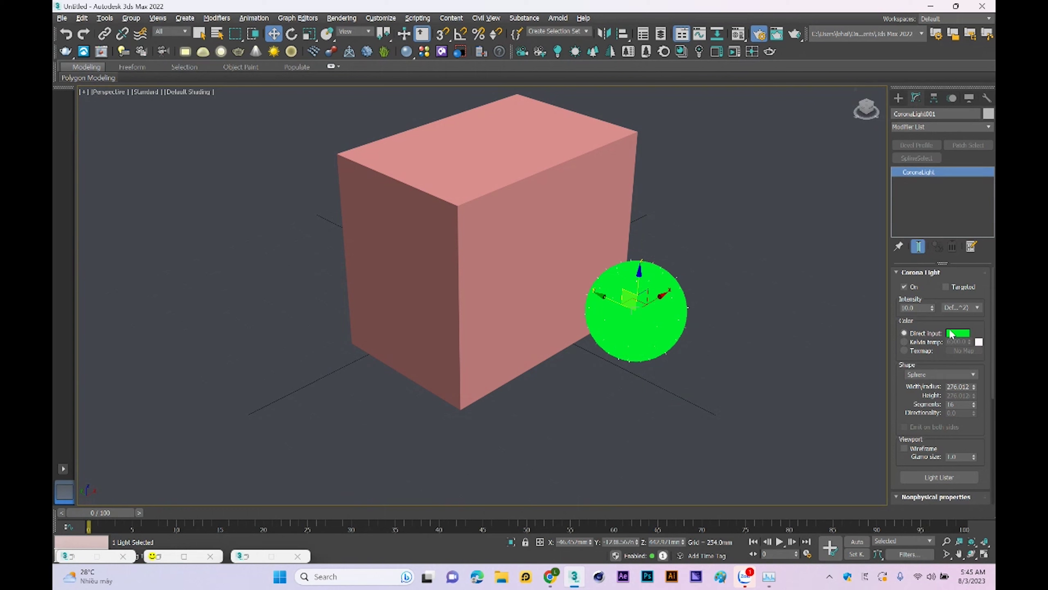
click(958, 333)
click(223, 62)
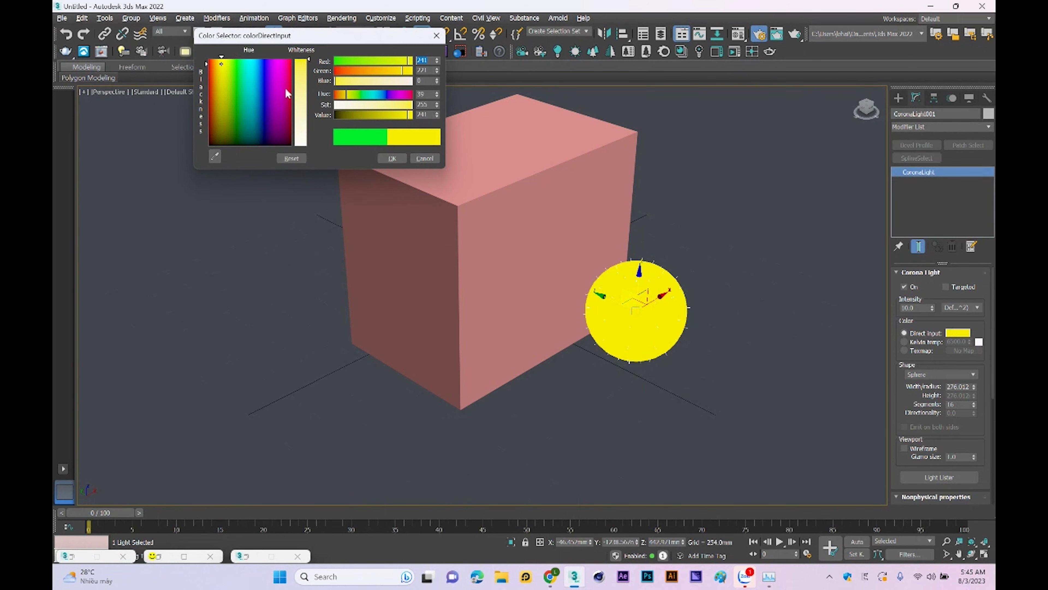
click(392, 158)
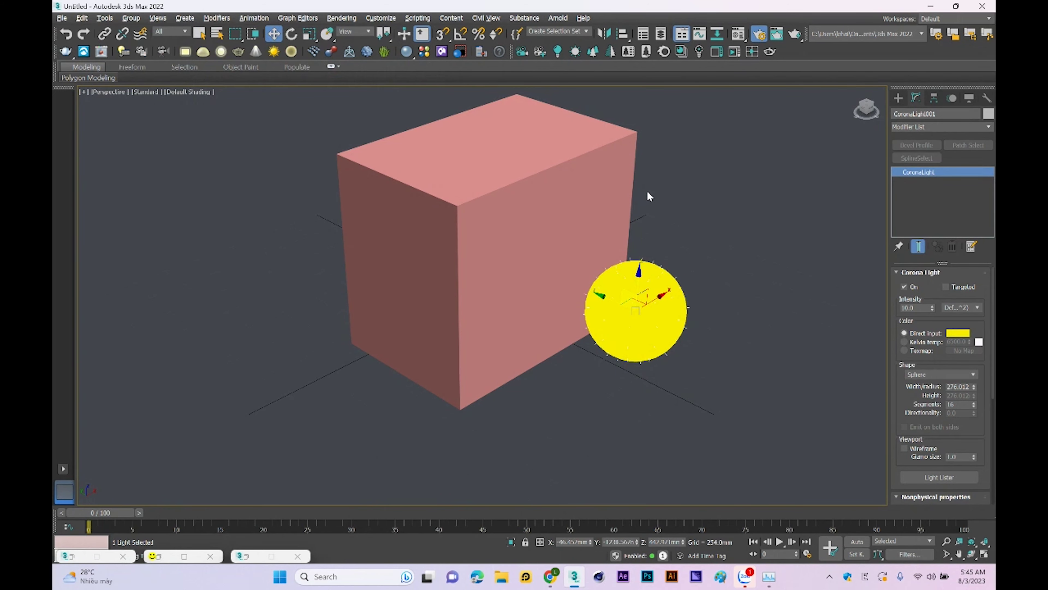
Step: Render again and A/B compare the yellow result against the stored green render
key(shift+q)
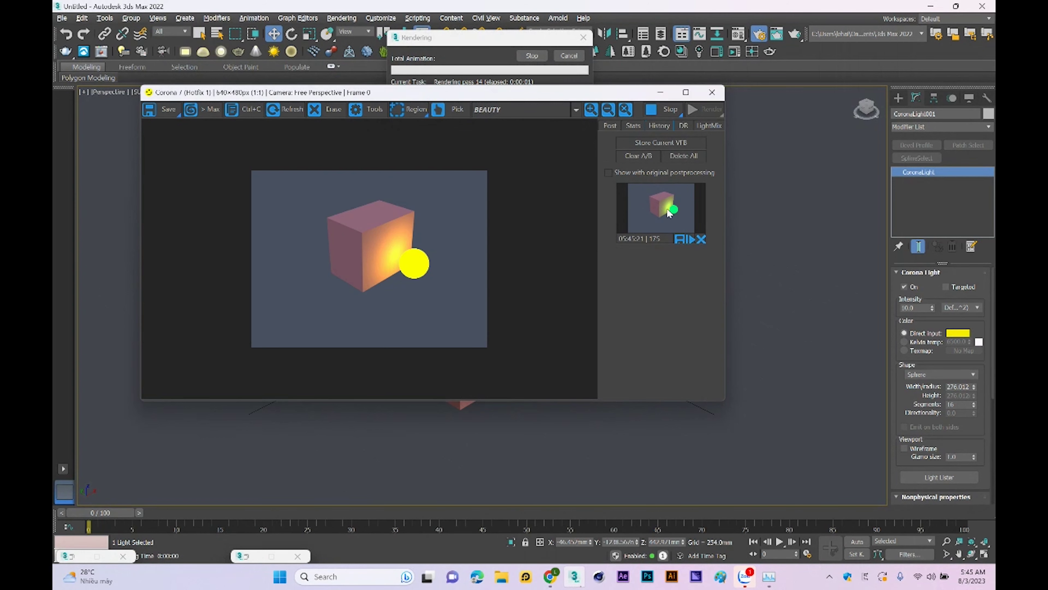
click(649, 208)
mouse_move(371, 263)
mouse_down()
mouse_move(456, 262)
mouse_move(355, 265)
mouse_move(429, 198)
mouse_up()
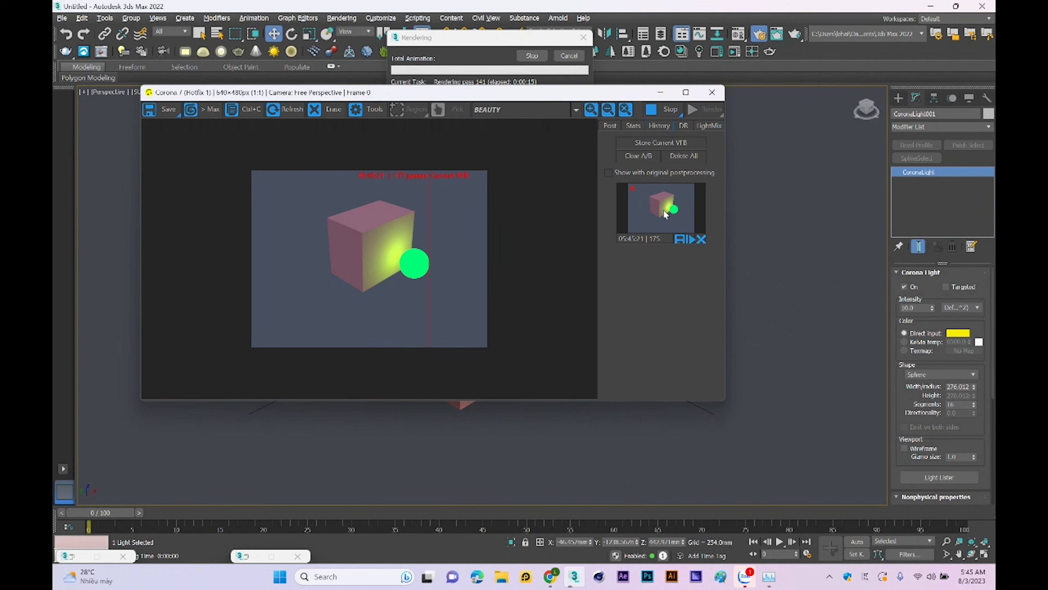
click(646, 218)
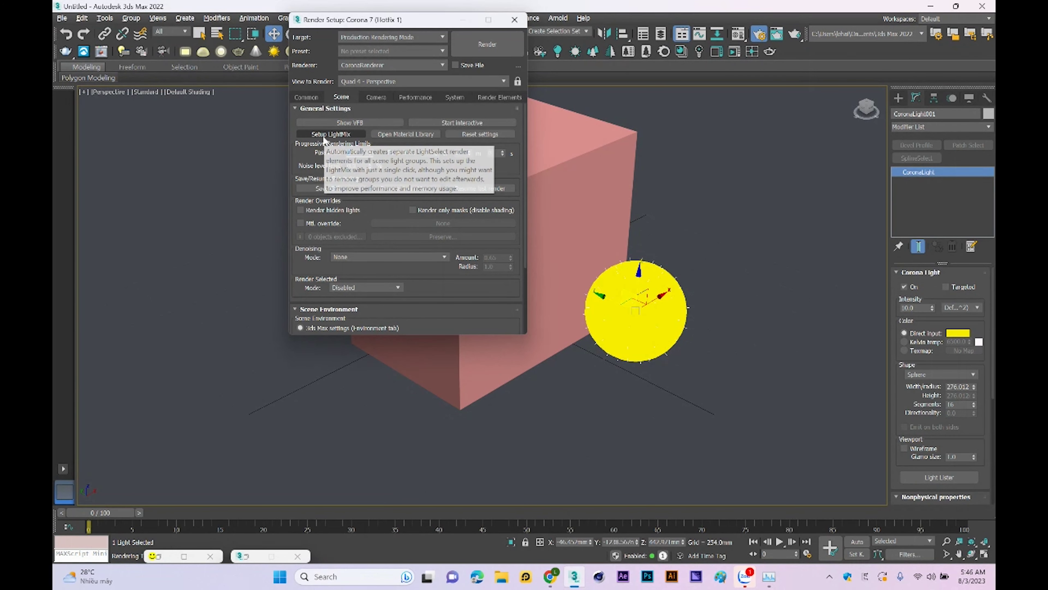
Step: Generate LightMix layers from Setup LightMix and start a new render
click(330, 136)
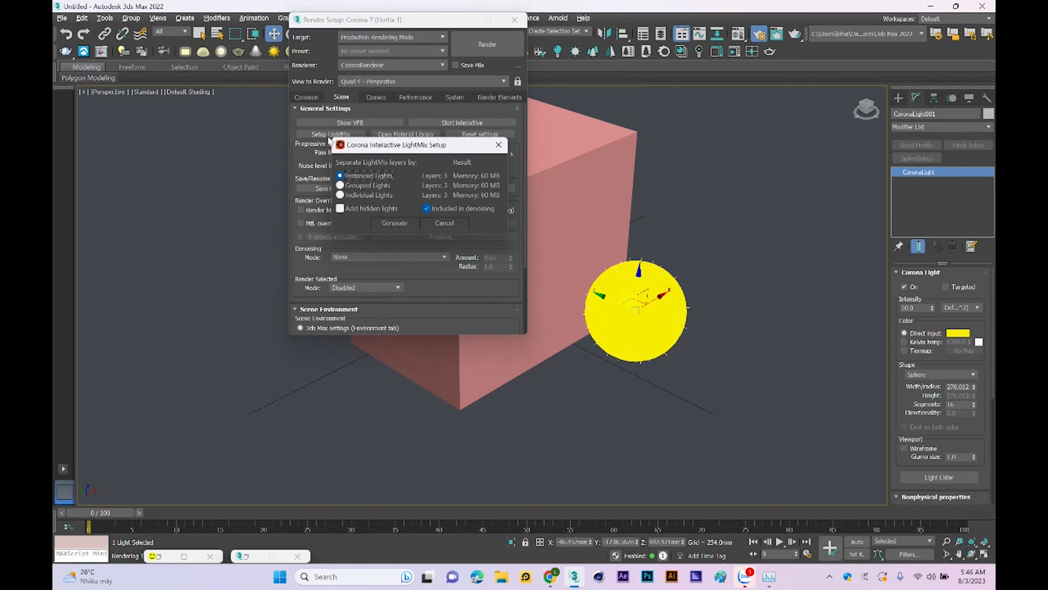
click(393, 223)
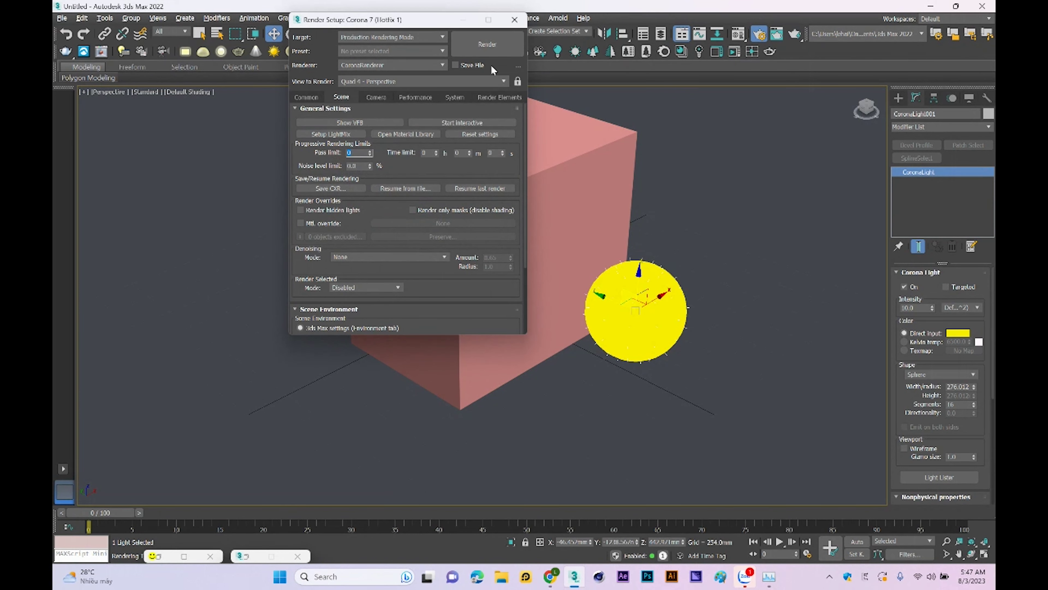
click(465, 21)
key(shift+q)
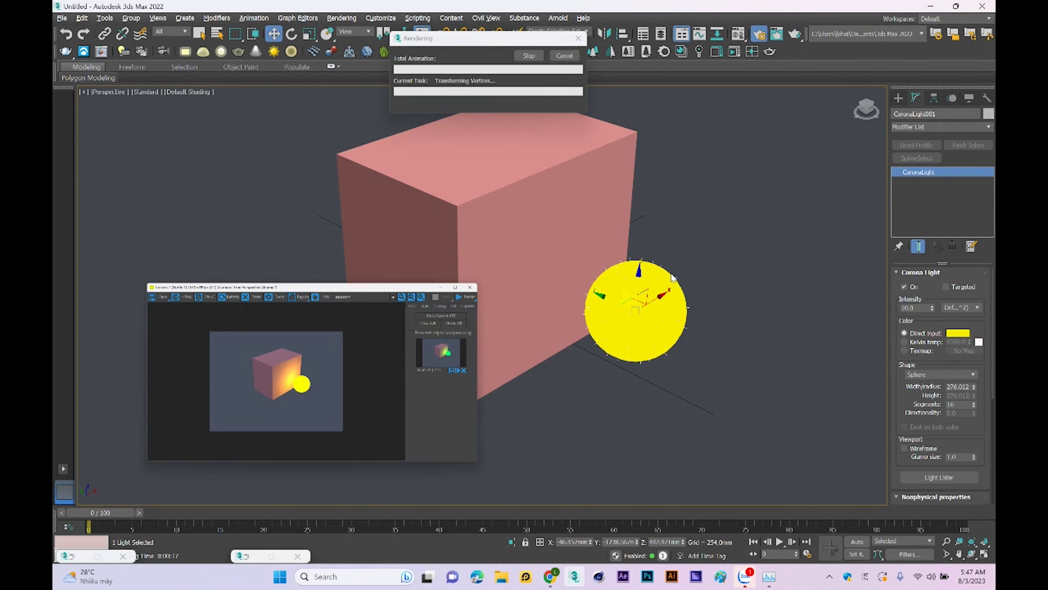
Step: In the VFB LightMix tab, toggle CoronaLight001, raise its intensity and tint it red
click(707, 127)
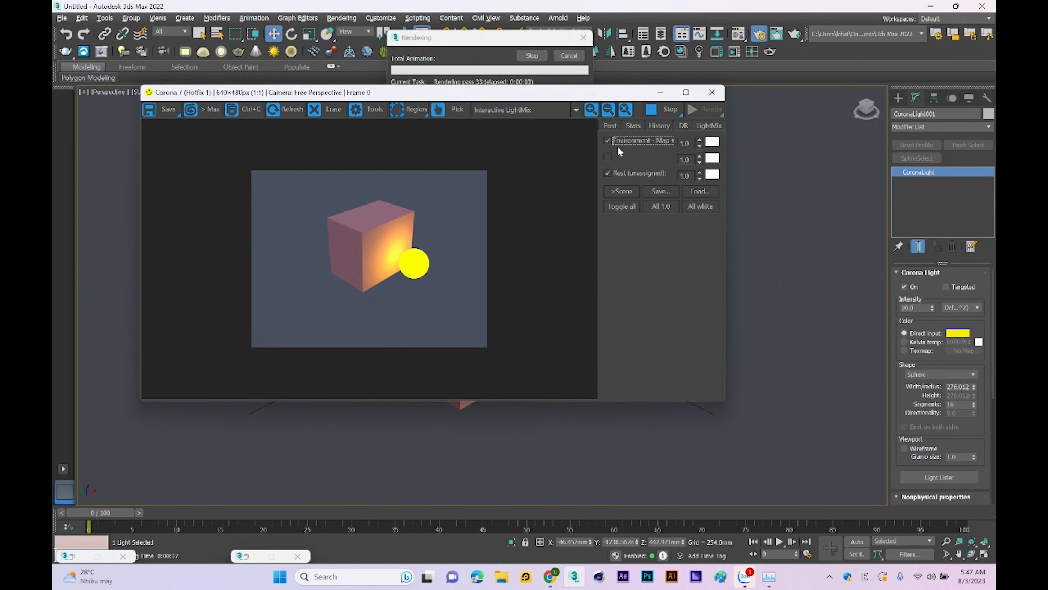
click(607, 157)
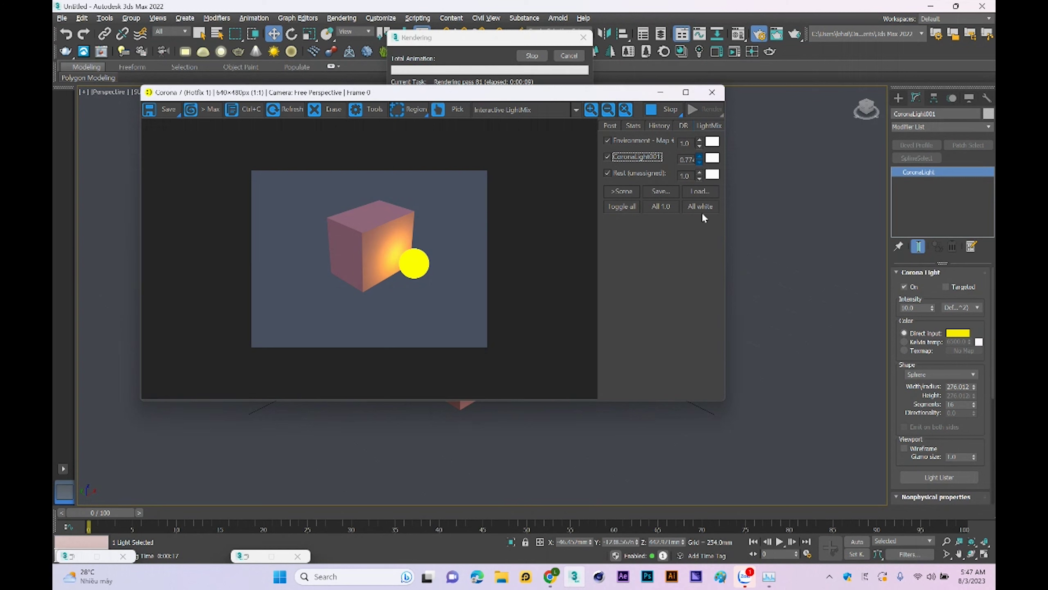
drag(699, 159, 690, 178)
click(712, 158)
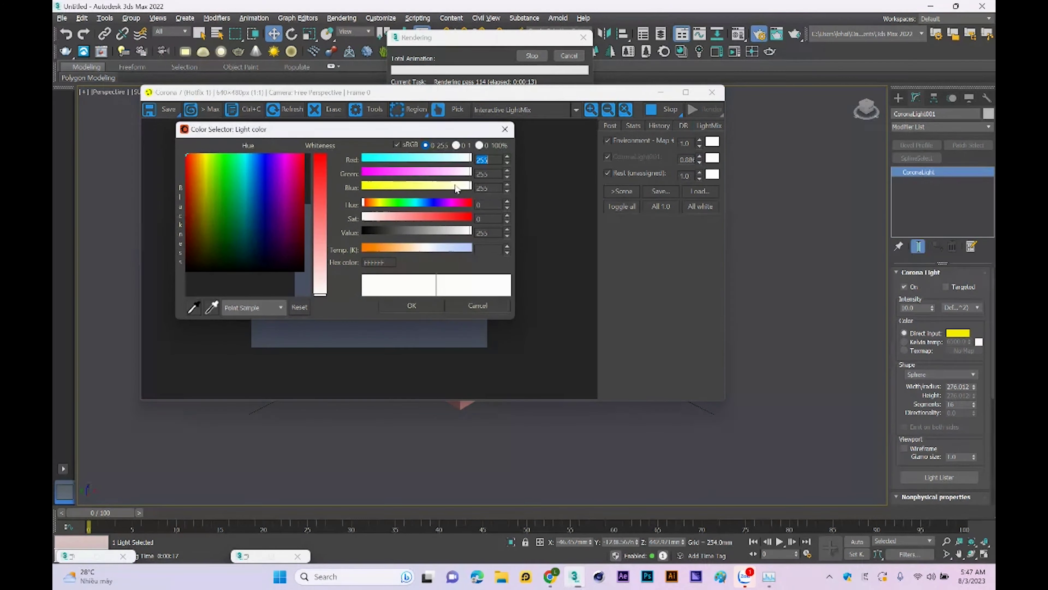
click(326, 162)
click(422, 304)
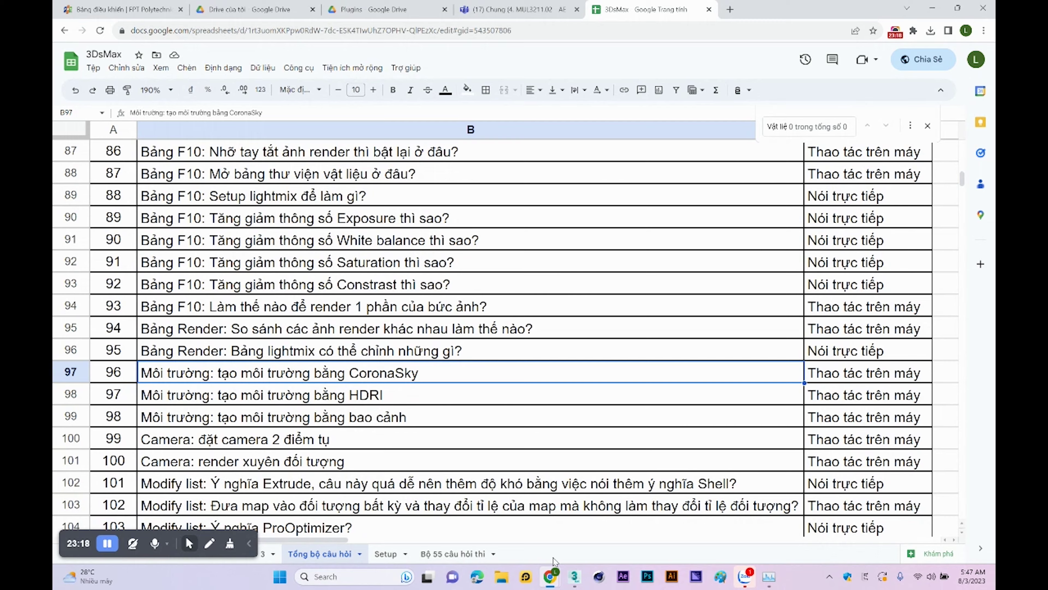
click(575, 576)
Step: Set the environment map to CoronaSky in Environment and Effects
key(8)
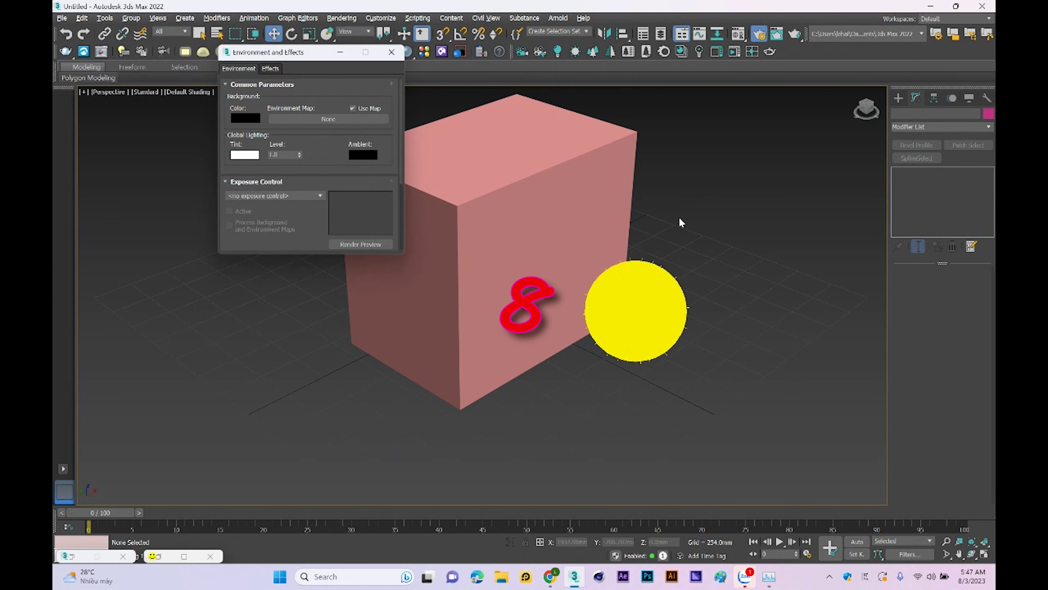
click(325, 120)
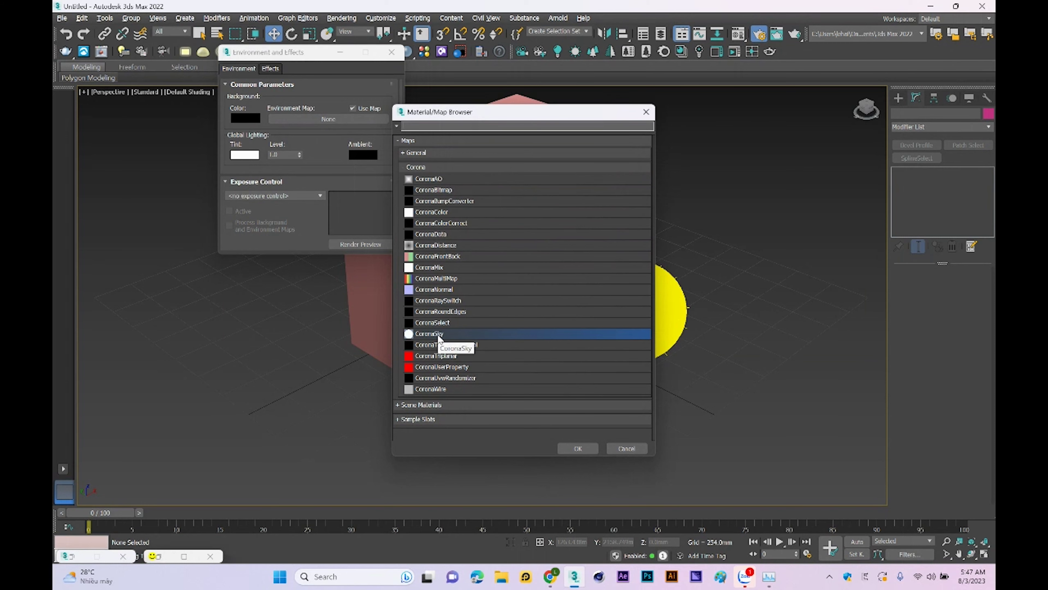
double_click(439, 335)
Step: Instance the CoronaSky environment map into a Material Editor sample slot
key(m)
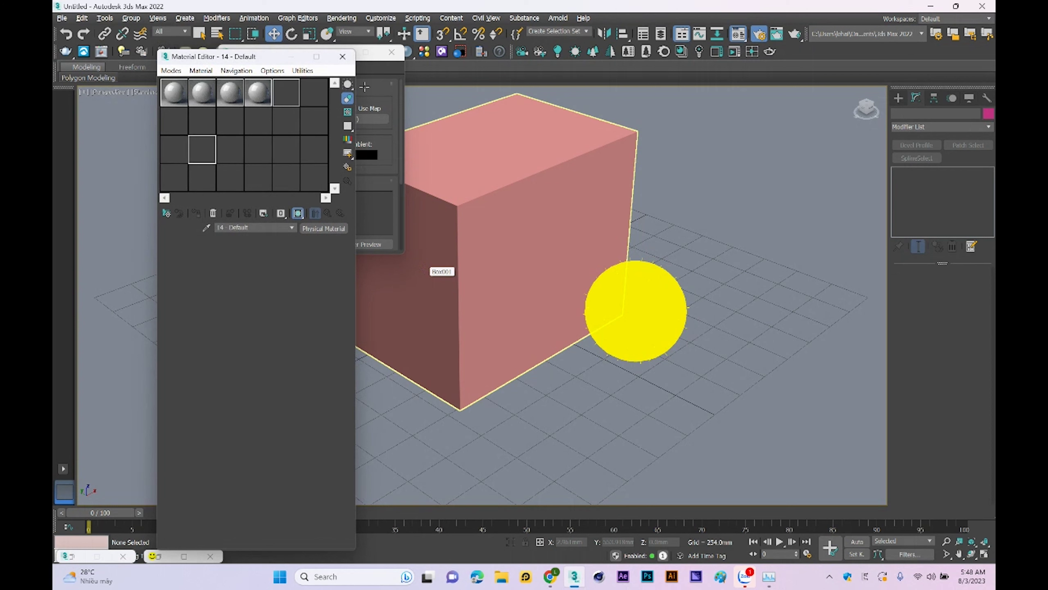
key(8)
drag(499, 139, 318, 153)
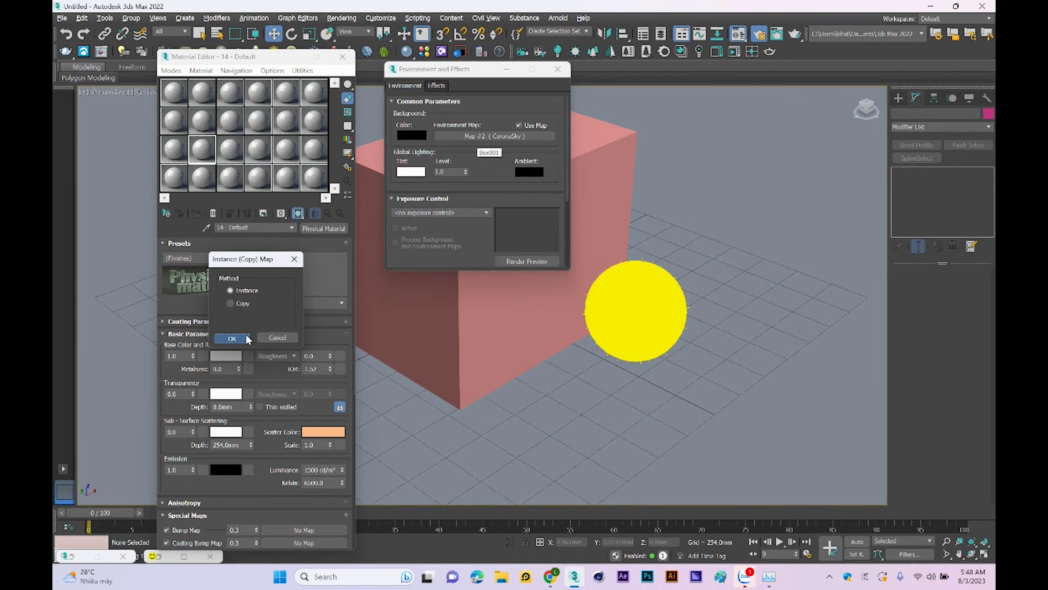
click(234, 339)
drag(325, 258, 303, 274)
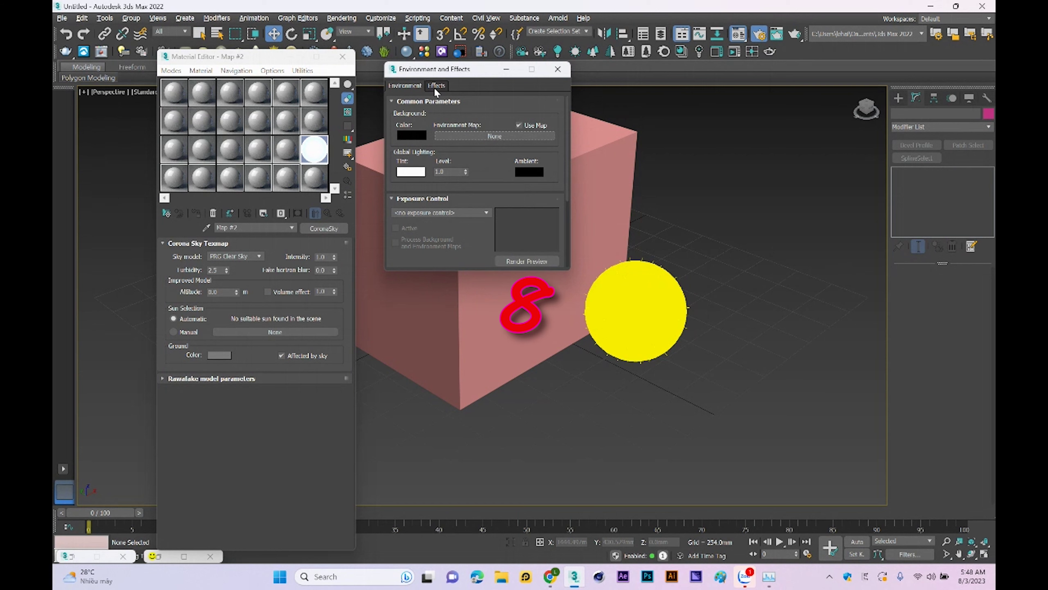
Step: Change the environment map to CoronaBitmap and instance it into another sample slot
click(487, 133)
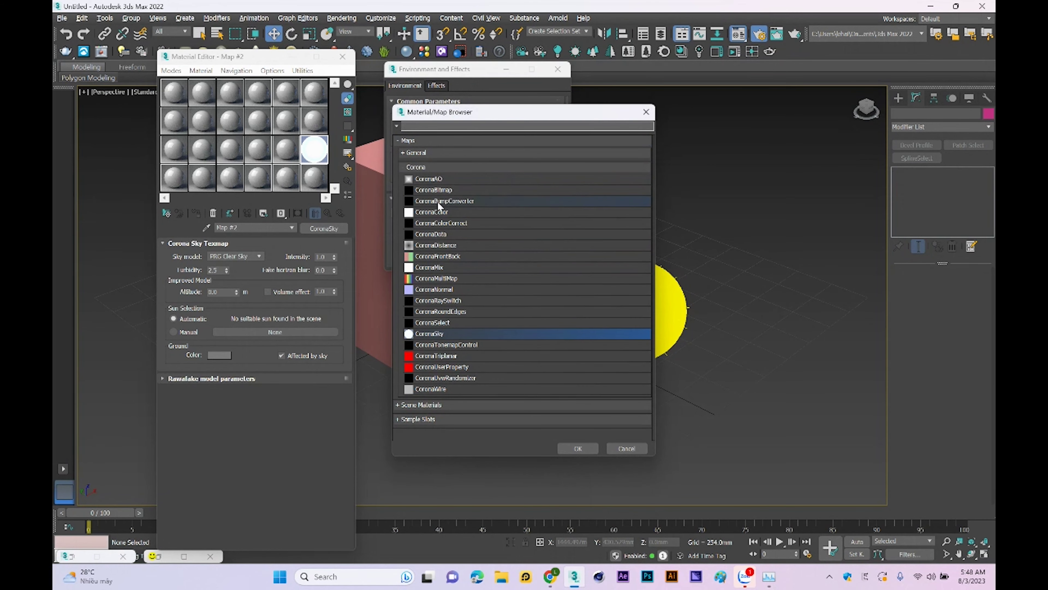
double_click(433, 190)
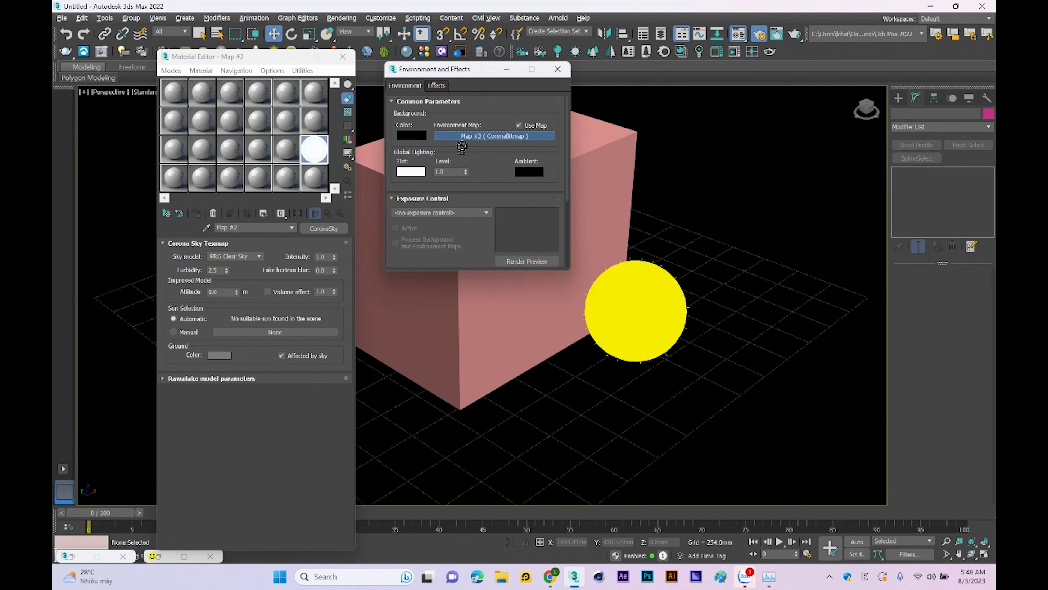
drag(508, 141, 315, 131)
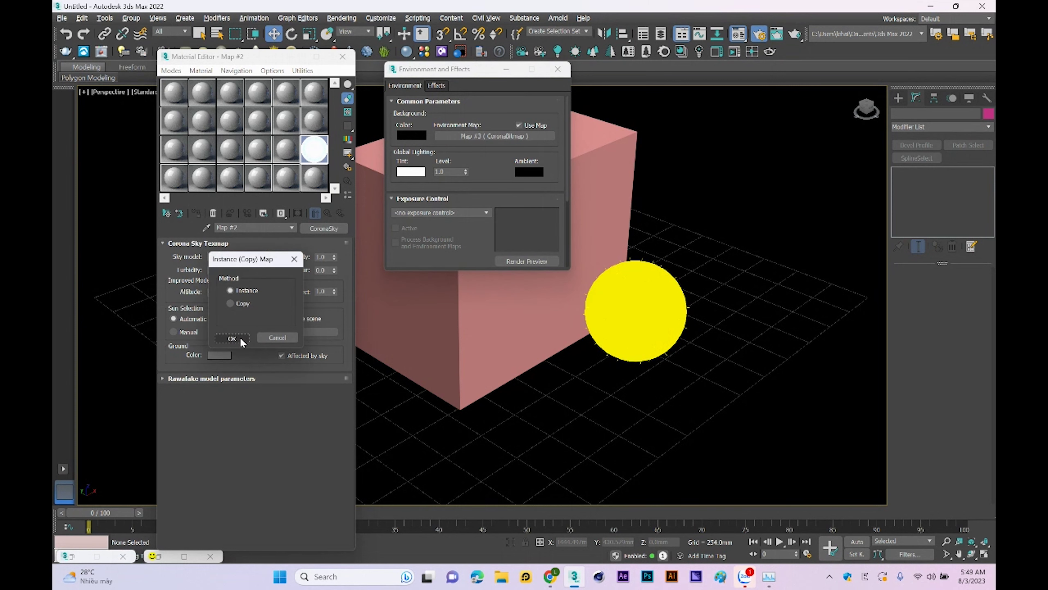
click(232, 338)
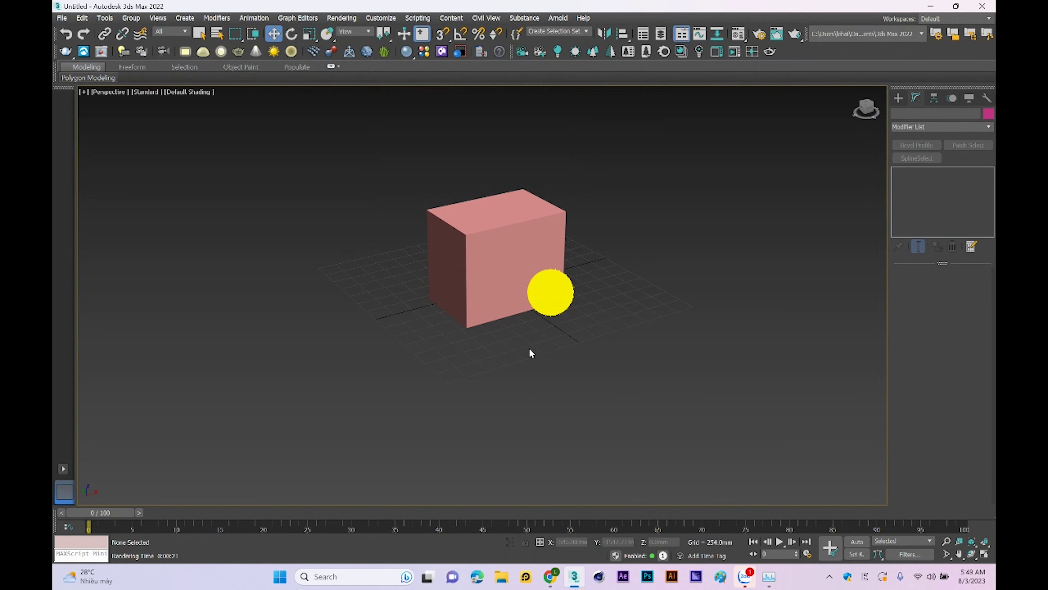
mouse_move(529, 347)
alt+middle_down()
mouse_move(522, 390)
mouse_move(522, 380)
alt+middle_up()
Step: Place a targeted CoronaCam aimed at the box
click(899, 98)
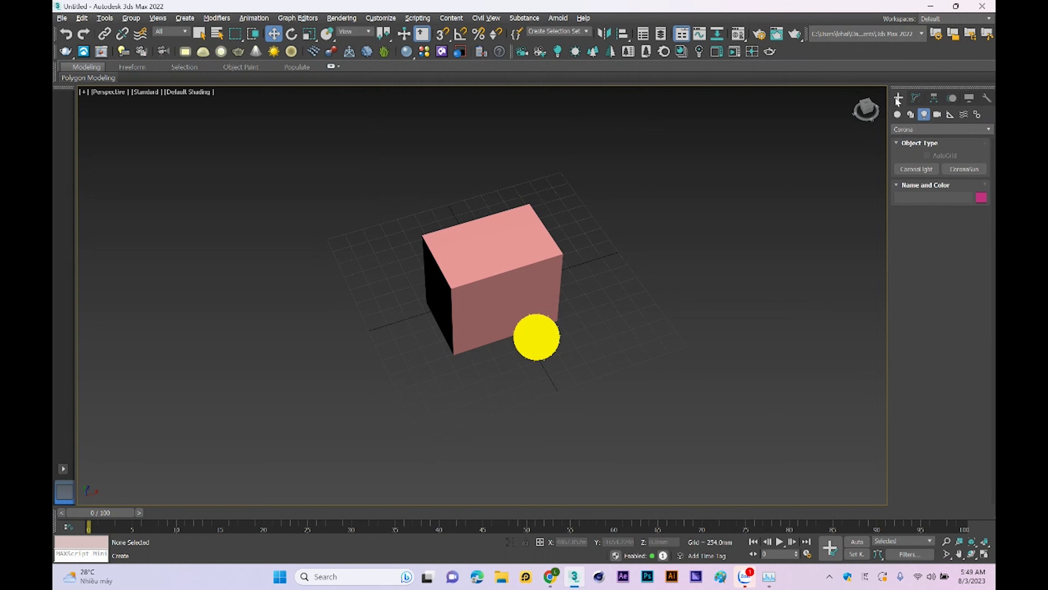
click(962, 186)
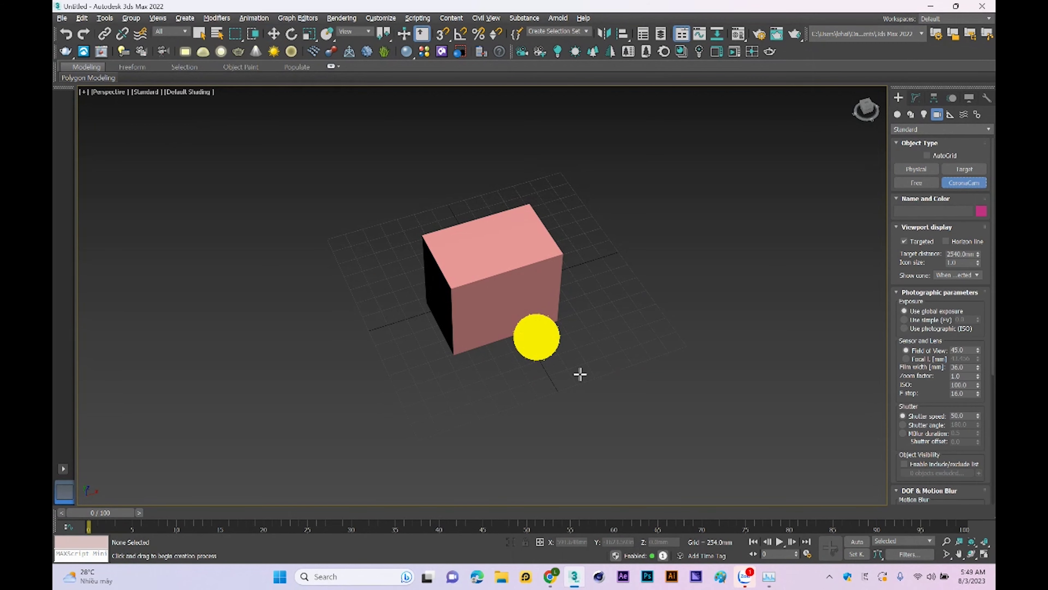
drag(578, 437, 451, 192)
right_click(589, 340)
mouse_move(589, 343)
alt+middle_down()
mouse_move(570, 247)
mouse_move(543, 272)
mouse_move(554, 290)
mouse_move(537, 337)
alt+middle_up()
Step: Draw an arc behind the box in the Top view
key(t)
scroll(587, 268, down, 3)
click(910, 115)
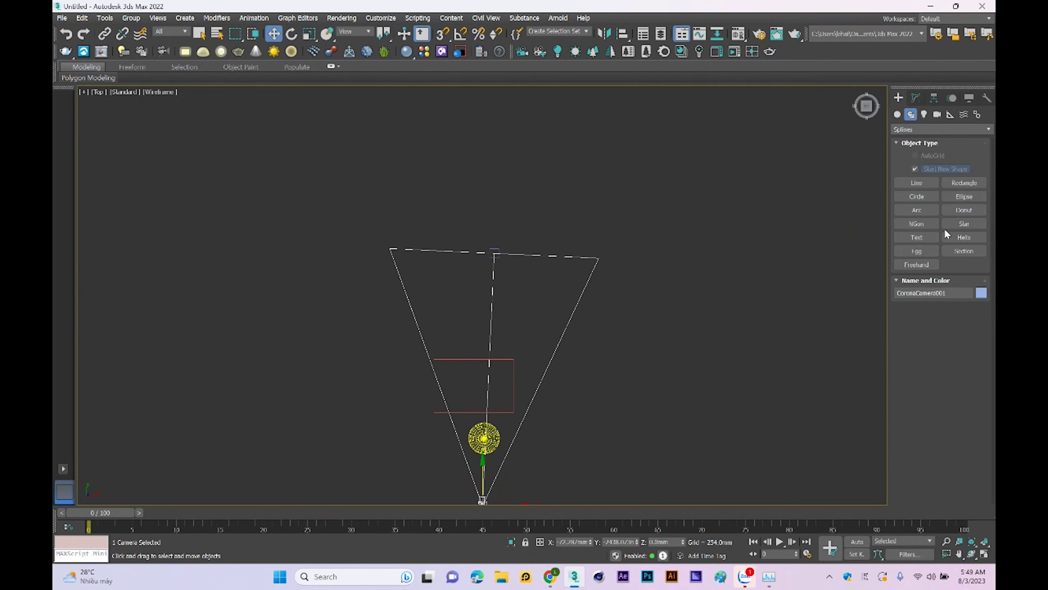
click(912, 209)
mouse_move(275, 212)
mouse_down()
mouse_move(555, 215)
mouse_move(741, 241)
mouse_up()
click(678, 209)
middle_drag(439, 435, 420, 395)
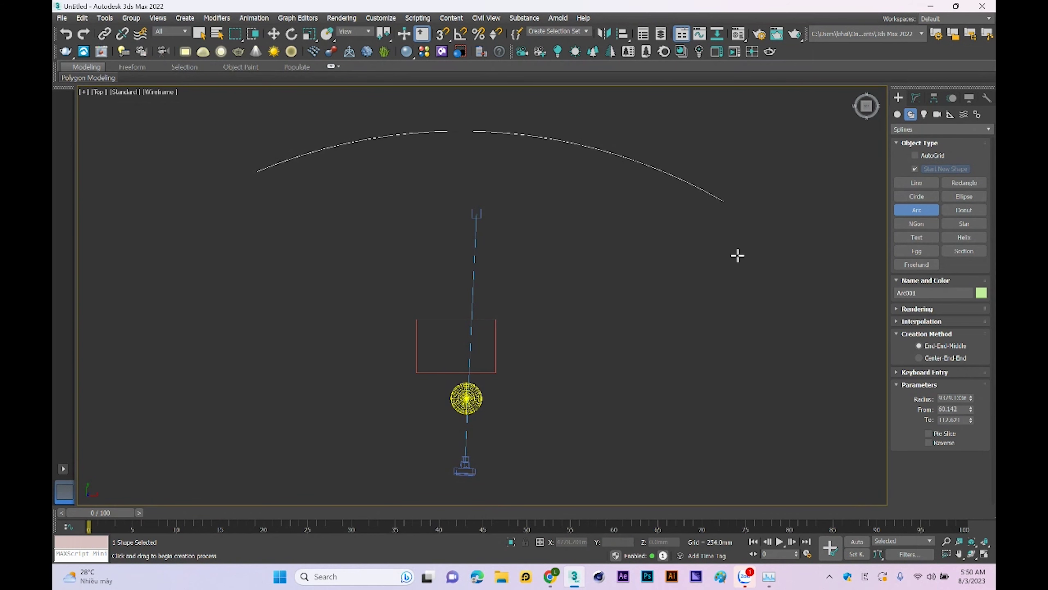
Step: Add an Extrude modifier to the arc, raising it into a 4838.7mm tall wall
key(p)
alt+middle_drag(615, 297, 583, 258)
click(915, 98)
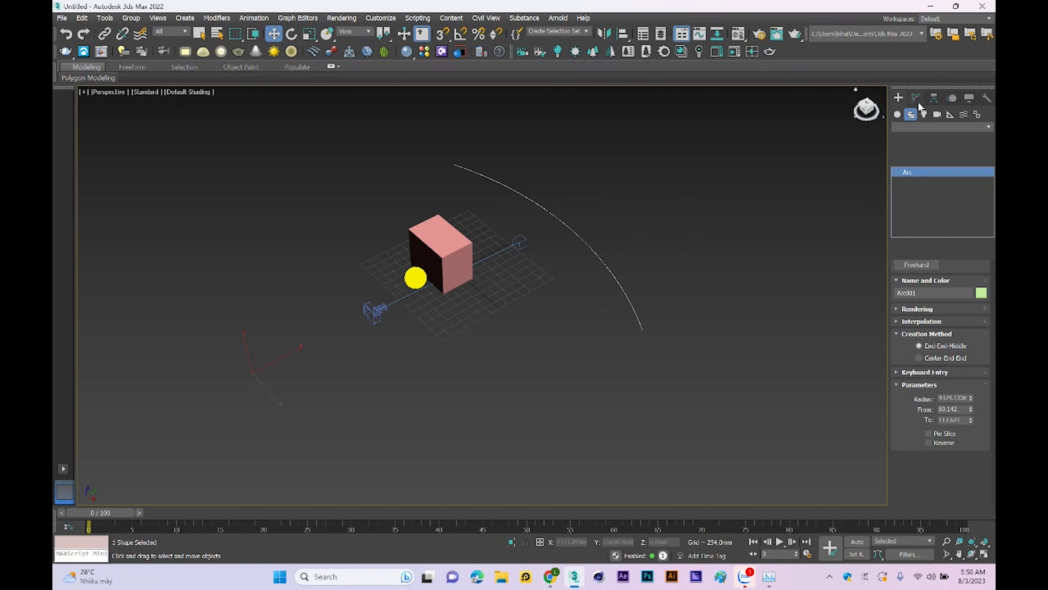
click(931, 126)
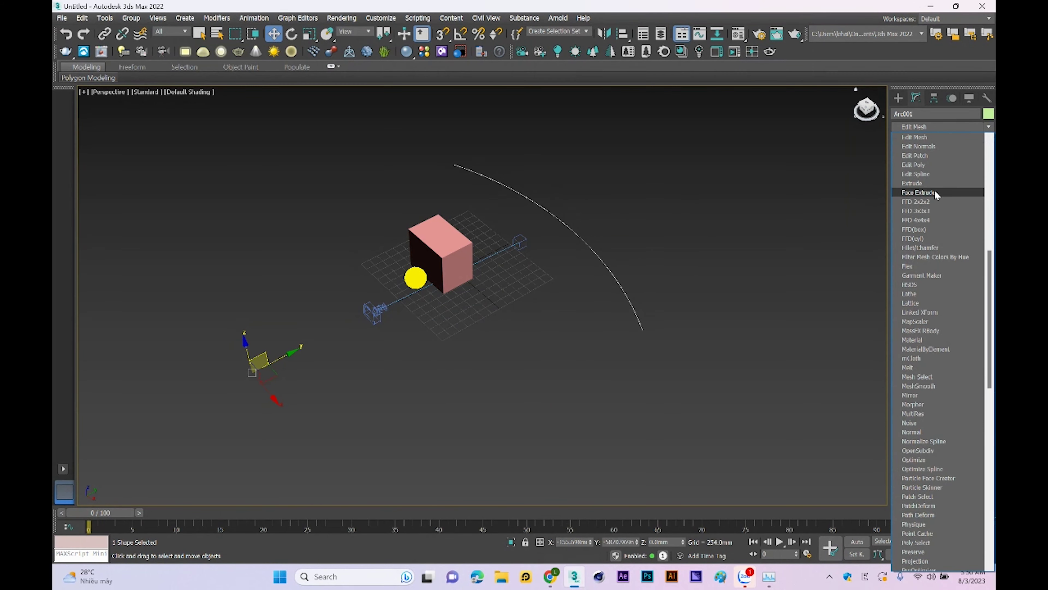
click(921, 183)
alt+middle_drag(603, 283, 605, 329)
drag(973, 291, 973, 248)
middle_drag(611, 262, 619, 283)
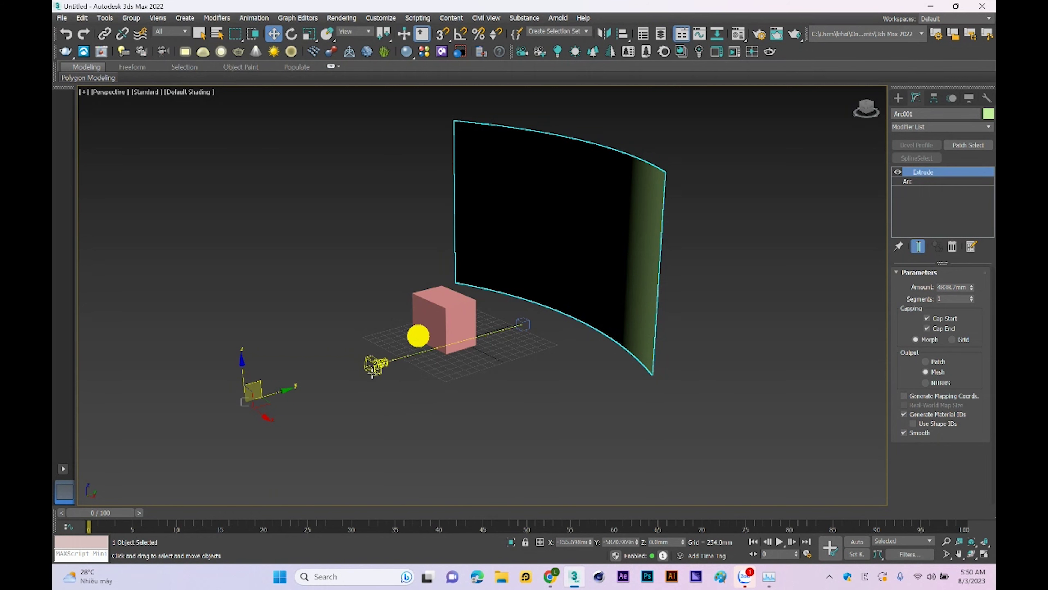
Step: Raise the curved wall along Z using the Move Transform Type-In
key(c)
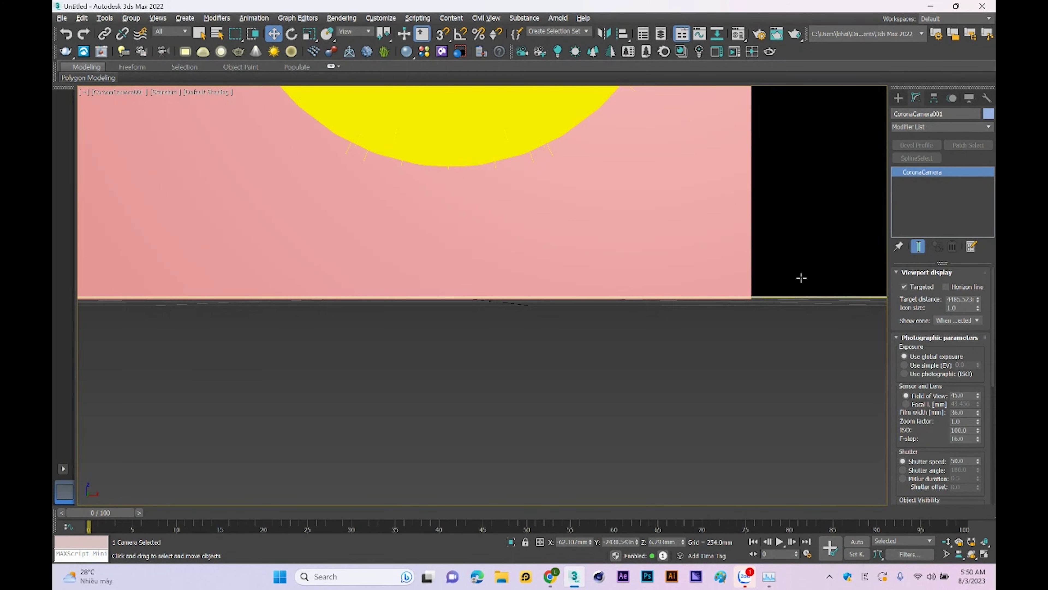
click(803, 297)
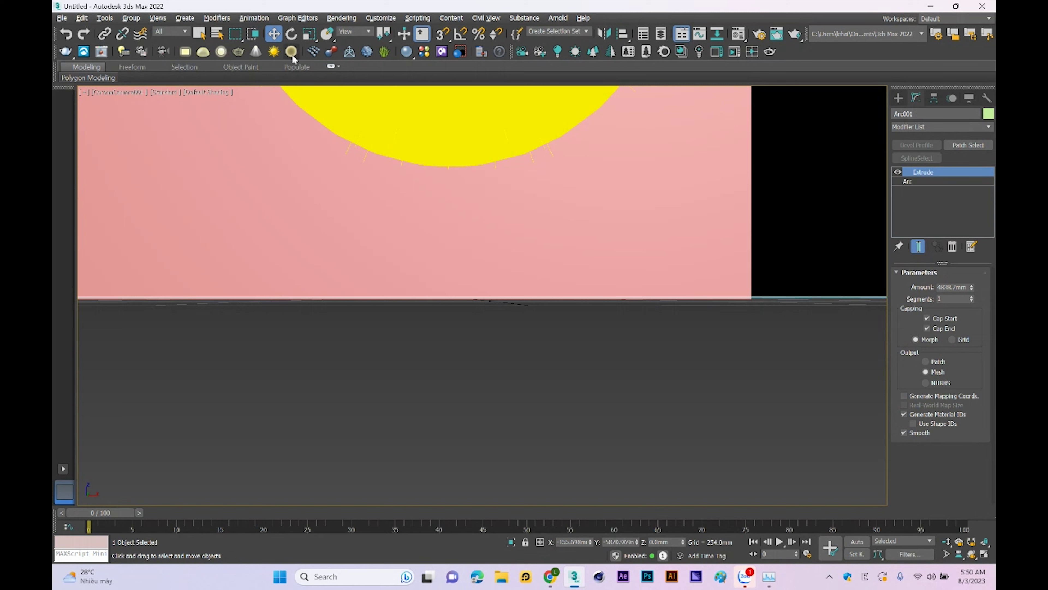
right_click(274, 36)
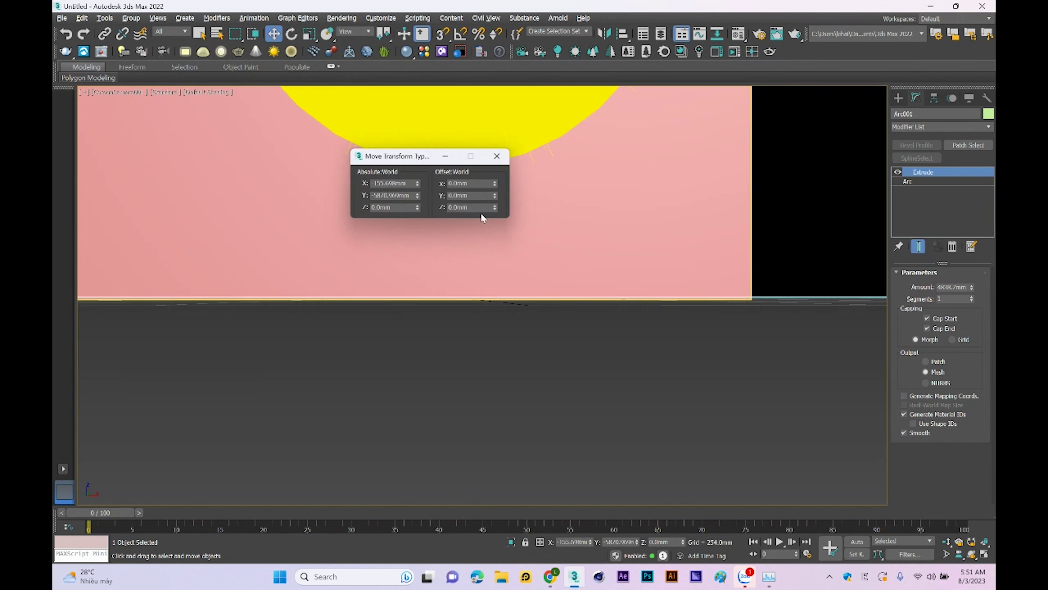
drag(495, 207, 526, 459)
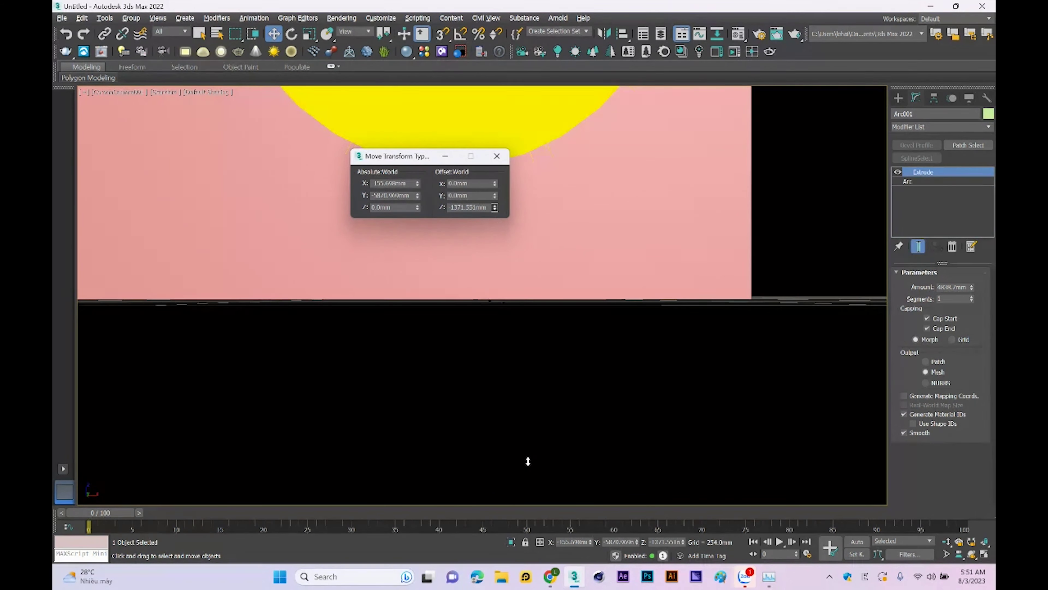
click(496, 156)
Step: Add a Shell modifier with a 25.4mm outer amount to the wall
click(928, 128)
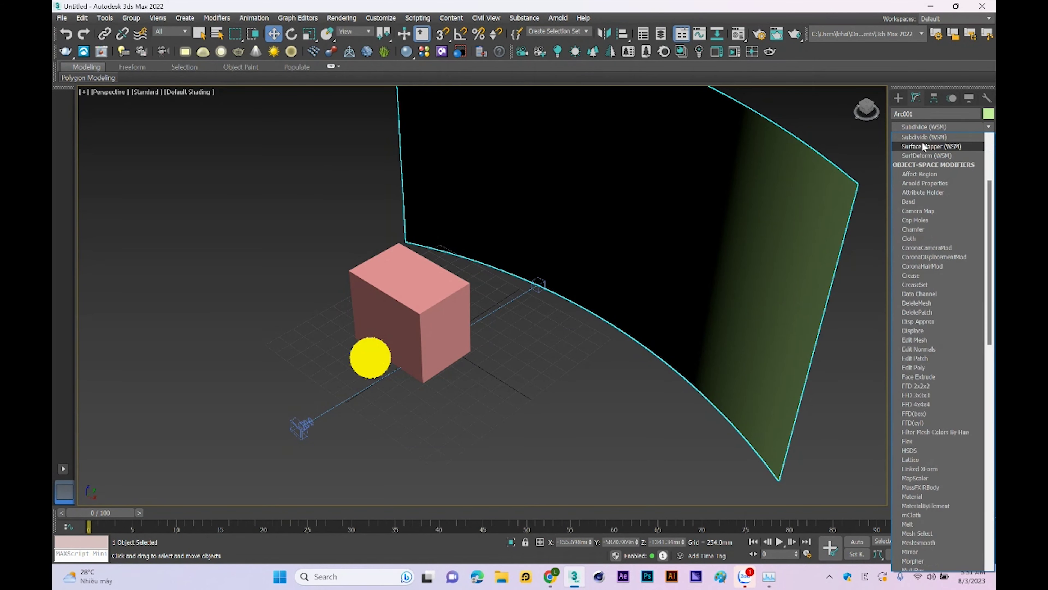
scroll(924, 209, down, 10)
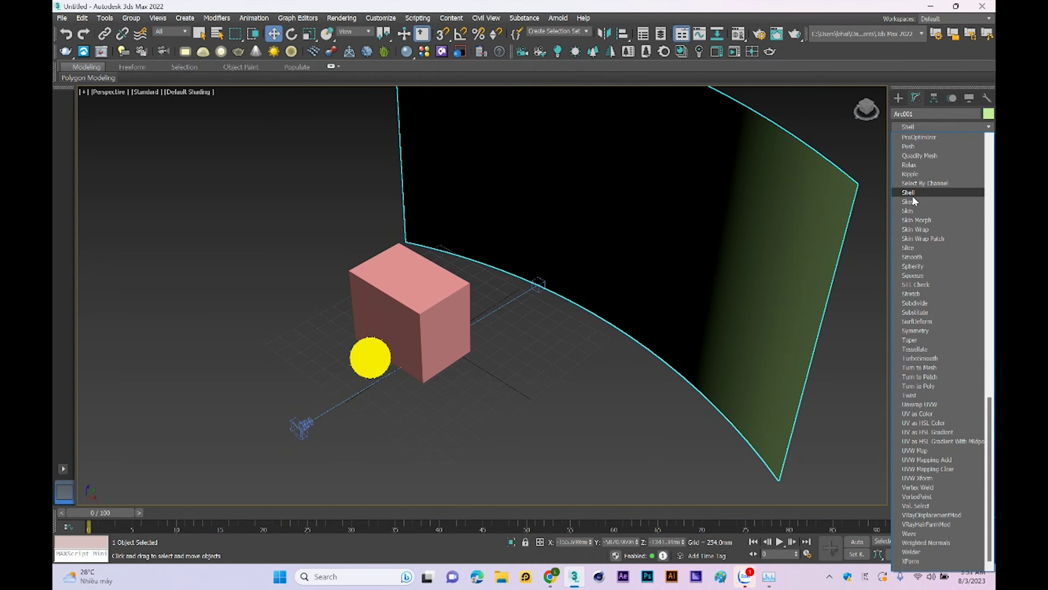
click(913, 193)
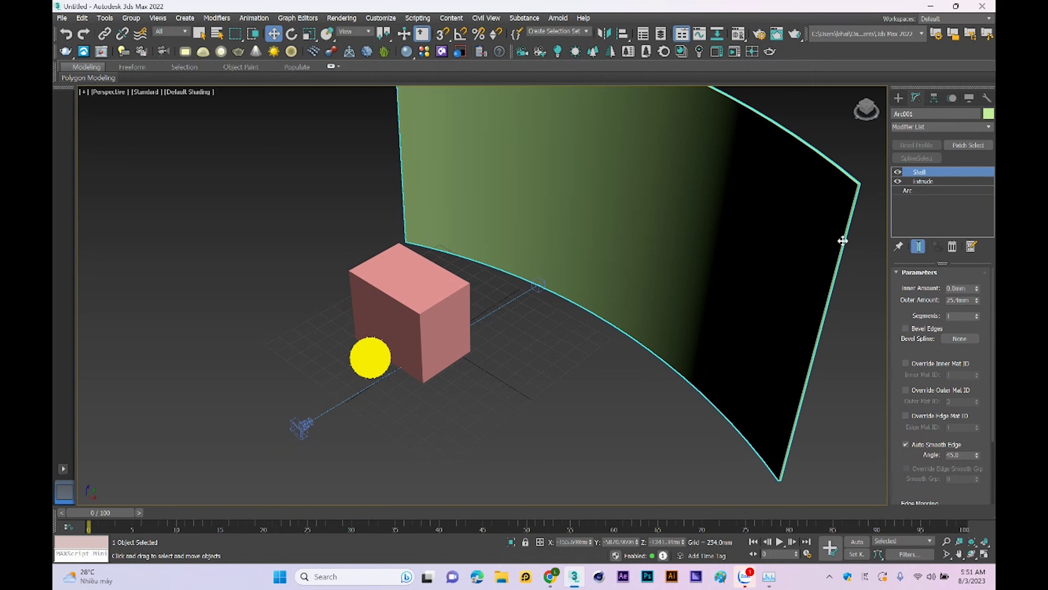
middle_drag(791, 237, 789, 234)
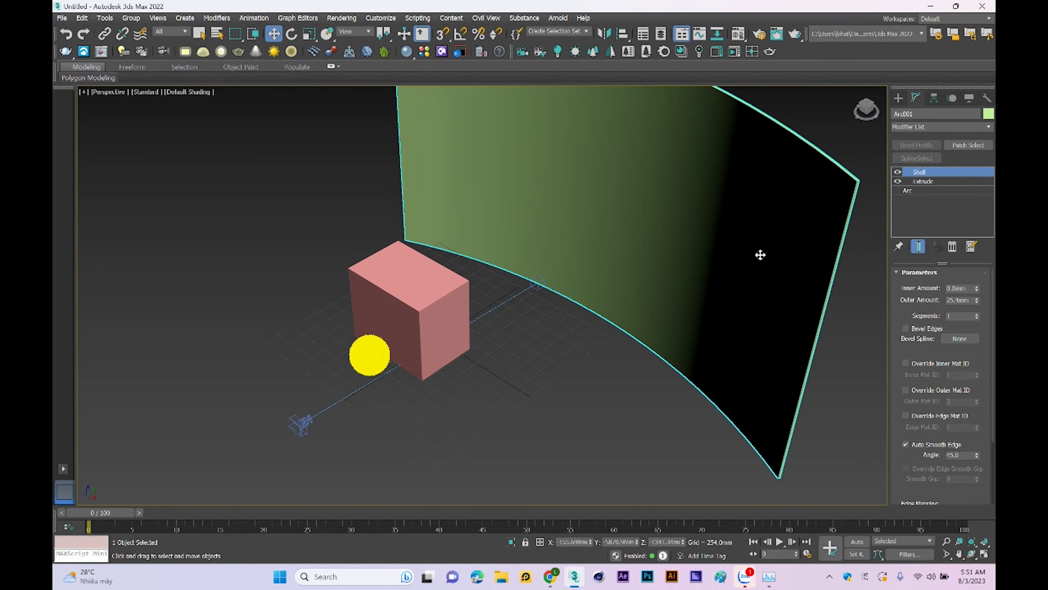
Step: Create a CoronaLightMtl material in an unused Material Editor slot
key(m)
click(311, 183)
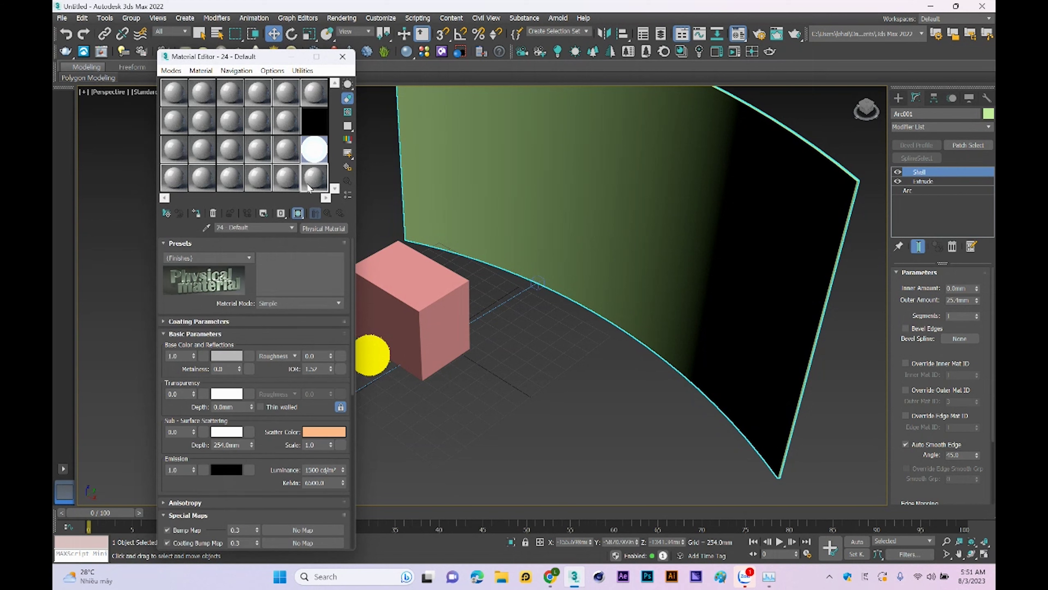
click(323, 228)
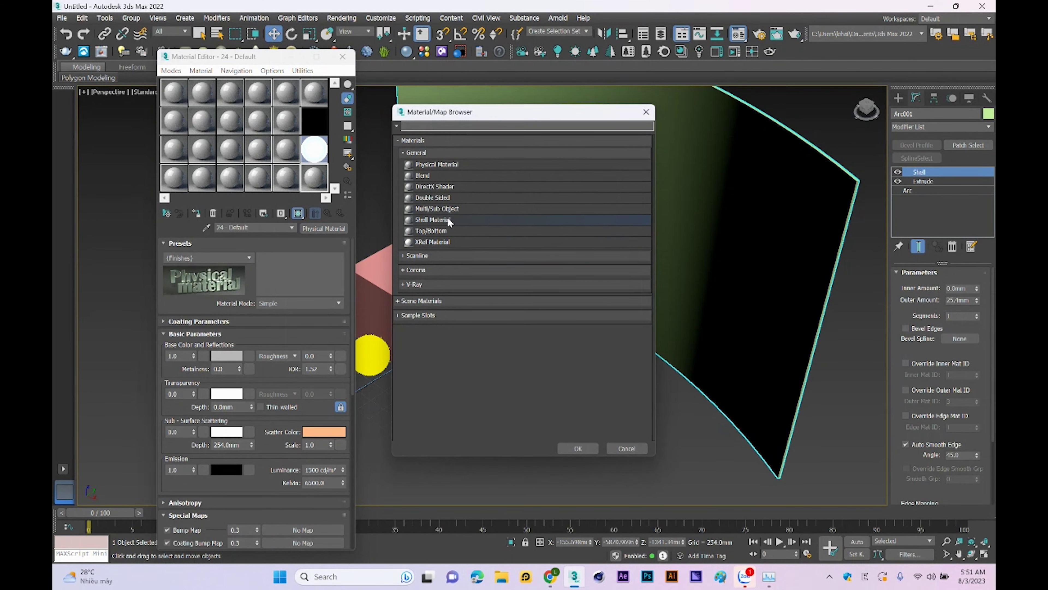
click(416, 153)
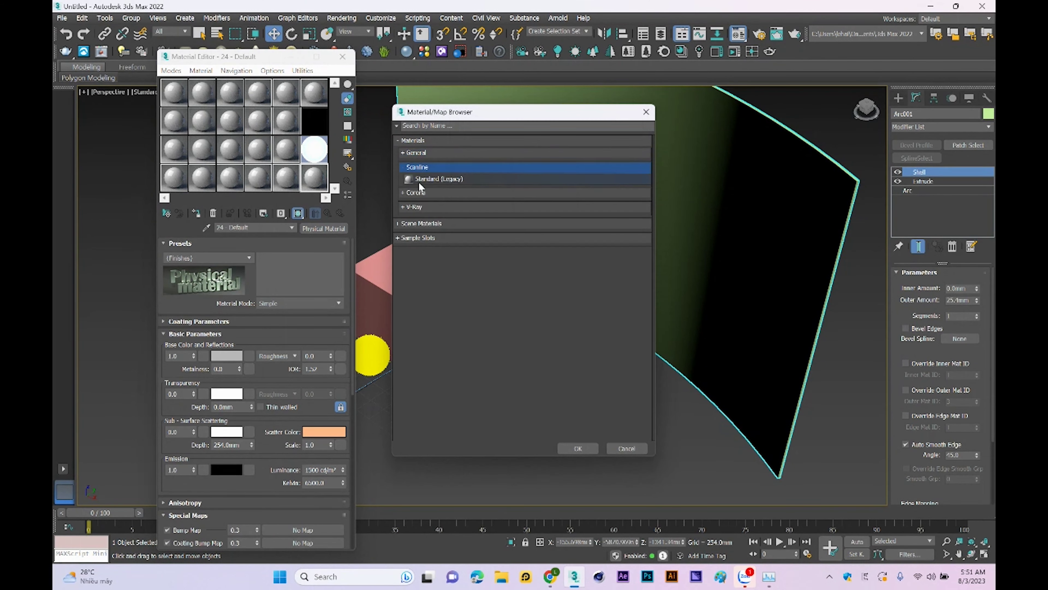
click(416, 167)
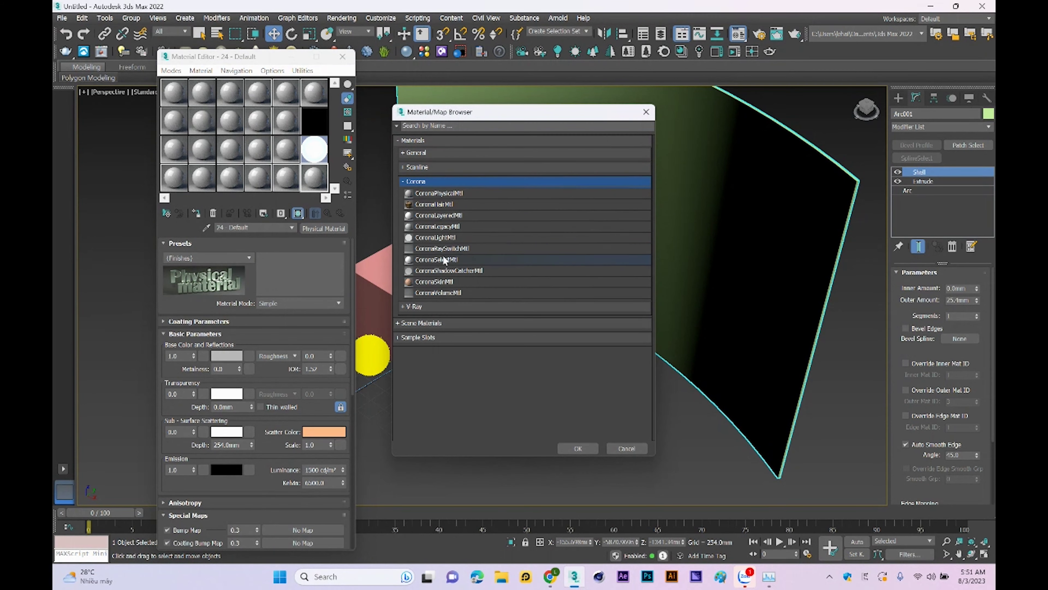
click(445, 238)
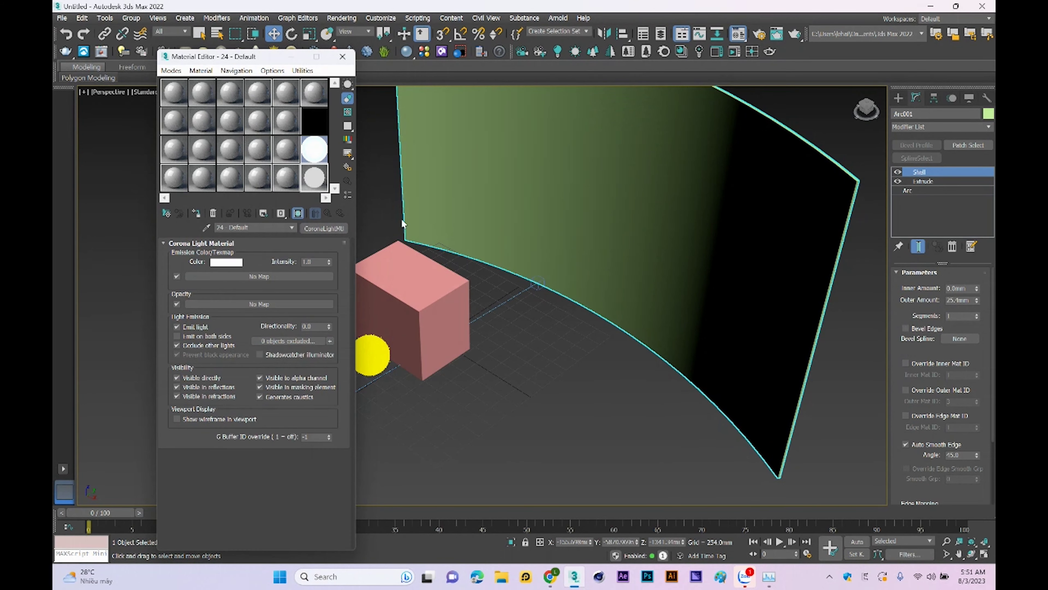
Step: Load the 1PHCM.jpg city photo from the Desktop FPL folder as a CoronaBitmap emission map
click(268, 276)
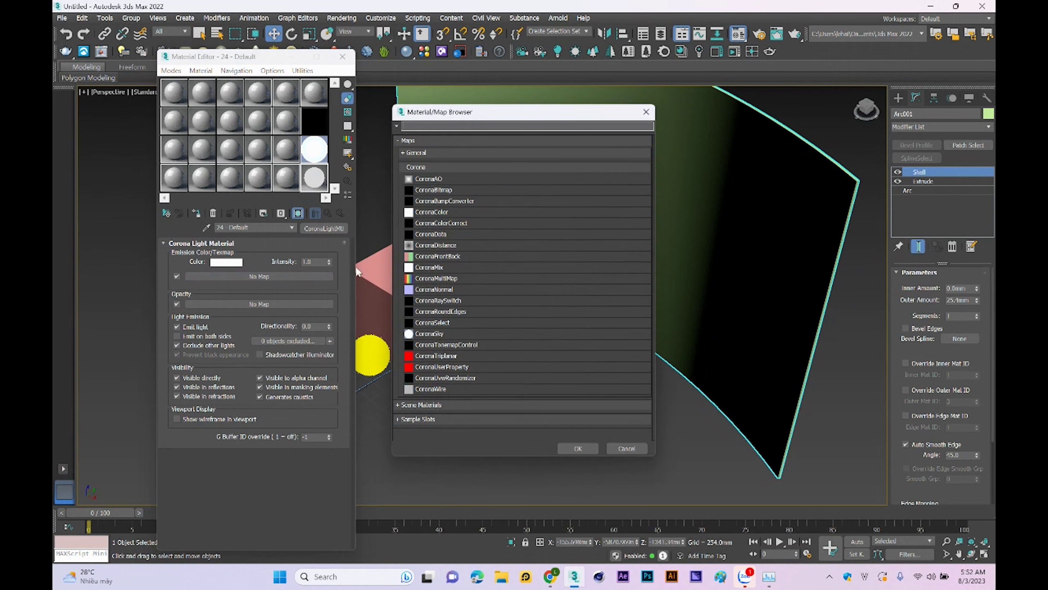
double_click(450, 191)
click(90, 115)
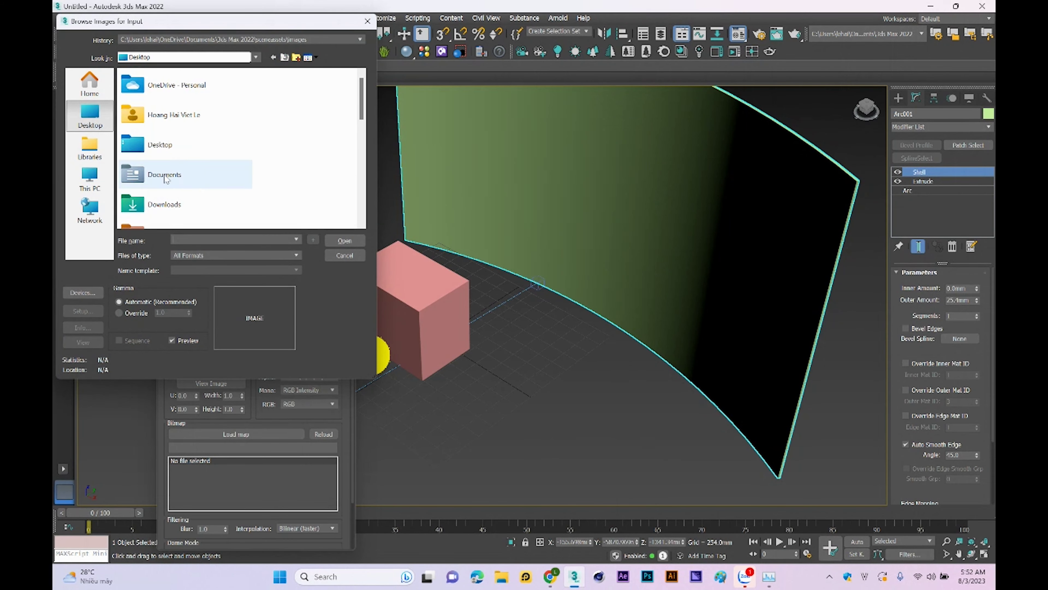
scroll(185, 178, down, 3)
double_click(156, 205)
mouse_move(137, 160)
double_click(141, 161)
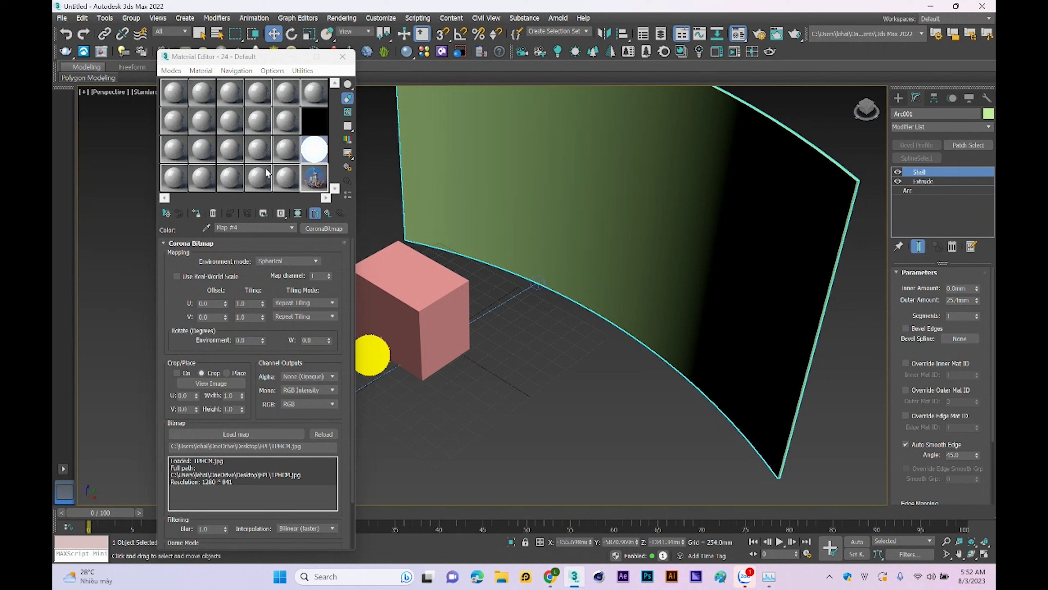
Step: Assign the material to the curved backdrop and show both levels shaded in viewport
click(297, 215)
click(197, 217)
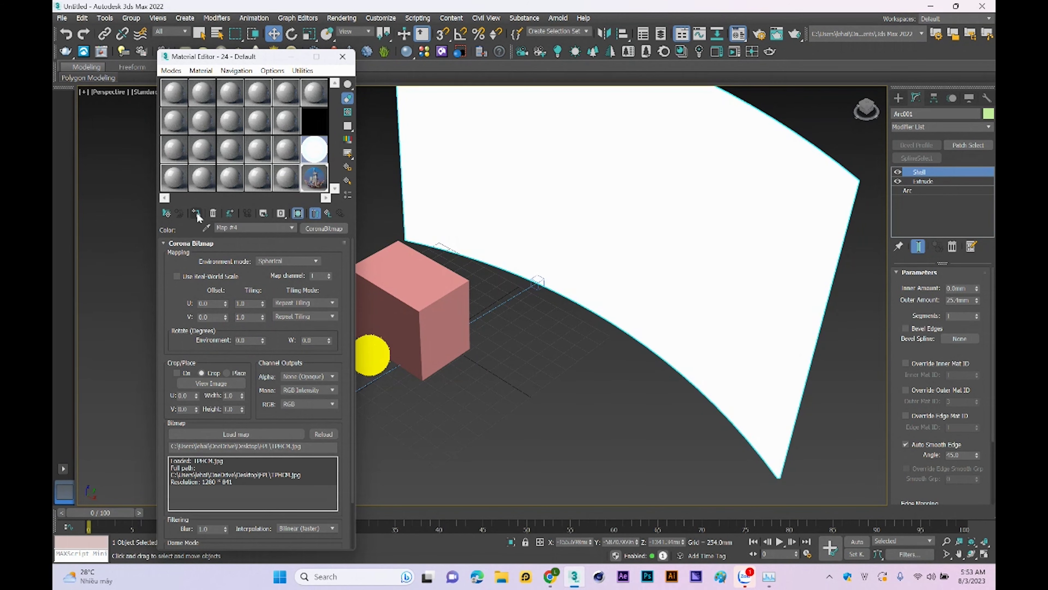
click(327, 213)
click(298, 214)
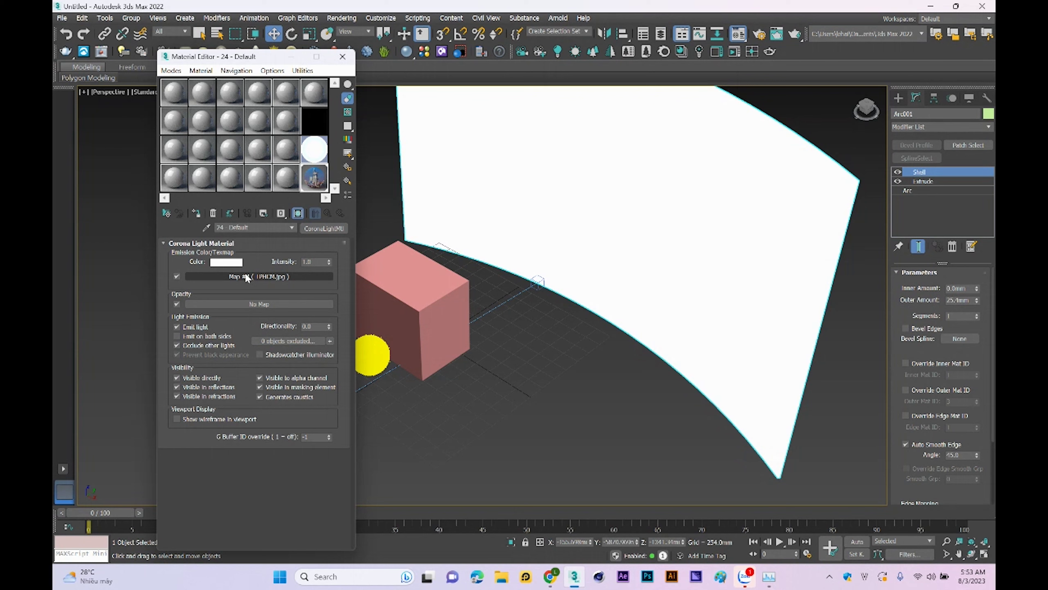
click(243, 276)
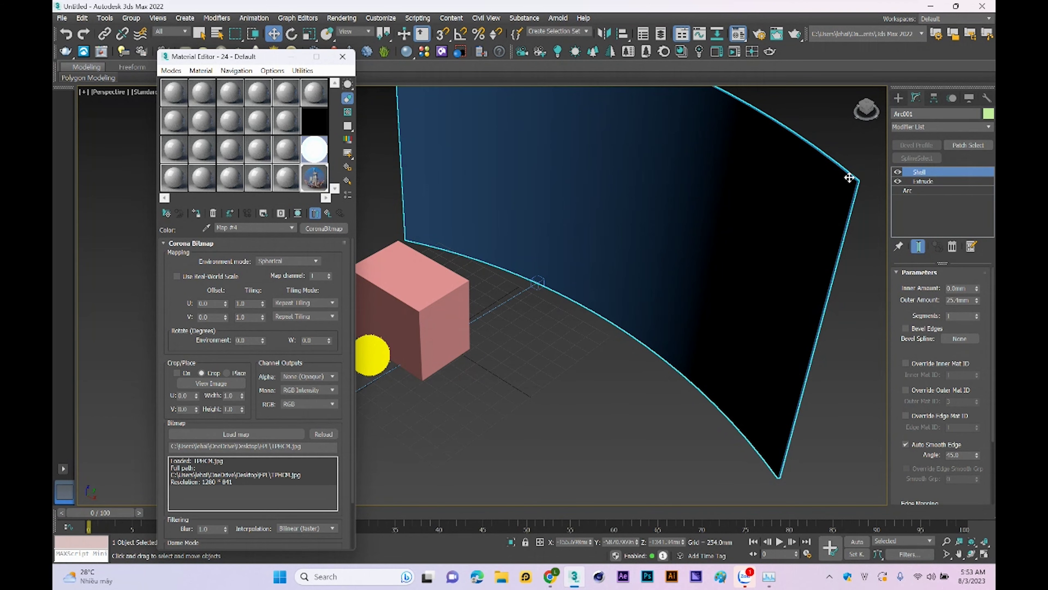
Step: Add a UVW Map modifier with Box mapping to Arc001
click(930, 128)
key(u)
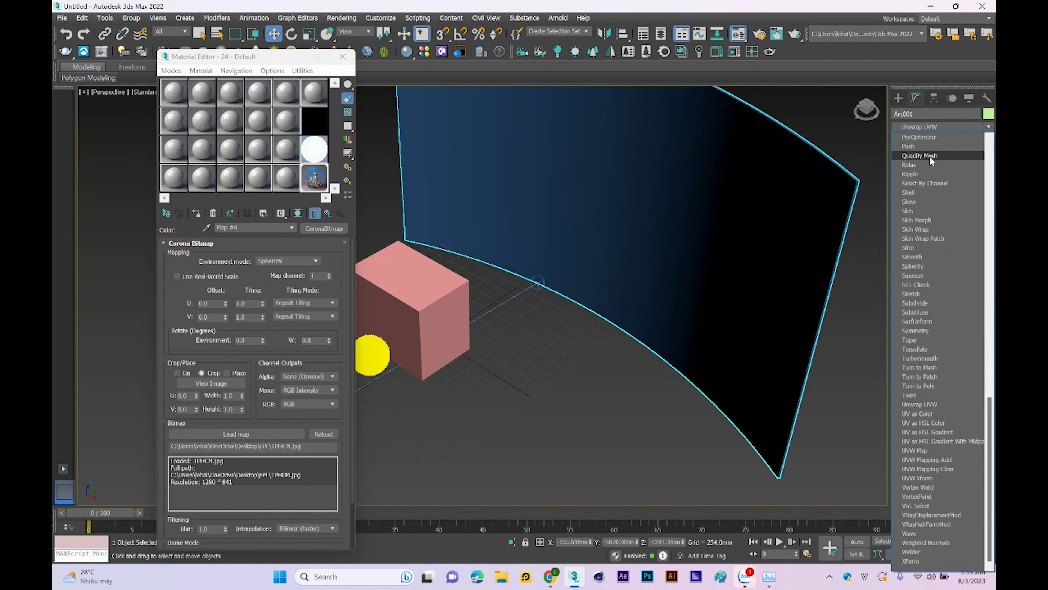
click(925, 450)
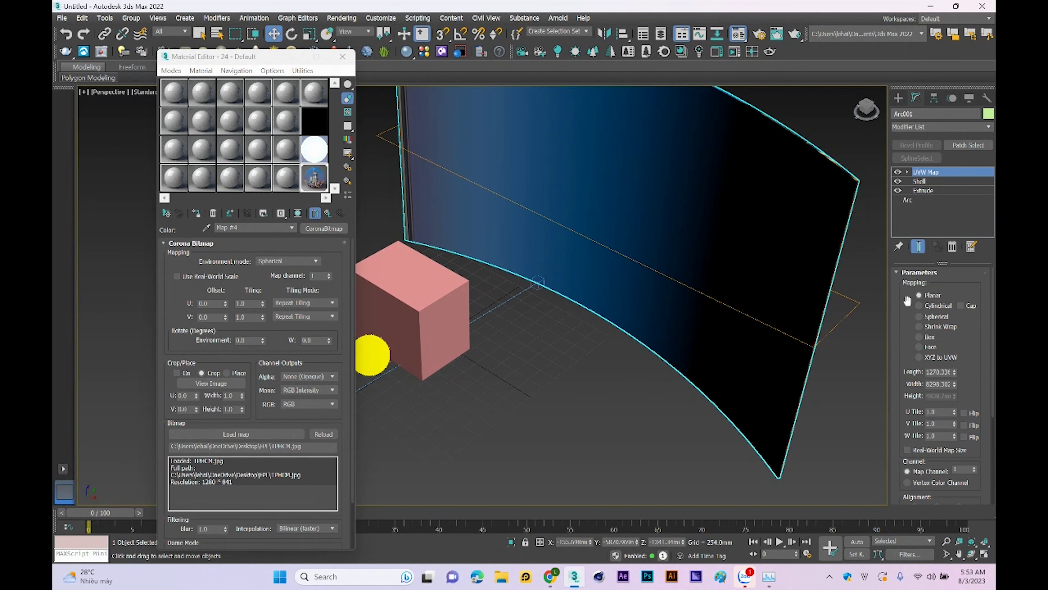
click(928, 337)
mouse_move(580, 365)
alt+middle_down()
mouse_move(599, 348)
mouse_move(587, 349)
alt+middle_up()
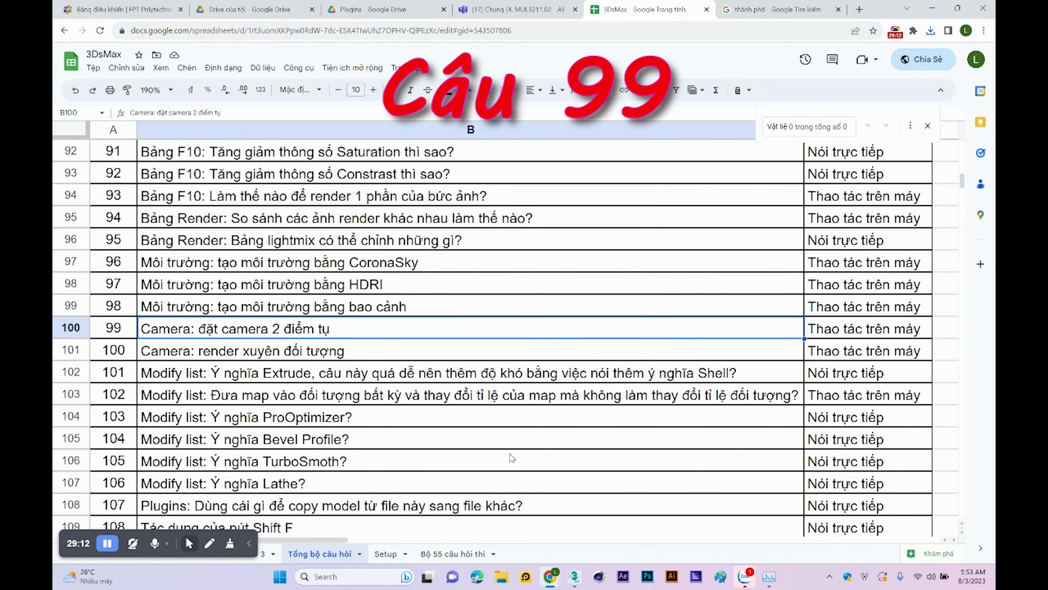
Step: Select CoronaCamera001 and widen the command panel to view its Tilt & Shift settings
click(574, 576)
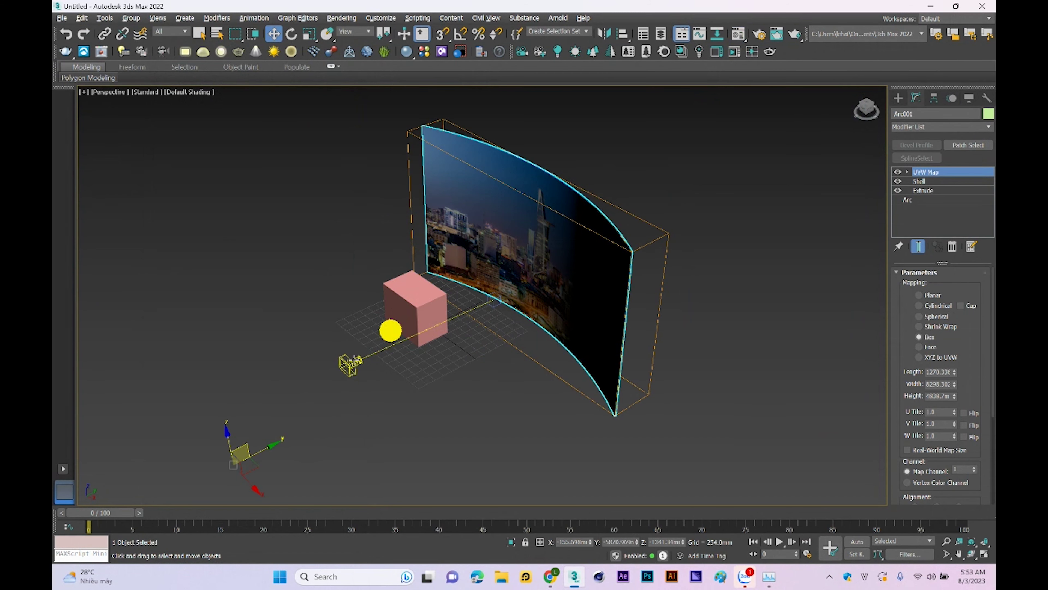
click(346, 365)
mouse_move(887, 308)
mouse_down()
mouse_move(759, 305)
mouse_move(768, 303)
mouse_up()
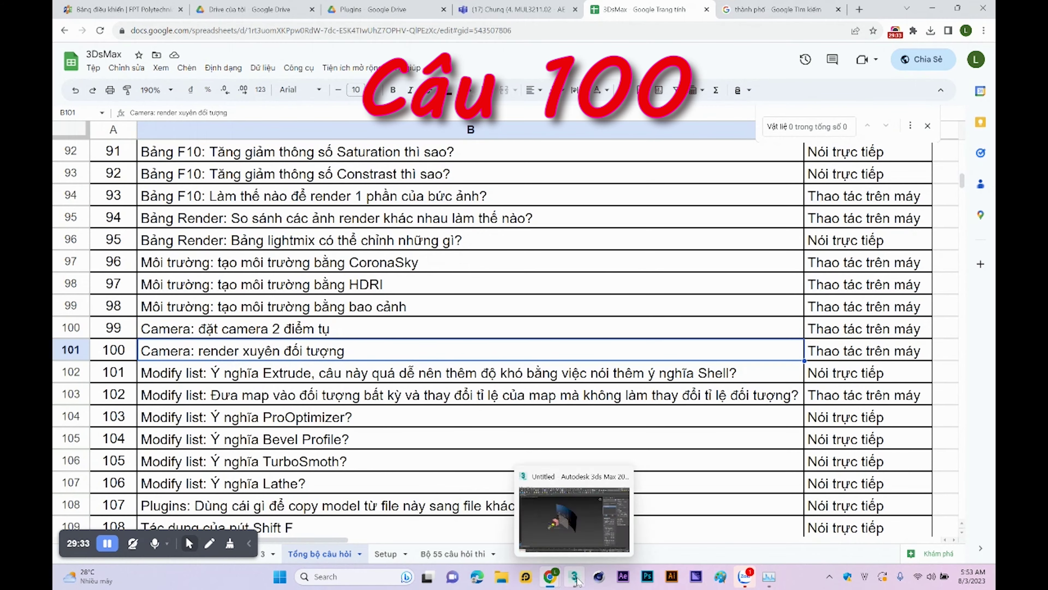
click(575, 576)
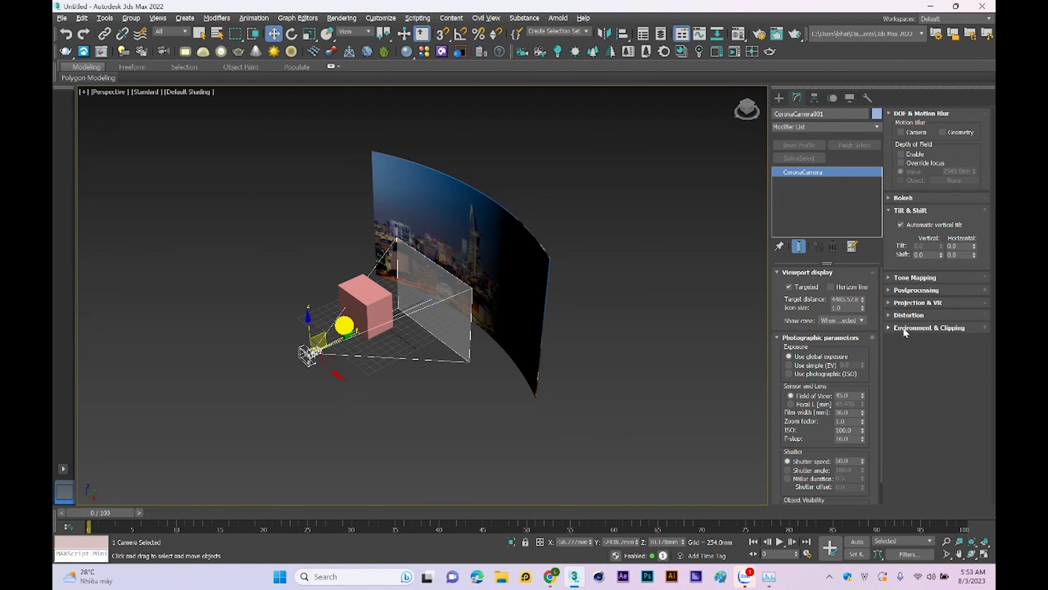
Step: Enable Corona camera clipping, show it in the viewport, and raise the near clip to about 2767 mm
click(948, 330)
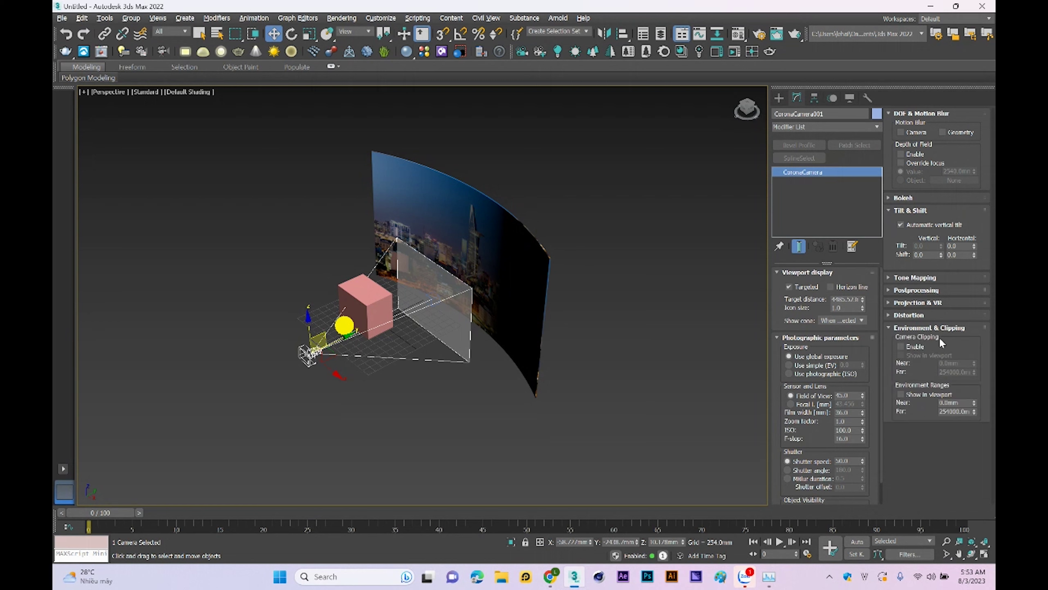
click(902, 346)
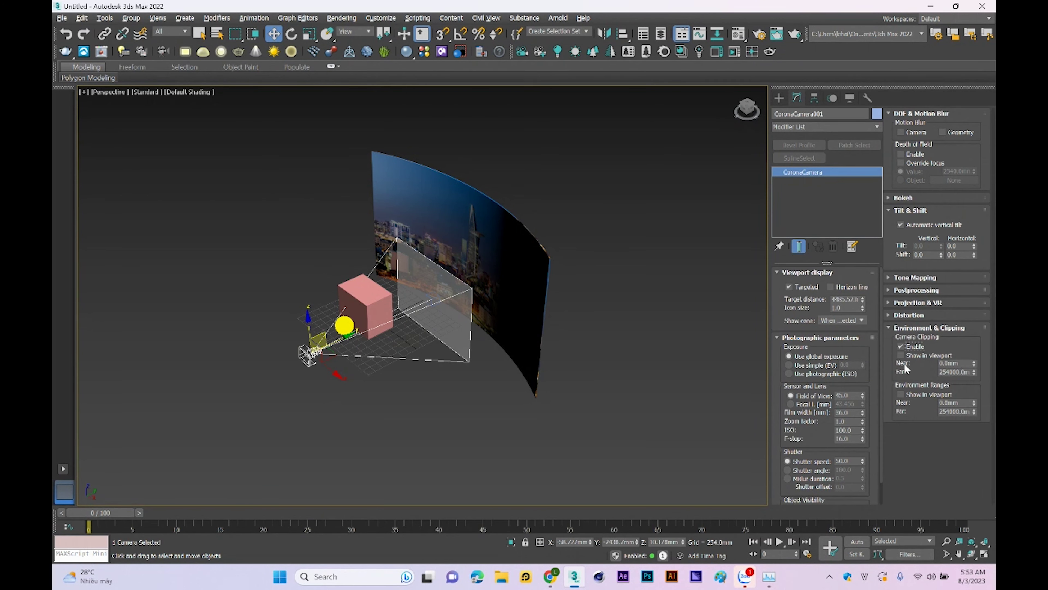
click(904, 353)
mouse_move(974, 364)
mouse_down()
mouse_move(796, 226)
mouse_move(796, 206)
mouse_up()
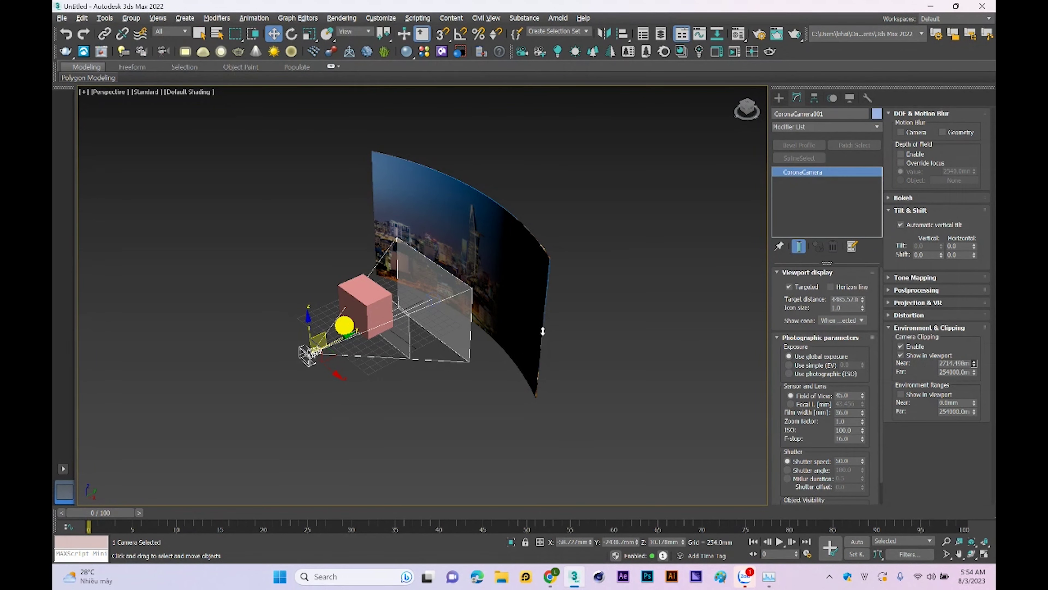
mouse_move(510, 304)
alt+middle_down()
mouse_move(425, 403)
mouse_move(400, 363)
mouse_move(404, 348)
alt+middle_up()
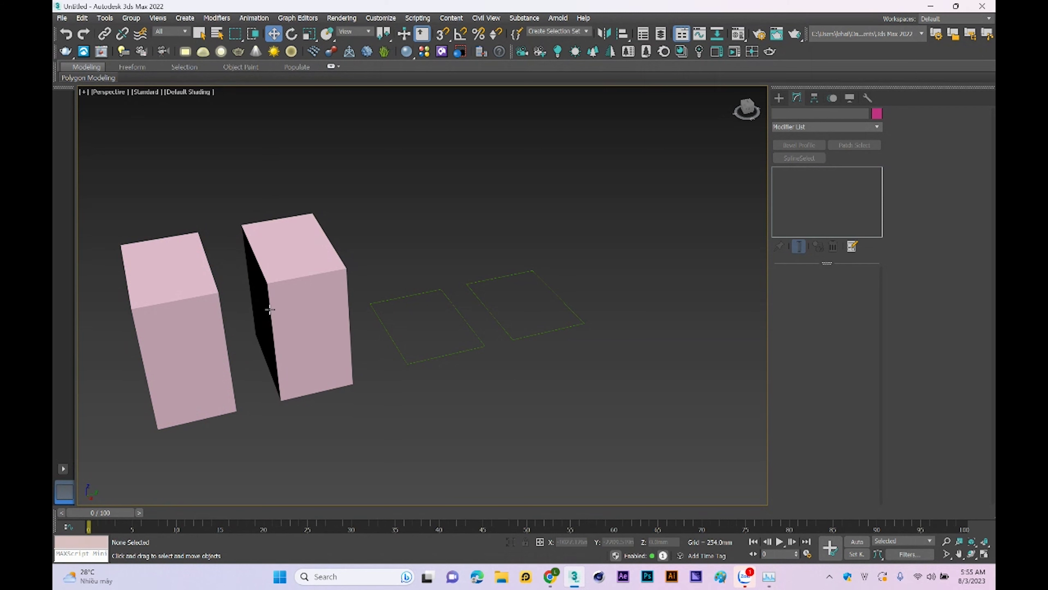
Step: Add an Extrude modifier to Rectangle001 to turn it into a solid block
click(531, 333)
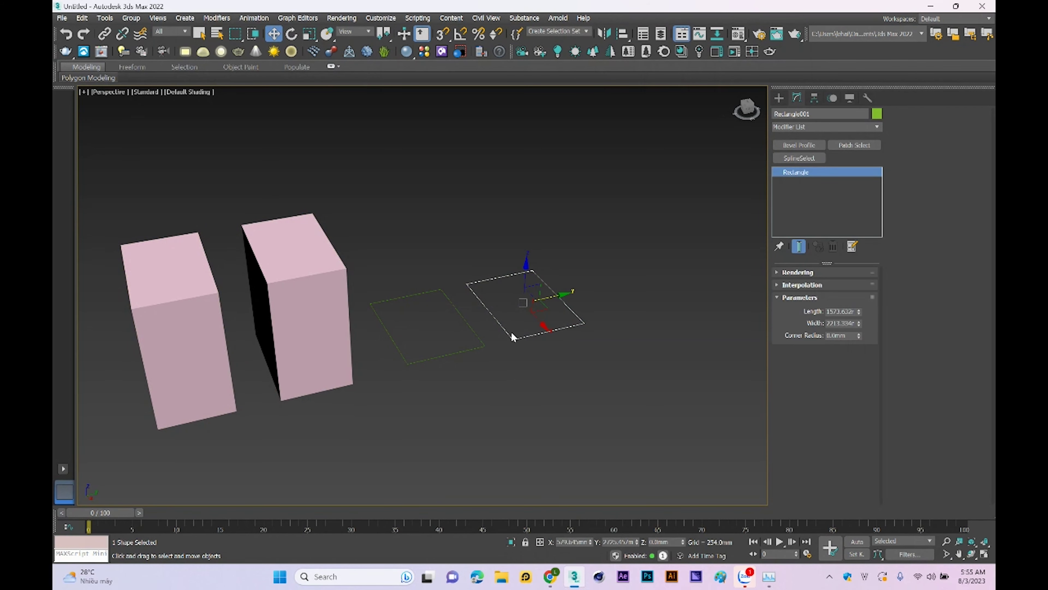
click(818, 129)
key(e)
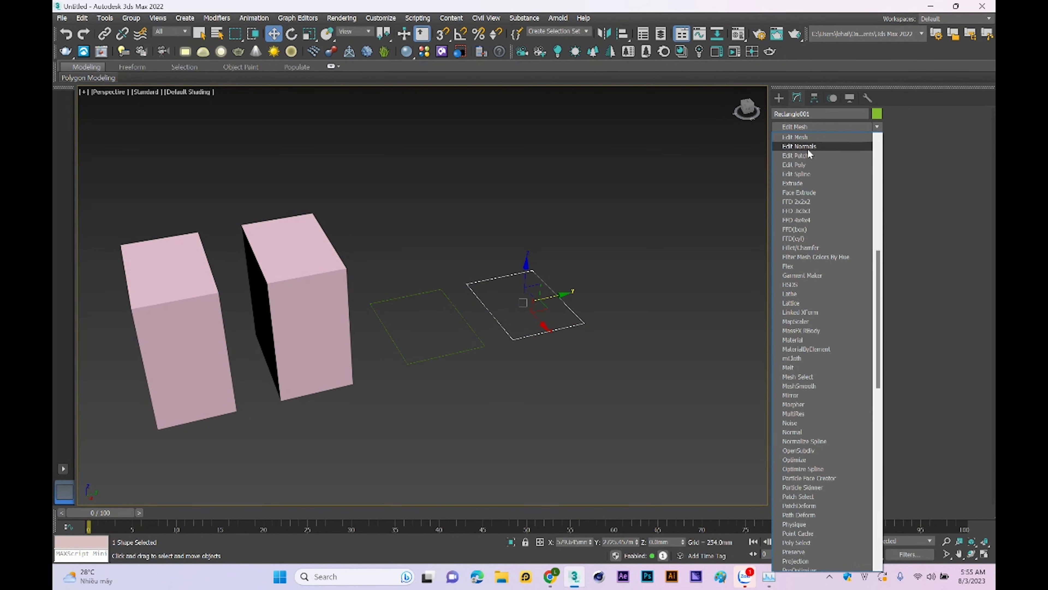
click(799, 184)
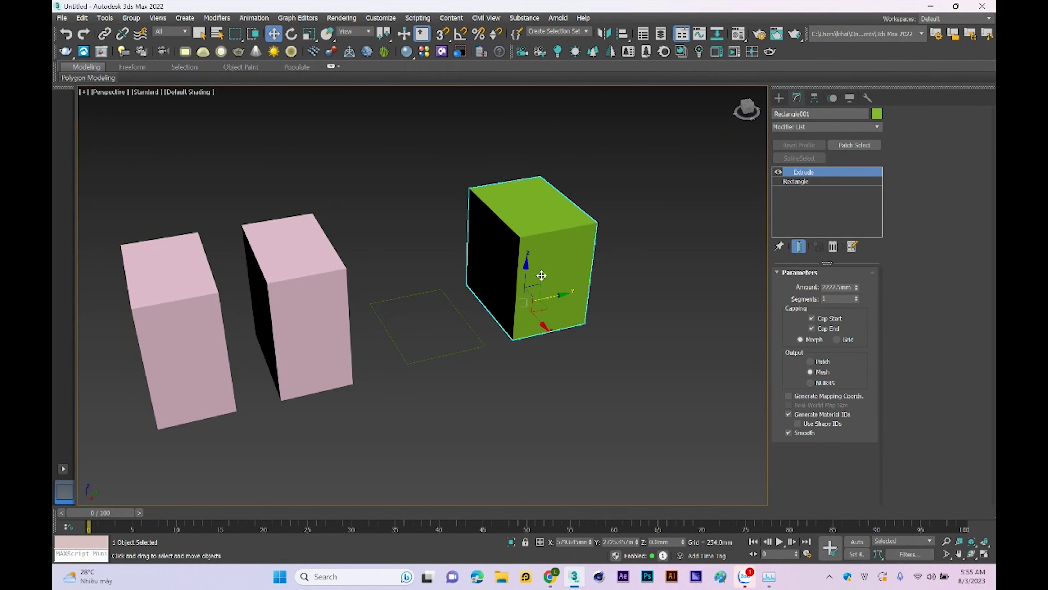
Step: Give Rectangle002 a Shell modifier with increased Inner and Outer Amounts
click(474, 350)
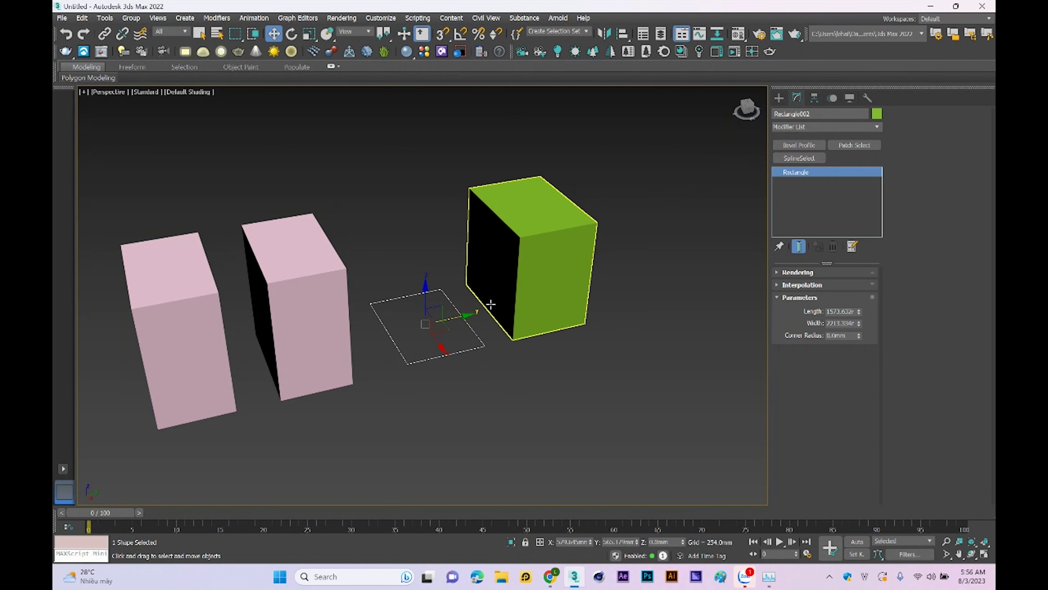
click(813, 128)
key(s)
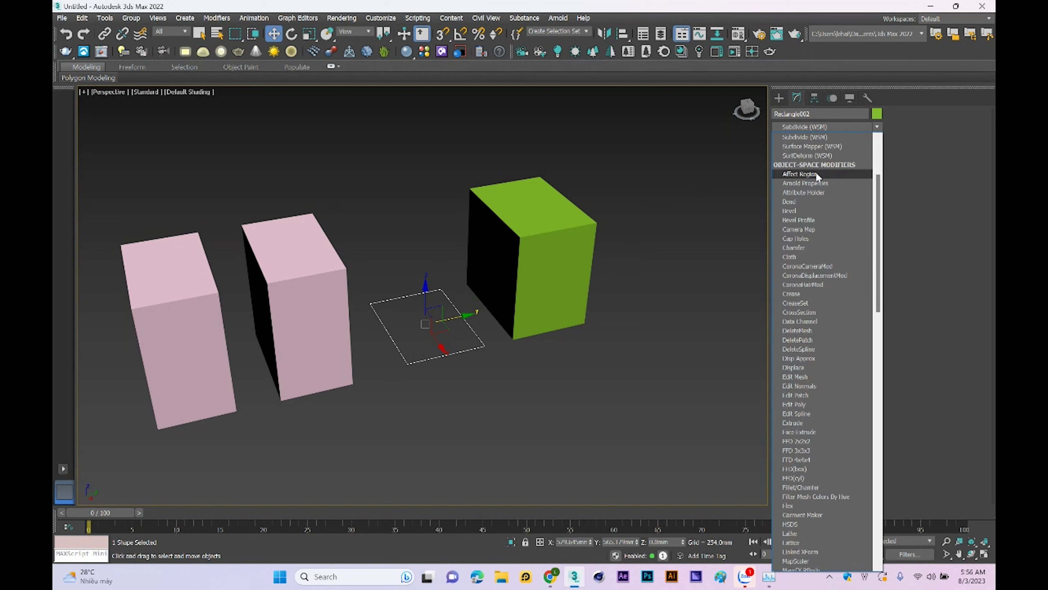
scroll(802, 289, down, 10)
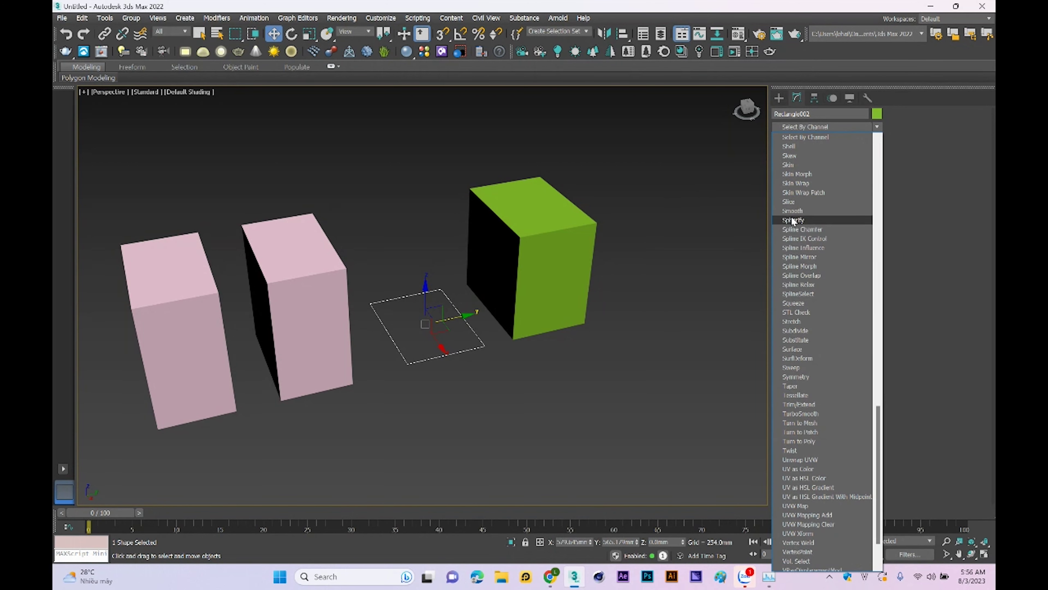
click(786, 152)
drag(861, 287, 861, 185)
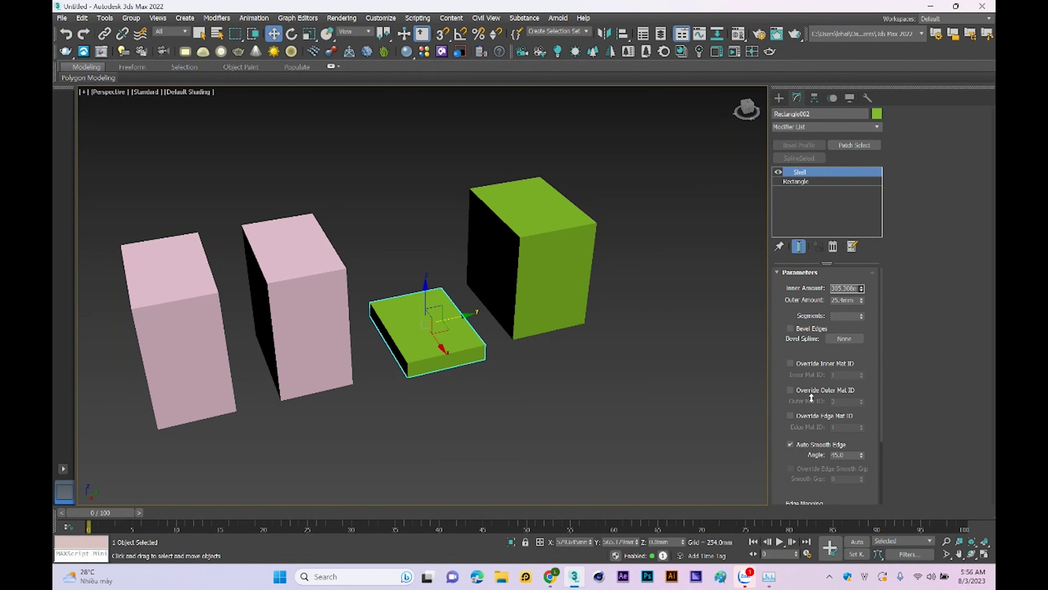
mouse_move(862, 300)
mouse_down()
mouse_move(856, 124)
mouse_move(800, 367)
mouse_up()
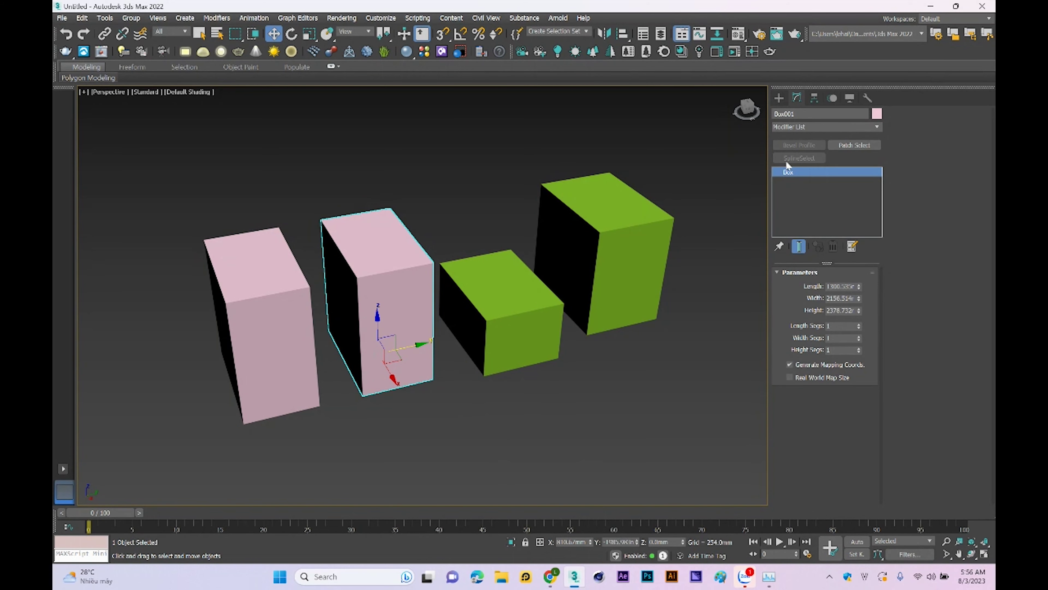
Step: Add a Shell modifier to the pink box Box001
click(816, 129)
key(e)
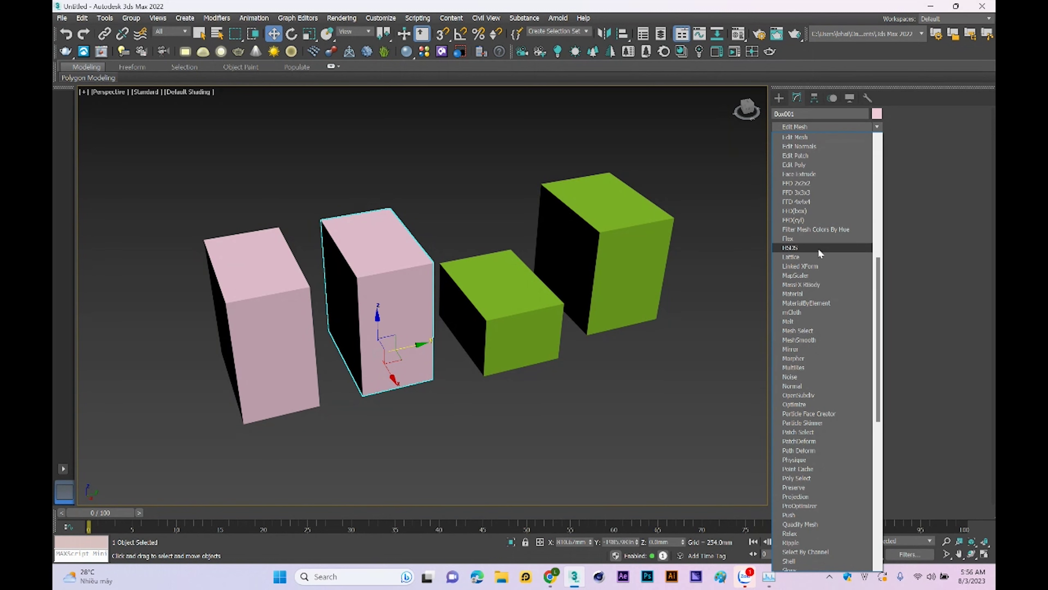
scroll(817, 247, down, 10)
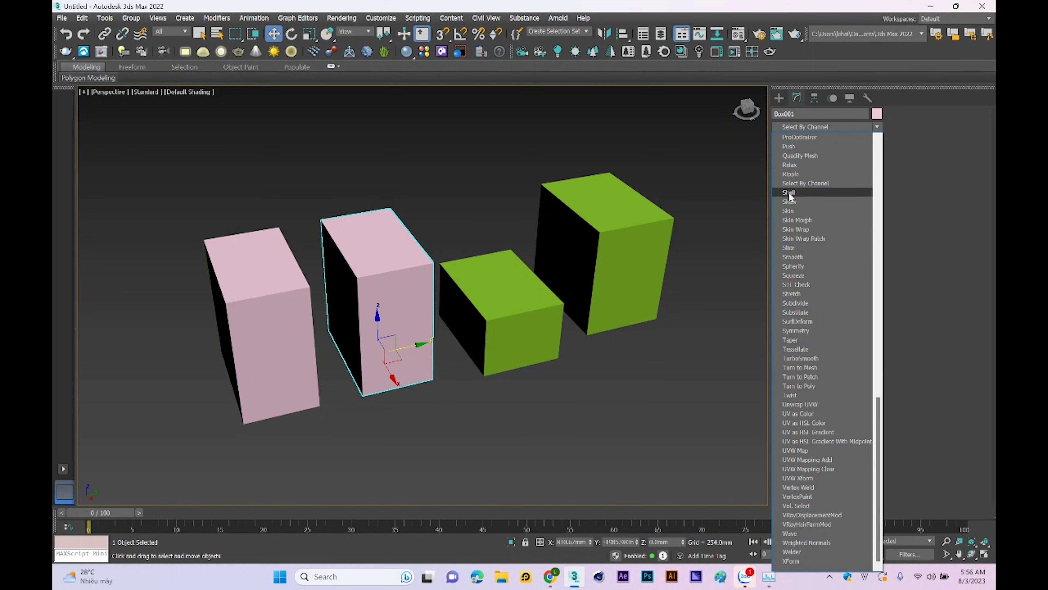
click(788, 192)
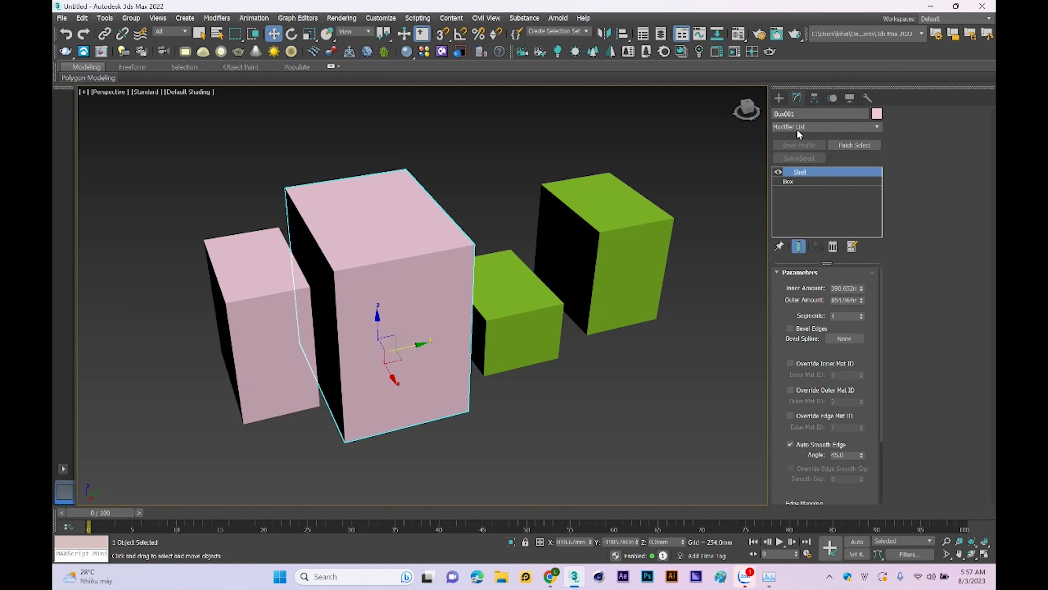
Step: Add a TurboSmooth modifier above Extrude on Rectangle001, rounding it to 4 iterations
click(796, 128)
scroll(797, 124, down, 10)
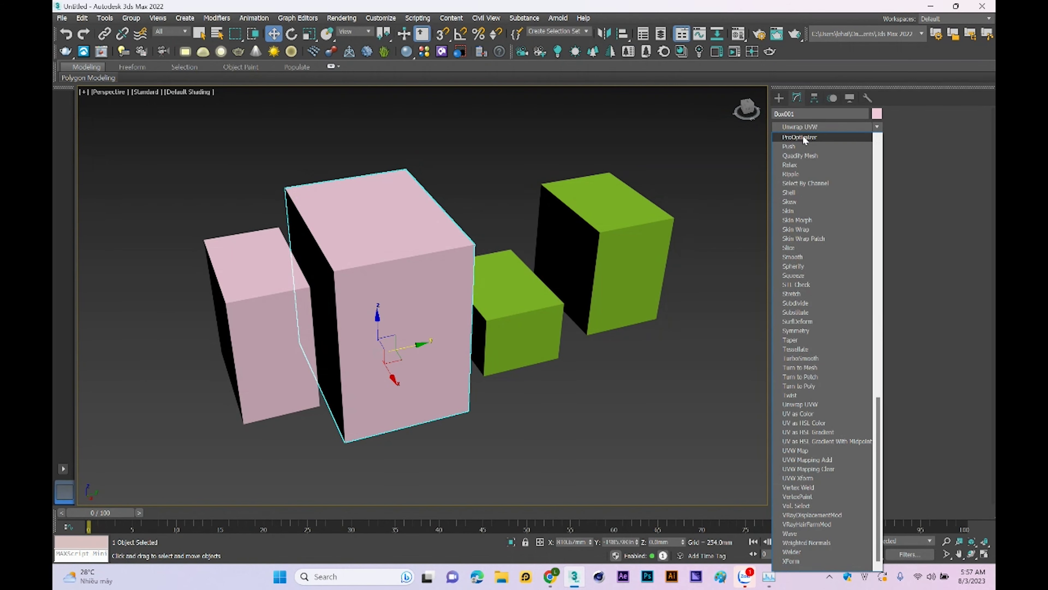
click(806, 332)
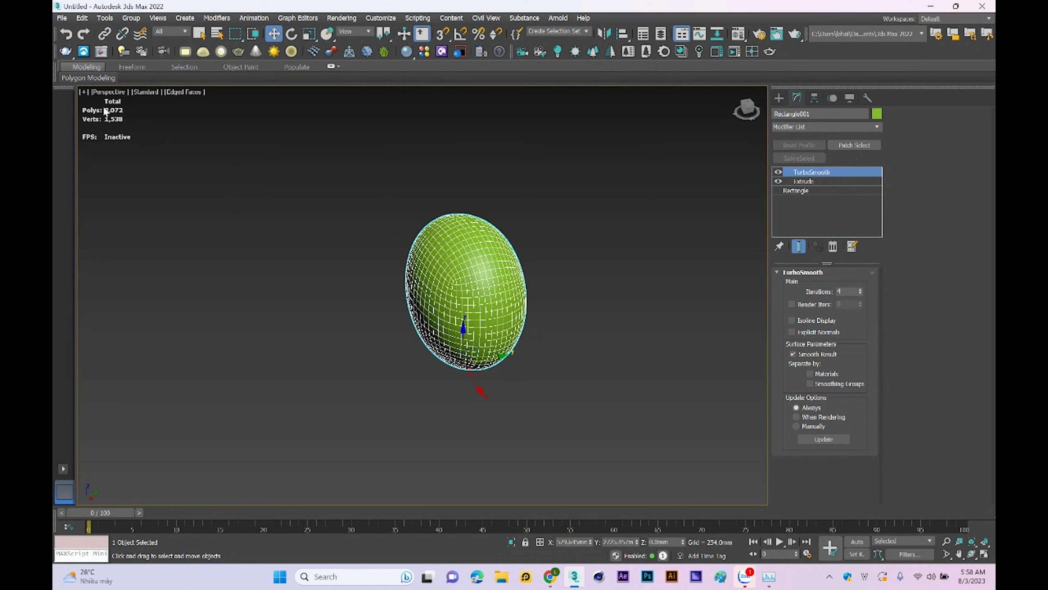
Step: Add ProOptimizer to the smoothed green object and calculate the optimization
click(812, 132)
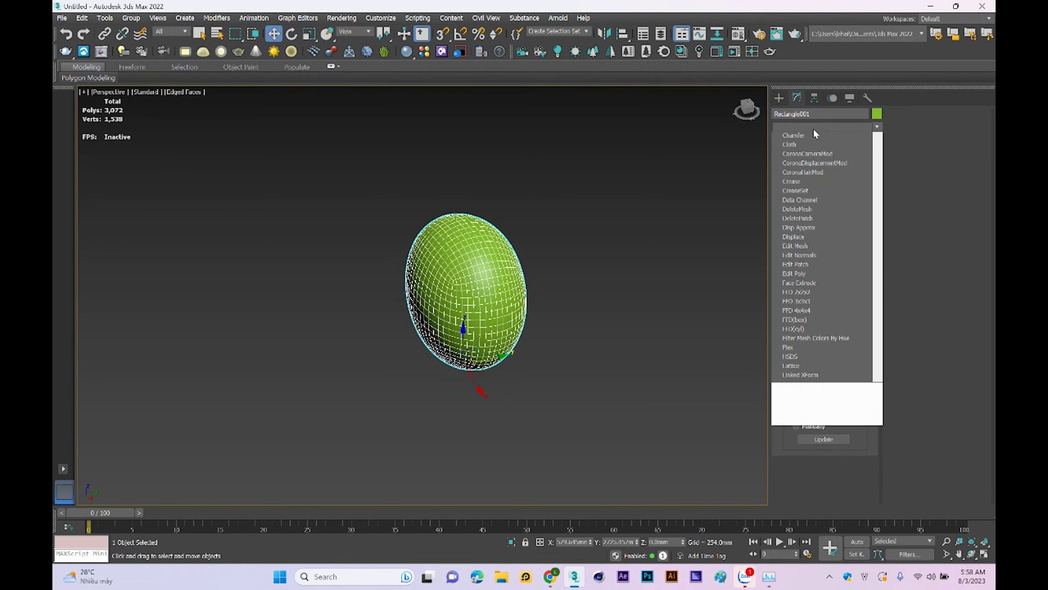
scroll(813, 129, down, 3)
scroll(812, 129, down, 3)
scroll(813, 134, down, 20)
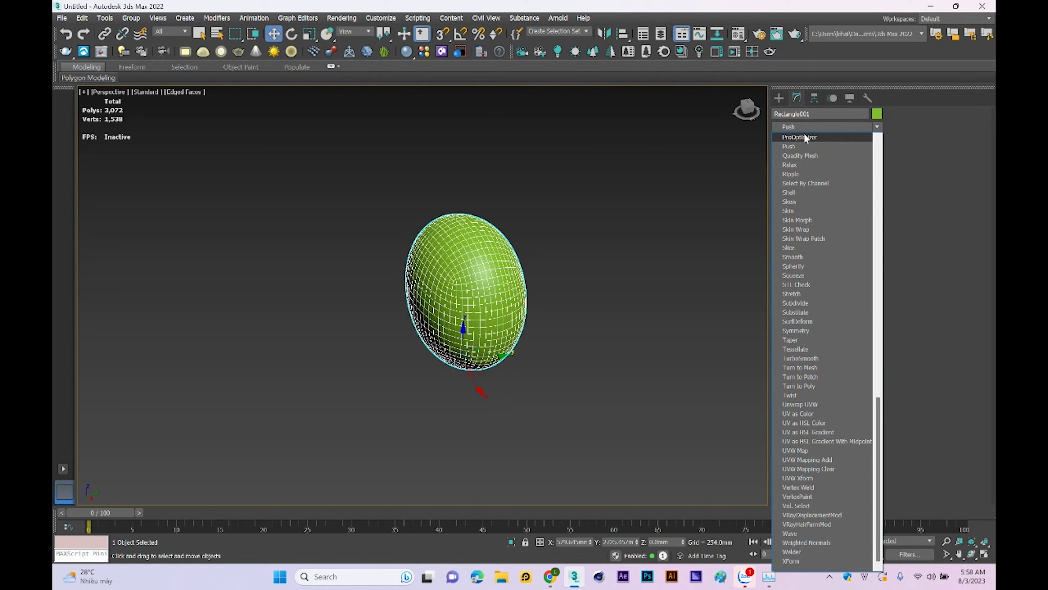
click(803, 137)
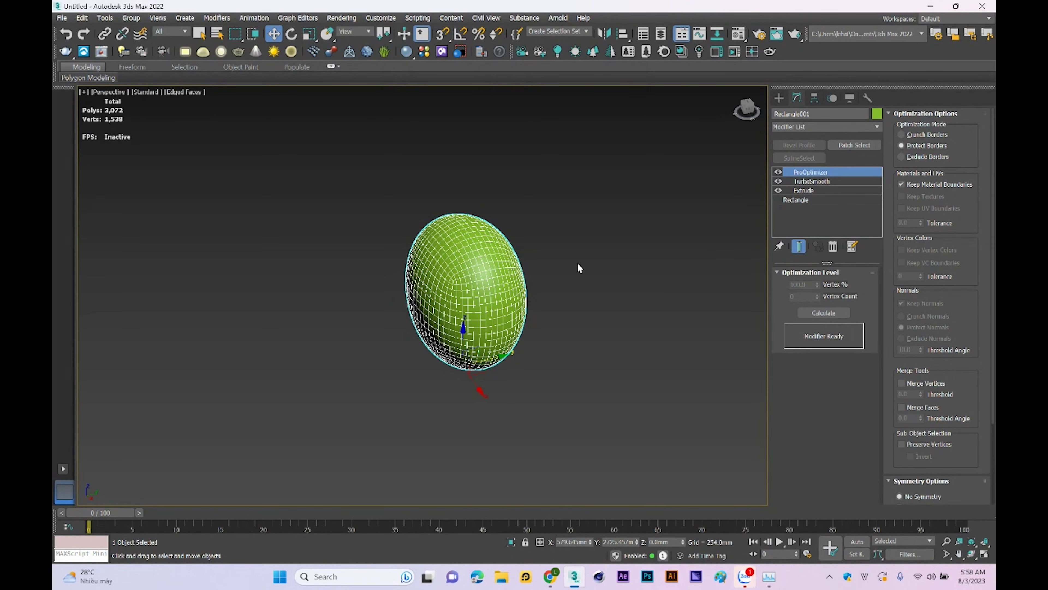
click(819, 318)
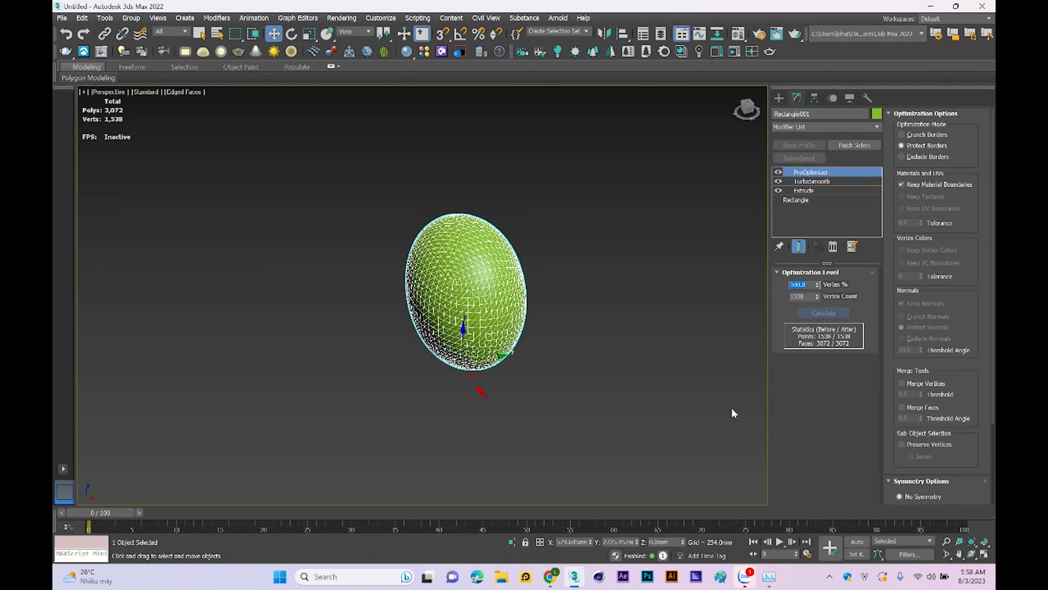
Step: Lower Vertex % to 50, then to 10, leaving 302 polygons
text(50)
key(Return)
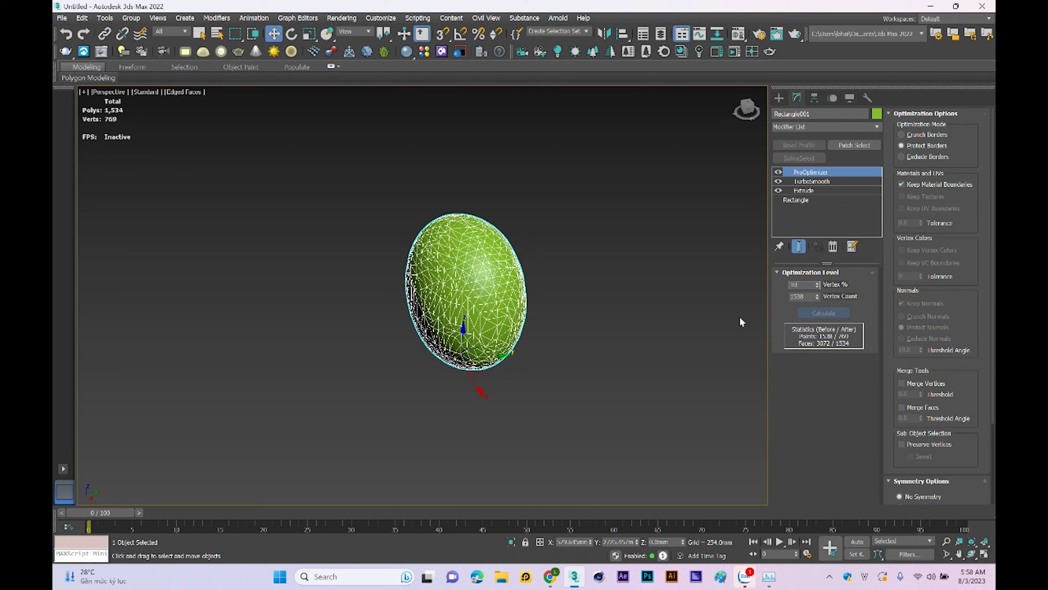
key(Return)
alt+middle_drag(461, 361, 453, 376)
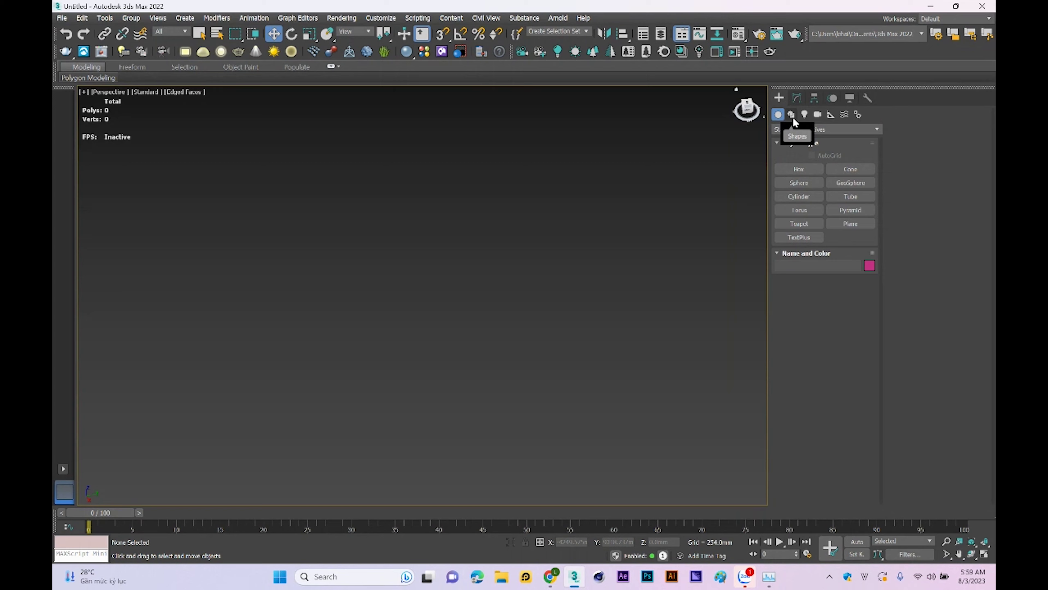
Step: Draw a large rectangle spline for the outline and a small one for the profile
click(797, 99)
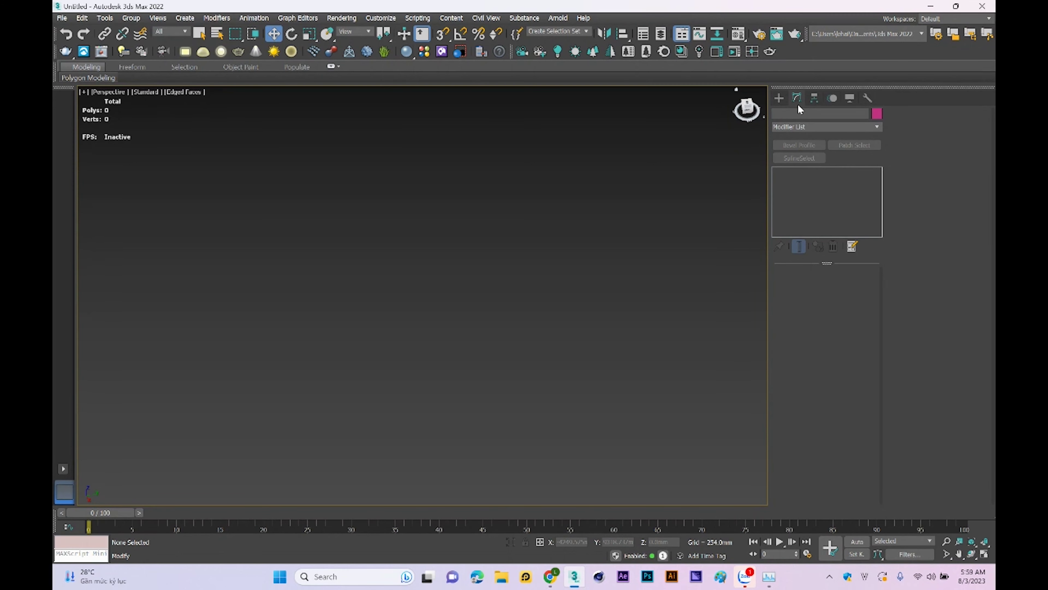
click(779, 99)
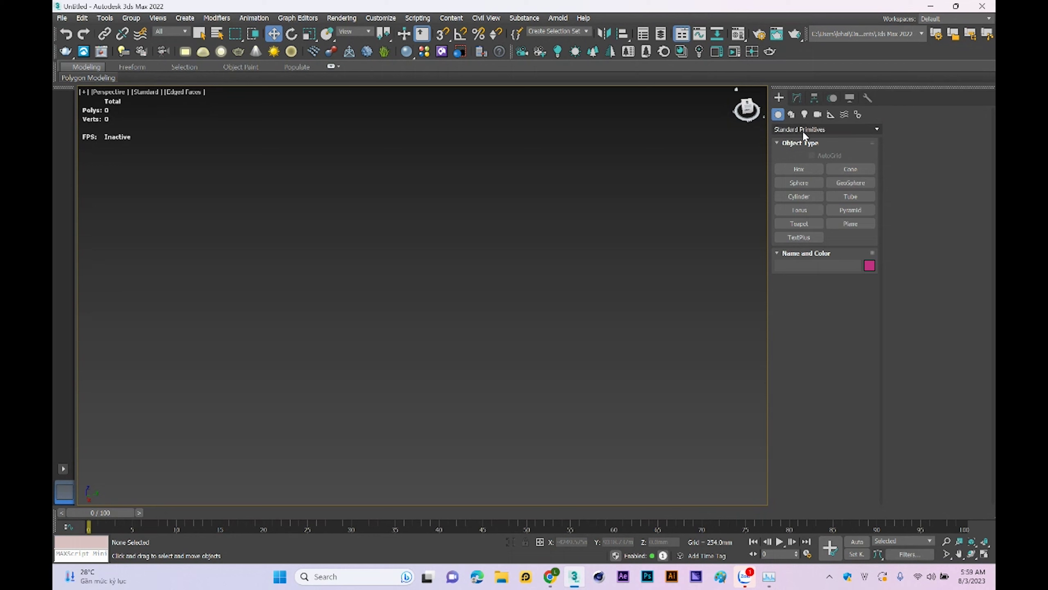
click(791, 114)
click(845, 180)
drag(531, 173, 303, 451)
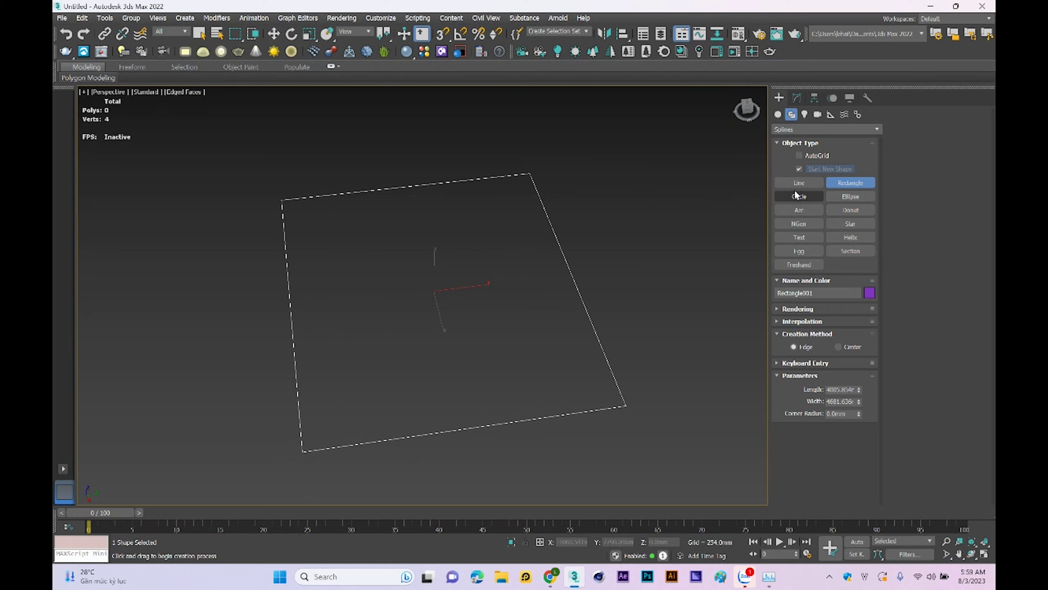
drag(487, 334, 501, 350)
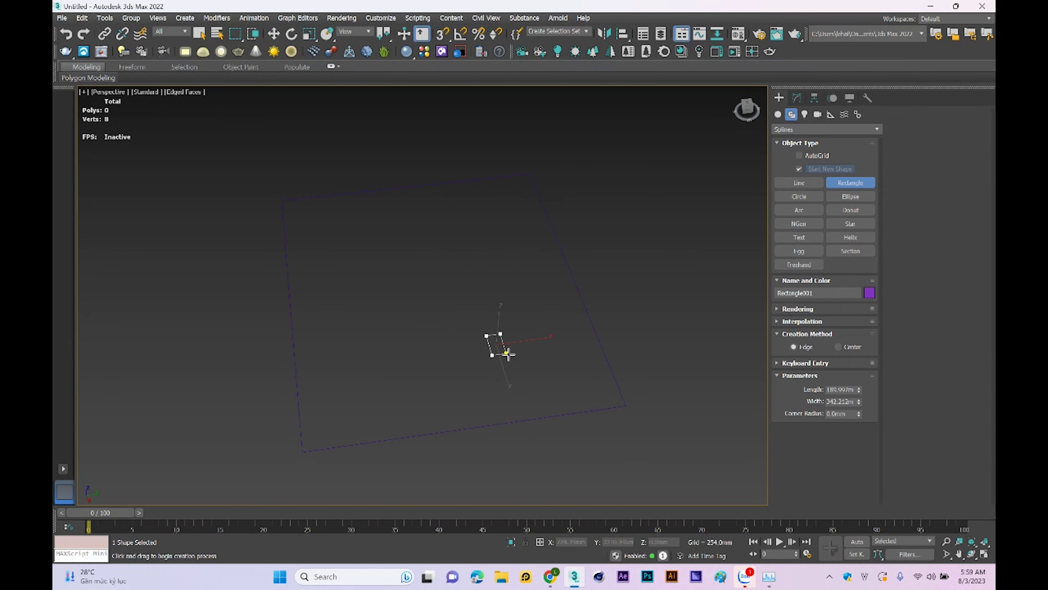
mouse_move(494, 334)
middle_down()
mouse_move(517, 377)
mouse_move(540, 375)
mouse_move(501, 414)
middle_up()
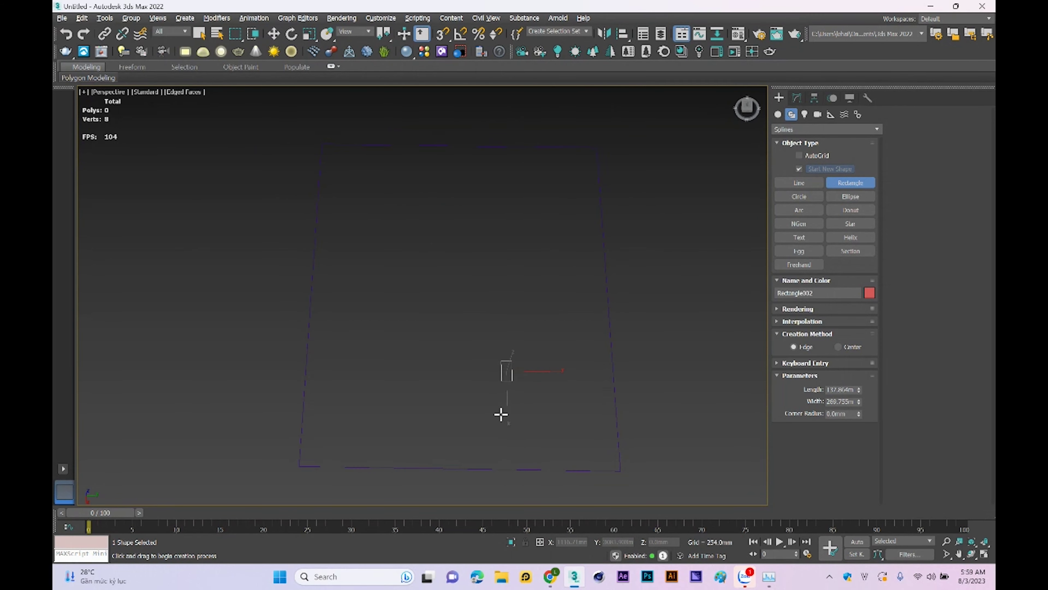
Step: Add Edit Spline to the small rectangle and move its bottom-right vertex to curve it
click(791, 100)
click(797, 146)
scroll(512, 370, down, 5)
right_click(517, 372)
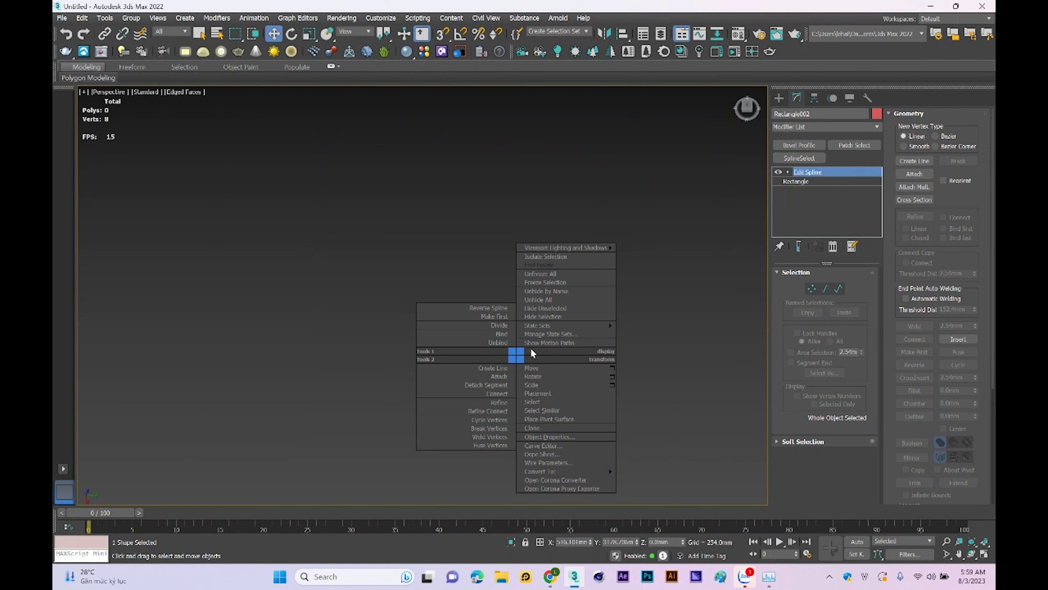
click(606, 333)
click(530, 410)
drag(547, 426, 527, 385)
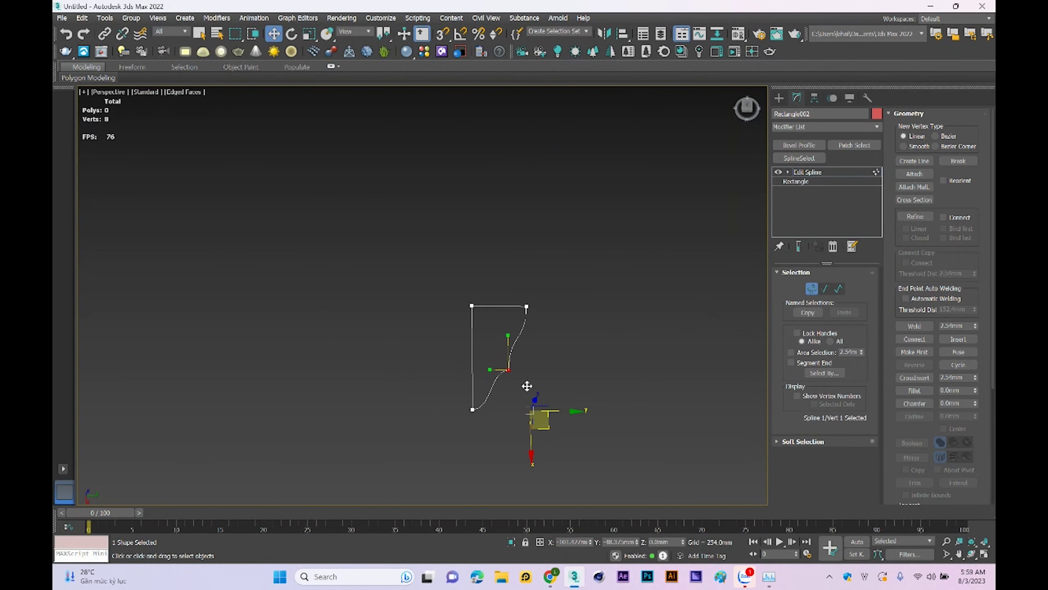
key(1)
scroll(565, 364, down, 3)
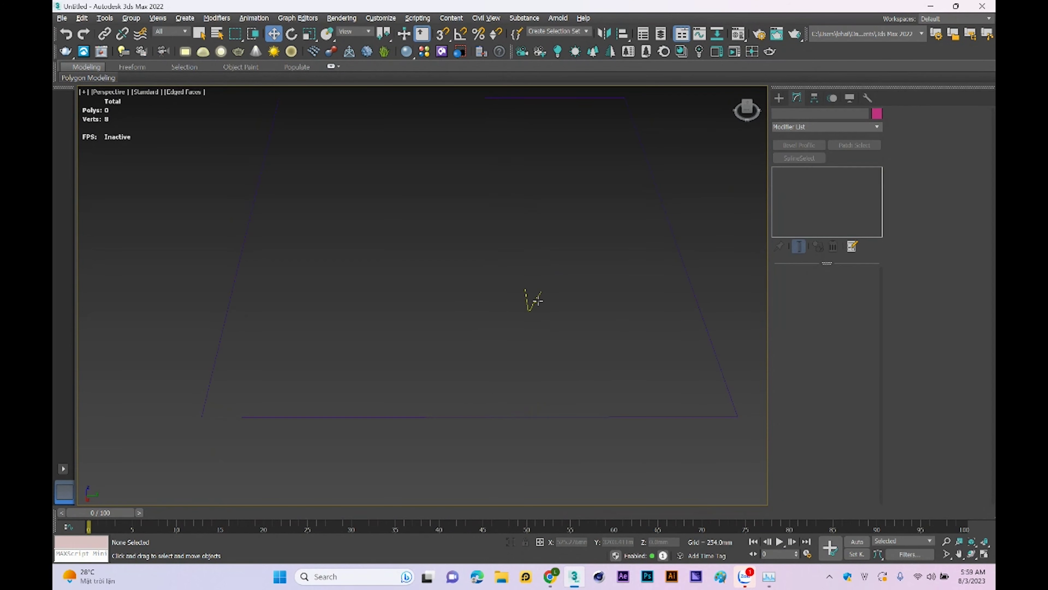
Step: Give the large rectangle a Classic Bevel Profile using the small rectangle as its profile
click(677, 239)
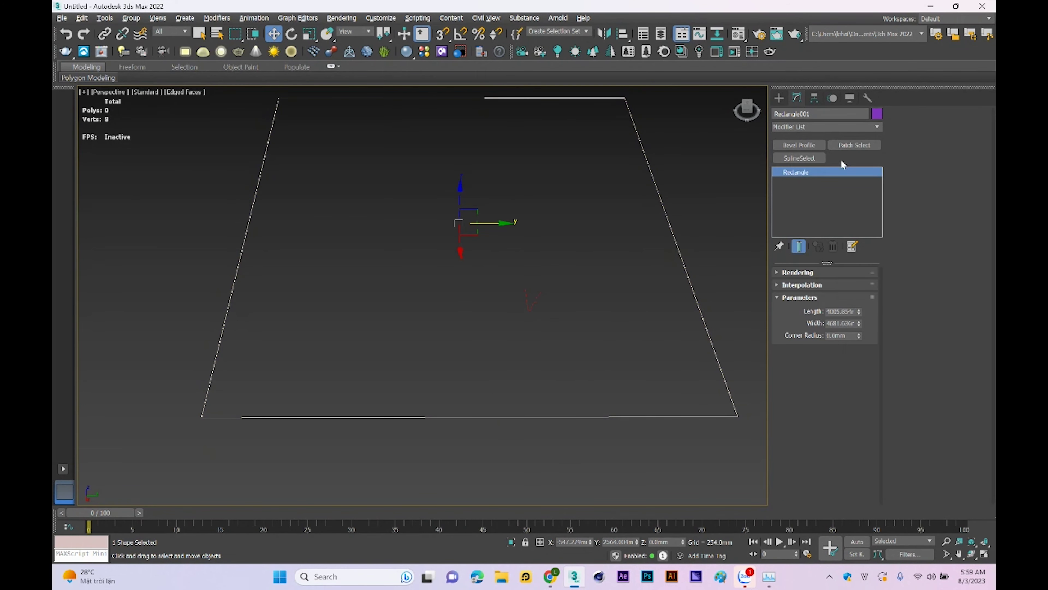
click(800, 145)
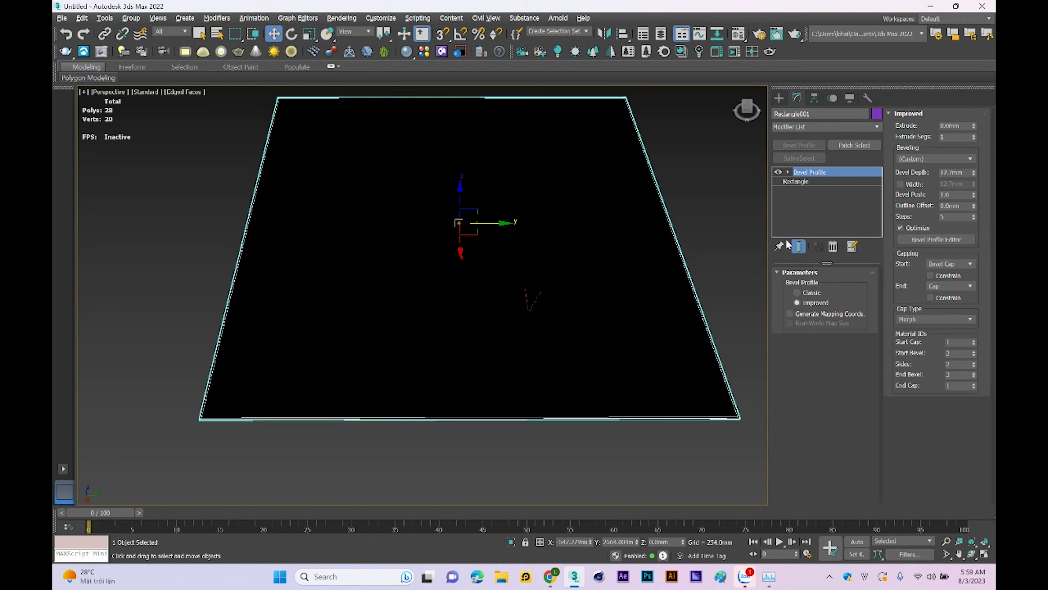
click(809, 293)
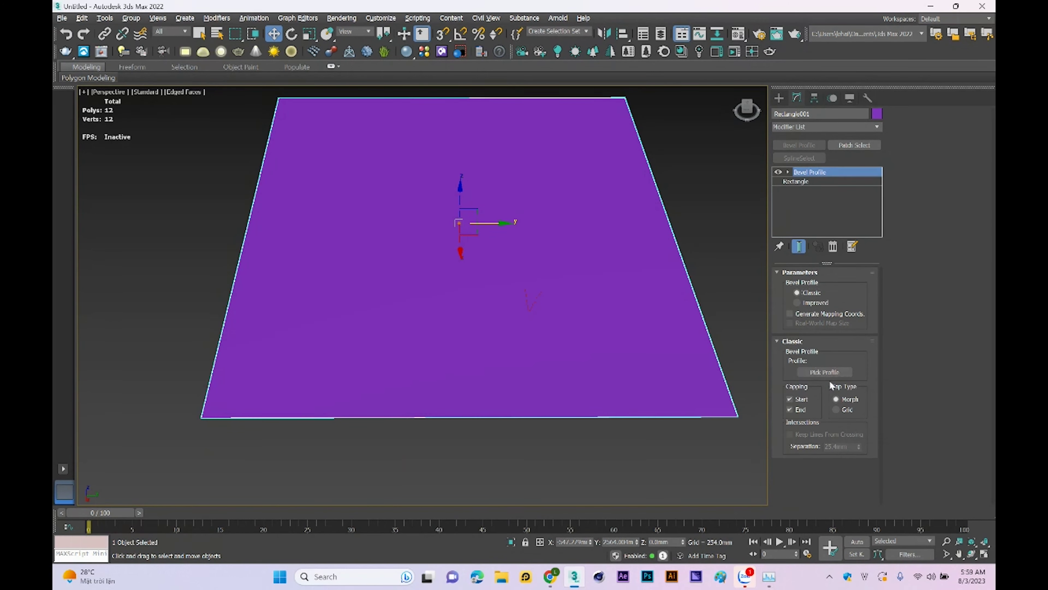
click(826, 372)
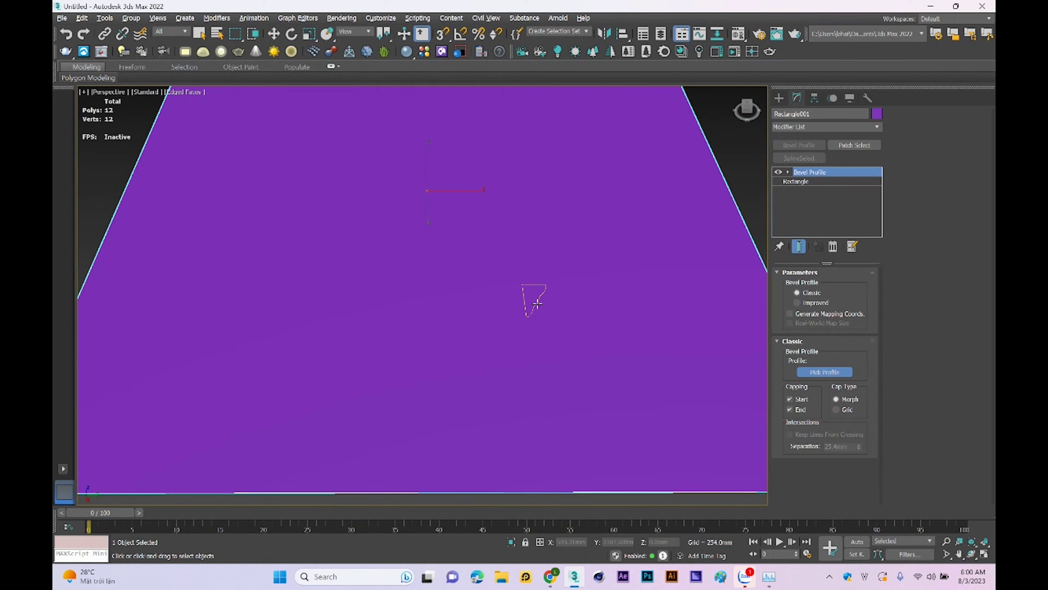
click(534, 300)
key(z)
mouse_move(609, 377)
alt+middle_down()
mouse_move(581, 367)
mouse_move(553, 231)
alt+middle_up()
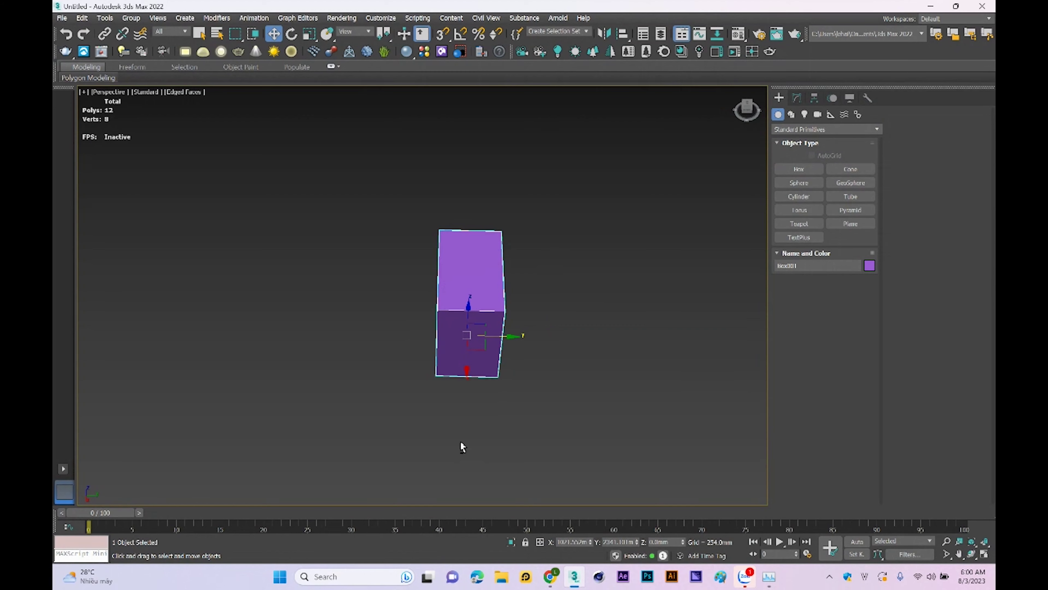
Step: Add TurboSmooth to the purple box and raise Iterations to 4, giving 3,072 polygons
alt+middle_drag(461, 445, 479, 433)
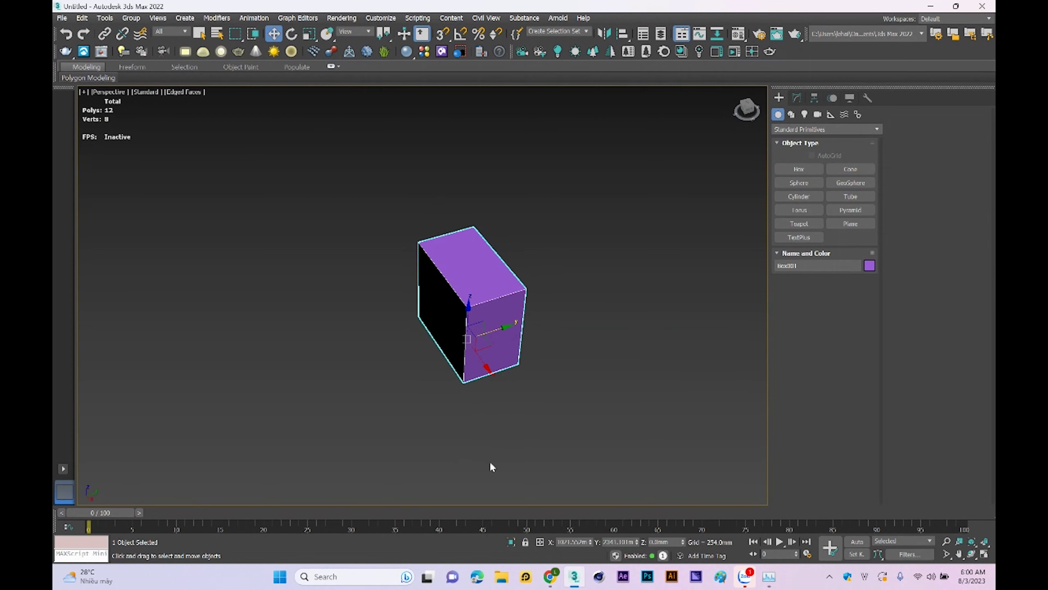
click(797, 98)
click(797, 127)
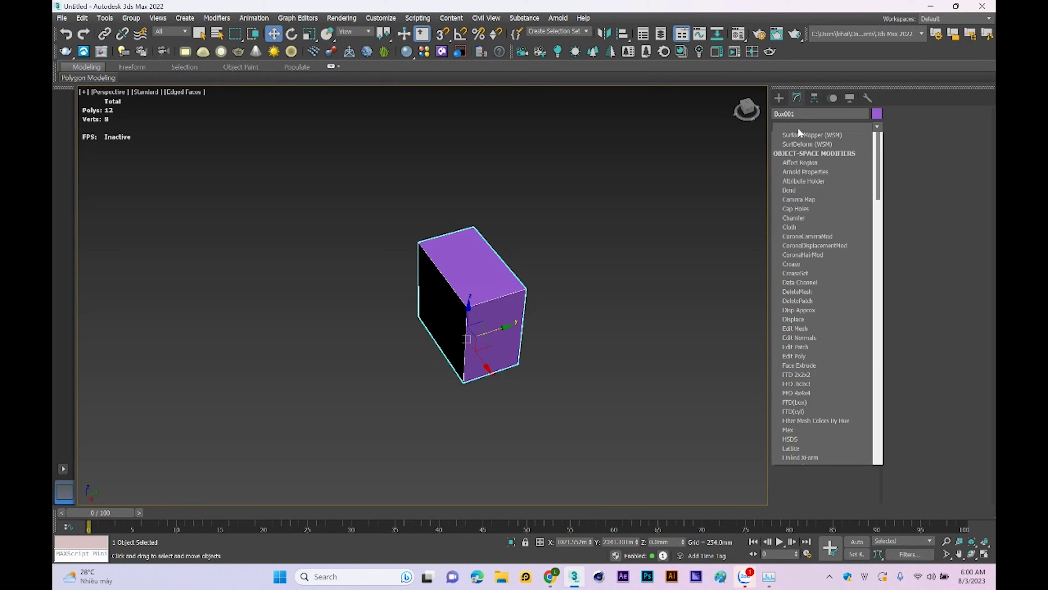
key(t)
click(827, 352)
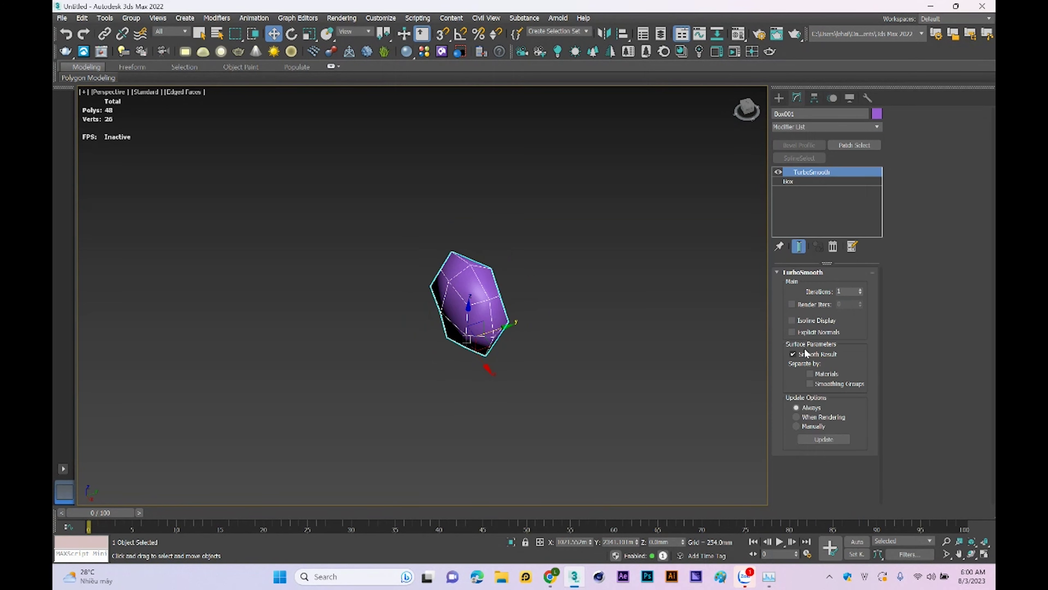
scroll(438, 282, up, 3)
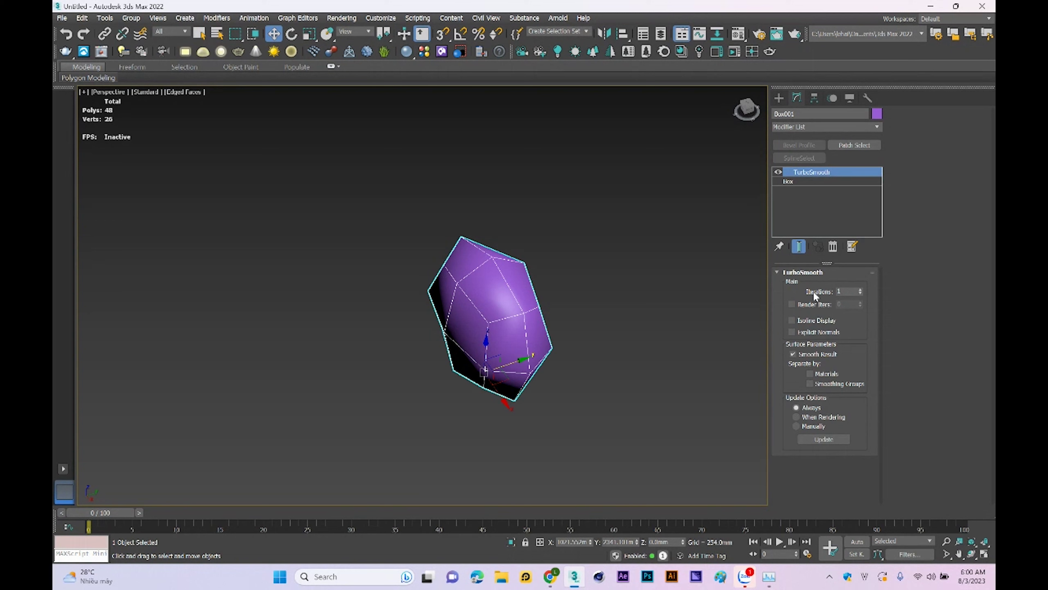
click(861, 290)
click(861, 289)
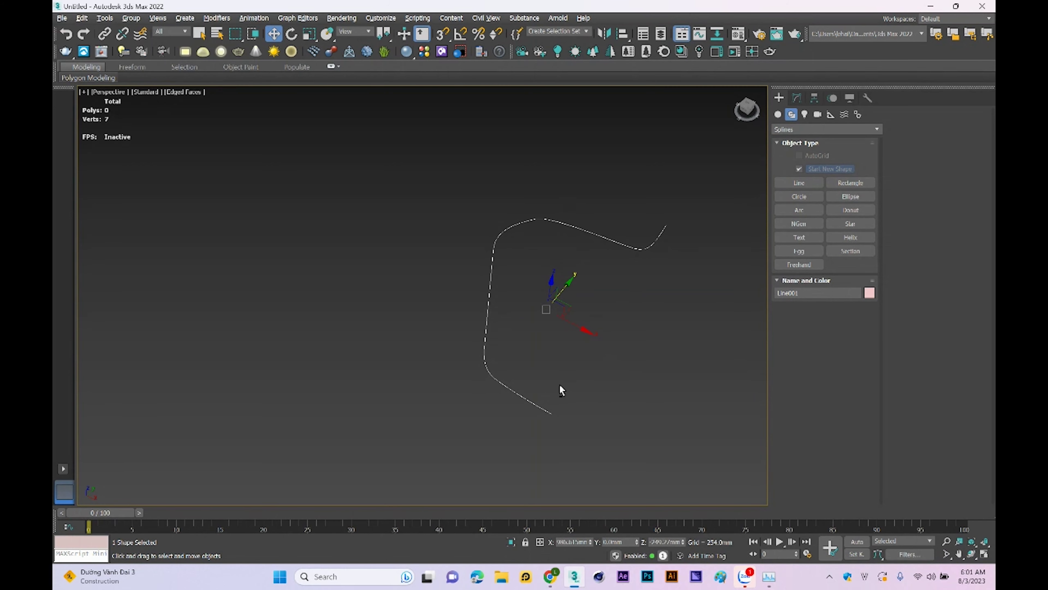
Step: Move the curved line's pivot alone, shifting it left onto the lathe axis
mouse_move(562, 393)
alt+middle_down()
mouse_move(538, 358)
mouse_move(571, 357)
mouse_move(582, 382)
mouse_move(534, 354)
alt+middle_up()
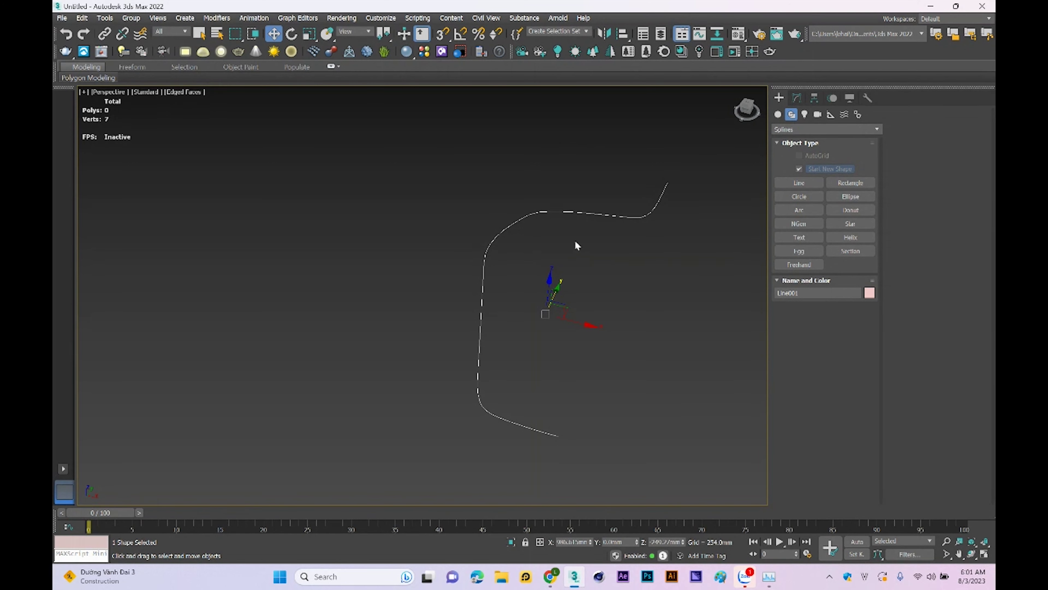
click(814, 97)
click(825, 170)
drag(585, 328, 493, 316)
Step: Add a Lathe modifier to the line, forming a 1,152-polygon goblet
click(796, 97)
click(817, 127)
text(l)
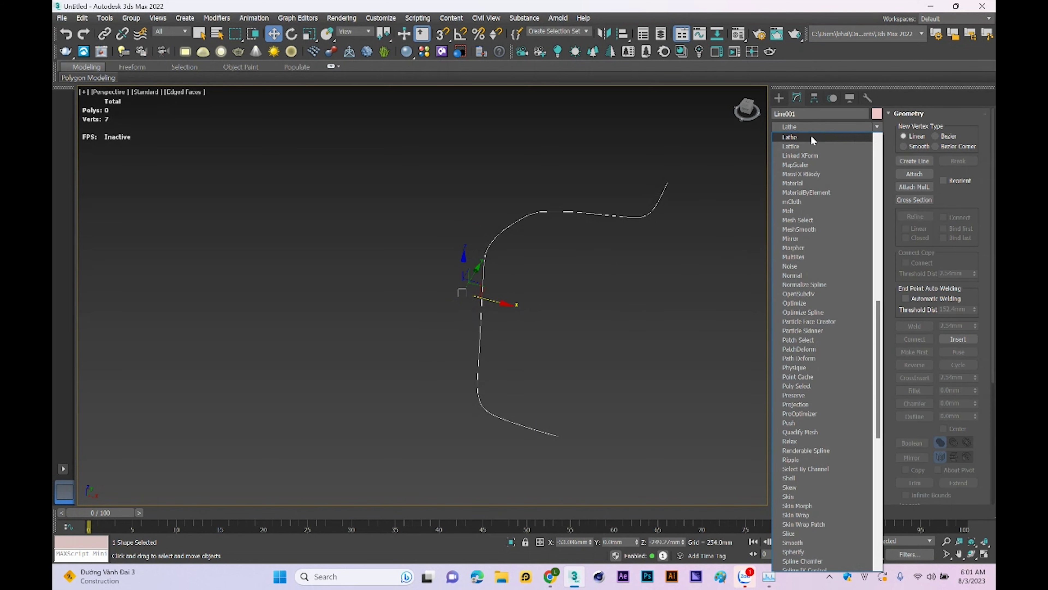
click(811, 137)
scroll(634, 367, down, 3)
scroll(607, 366, up, 2)
mouse_move(606, 368)
alt+middle_down()
mouse_move(613, 351)
mouse_move(596, 356)
alt+middle_up()
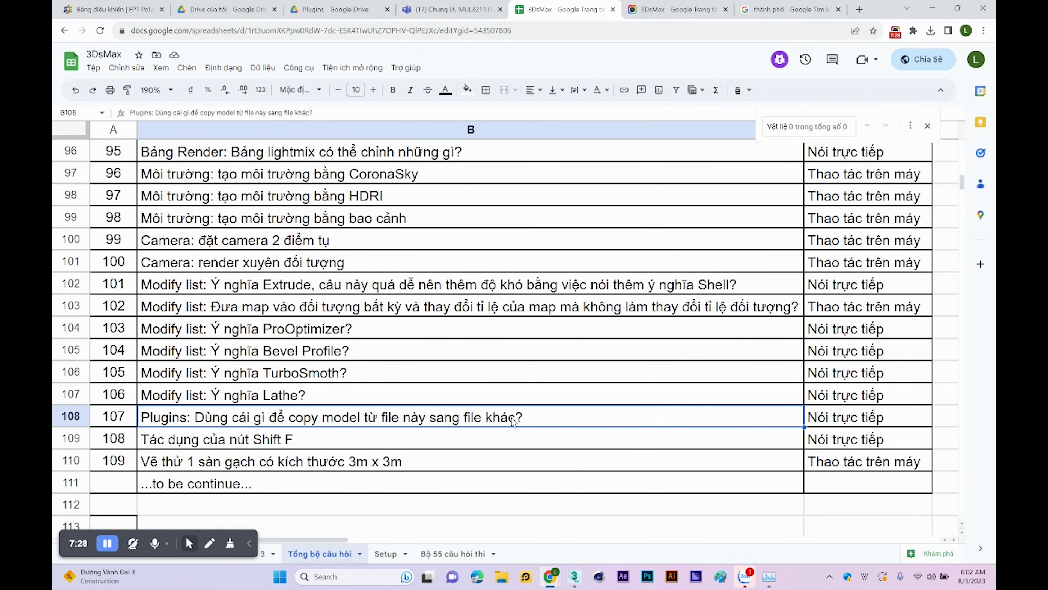
Step: Select CopyPasteObjects.mcr in the Google Drive Plugins folder, then return to 3ds Max
click(362, 17)
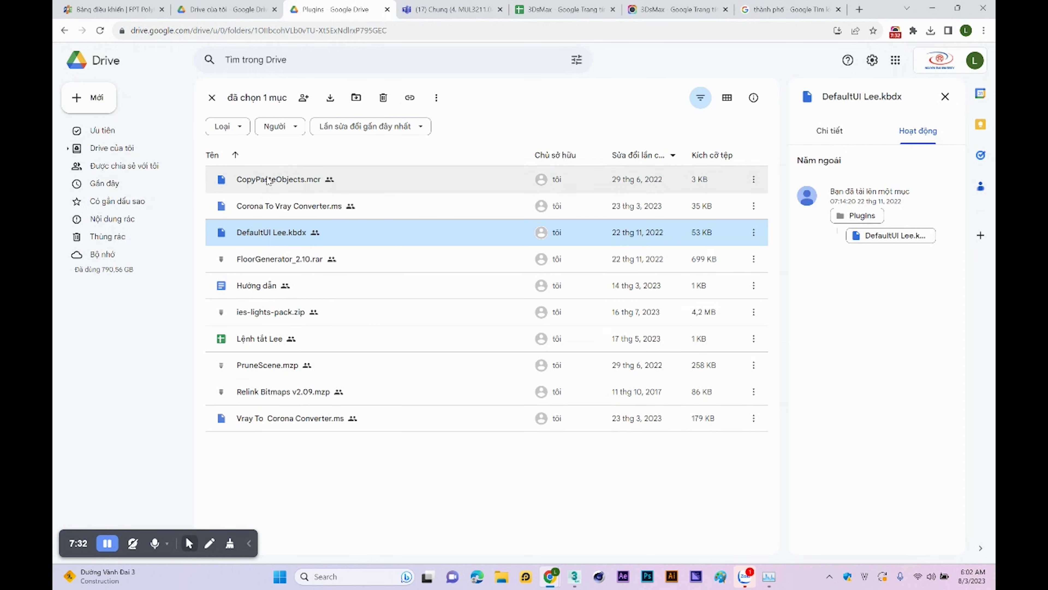
click(268, 184)
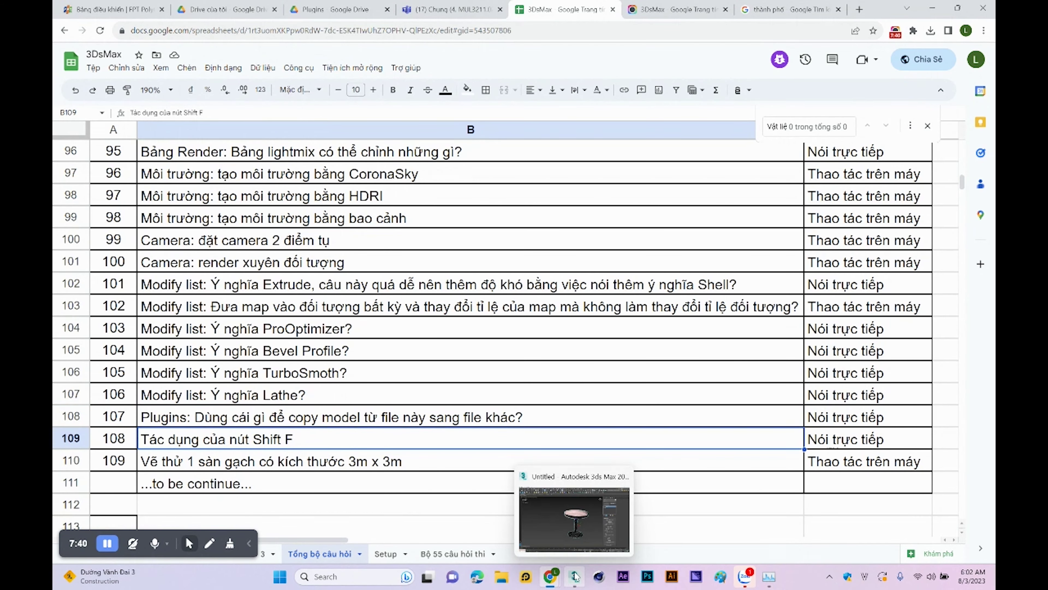
click(574, 576)
Step: Show the safe frame and open Render Setup on its Common tab
key(shift+f)
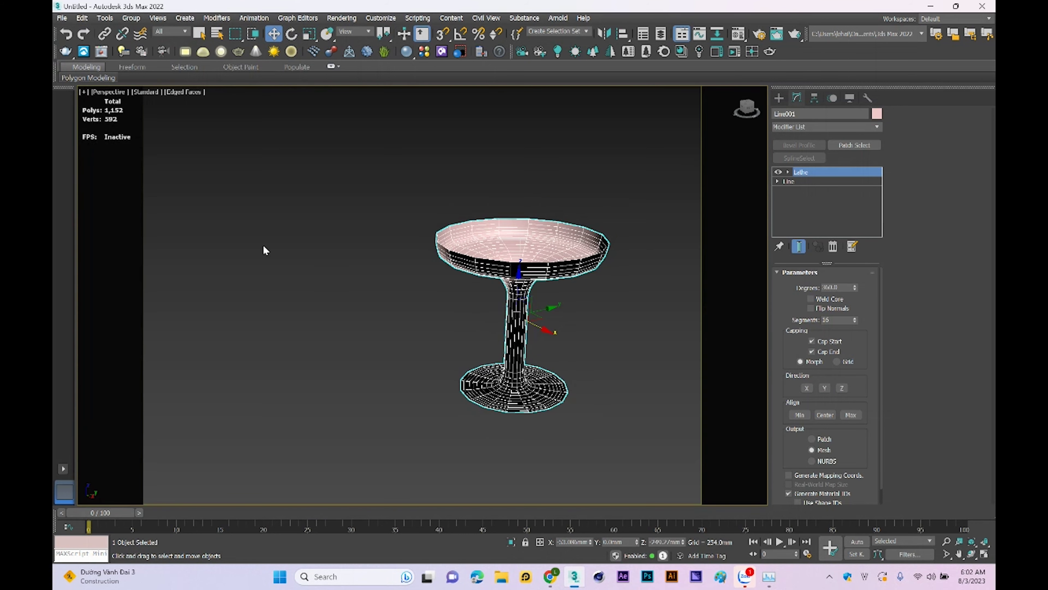
key(F10)
click(301, 97)
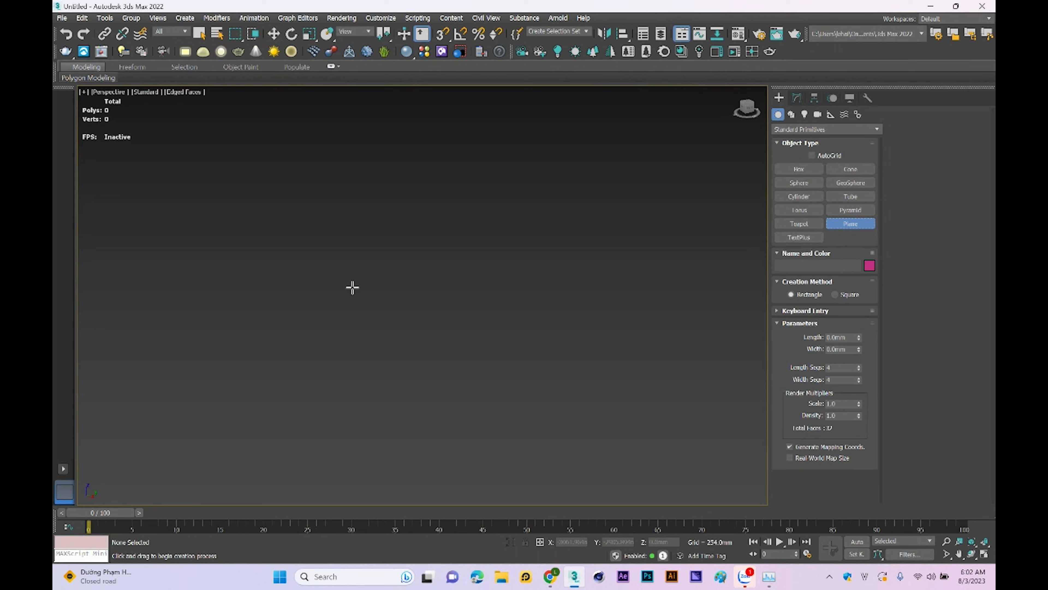
Step: Create a 3000 x 3000mm plane with 10 x 10 segments
mouse_move(484, 144)
mouse_down()
mouse_move(445, 444)
mouse_move(376, 501)
mouse_up()
mouse_move(475, 363)
alt+middle_down()
mouse_move(476, 396)
mouse_move(749, 335)
mouse_move(825, 350)
alt+middle_up()
double_click(839, 336)
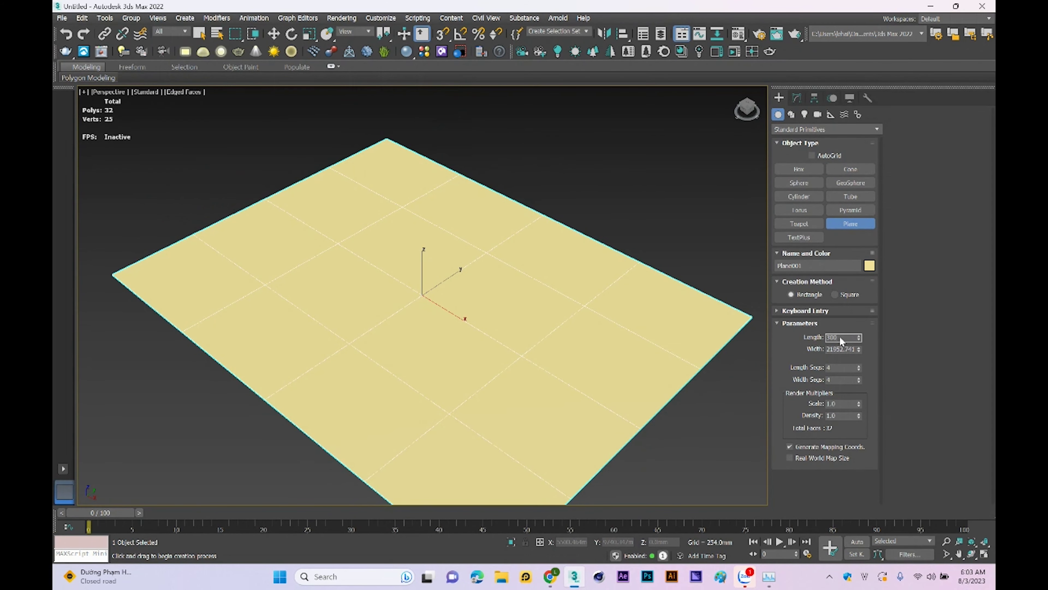
text(3000)
key(Tab)
key(Return)
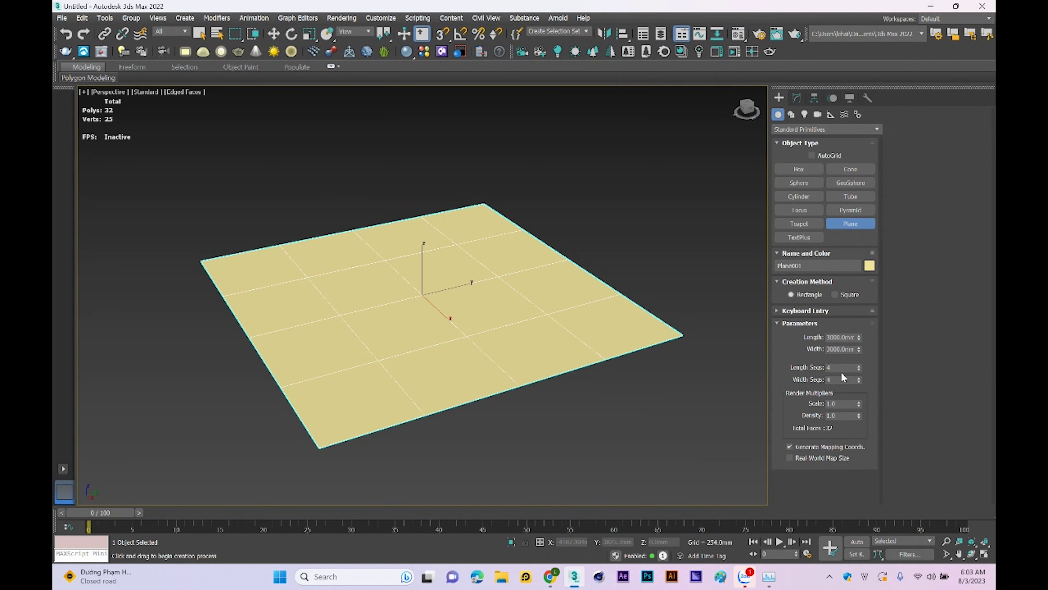
double_click(846, 367)
text(10)
key(Tab)
text(10)
key(Tab)
Step: Add Edit Poly to the plane and select all of its edges
click(797, 98)
click(813, 126)
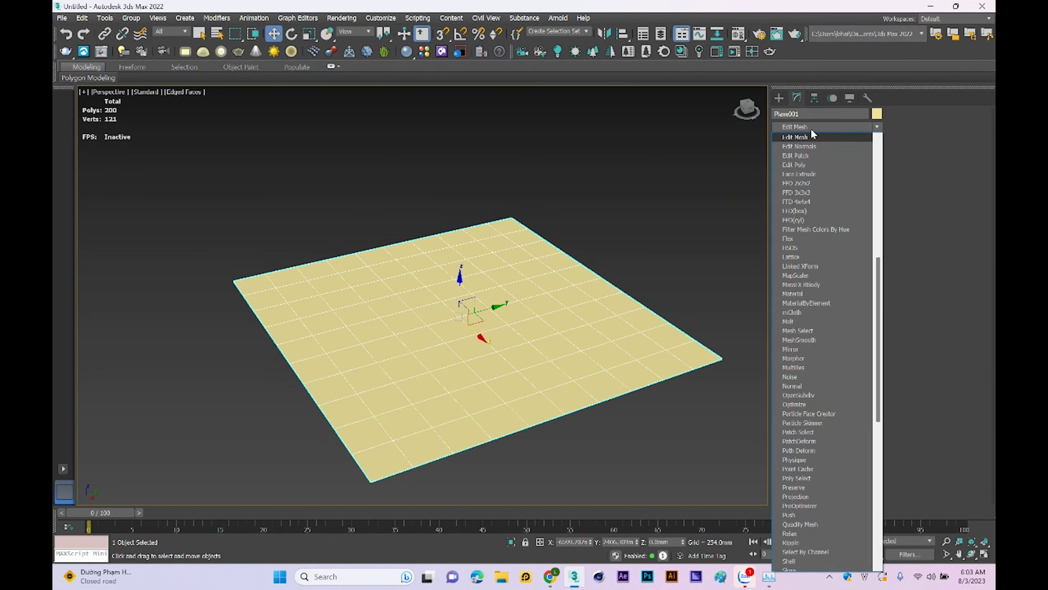
click(796, 164)
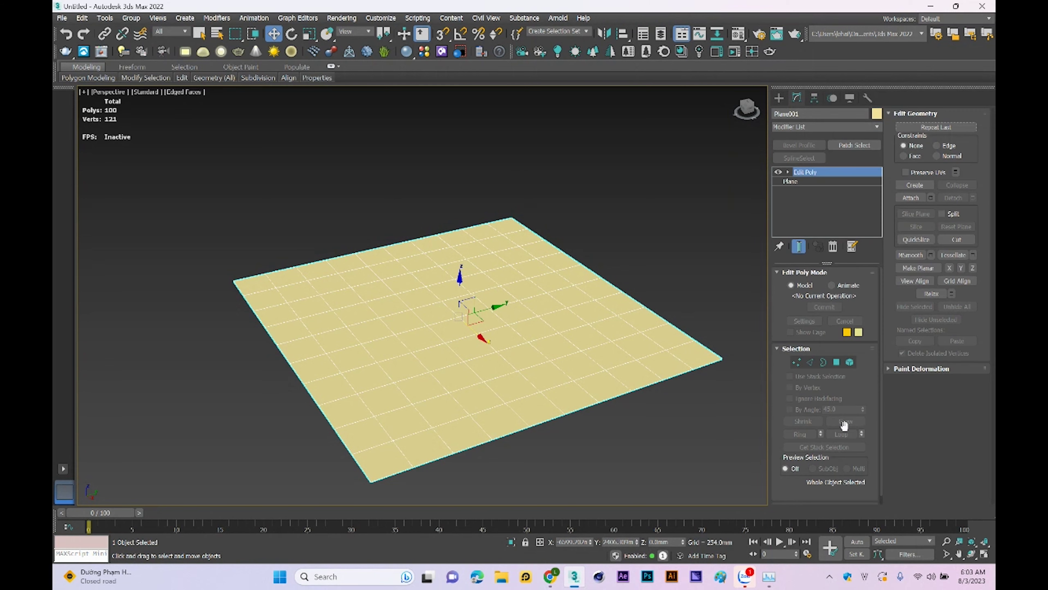
click(811, 362)
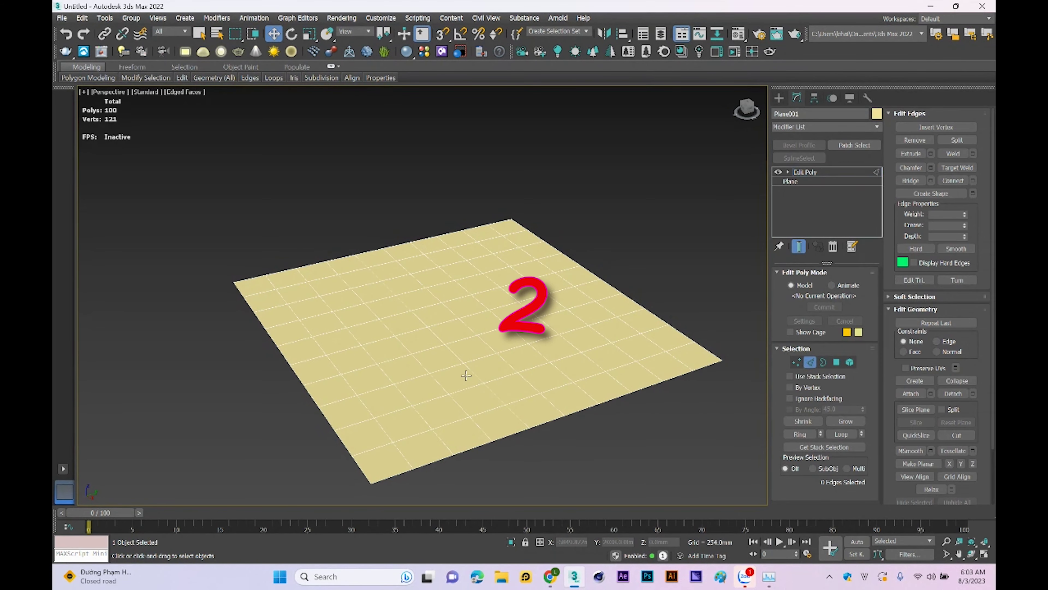
key(t)
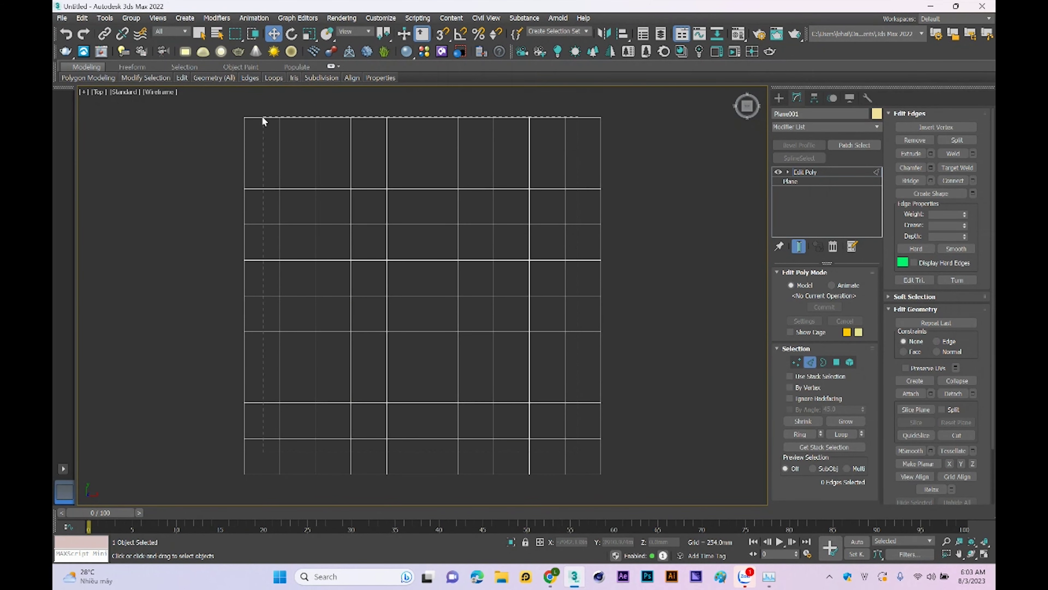
key(ctrl+a)
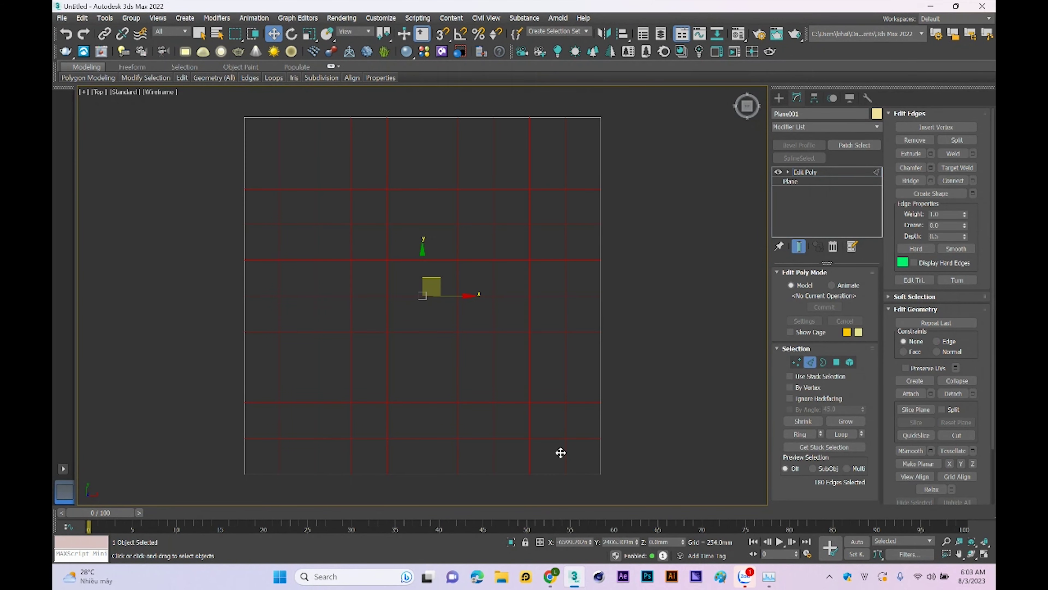
key(p)
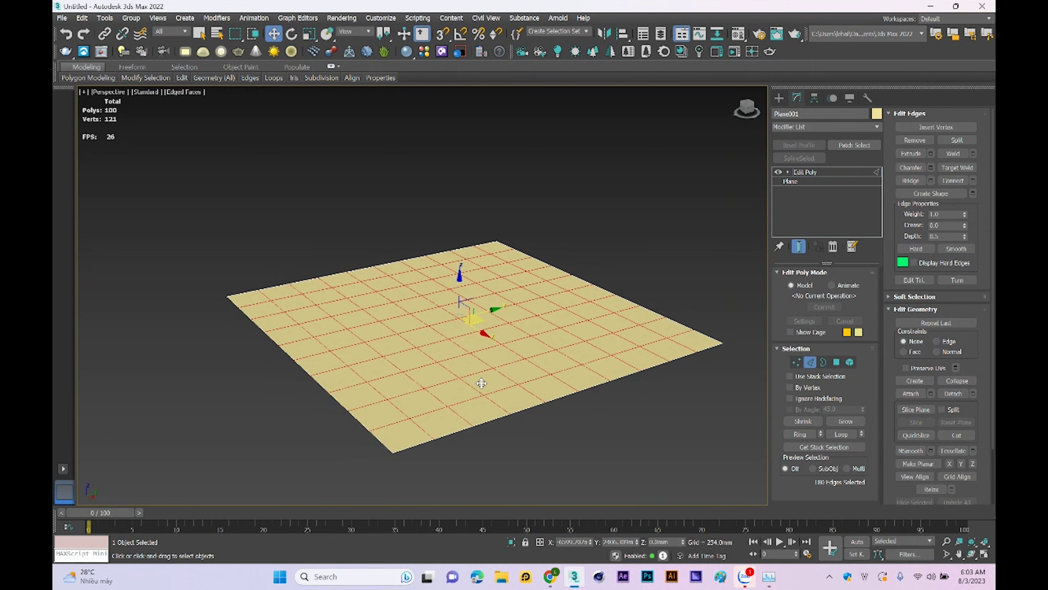
scroll(481, 383, up, 3)
scroll(416, 452, up, 3)
Step: Extrude the selected edges with height -1 and width 1 to form grout grooves
right_click(457, 396)
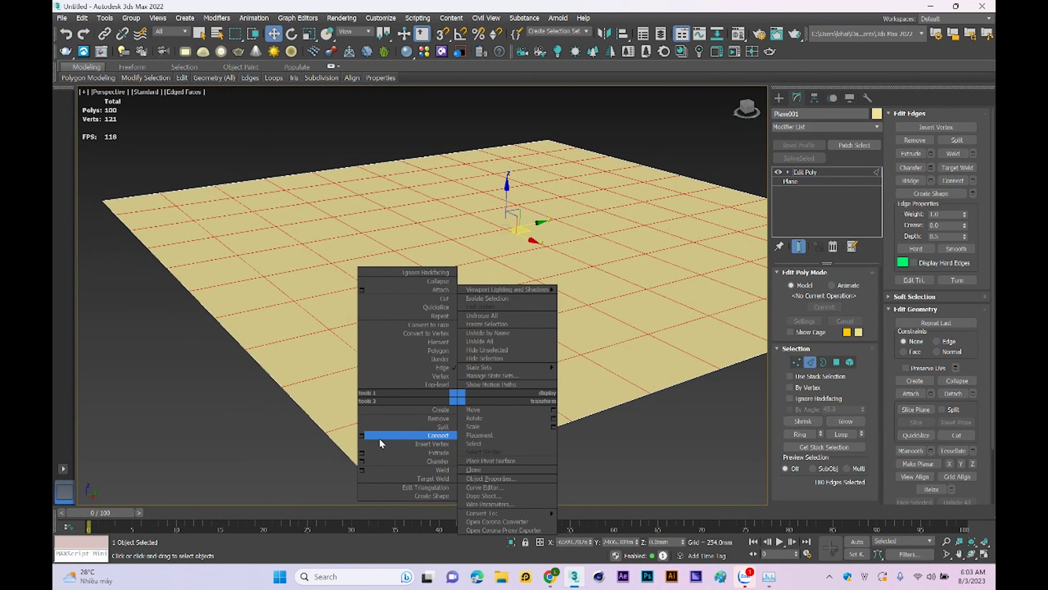
click(362, 452)
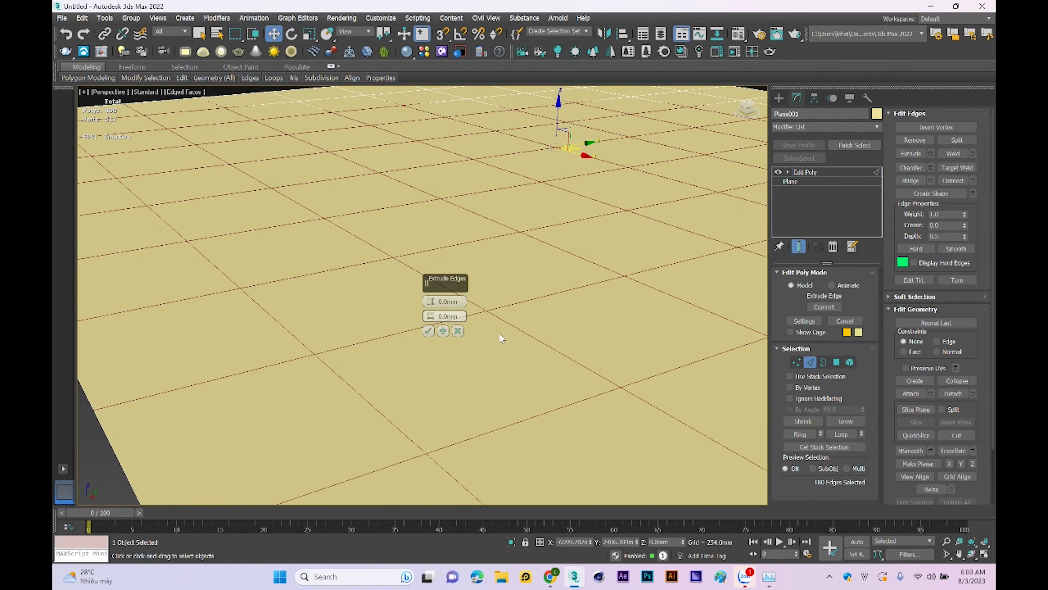
key(F3)
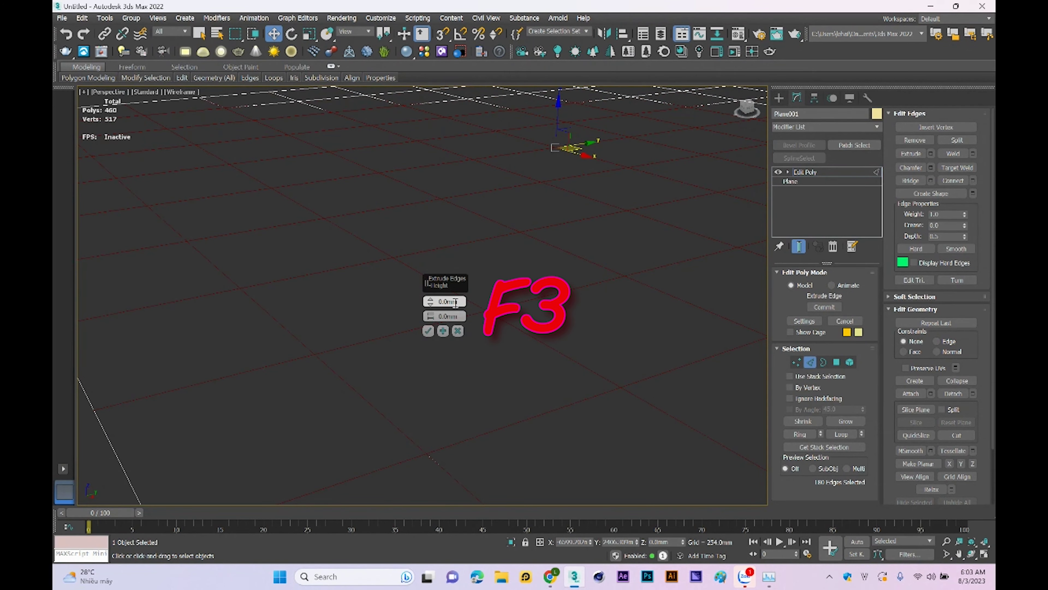
text(-1)
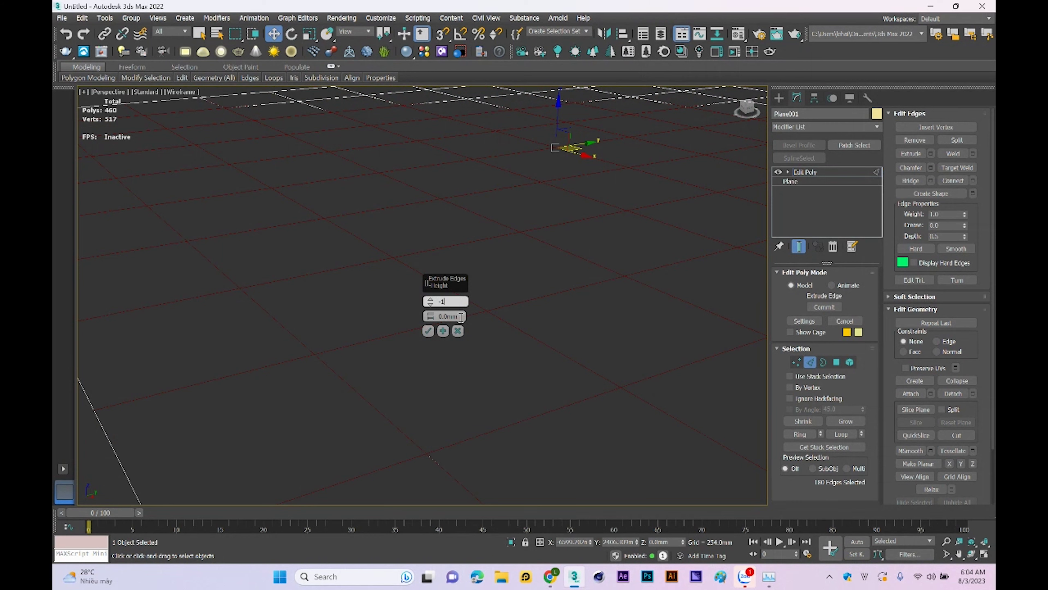
key(Return)
click(444, 316)
double_click(443, 315)
text(1)
click(427, 331)
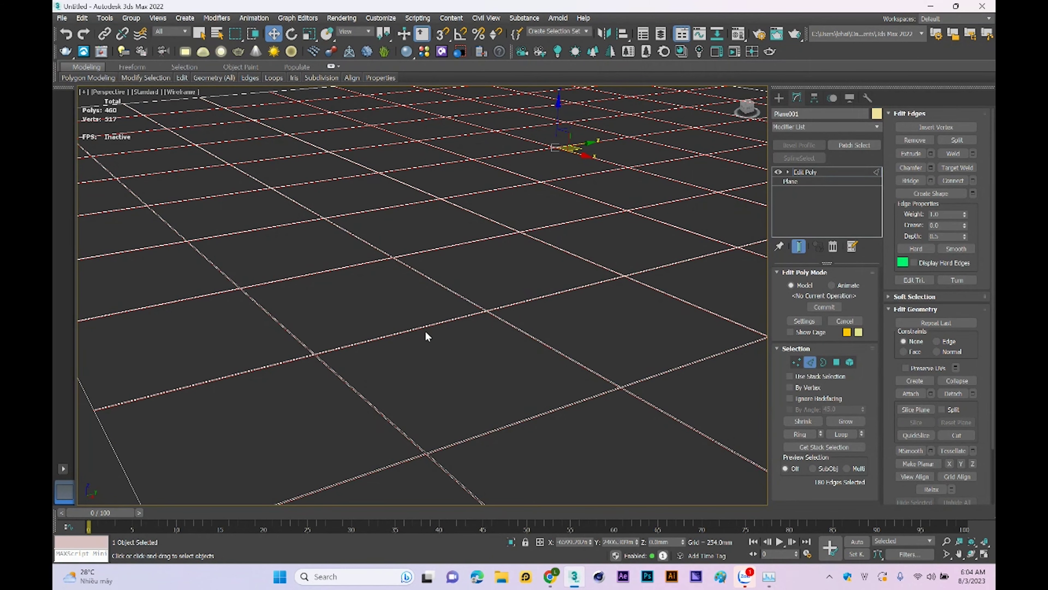
scroll(439, 467, up, 3)
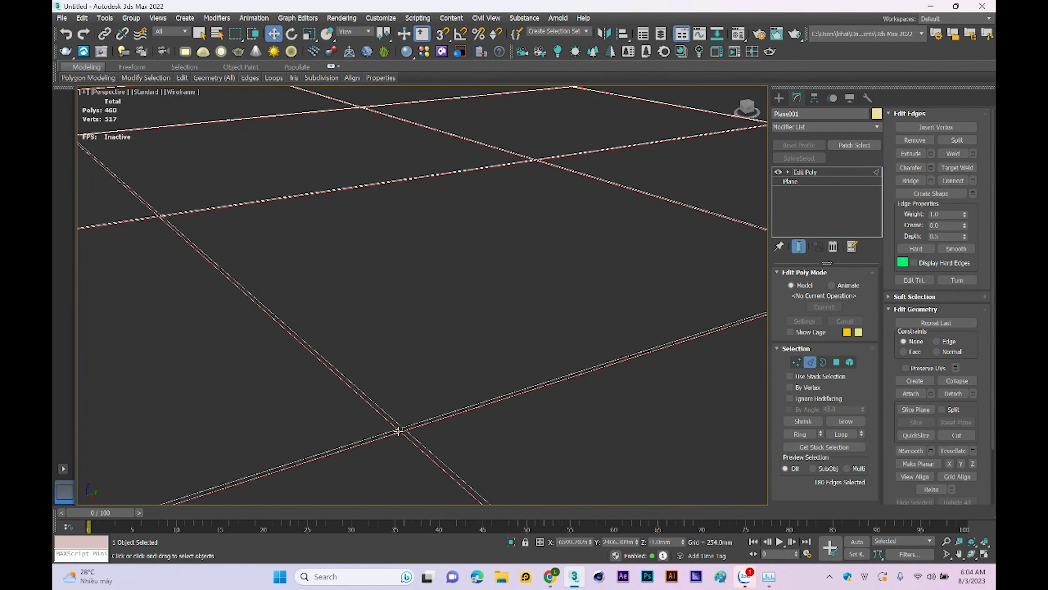
Step: Convert the groove edges to faces and detach those 360 polygons as Object001
scroll(398, 432, down, 2)
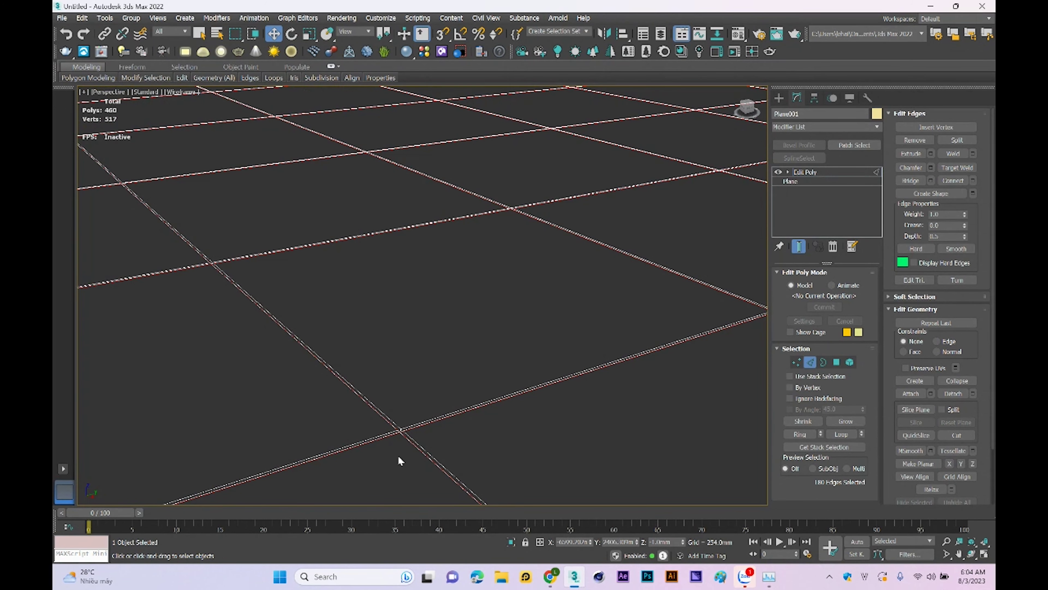
scroll(429, 432, down, 3)
scroll(402, 433, up, 2)
scroll(444, 410, up, 2)
right_click(464, 365)
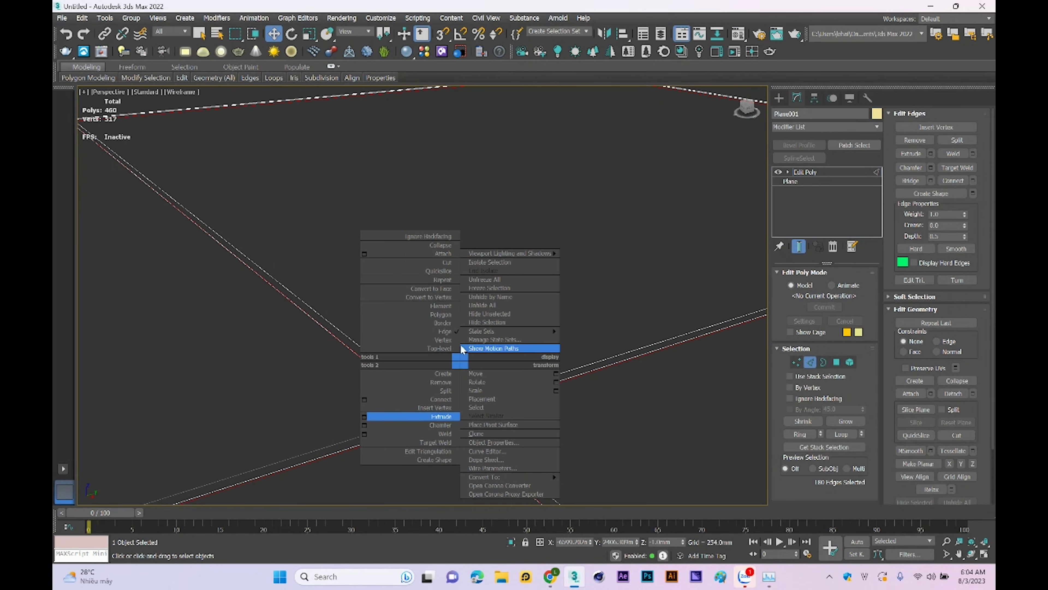
click(444, 291)
scroll(362, 356, down, 1)
scroll(272, 273, down, 1)
scroll(428, 375, down, 2)
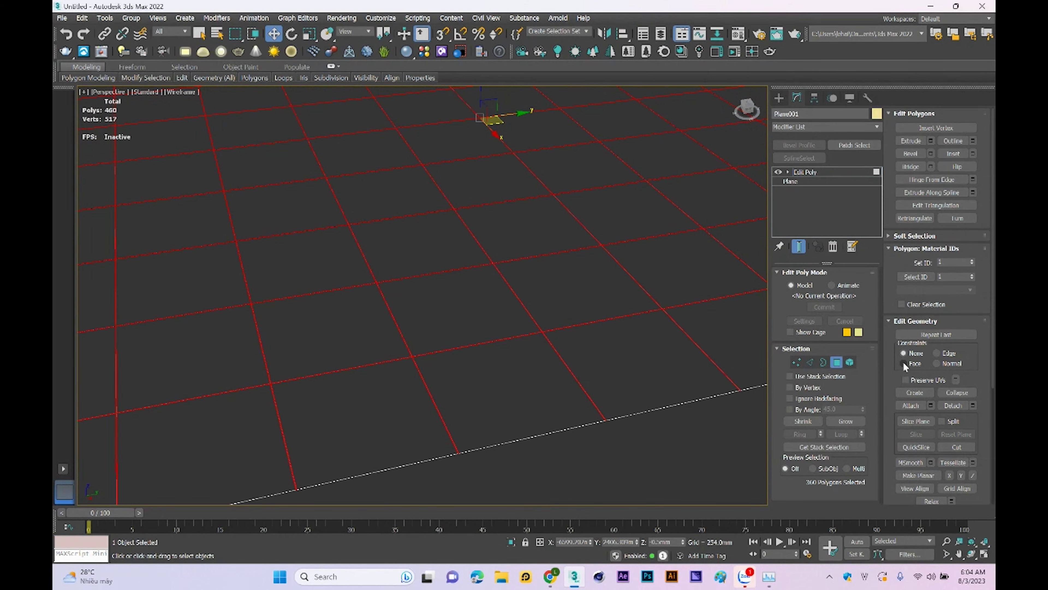
click(973, 405)
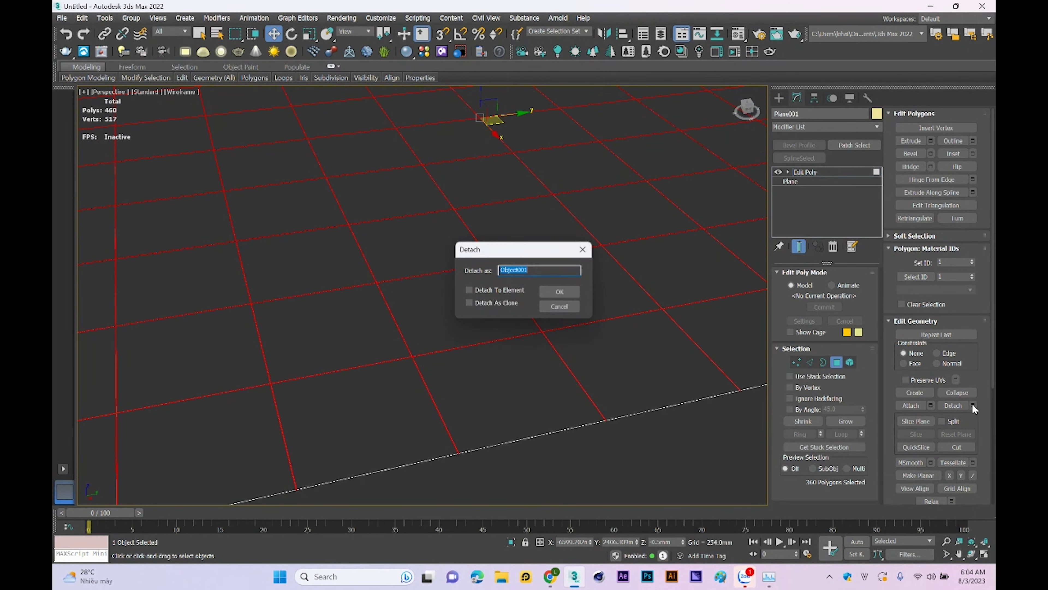
click(558, 290)
click(808, 173)
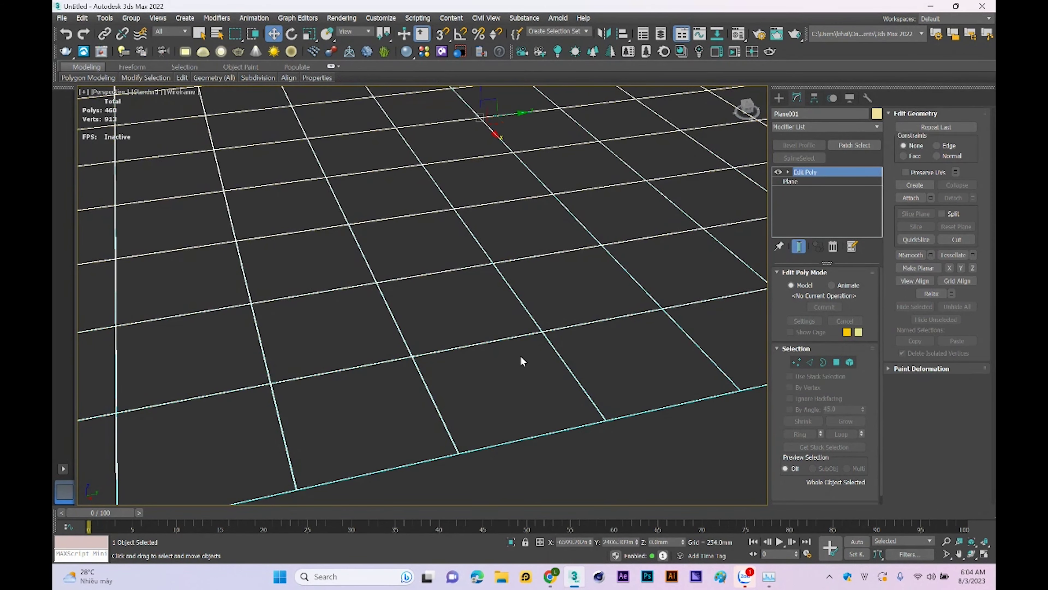
Step: Make material slot 23 a CoronaLegacyMtl in the material editor
key(F3)
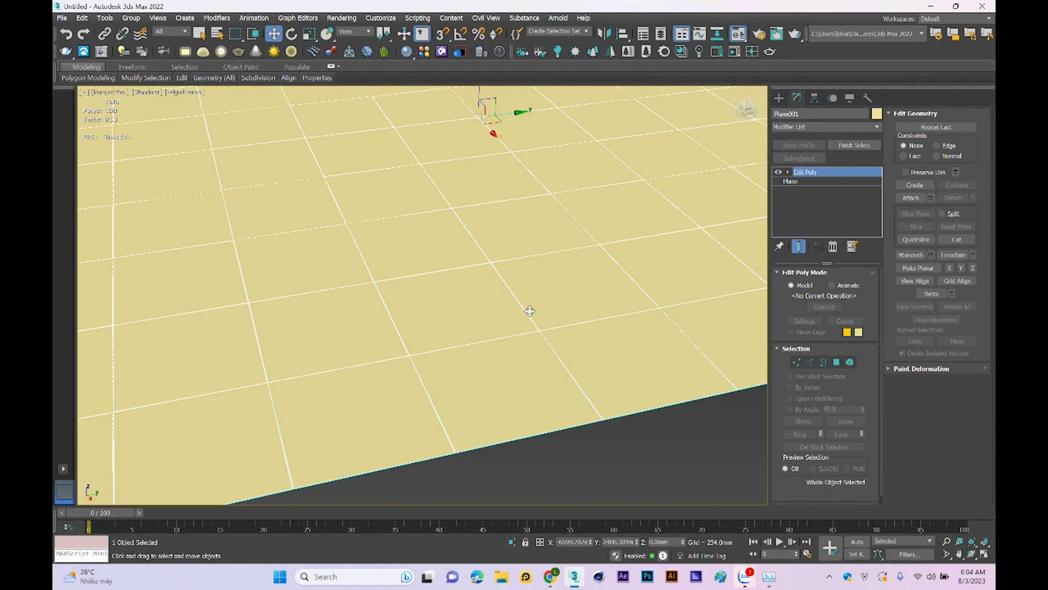
key(m)
click(285, 178)
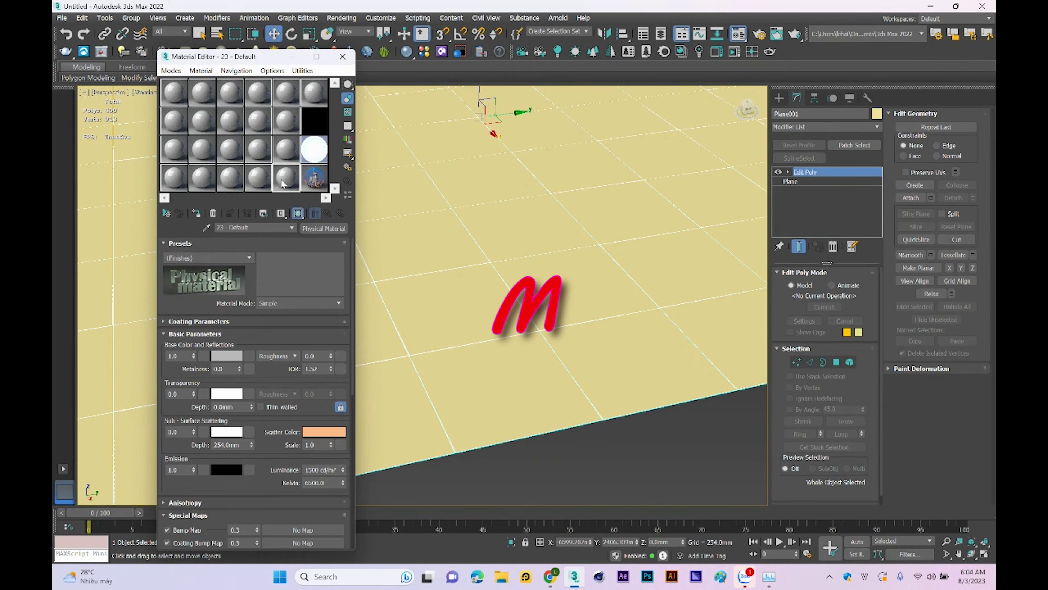
click(321, 228)
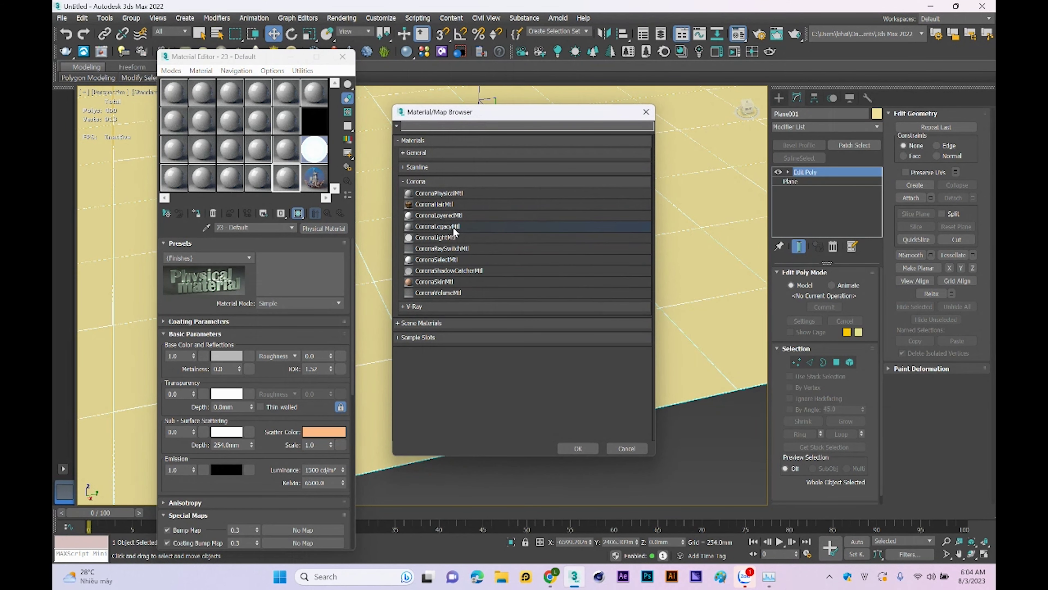
double_click(453, 227)
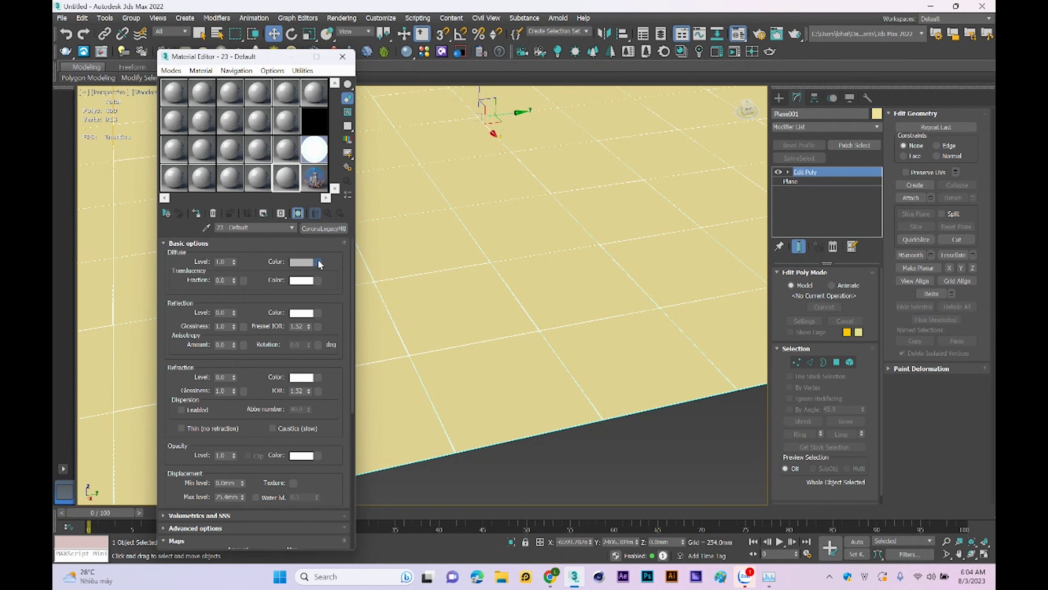
Step: Load word-image-32.jpeg as a CoronaBitmap diffuse map and assign the material to the floor
click(319, 263)
double_click(447, 188)
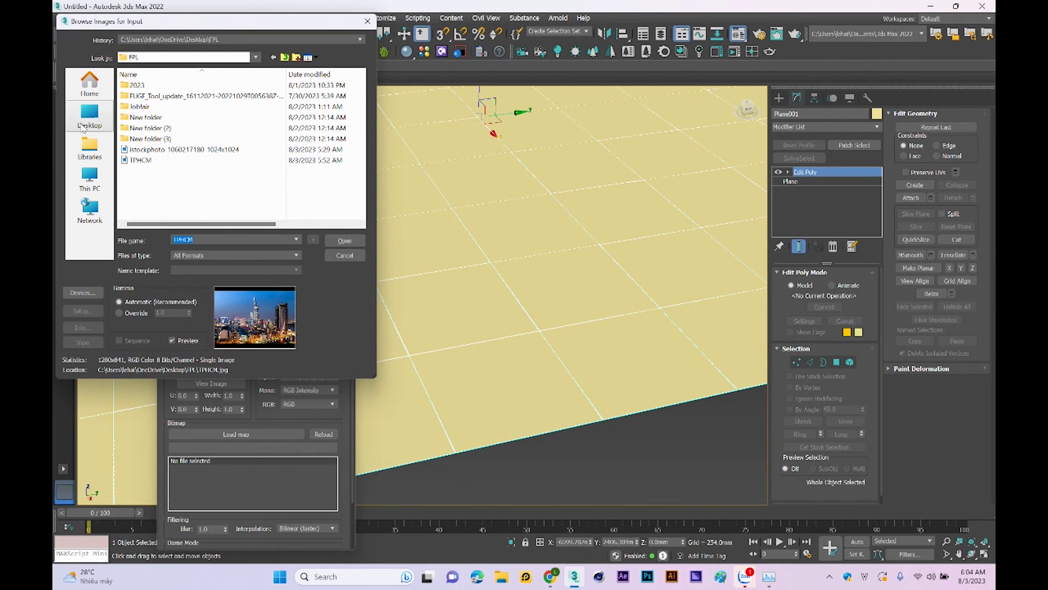
click(90, 116)
scroll(207, 173, down, 5)
double_click(171, 210)
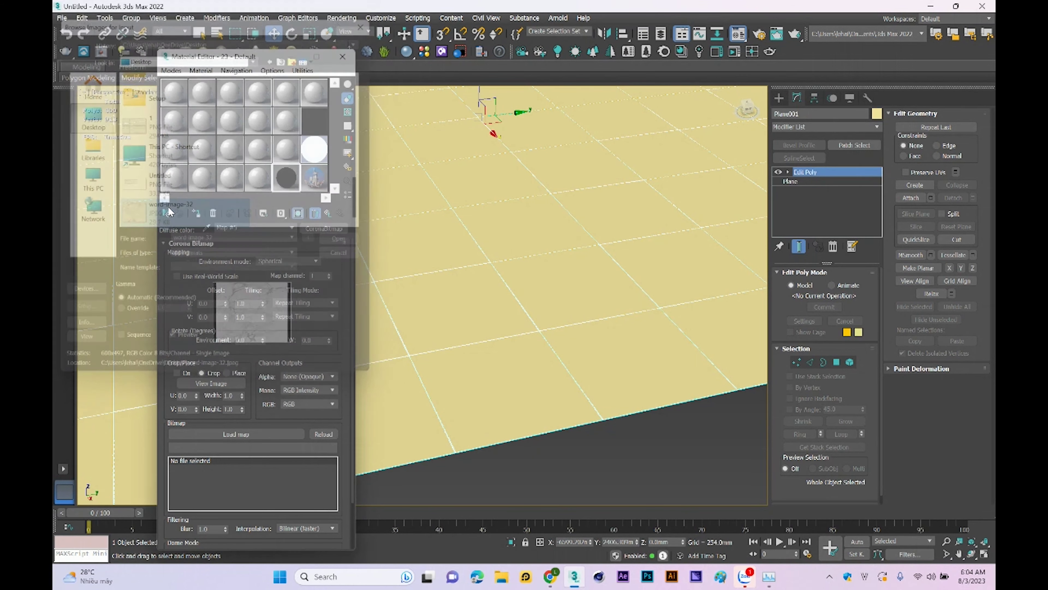
click(197, 212)
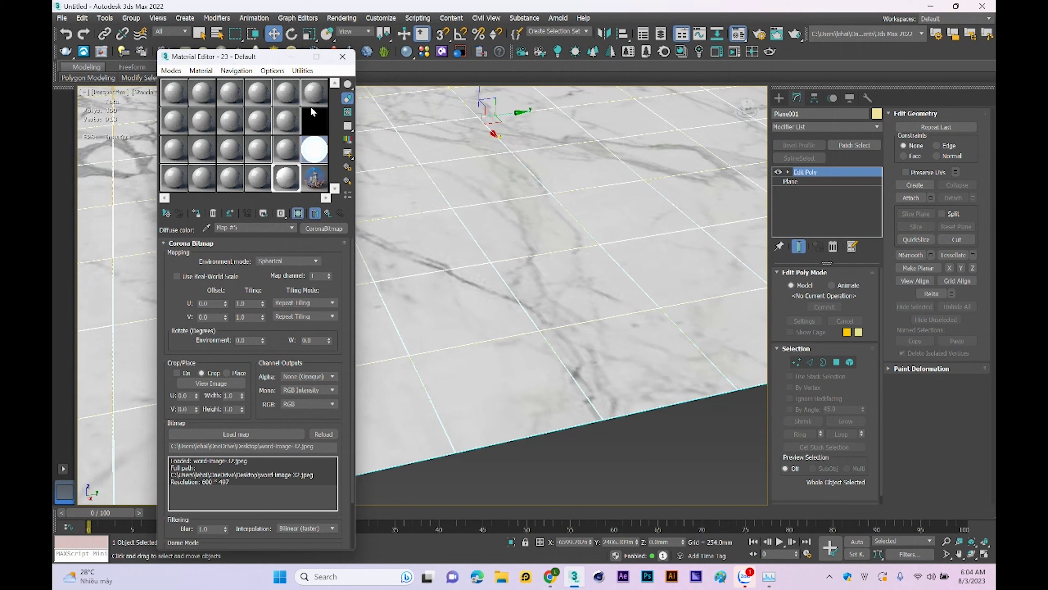
click(342, 56)
scroll(436, 260, down, 5)
middle_drag(442, 247, 449, 252)
Step: In Top view, add a planar UVW Map modifier to the marble floor
scroll(449, 253, up, 3)
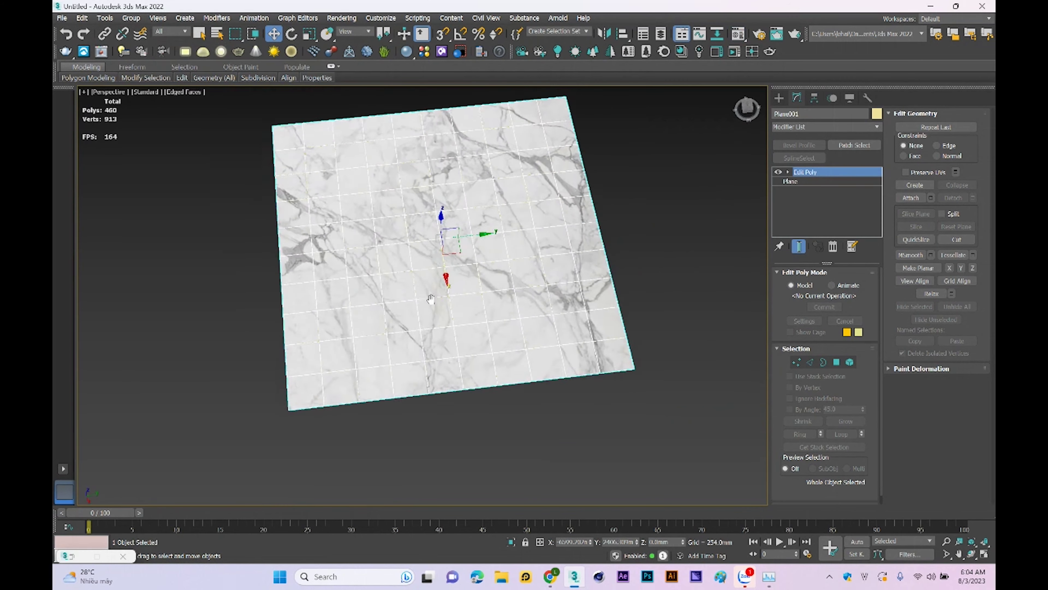
scroll(449, 253, up, 3)
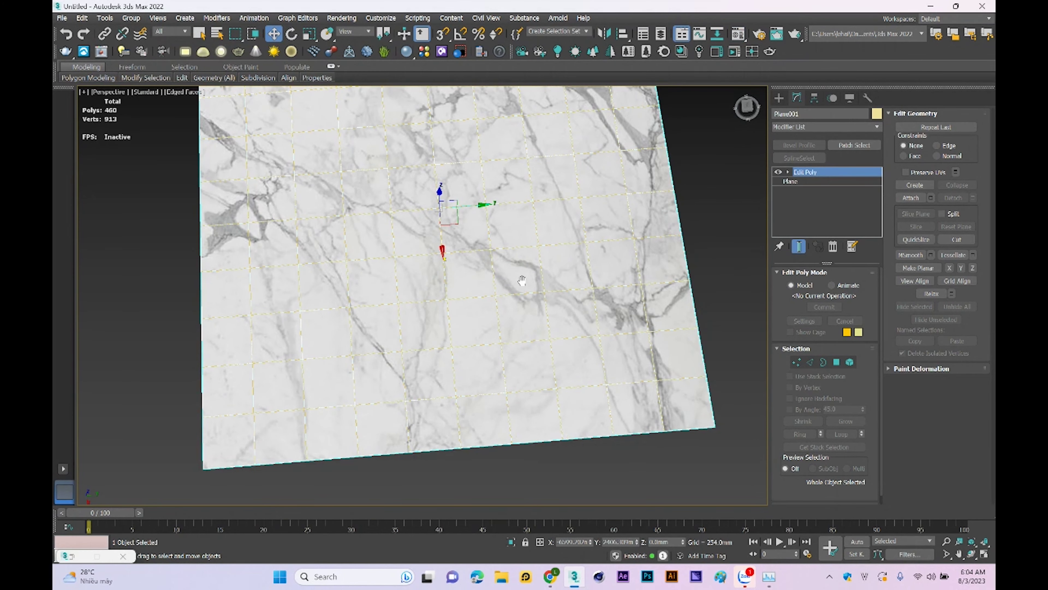
key(t)
key(F3)
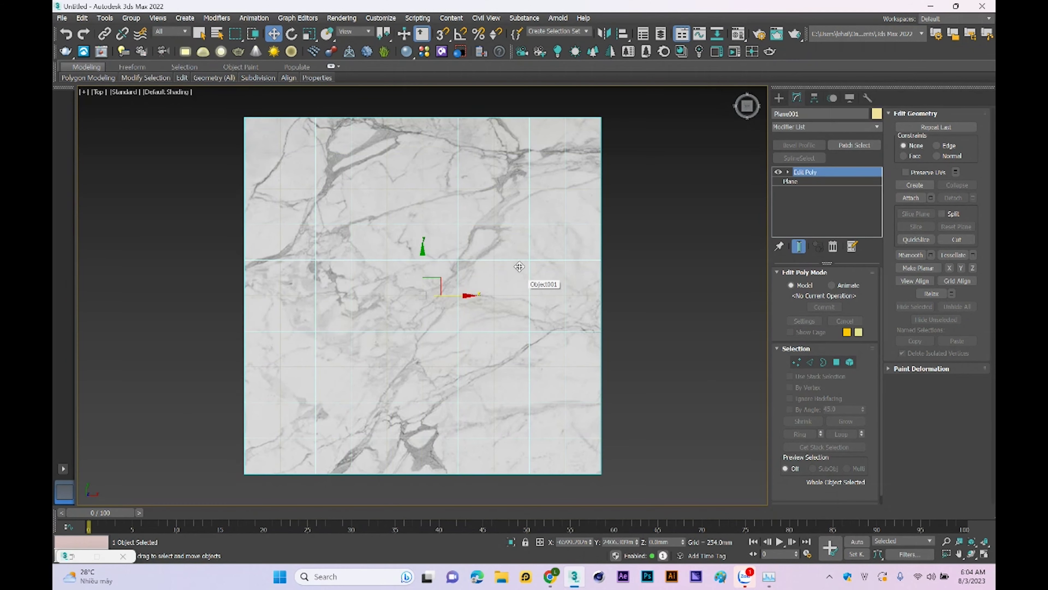
click(814, 126)
key(u)
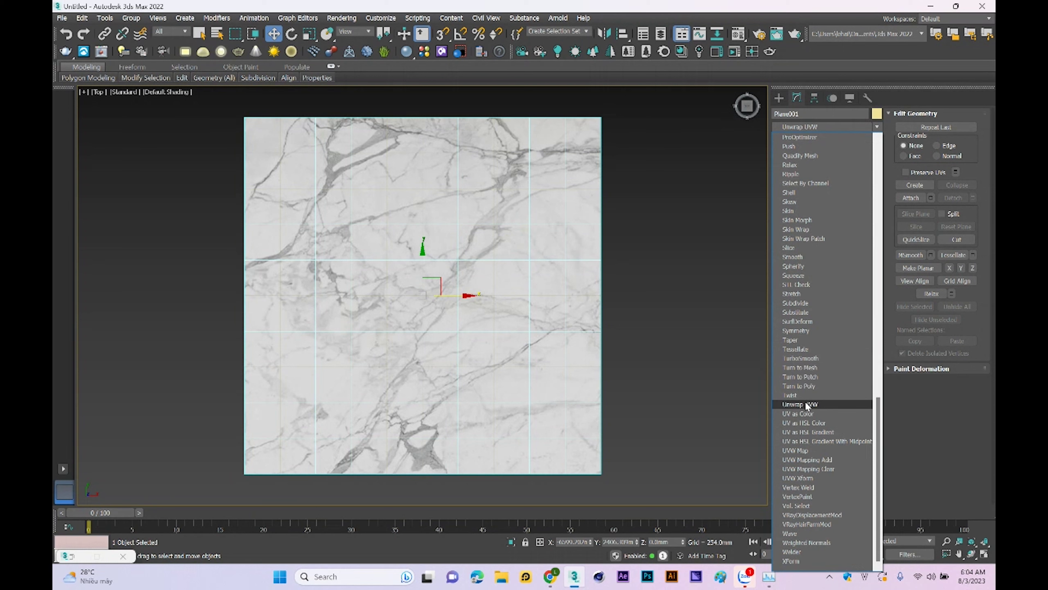
click(804, 450)
Step: Scale the UVW Map gizmo down to about 34% so the marble repeats smaller
mouse_move(444, 356)
middle_down()
mouse_move(492, 332)
mouse_move(477, 347)
middle_up()
key(r)
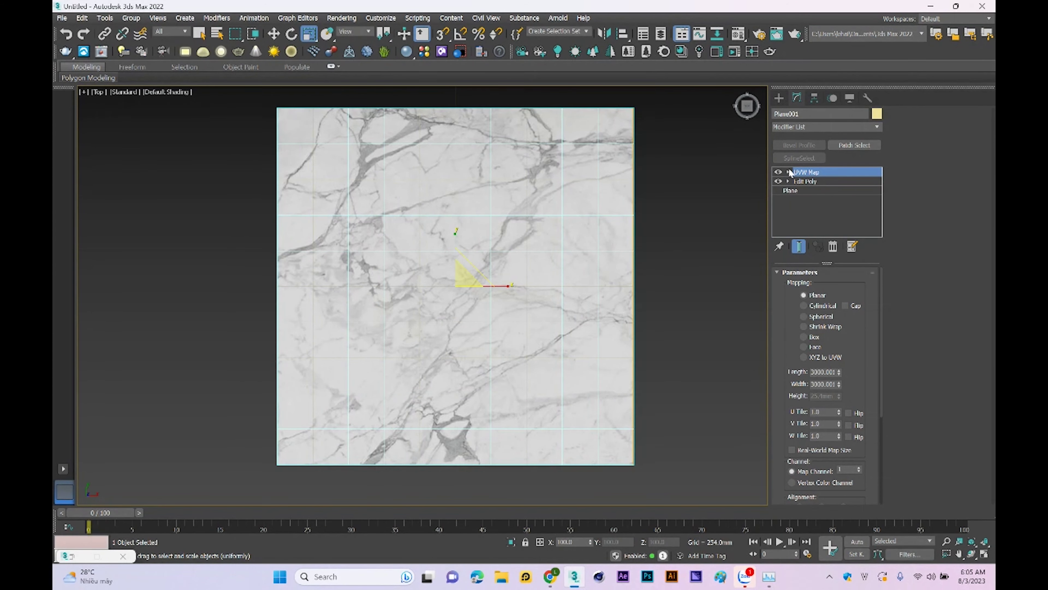
click(787, 184)
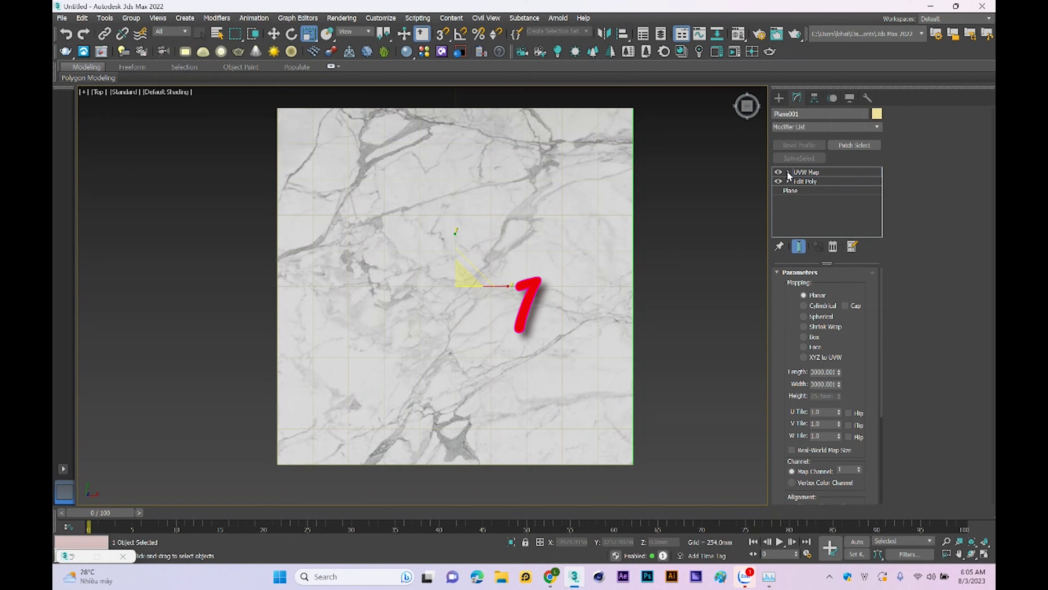
click(788, 172)
click(804, 181)
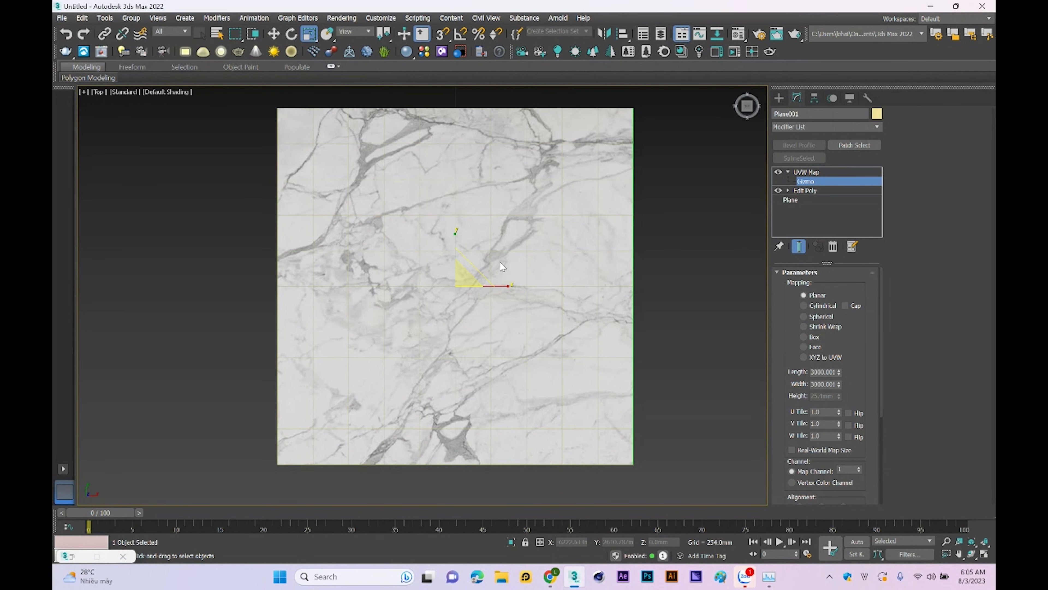
drag(502, 266, 350, 370)
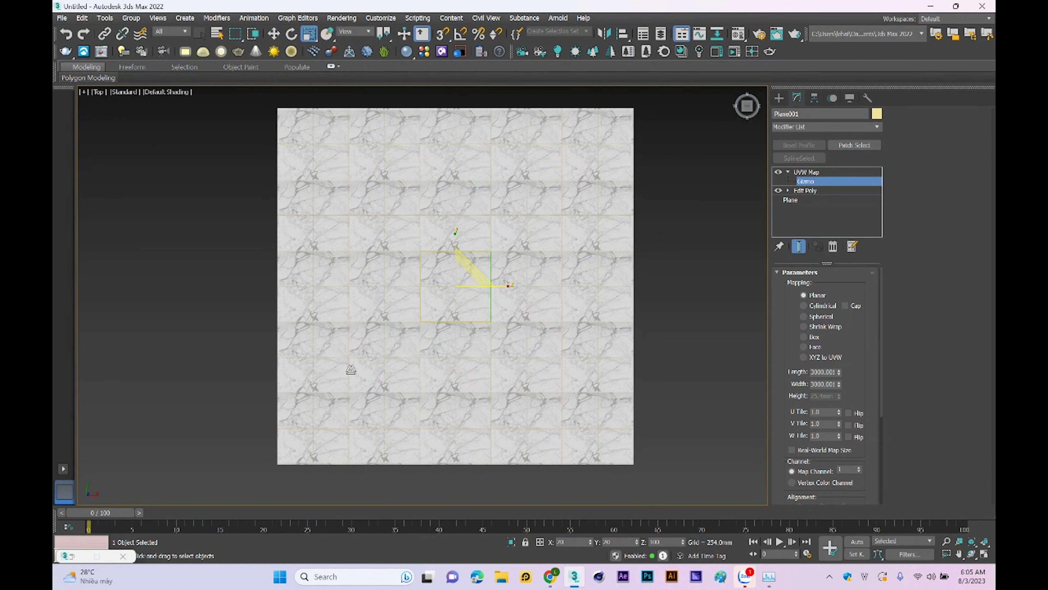
Step: Inspect the tiled marble in perspective, exit gizmo editing and select the grout object
key(p)
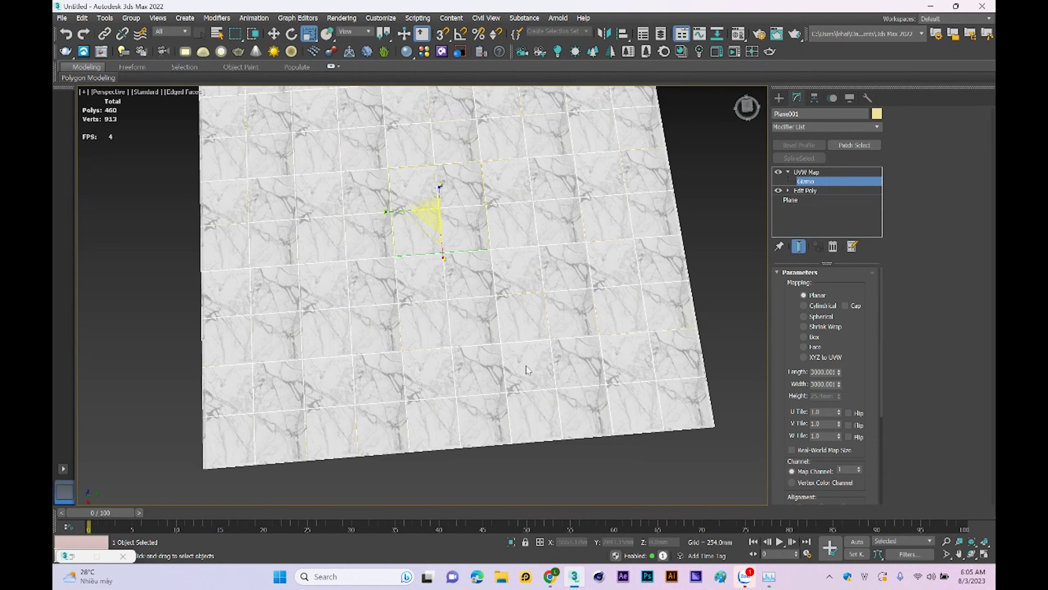
alt+middle_drag(503, 378, 516, 346)
scroll(524, 330, up, 5)
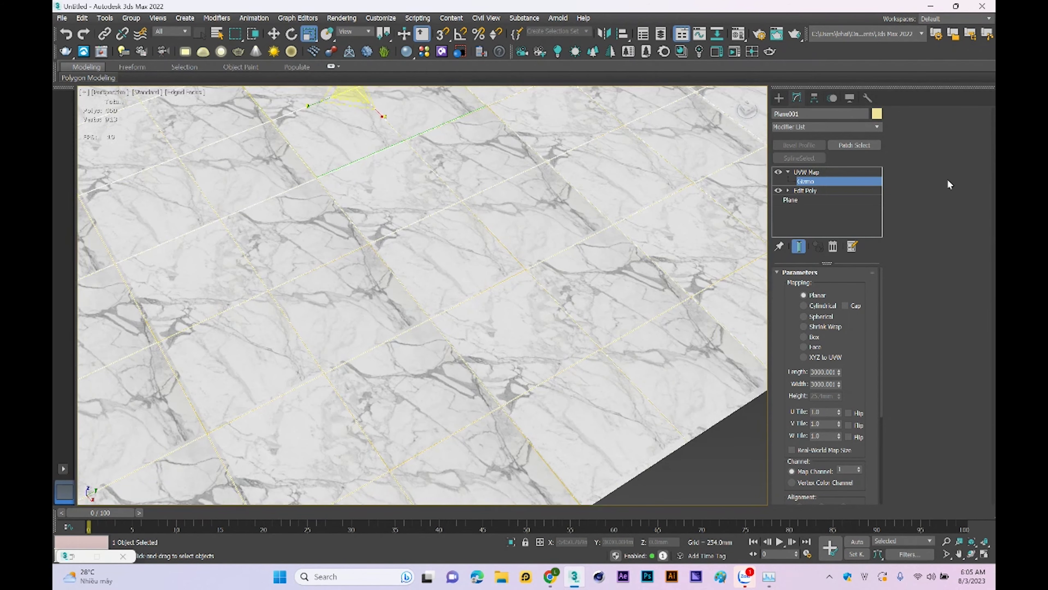
scroll(628, 361, up, 4)
scroll(598, 351, up, 2)
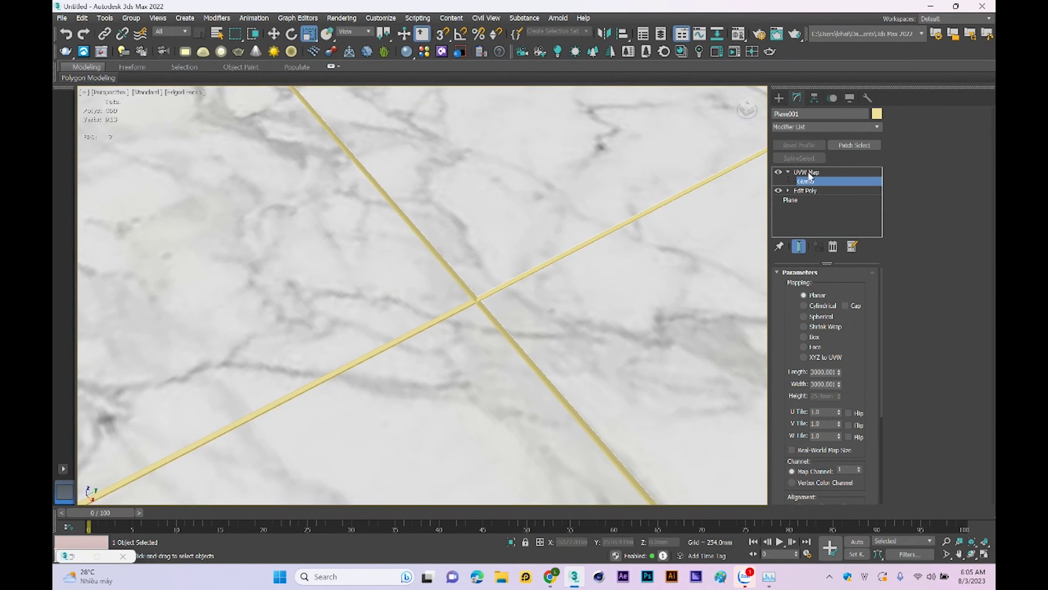
click(808, 173)
scroll(474, 314, up, 2)
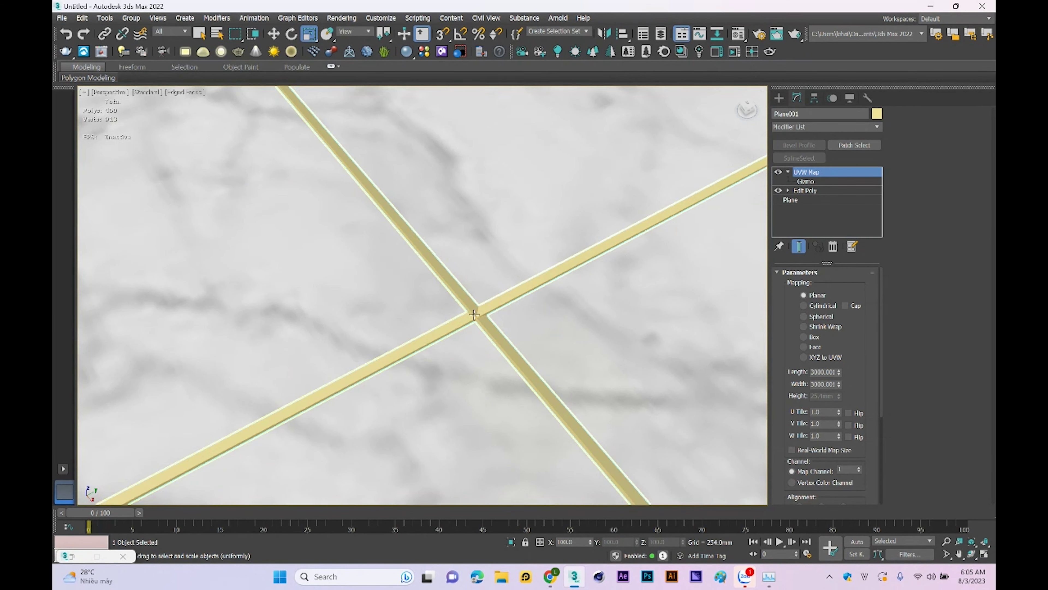
click(475, 316)
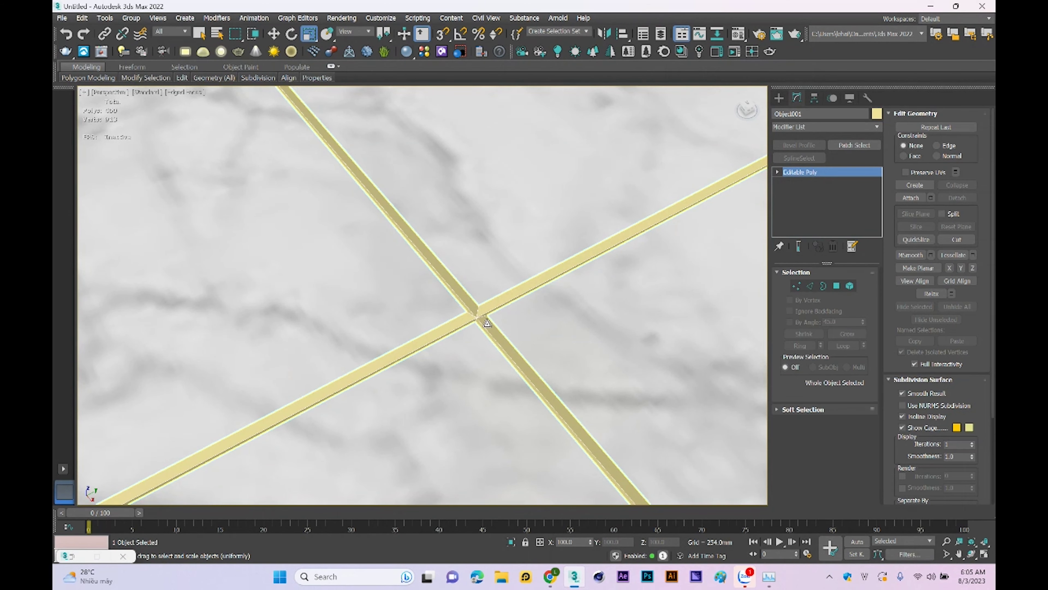
Step: Create a CoronaLegacyMtl with a black Diffuse colour and assign it to the grout strips
key(m)
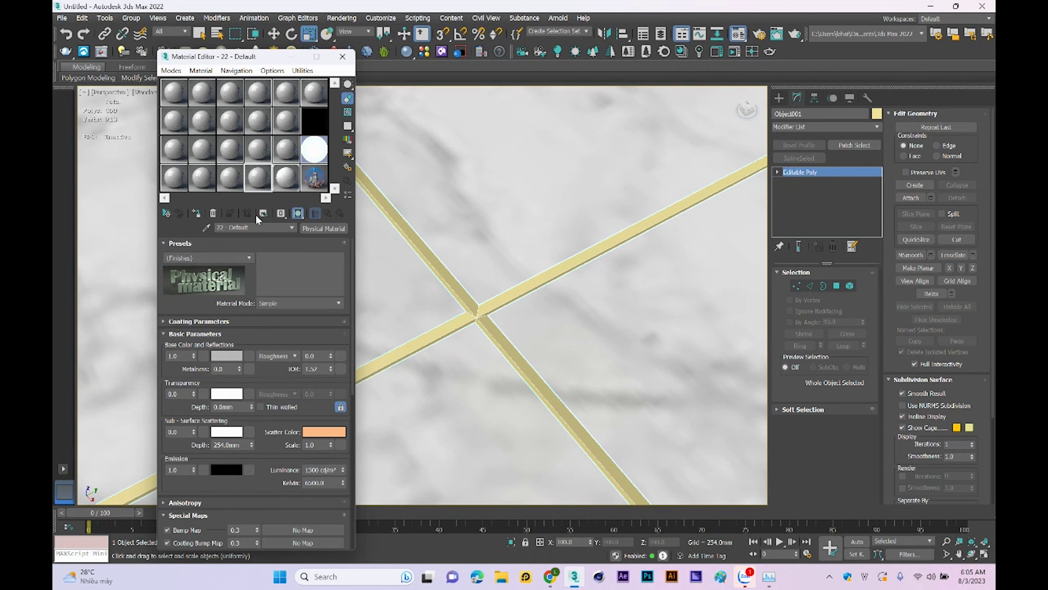
click(318, 229)
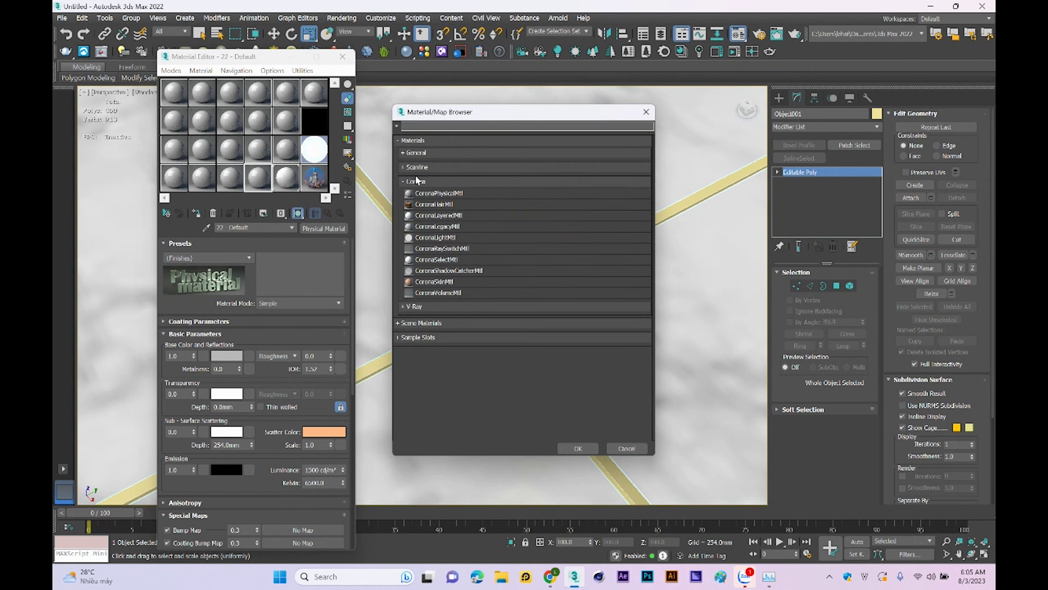
double_click(445, 227)
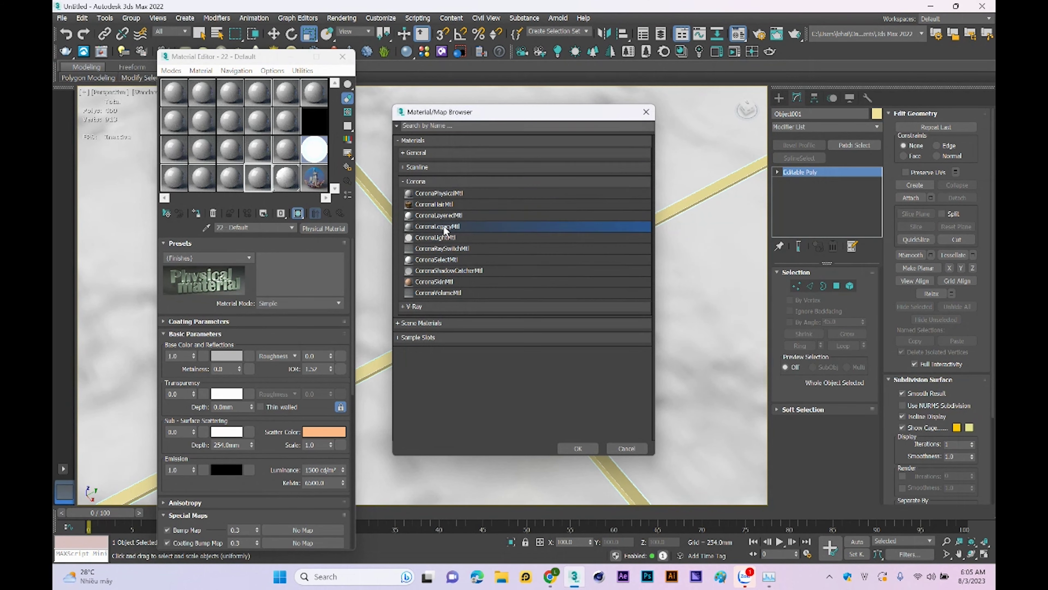
click(307, 263)
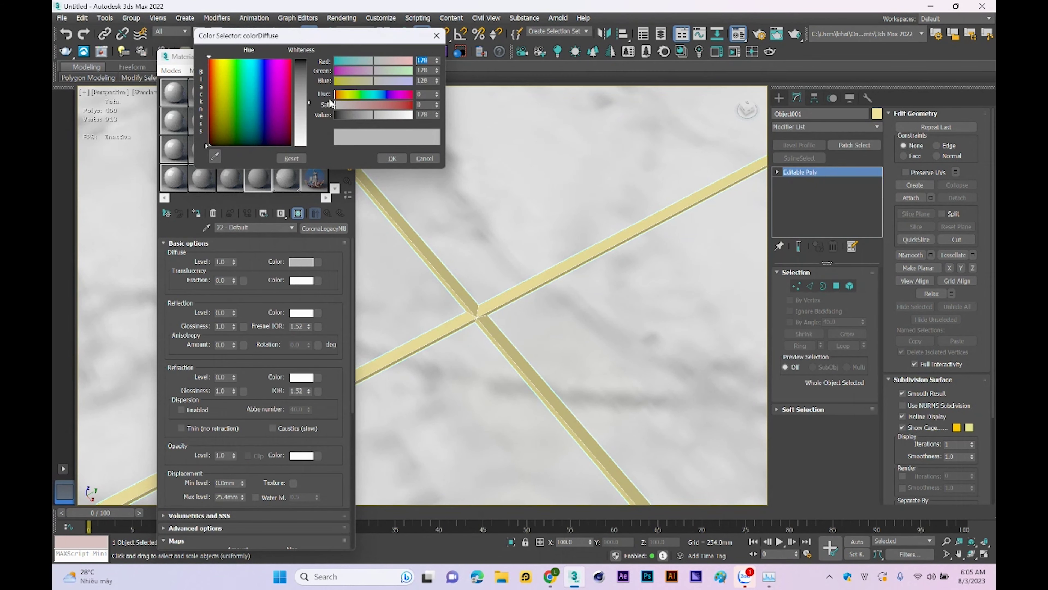
click(304, 70)
click(392, 159)
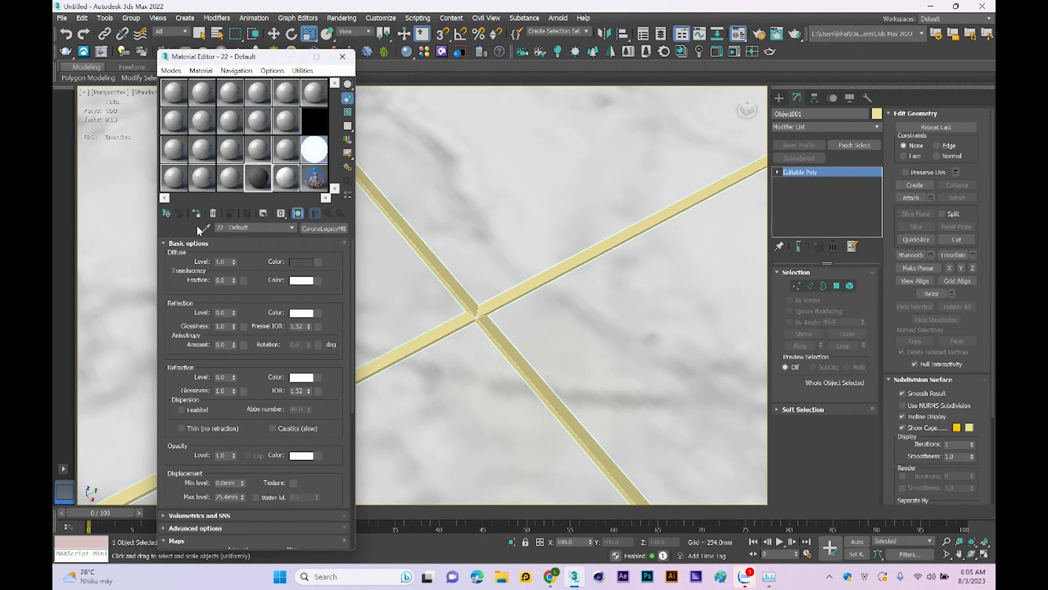
click(197, 213)
Step: Clear the selection and zoom out to view the whole textured floor from the front
click(291, 56)
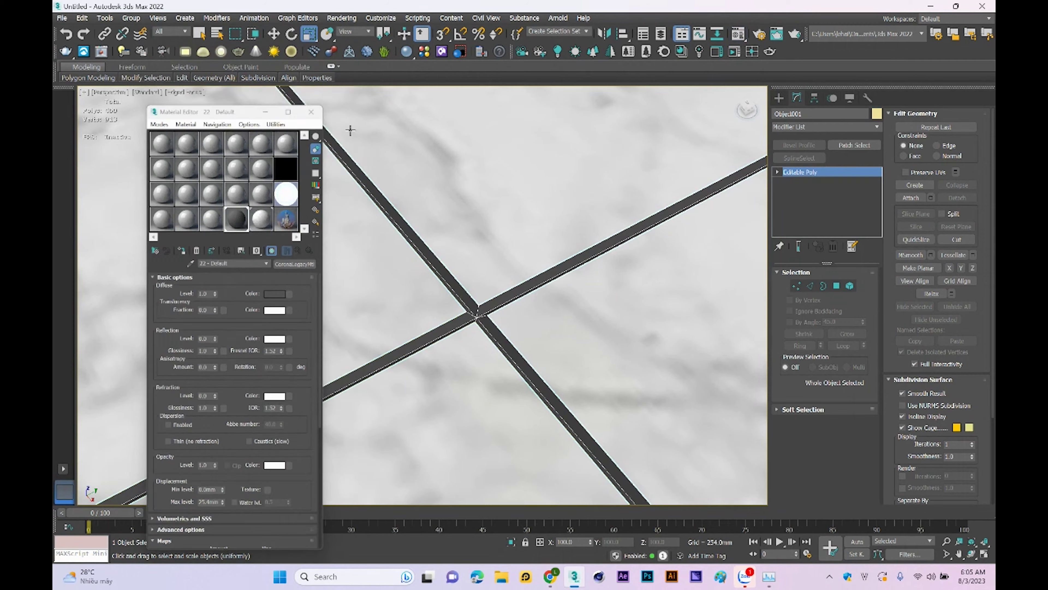
scroll(498, 312, down, 3)
scroll(498, 312, down, 5)
scroll(491, 283, down, 3)
key(ctrl+d)
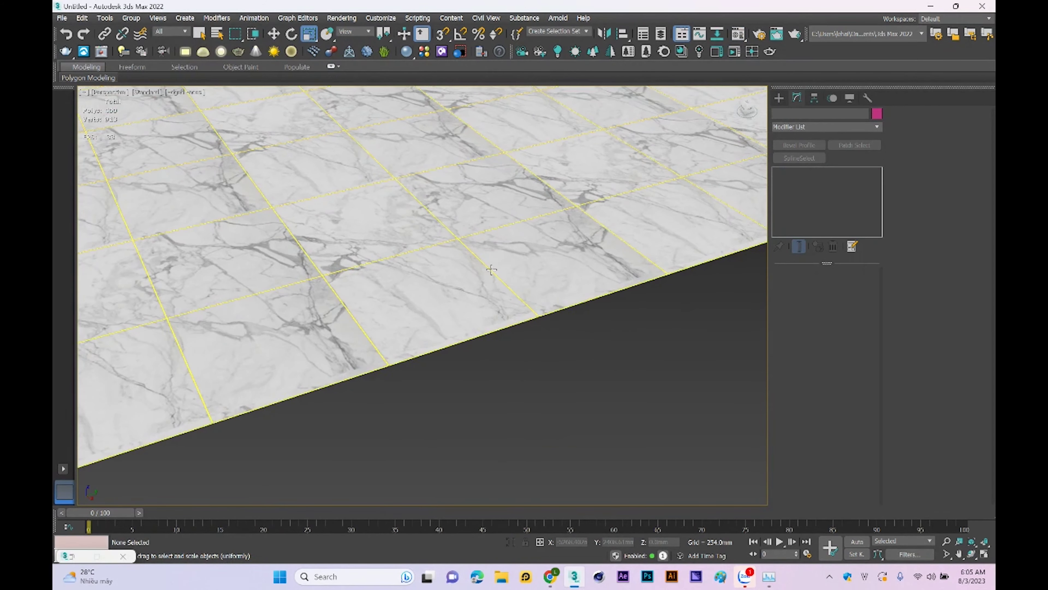
scroll(474, 326, down, 2)
scroll(478, 322, down, 4)
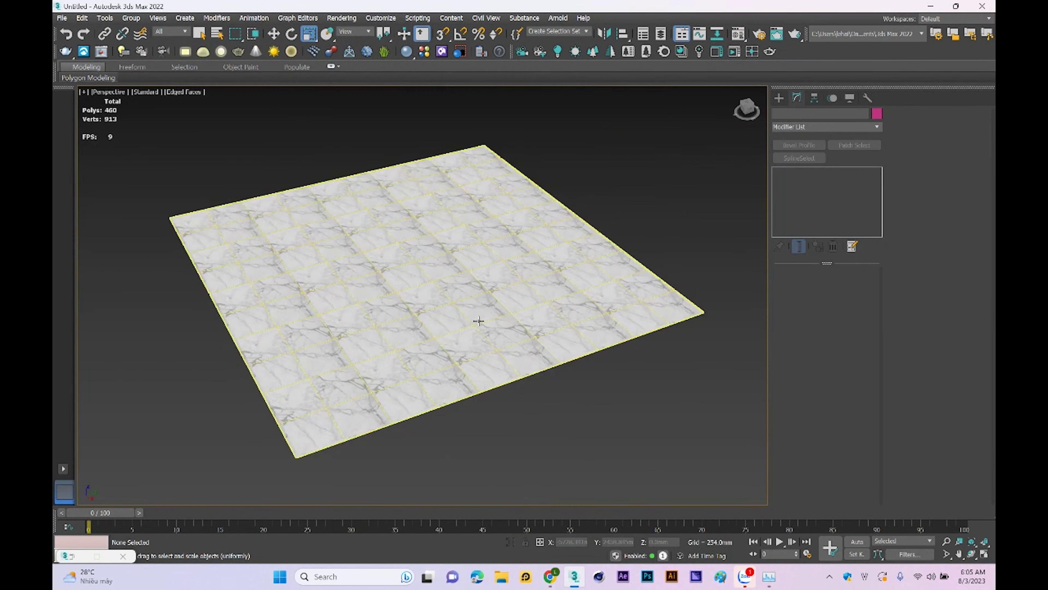
alt+middle_drag(469, 275, 460, 283)
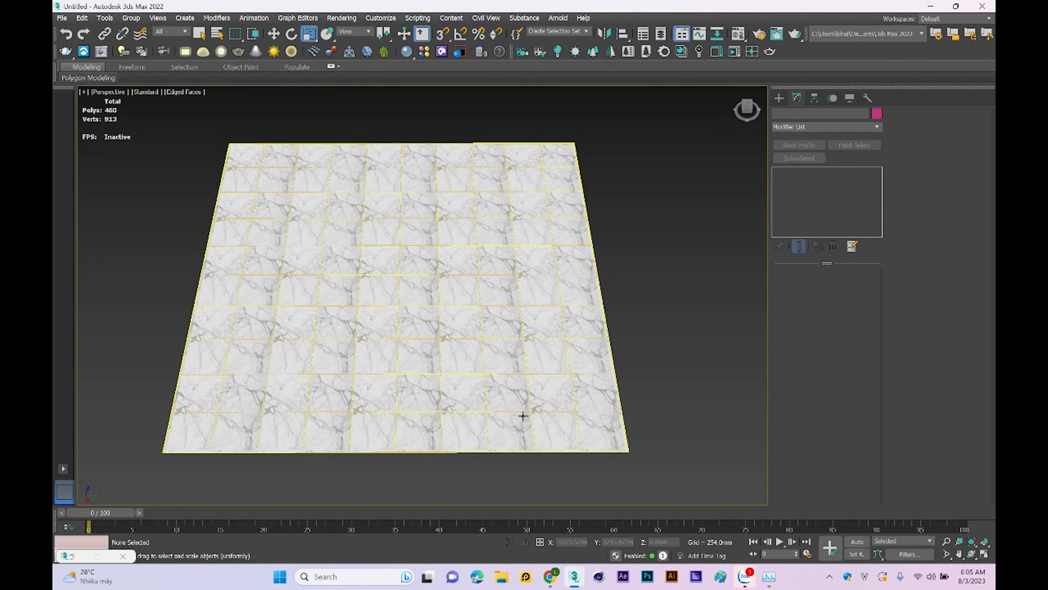
Step: In Chrome's Google Drive Plugins folder, select FloorGenerator_2.10.rar
mouse_move(550, 577)
click(478, 520)
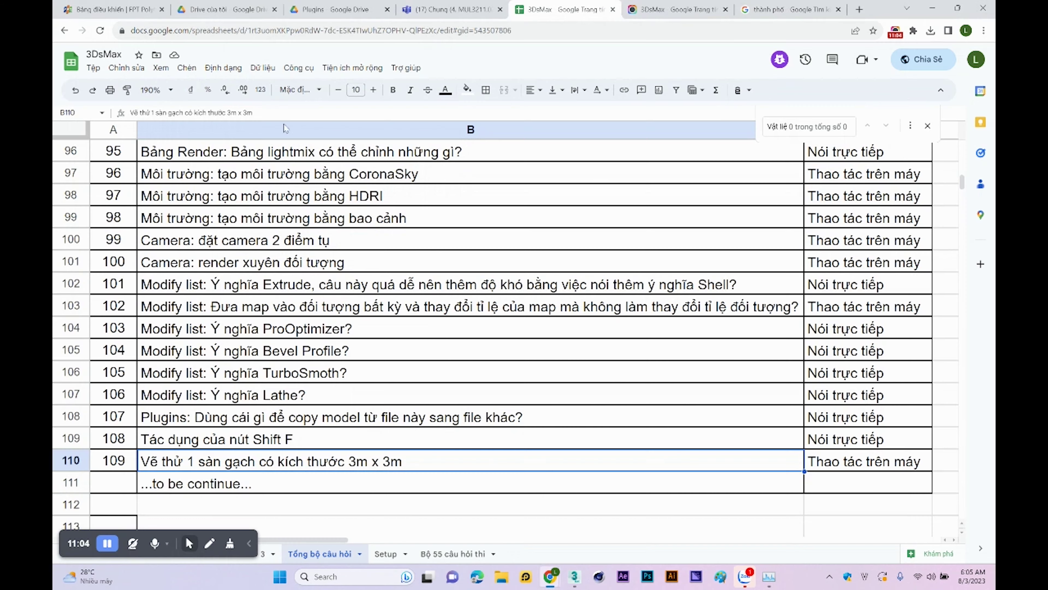
click(334, 9)
click(269, 258)
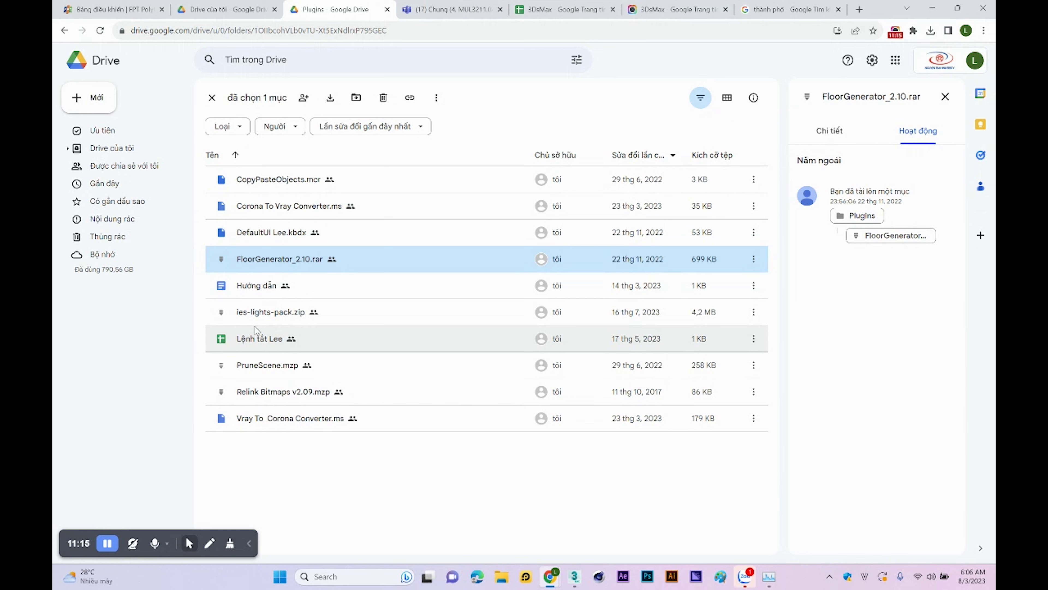
Step: Select the Hướng dẫn document in Drive, then minimize Chrome to reveal 3ds Max
click(254, 289)
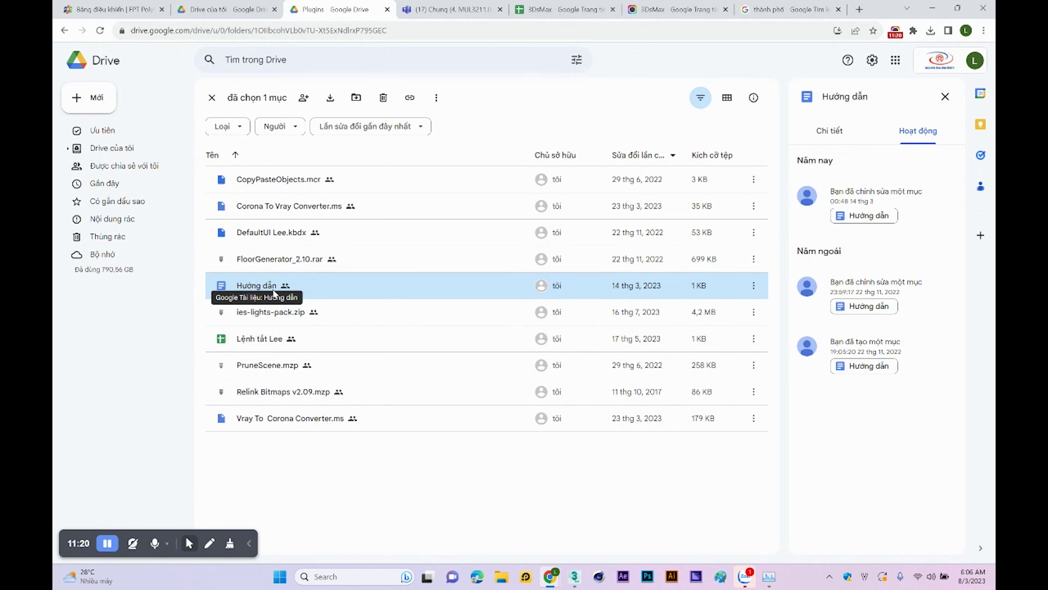
click(894, 31)
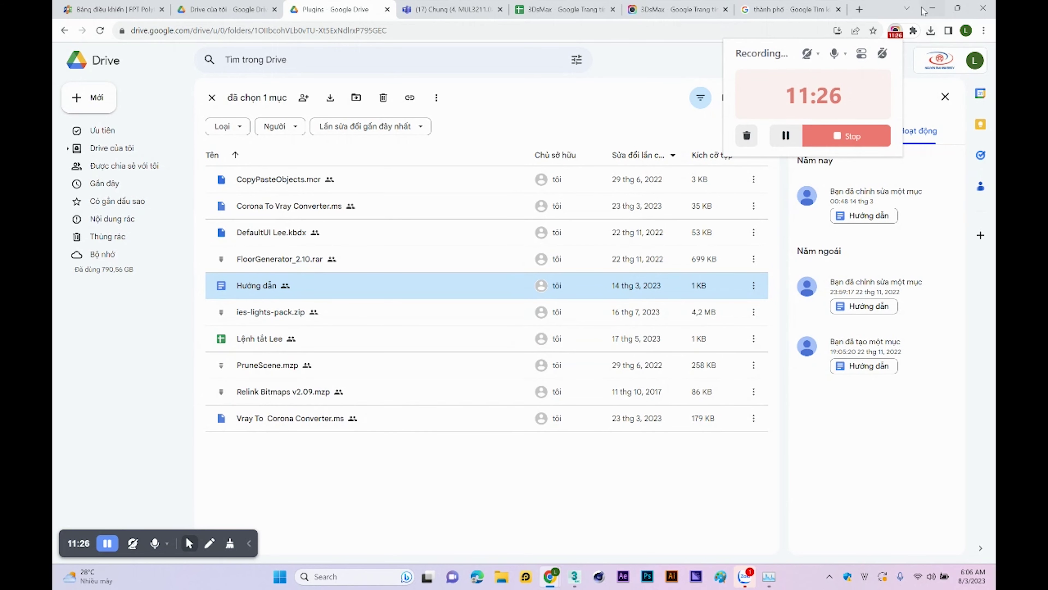
click(932, 8)
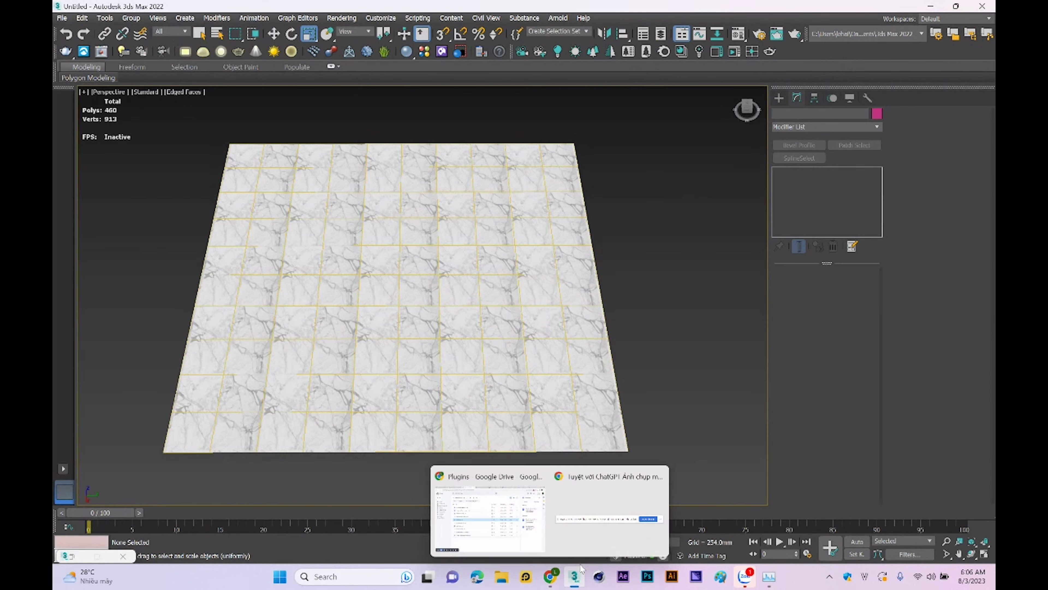
Step: Bring Chrome back and open the Bộ 55 câu hỏi thi sheet of the 3DsMax spreadsheet
click(550, 576)
click(550, 5)
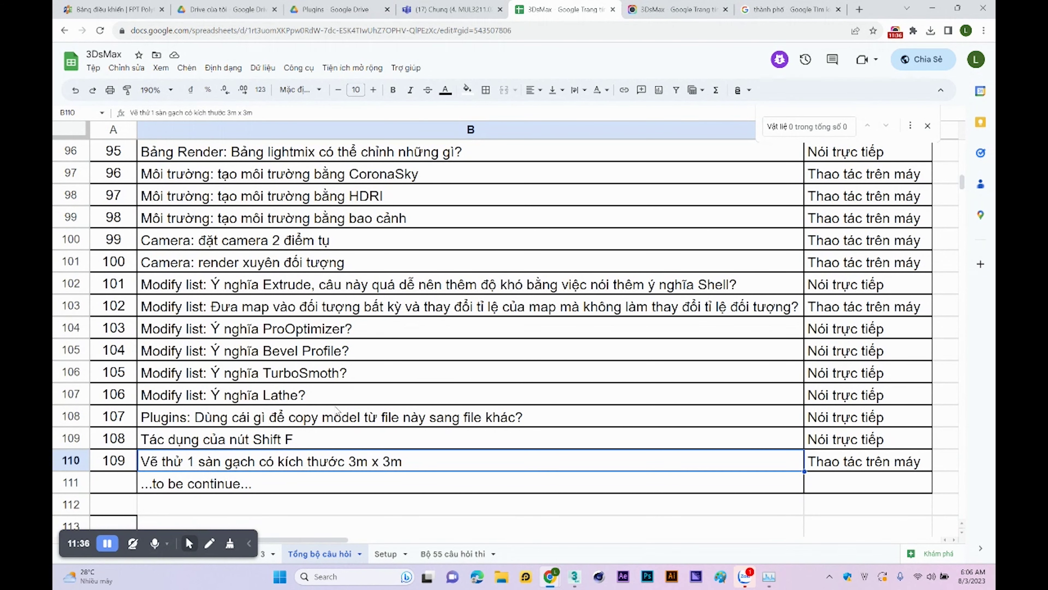
click(445, 555)
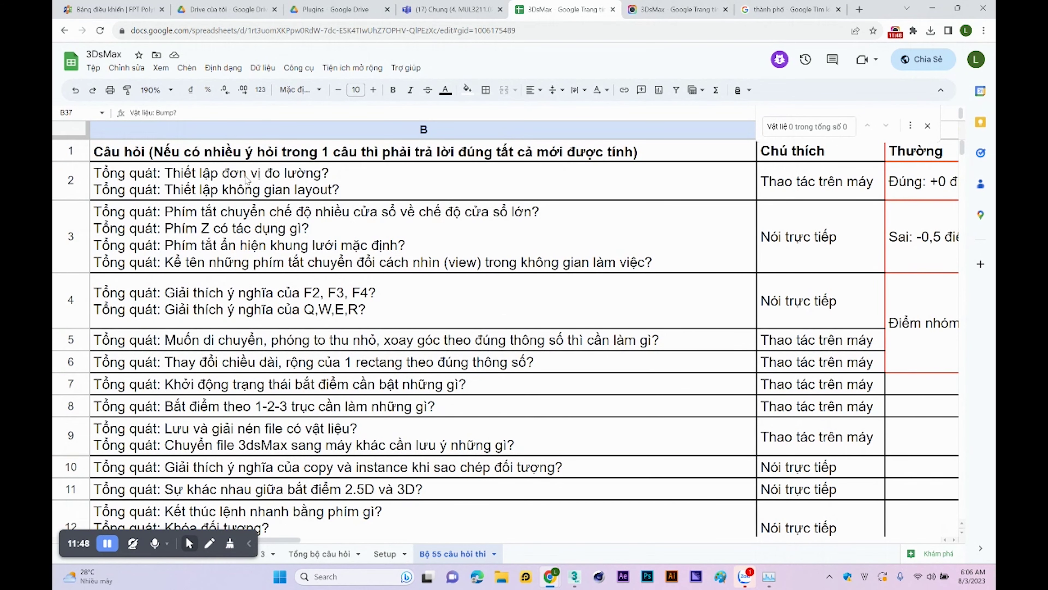
Step: Set the sheet zoom to 100% and scroll down through the question list
scroll(166, 281, down, 10)
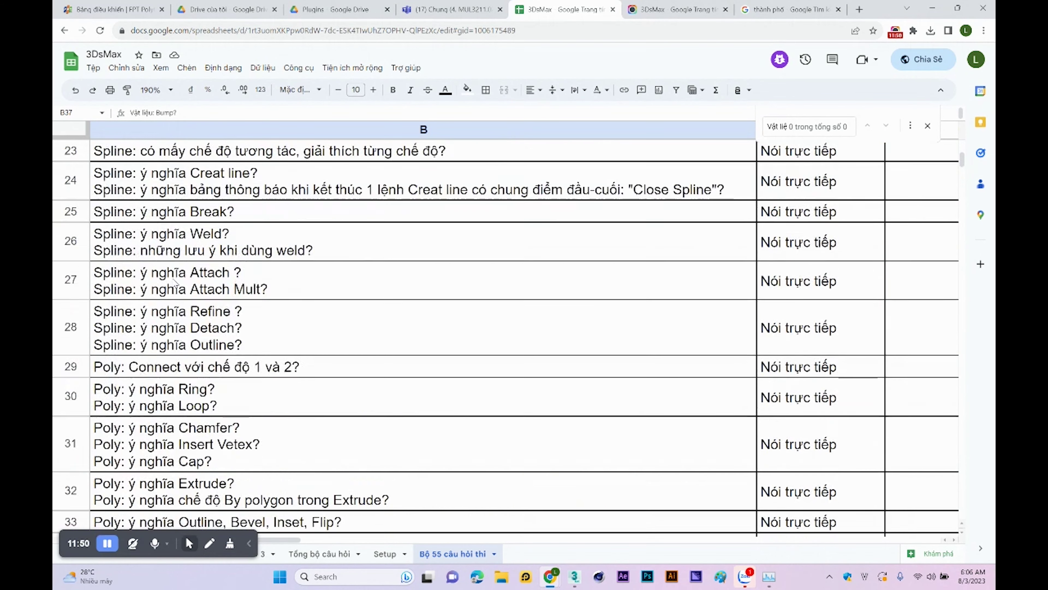
scroll(166, 281, down, 2)
click(158, 91)
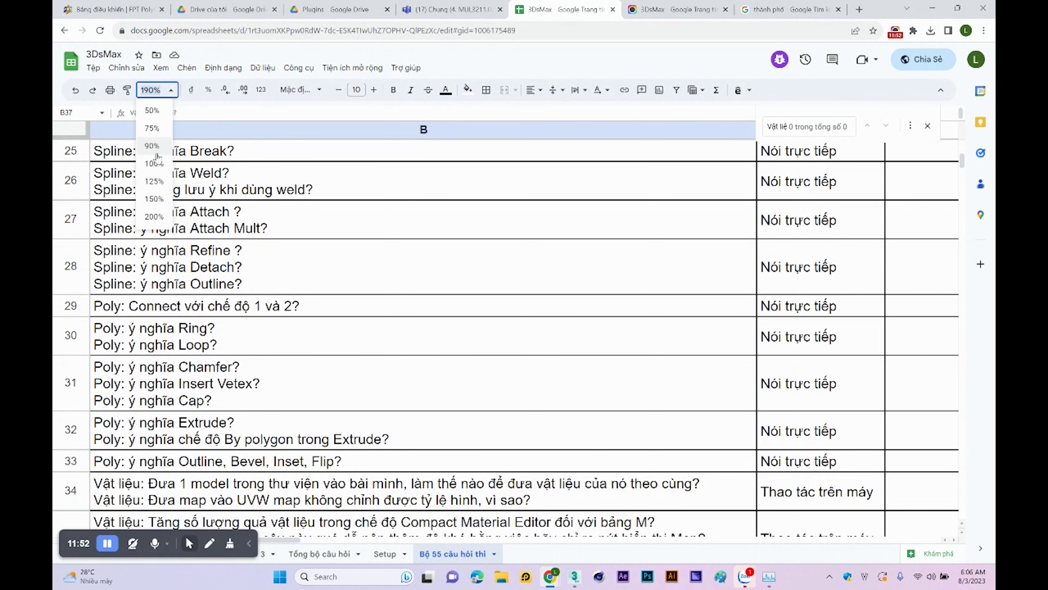
click(154, 163)
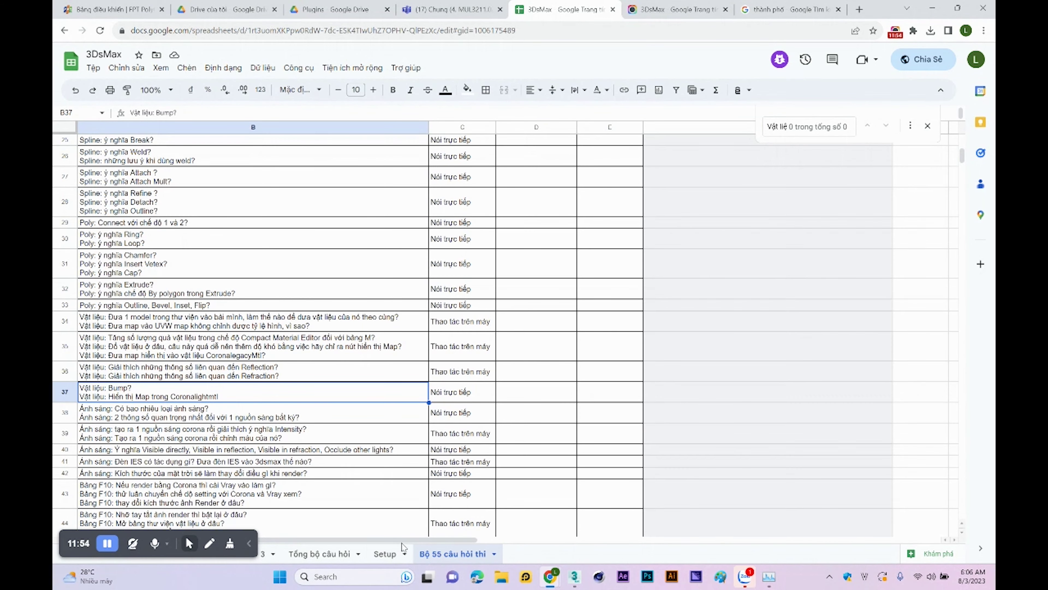
drag(413, 542, 381, 542)
scroll(98, 397, down, 5)
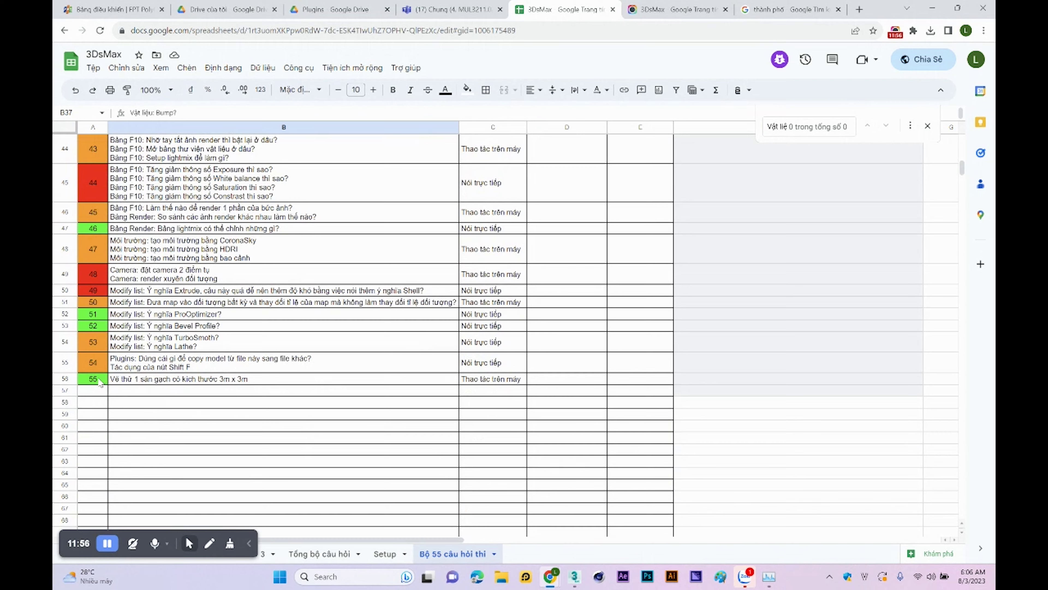